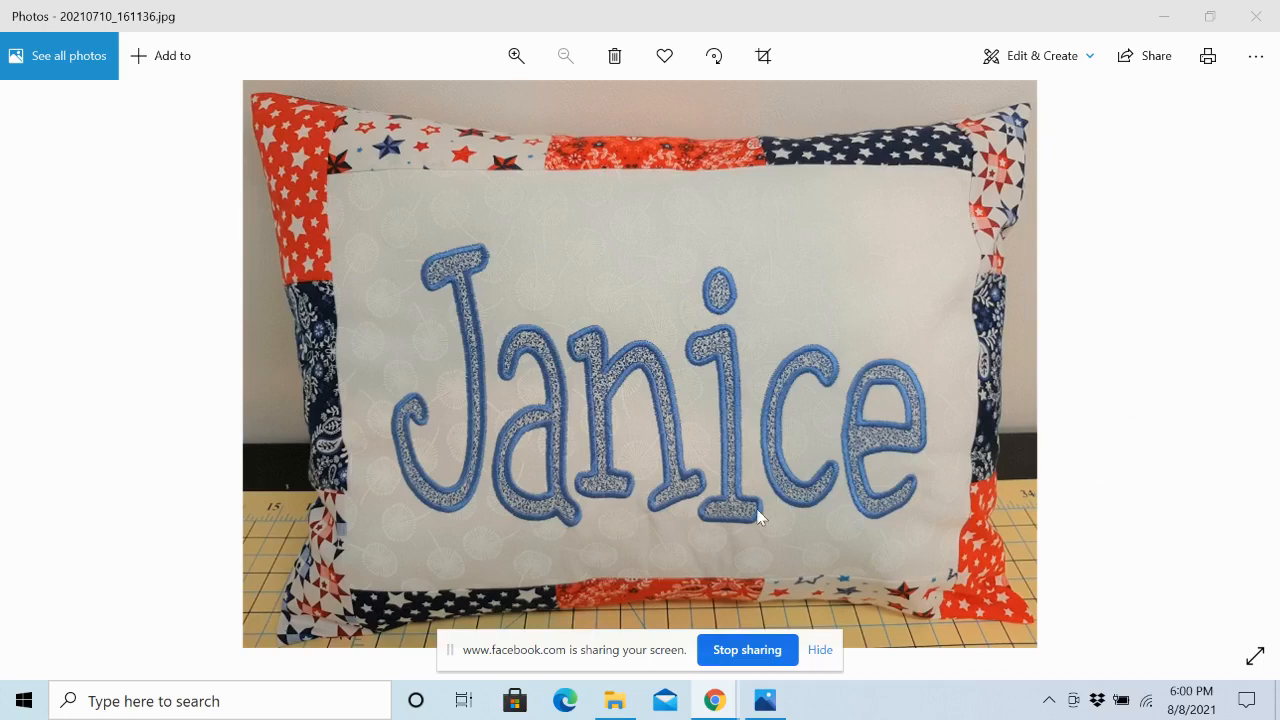
# Open the Windows system settings and review the display's scale, resolution and orientation options.
pyautogui.click(22, 700)
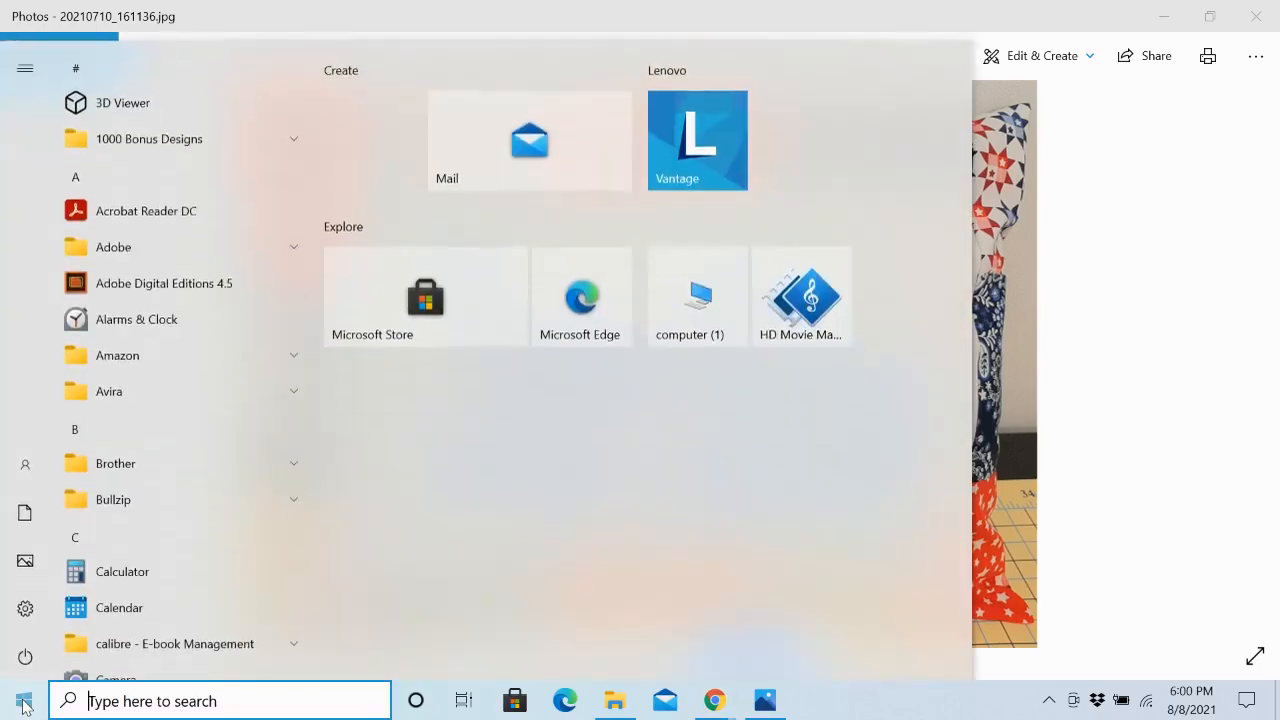
pyautogui.click(27, 612)
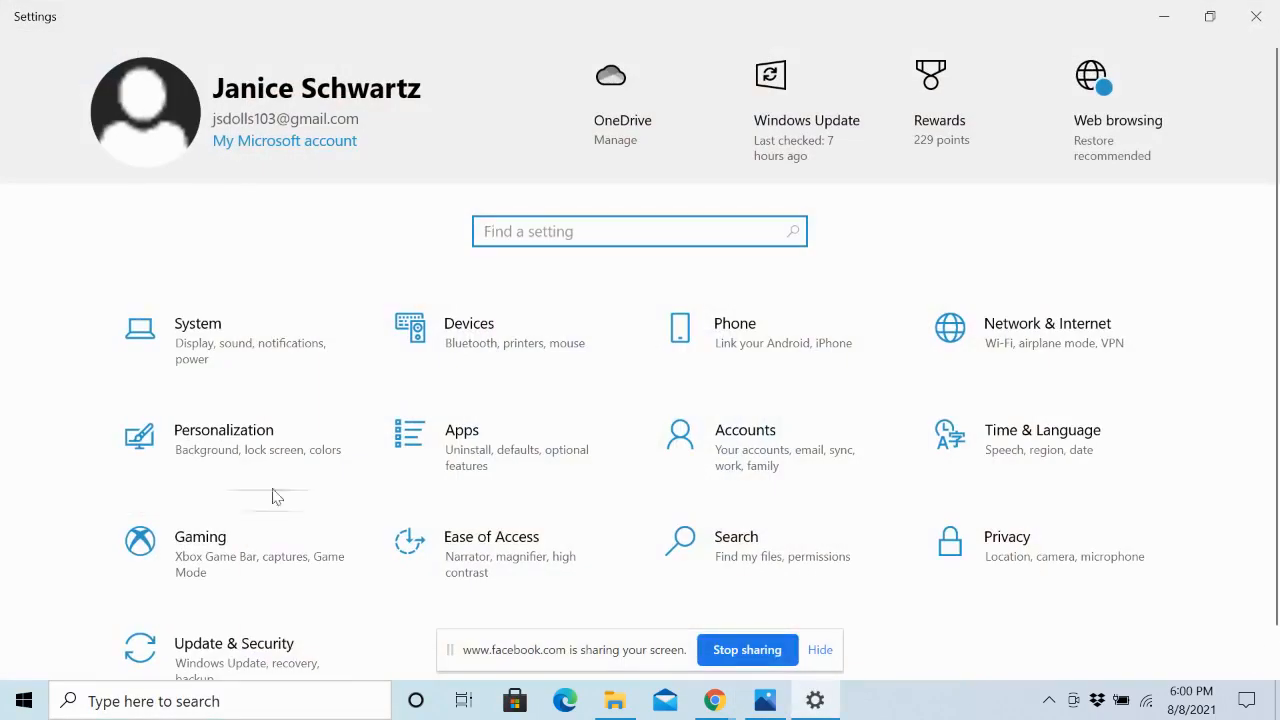
pyautogui.click(225, 330)
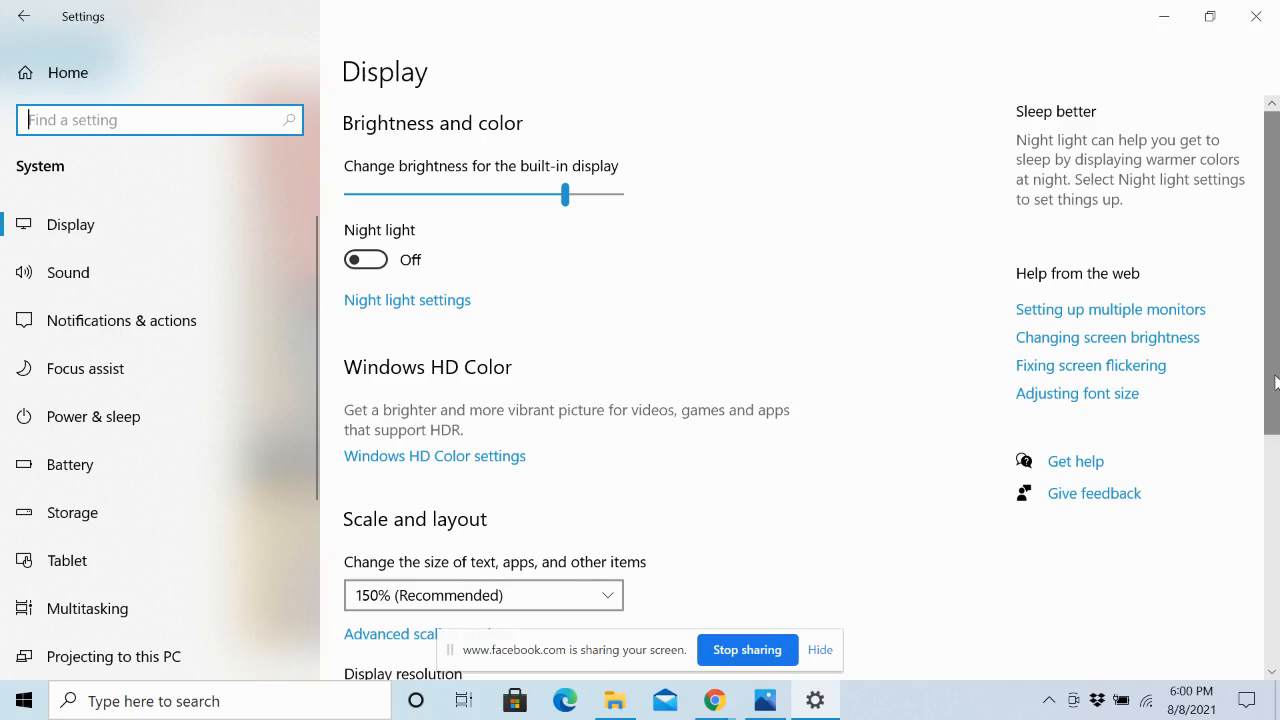
pyautogui.moveTo(1276, 386); pyautogui.dragTo(1134, 551)
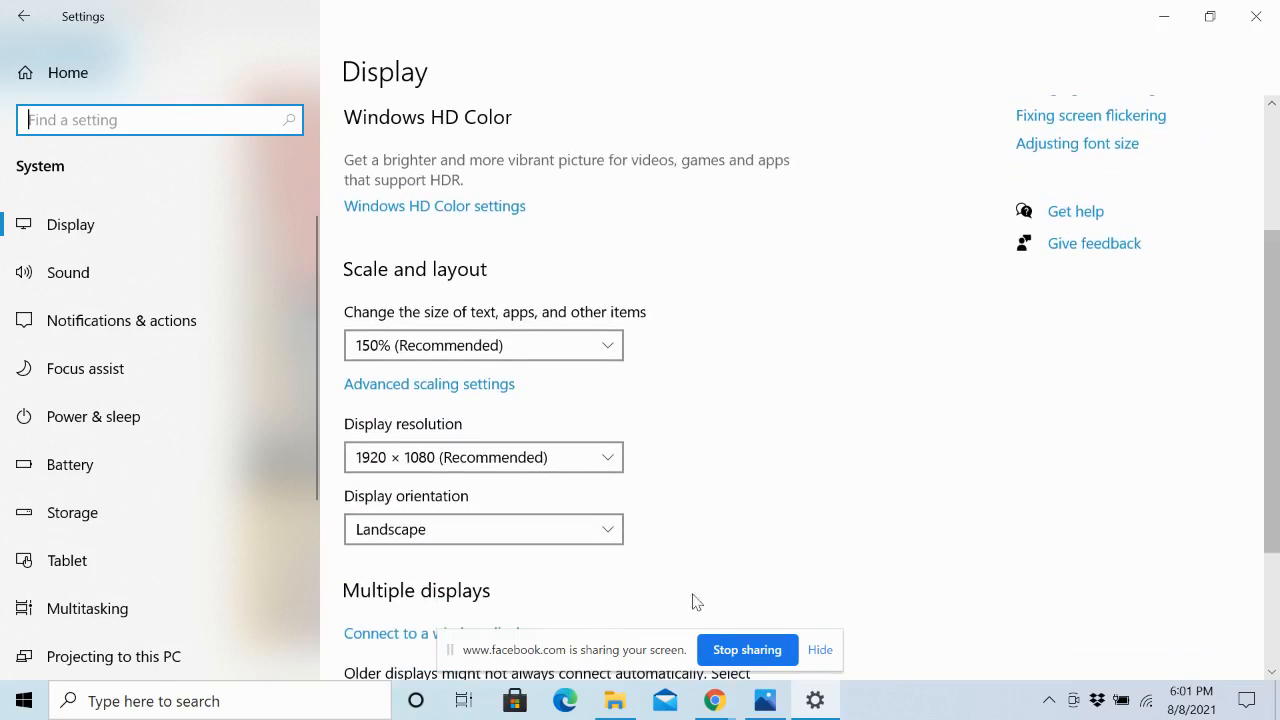
# Check the sound settings and the microphone array's device properties, and close Settings.
pyautogui.click(82, 272)
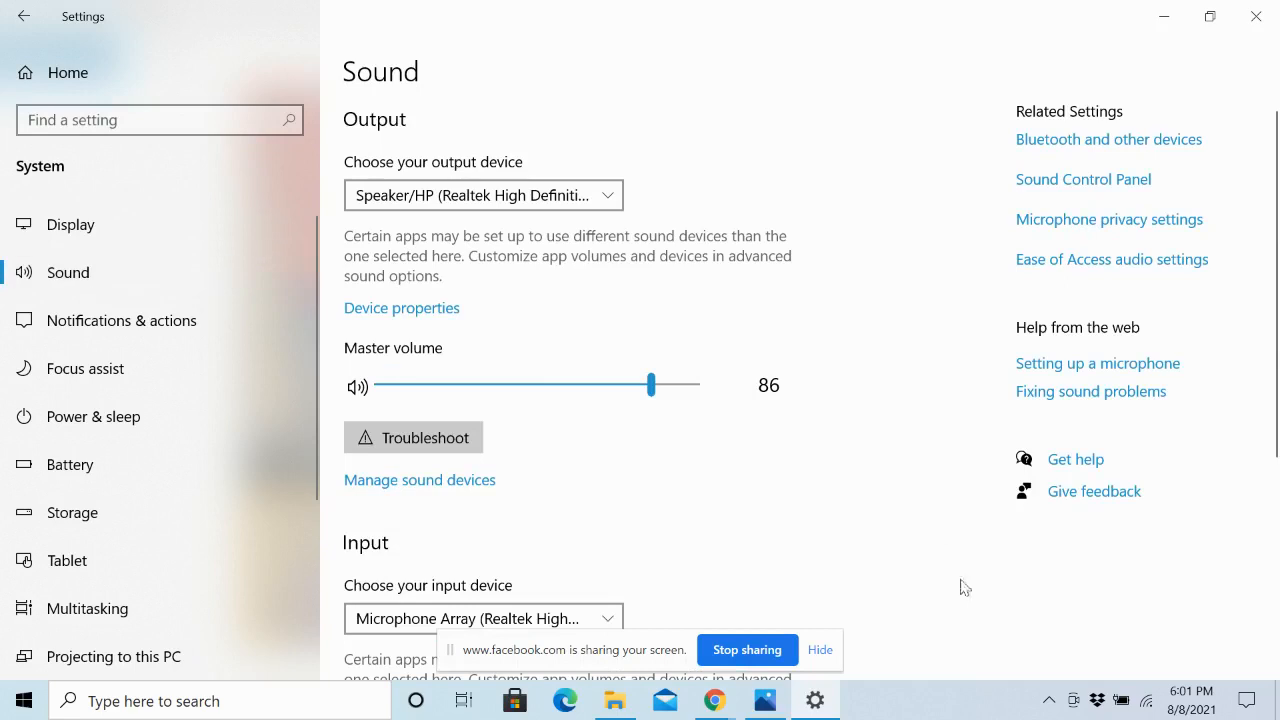
pyautogui.moveTo(1276, 360); pyautogui.dragTo(1277, 490)
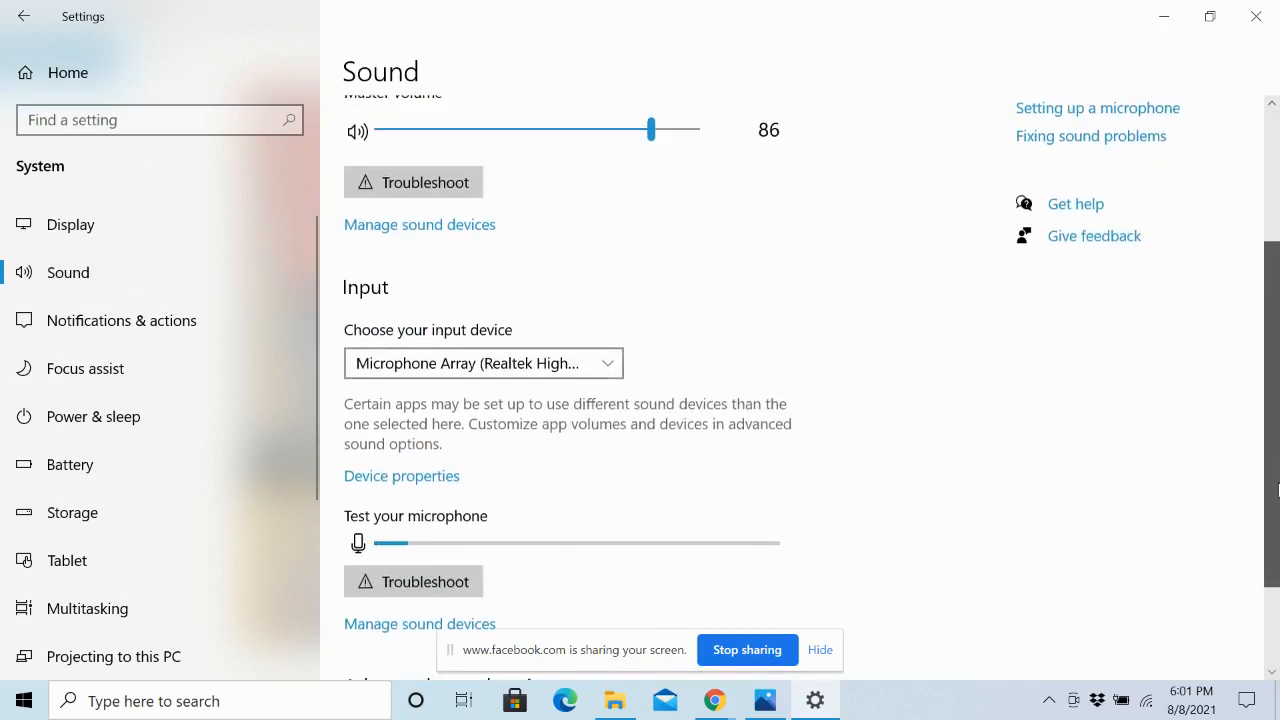
pyautogui.click(432, 478)
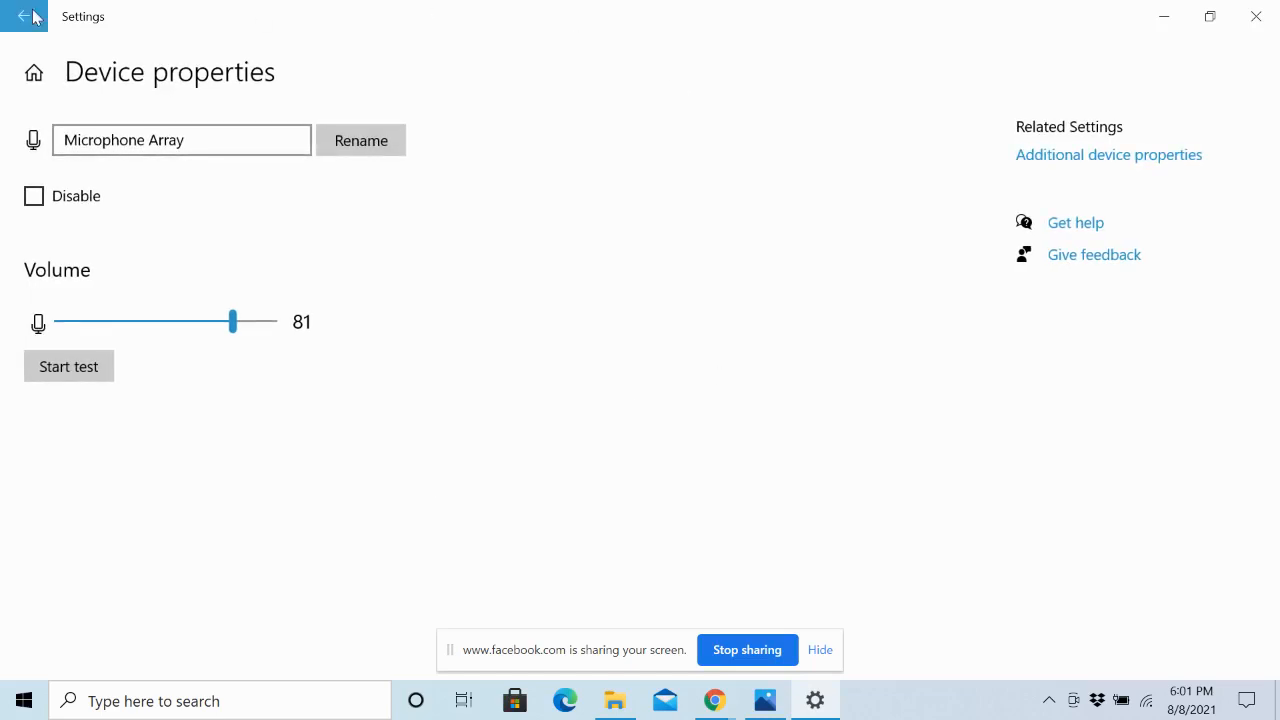
pyautogui.click(1257, 19)
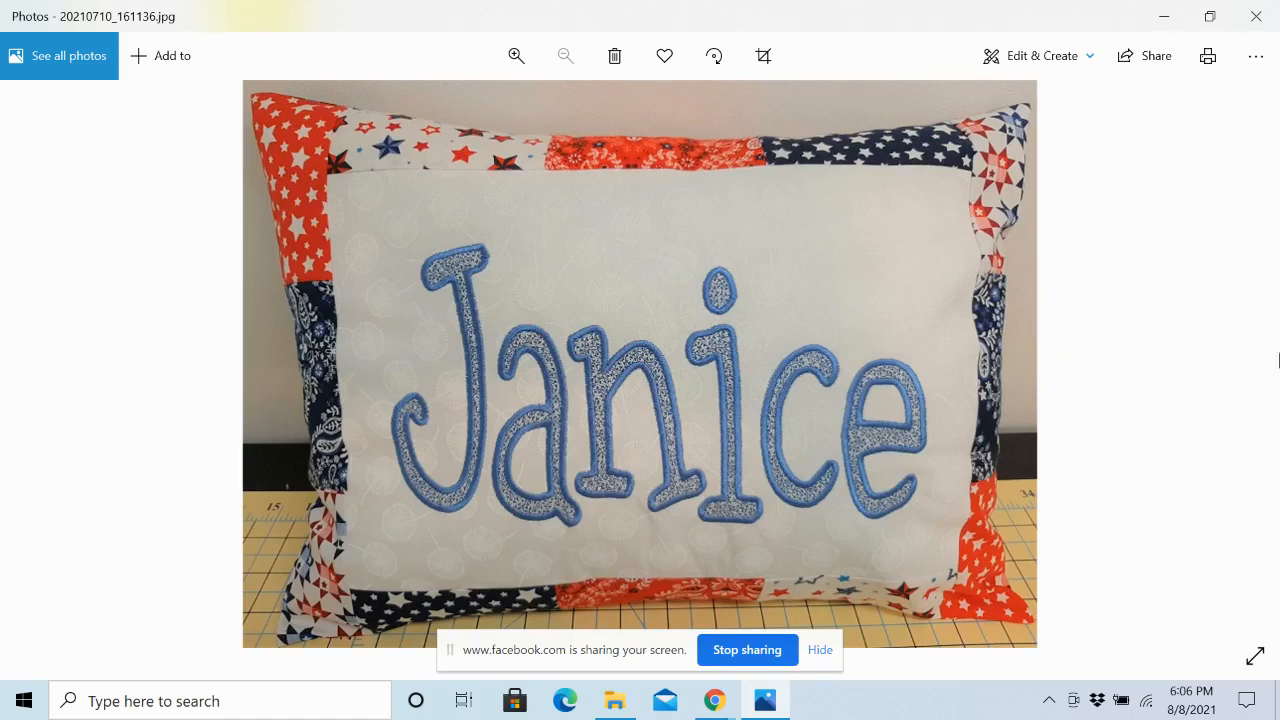
# Close the pillow photo and clear the file selection in the Name Pillow August 8, 2021 folder.
pyautogui.click(1256, 16)
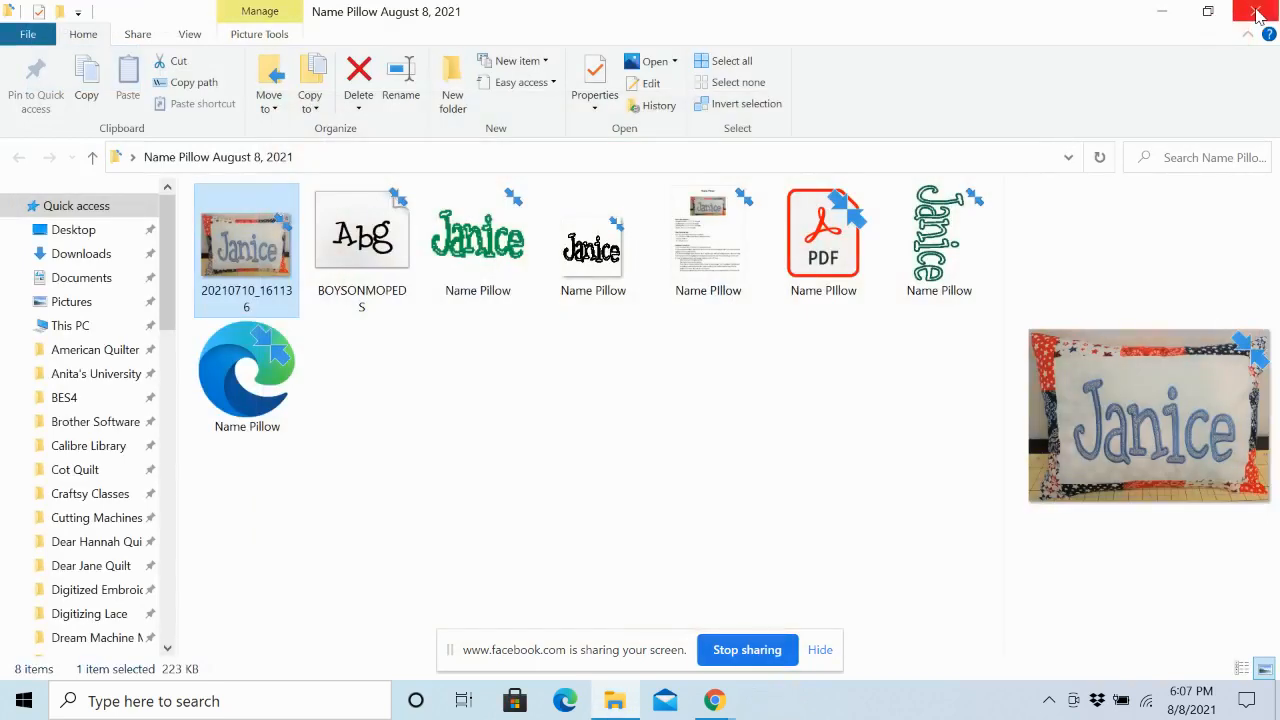
pyautogui.click(617, 483)
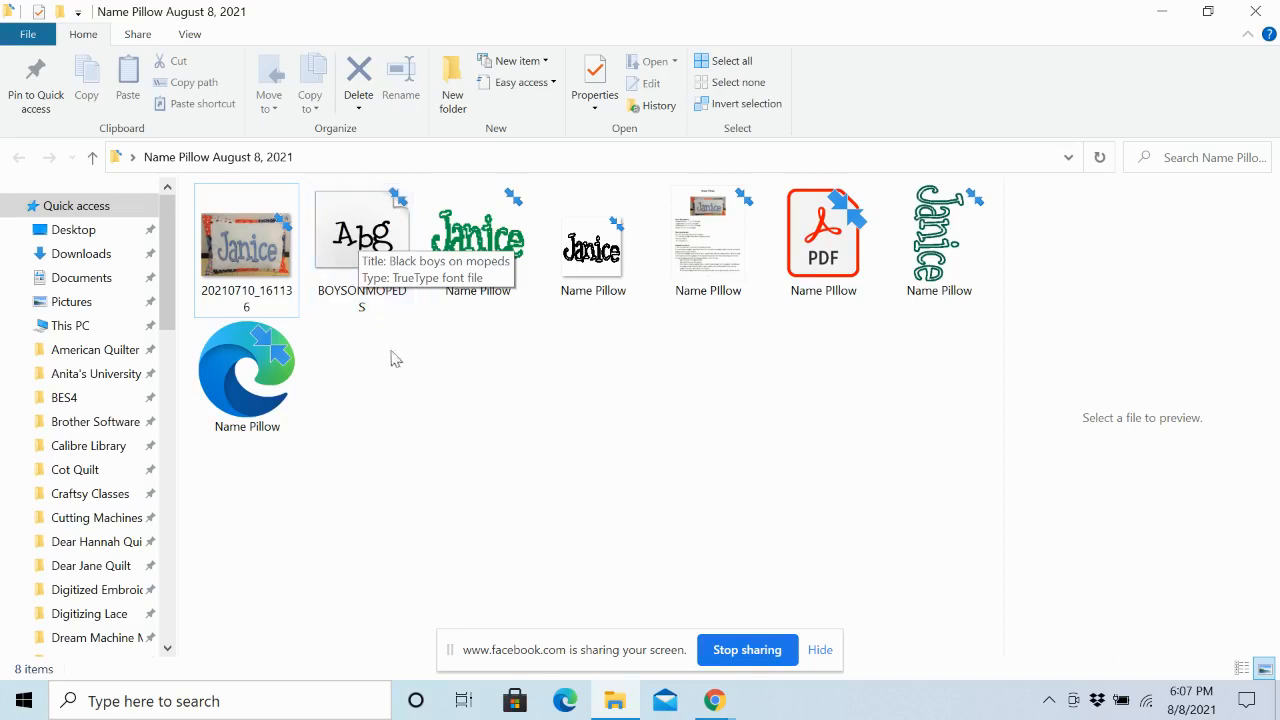
pyautogui.rightClick(364, 249)
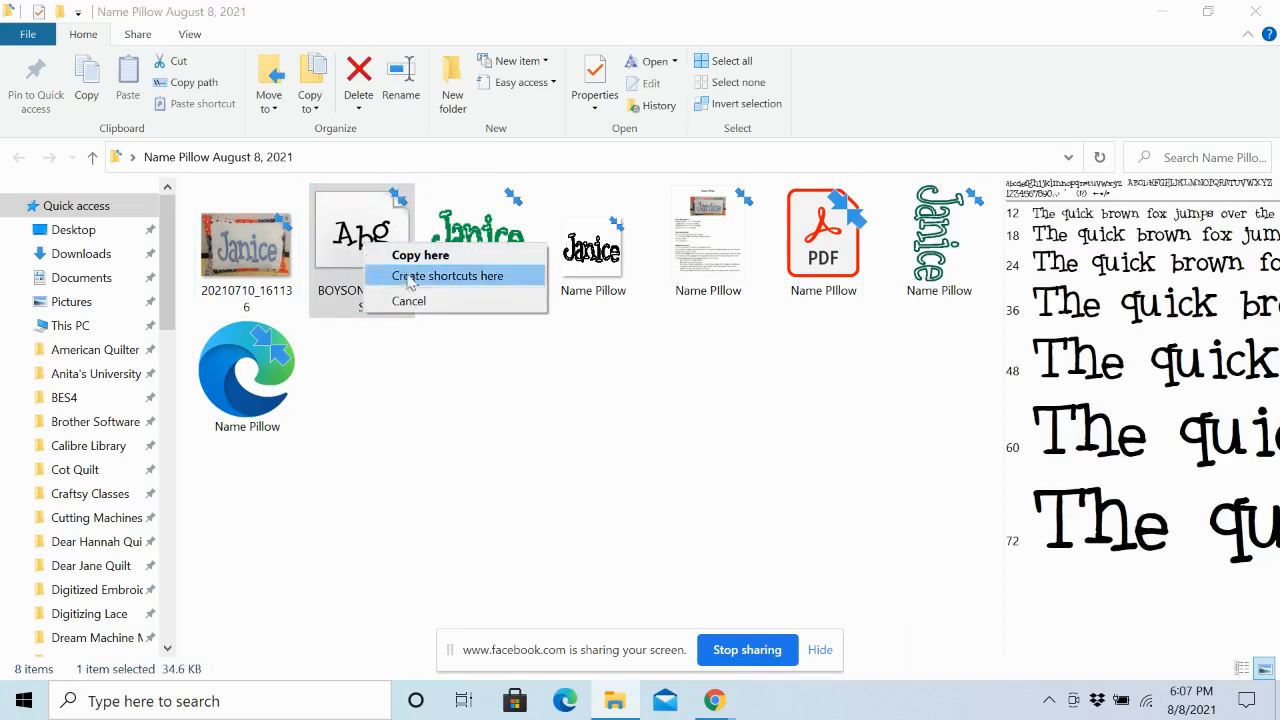
pyautogui.click(445, 398)
pyautogui.click(445, 398)
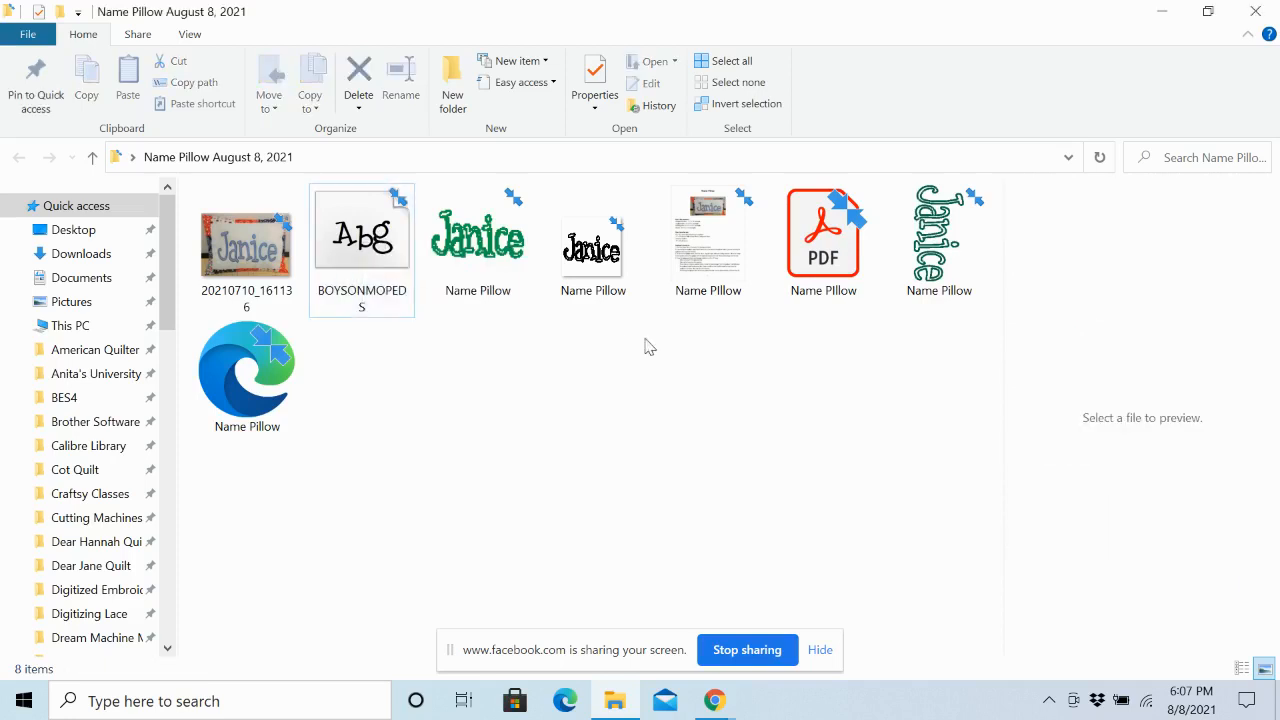
# Copy the BOYSONMOPEDS font file from the Name Pillow August 8, 2021 folder and close the folder.
pyautogui.rightClick(350, 237)
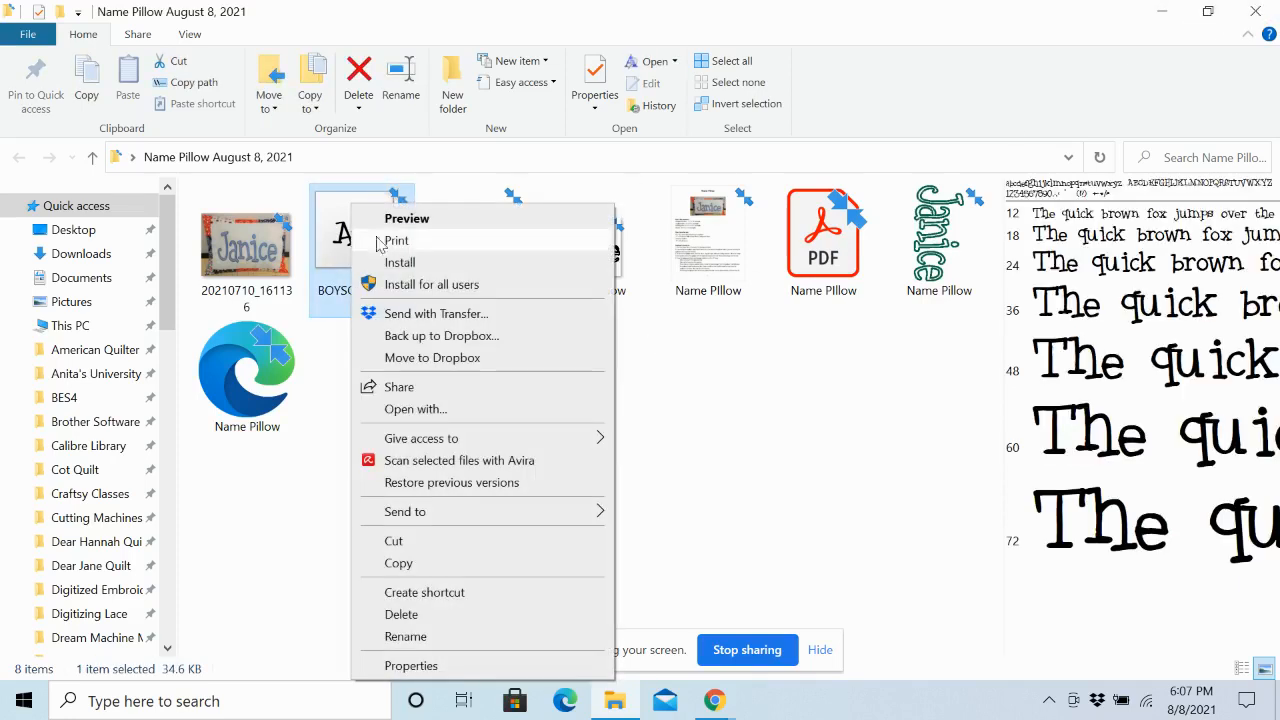
pyautogui.click(404, 564)
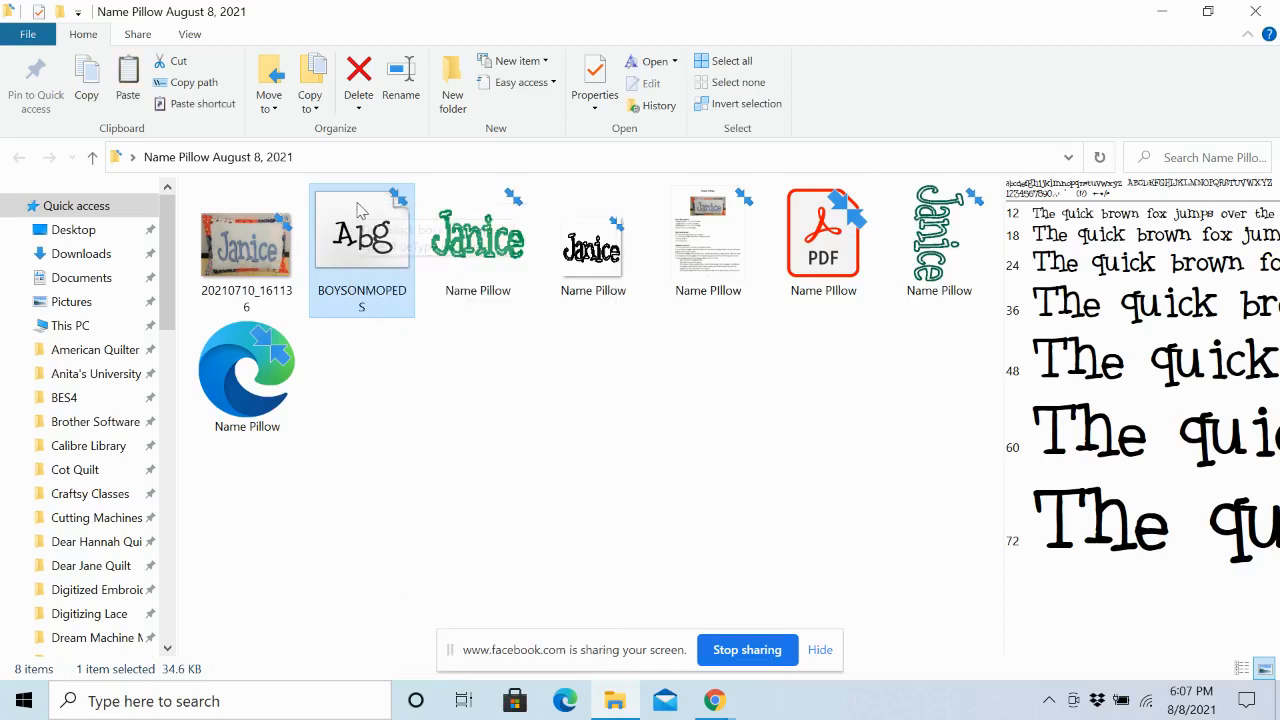
pyautogui.click(1256, 10)
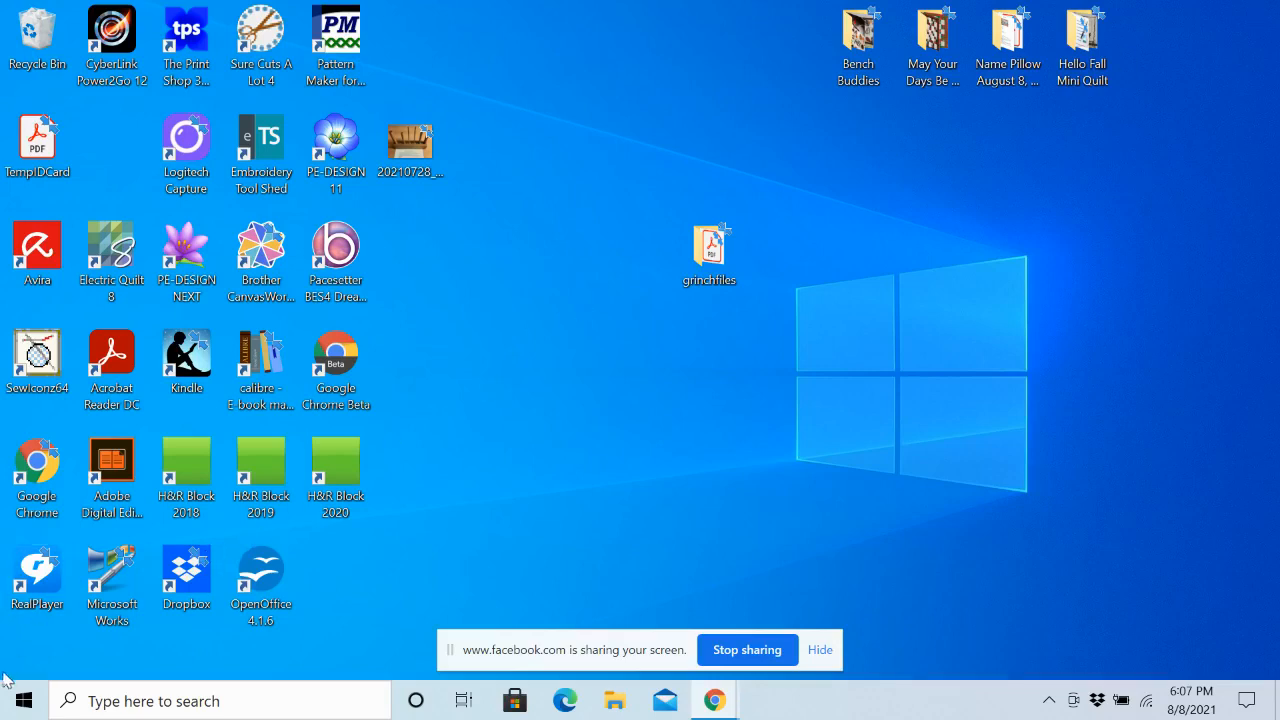
# Open Windows Settings, search for "control panel" and open Control Panel.
pyautogui.click(25, 704)
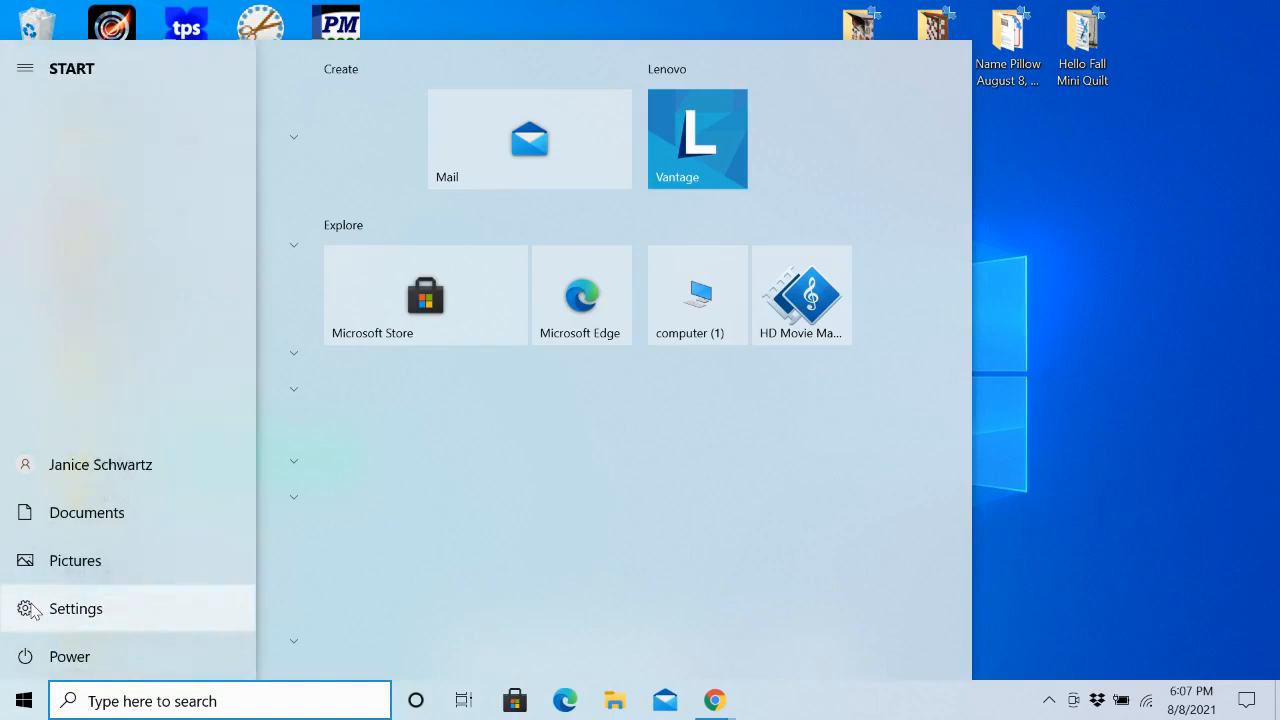
pyautogui.click(28, 608)
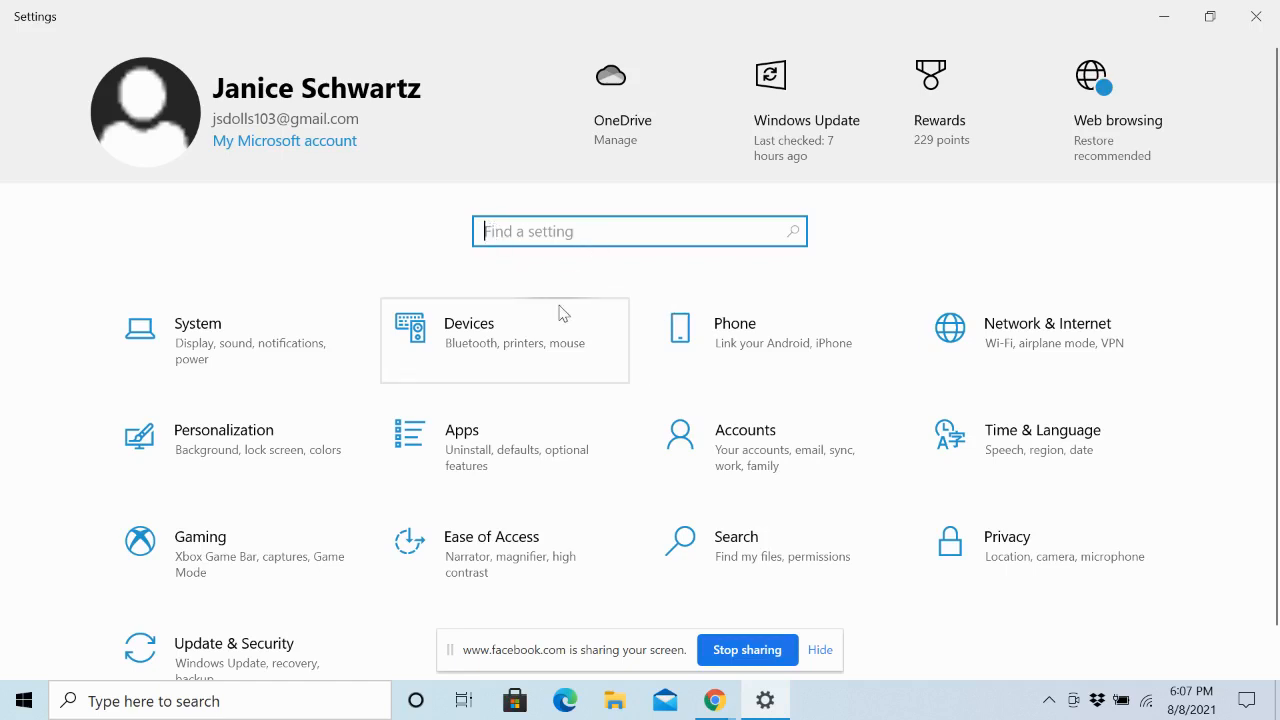
pyautogui.write('contrao')
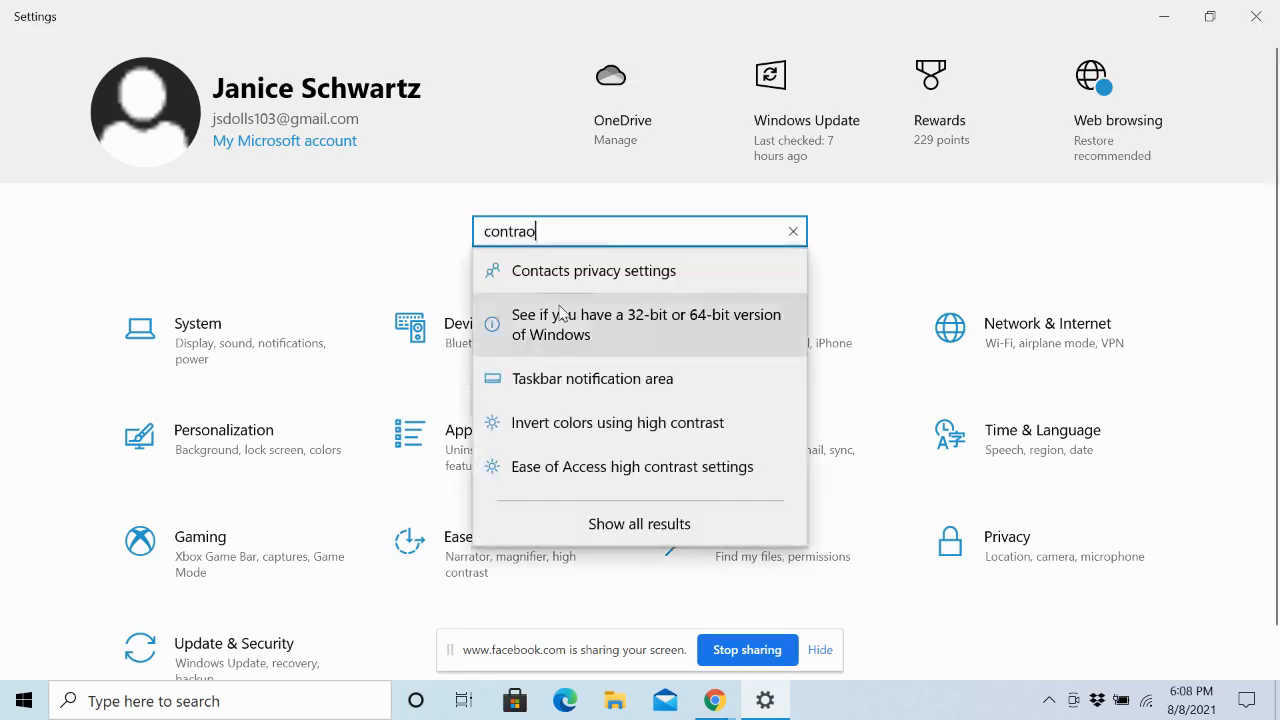
pyautogui.write('l')
pyautogui.press('BackSpace')
pyautogui.press('BackSpace')
pyautogui.press('BackSpace')
pyautogui.write('o')
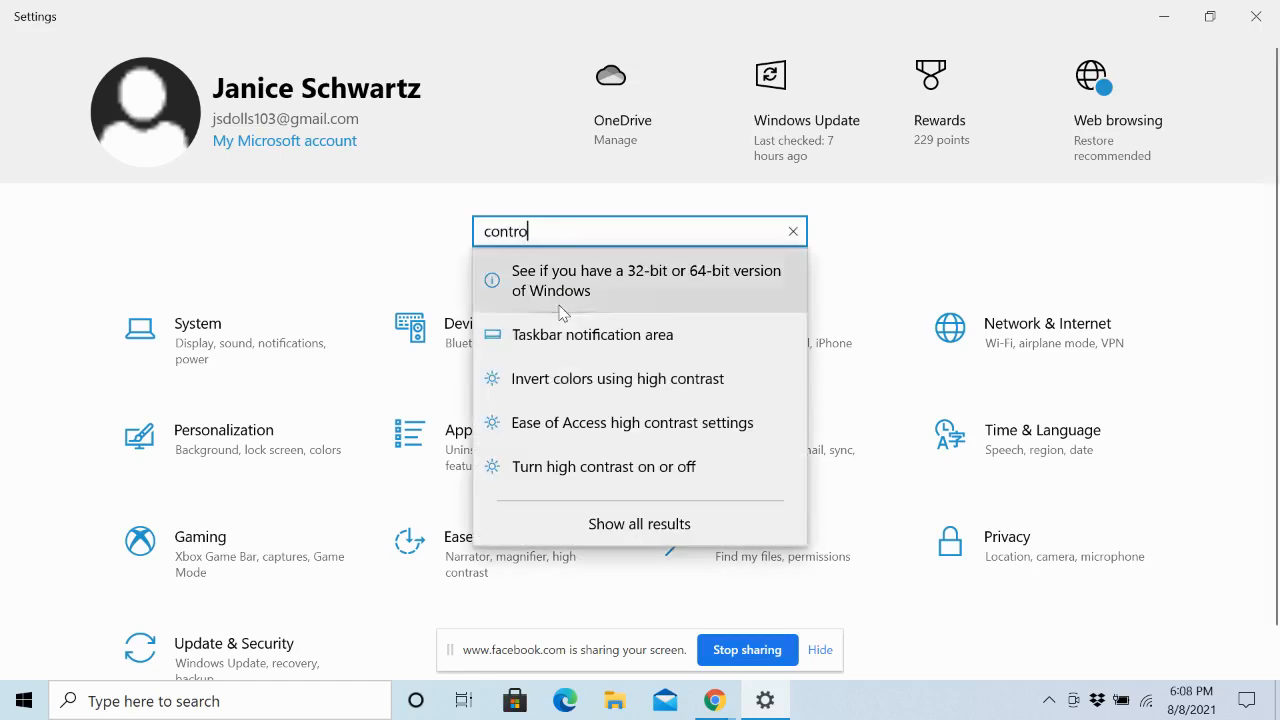
pyautogui.write('l panel')
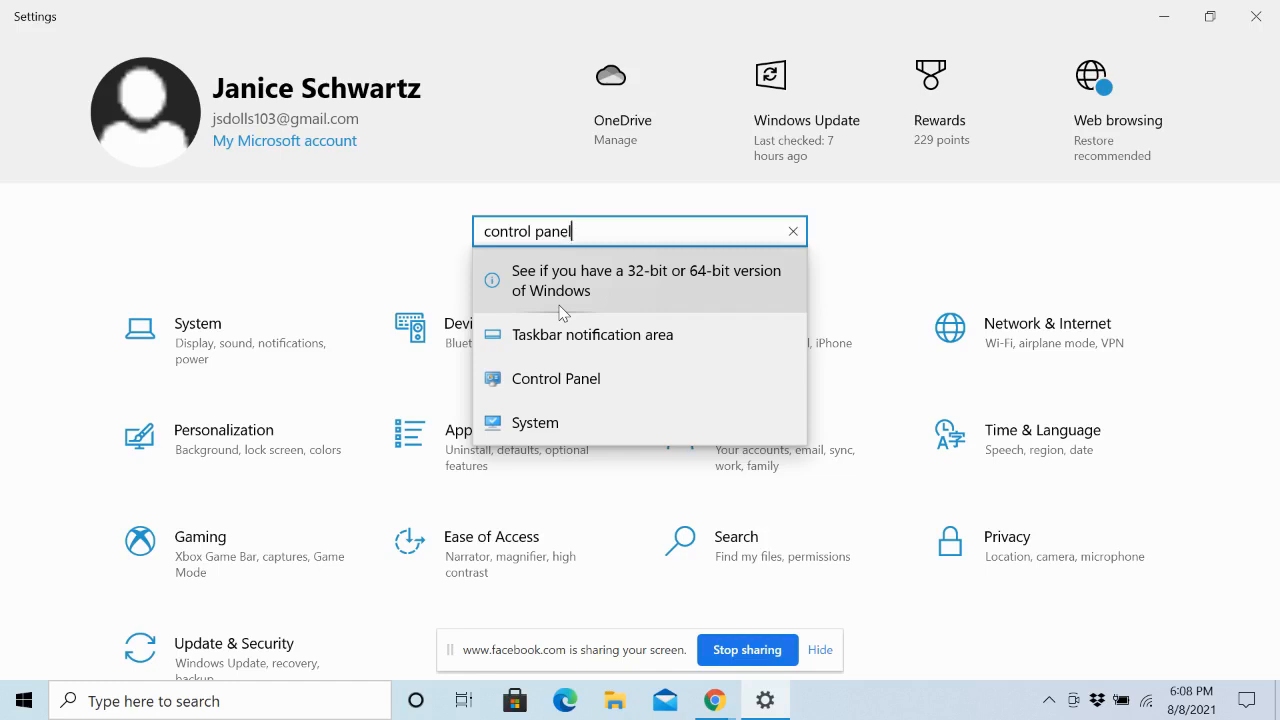
pyautogui.click(545, 387)
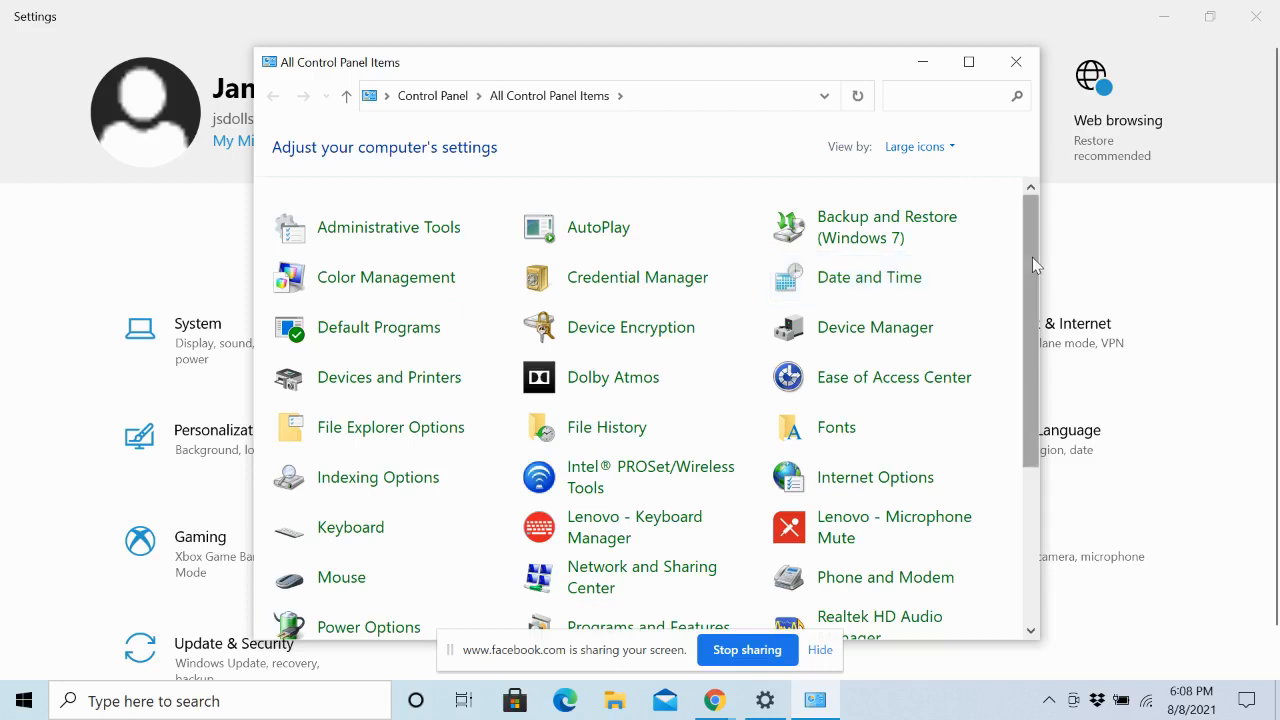
# View the installed fonts in the Fonts folder and return to the list of all Control Panel items.
pyautogui.moveTo(1034, 265); pyautogui.dragTo(1031, 294)
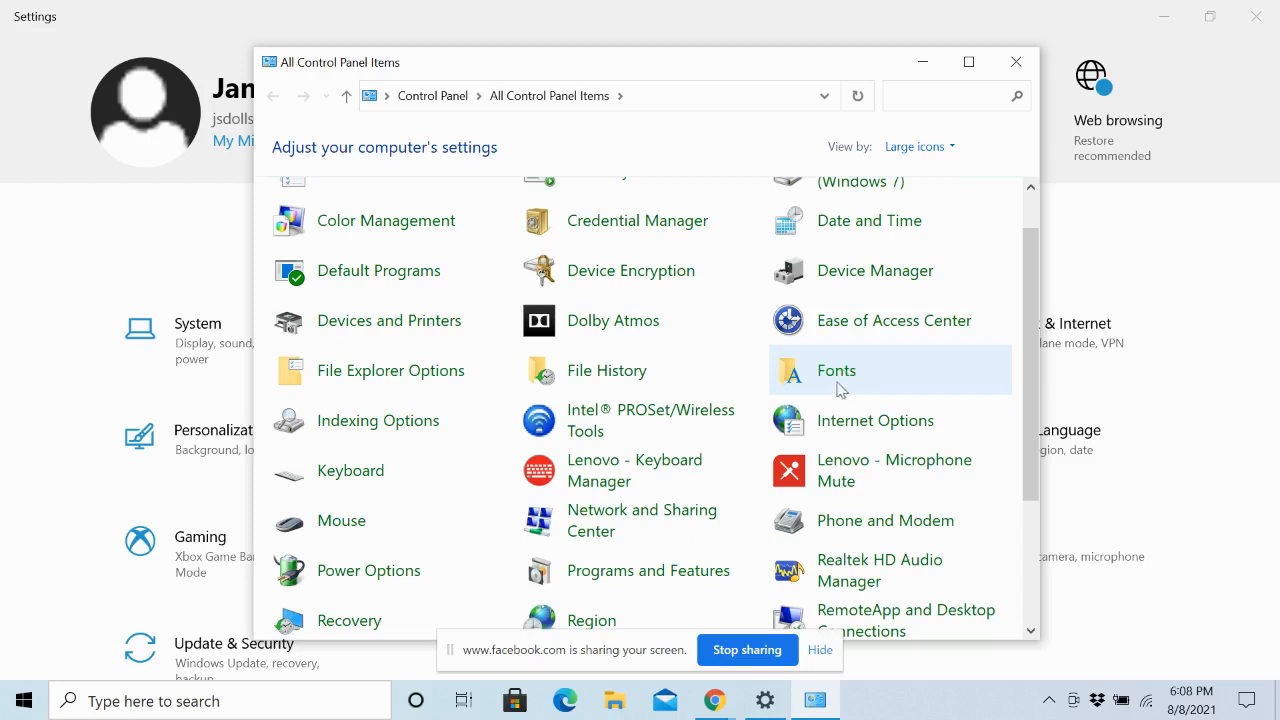
pyautogui.click(837, 384)
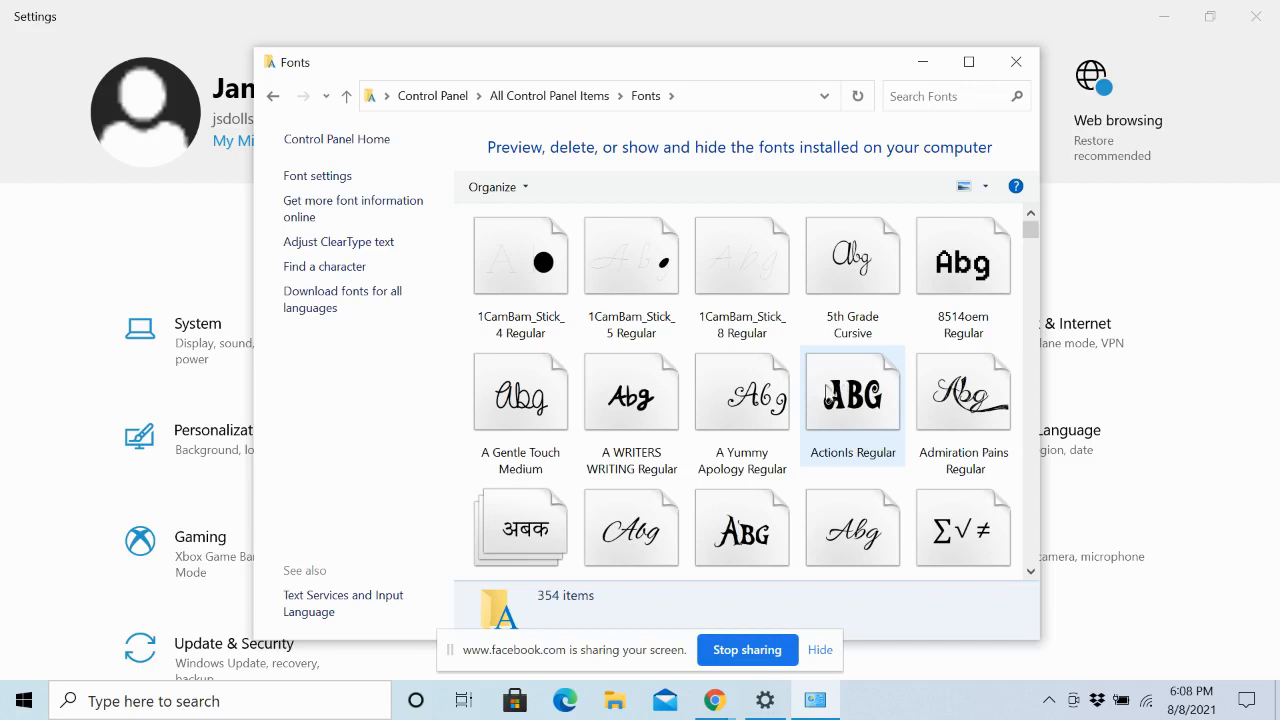
pyautogui.click(272, 100)
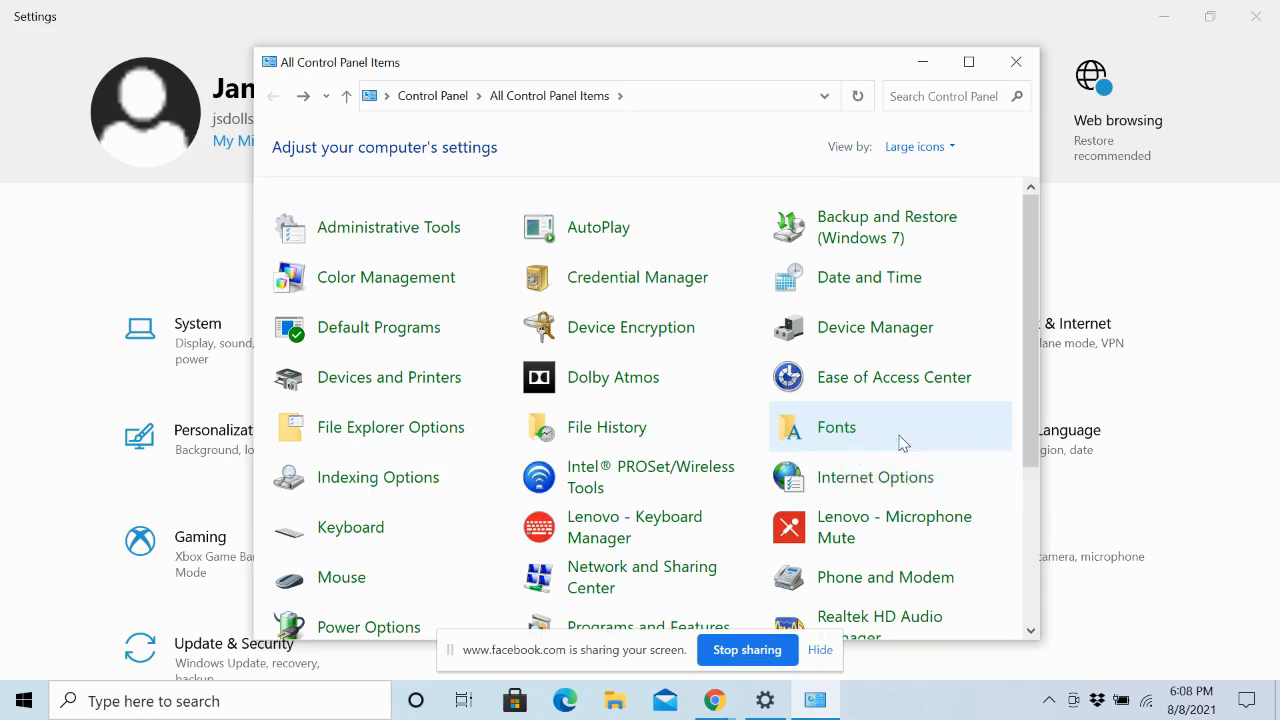
# Paste the copied font file into the Fonts folder, decline replacing the existing font, and close Control Panel.
pyautogui.rightClick(837, 437)
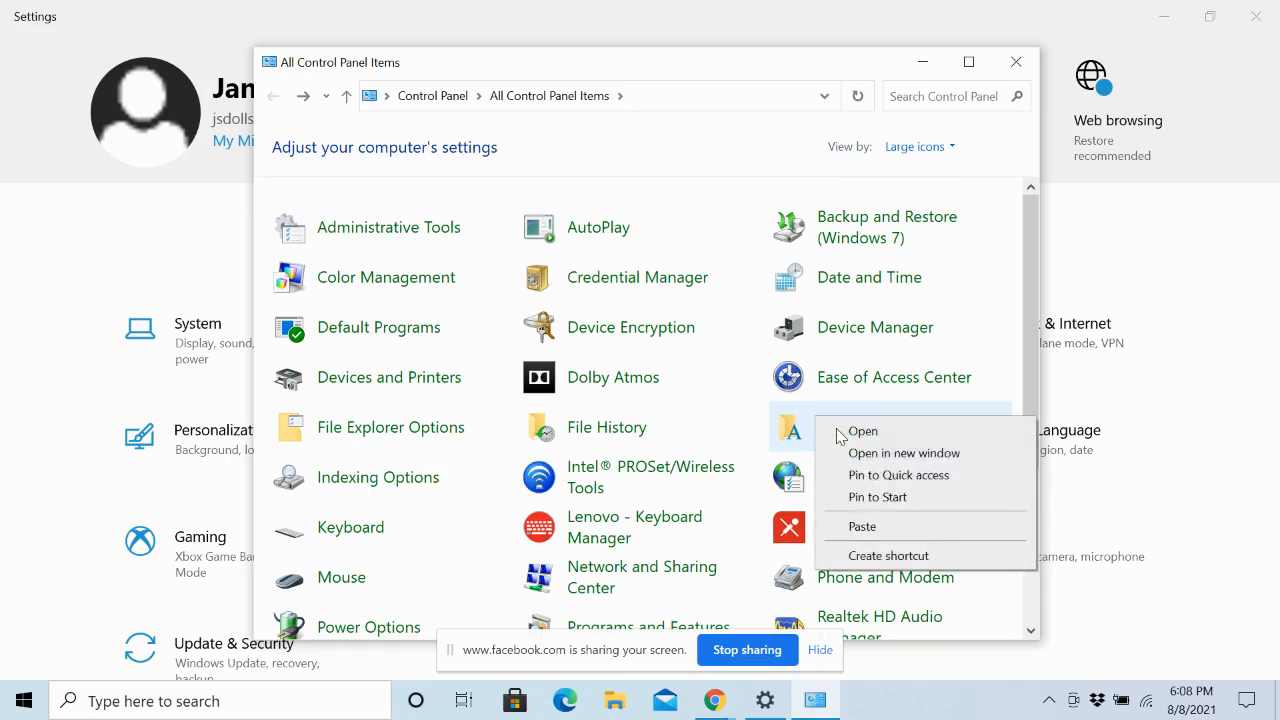
pyautogui.click(863, 527)
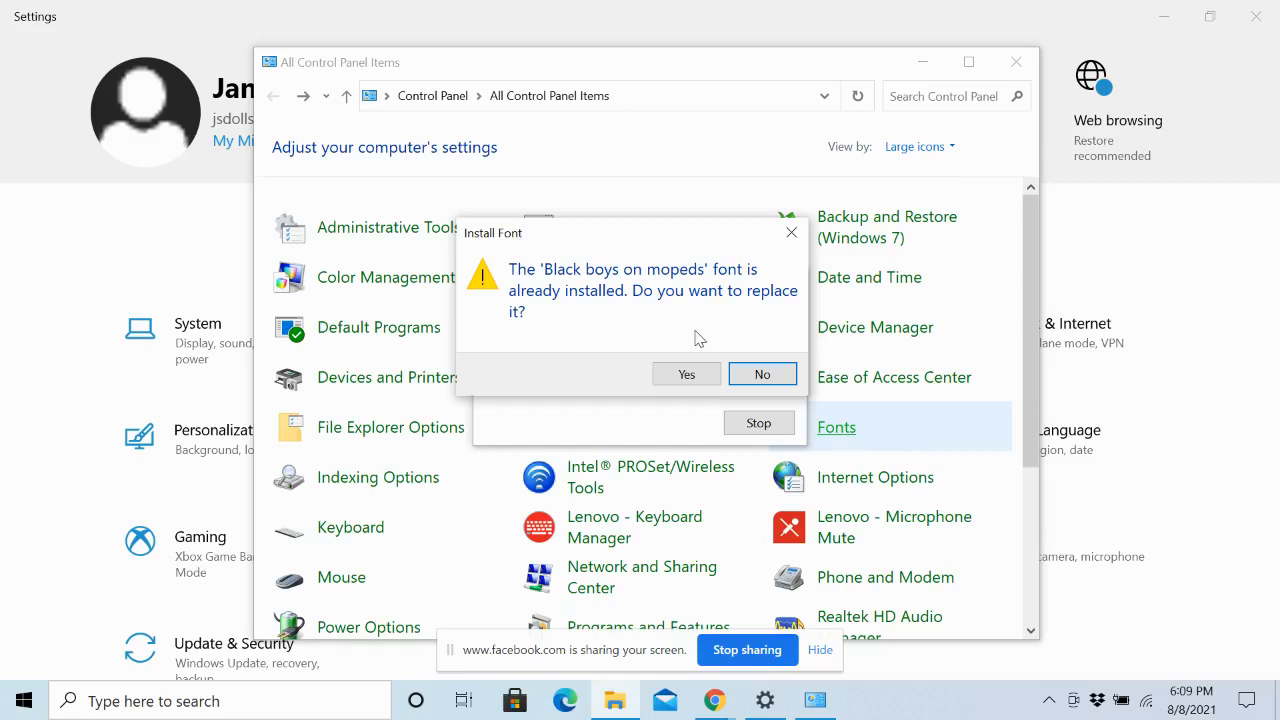
pyautogui.click(762, 376)
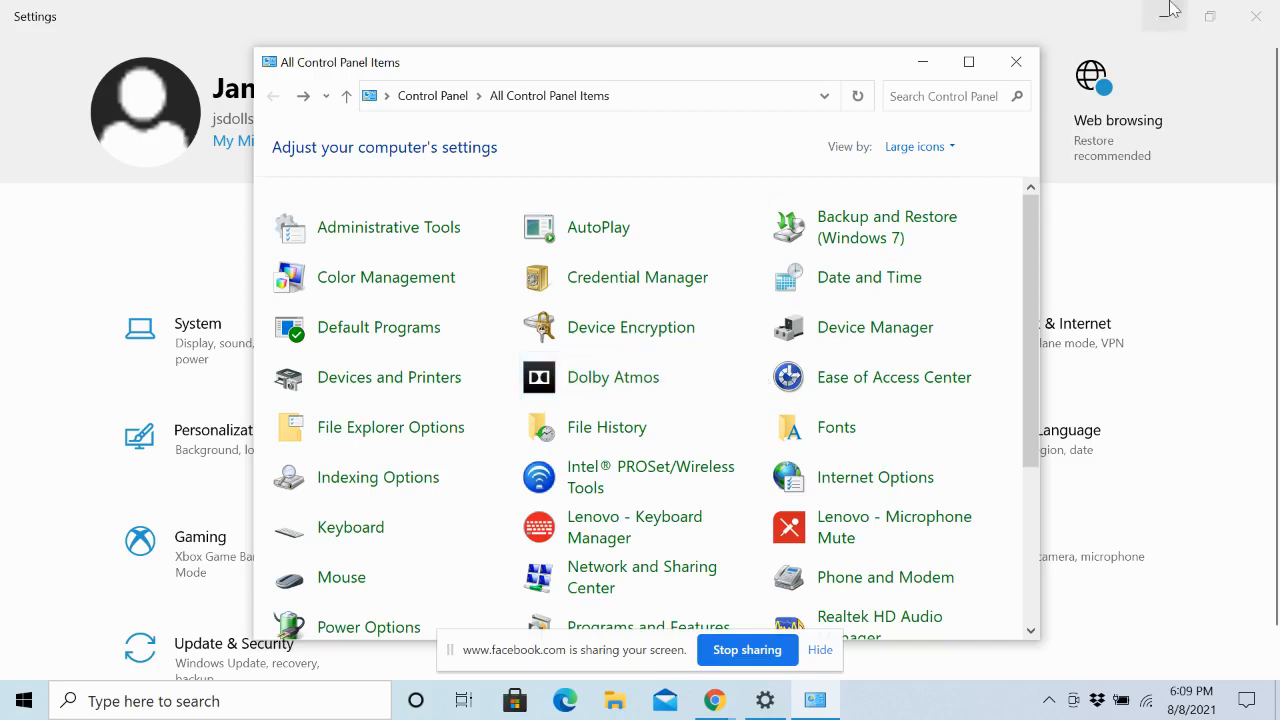
pyautogui.click(1016, 62)
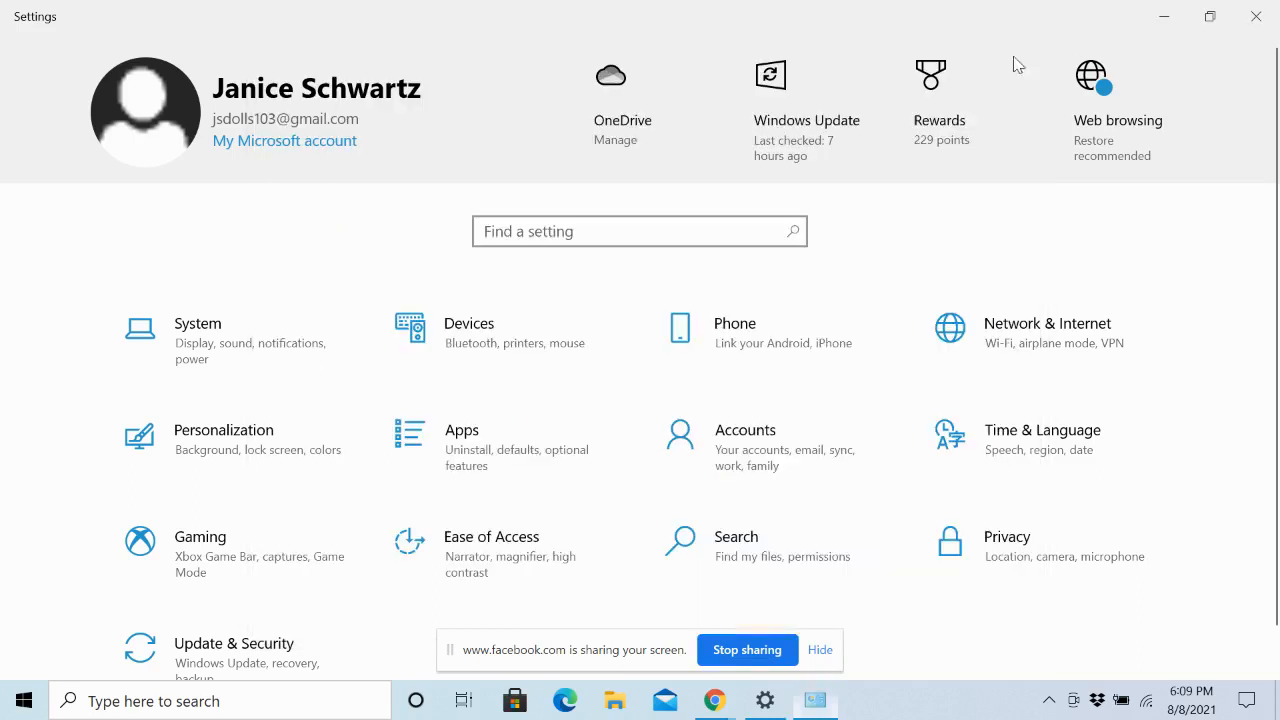
# Search Windows Settings for "control panel" and open Control Panel.
pyautogui.click(514, 232)
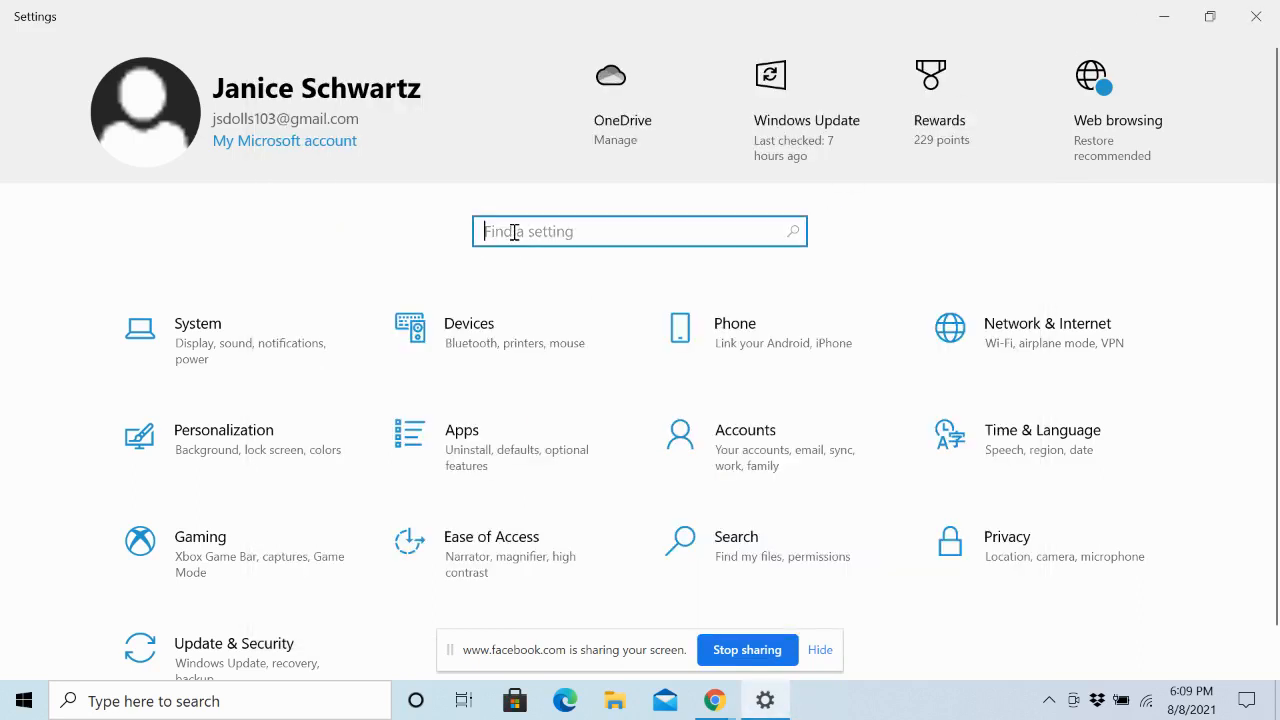
pyautogui.write('contaol')
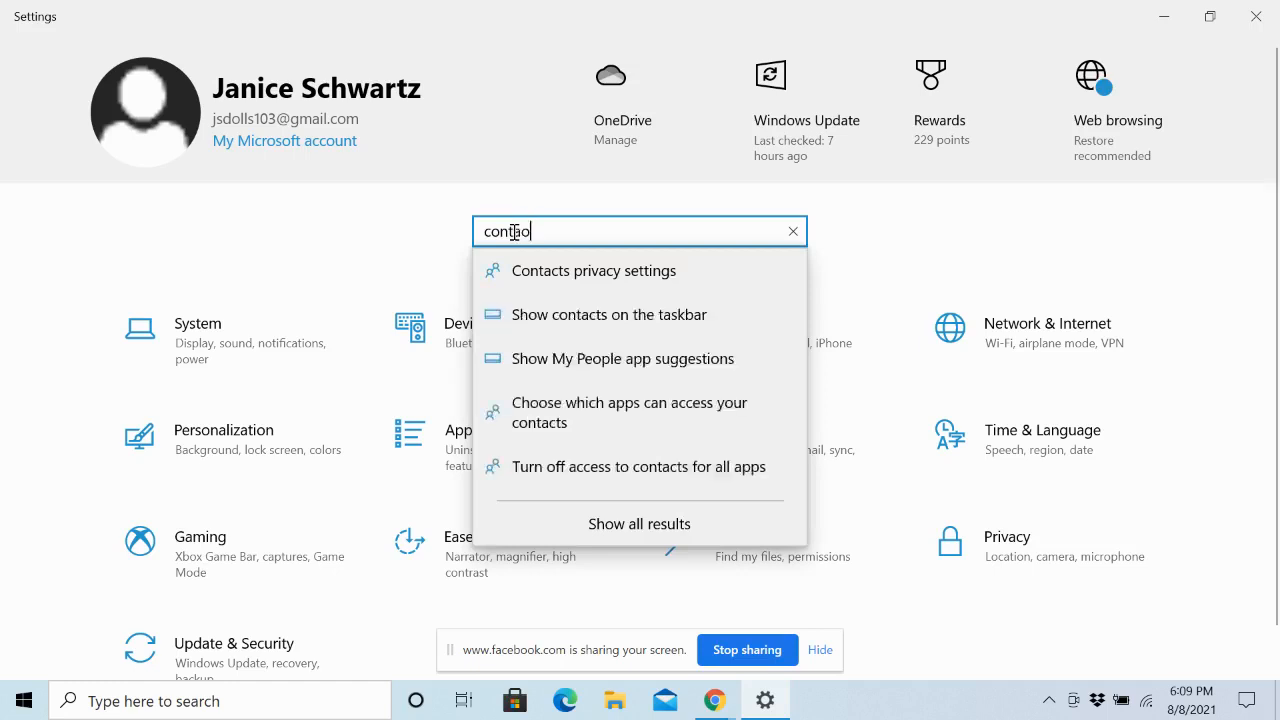
pyautogui.press('BackSpace')
pyautogui.press('BackSpace')
pyautogui.press('BackSpace')
pyautogui.press('BackSpace')
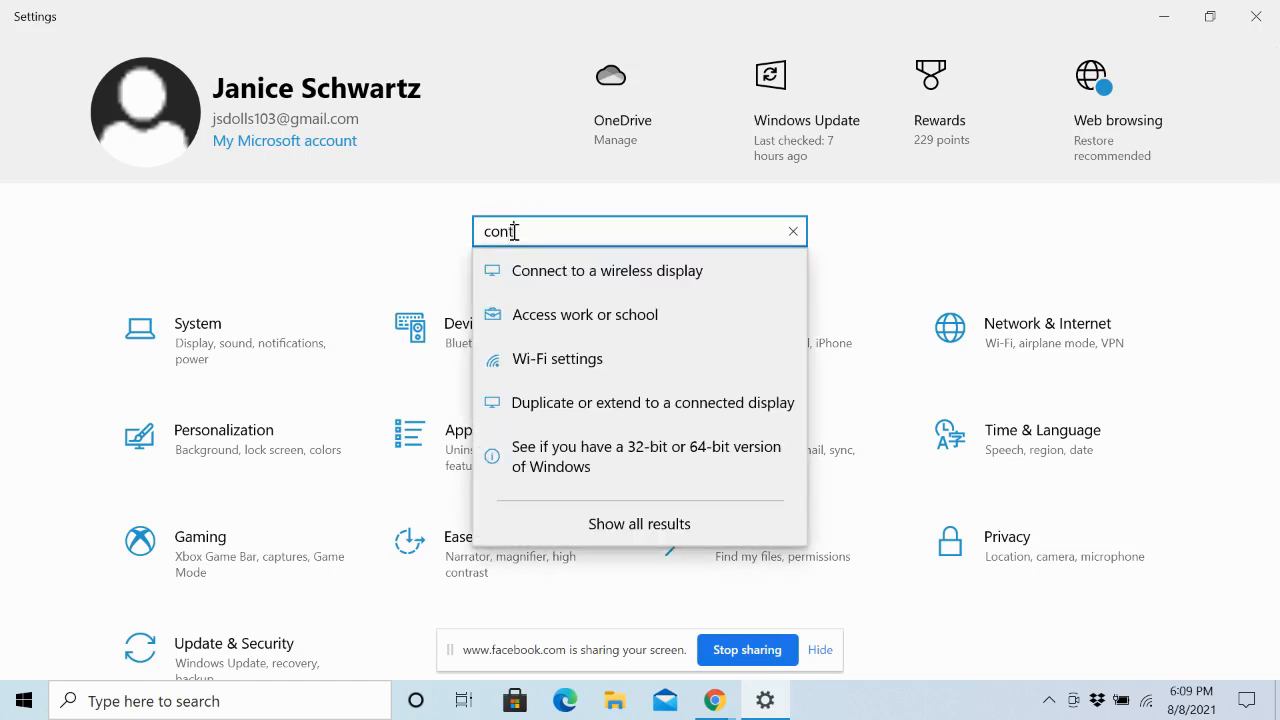
pyautogui.write('trol ')
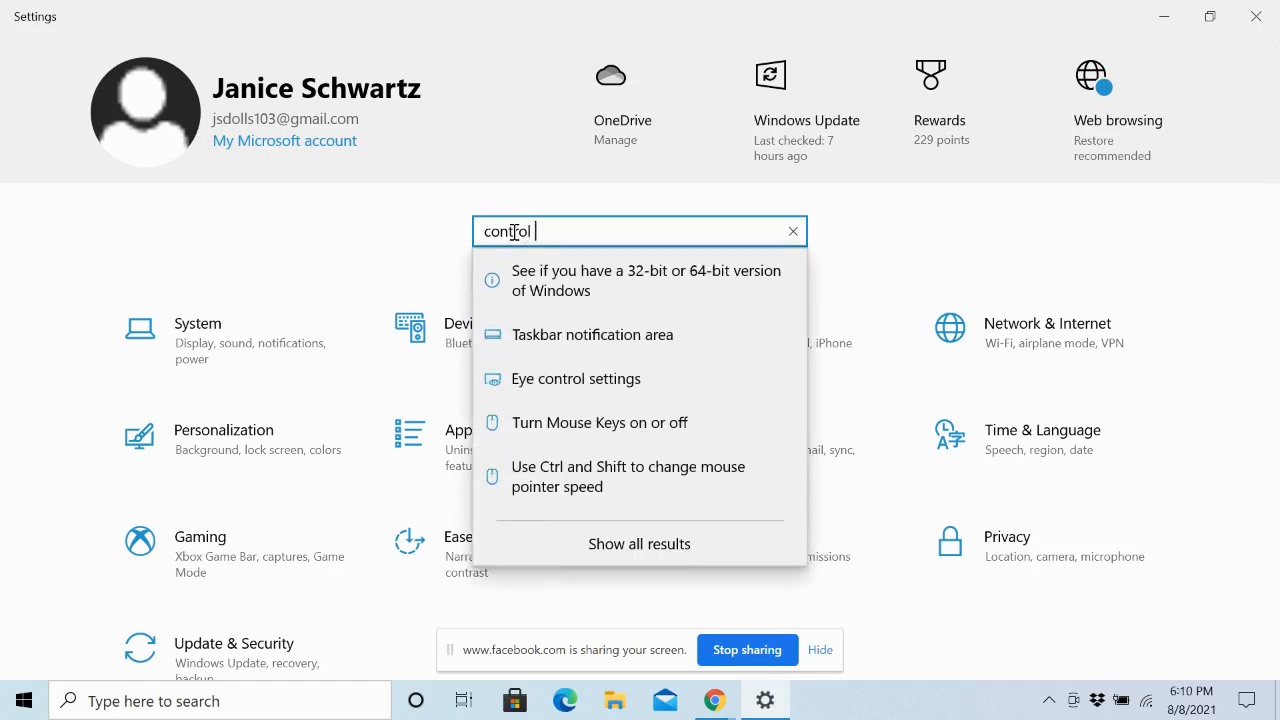
pyautogui.write('panel')
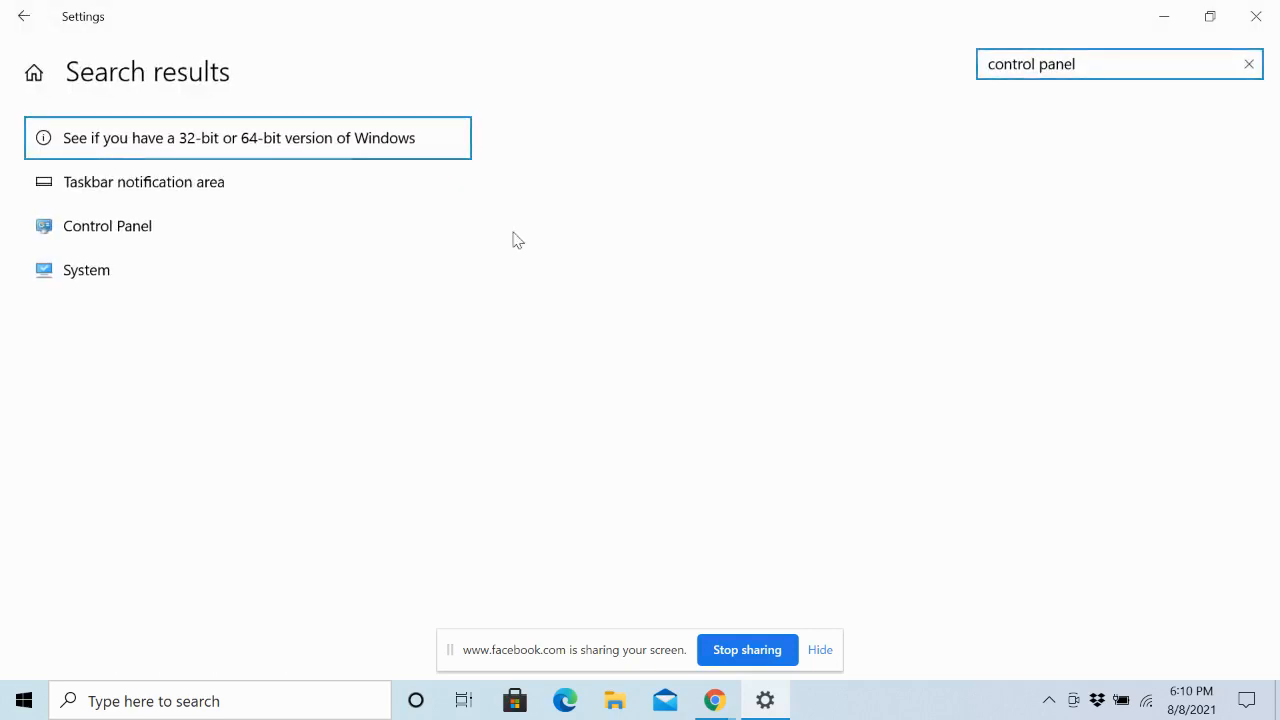
pyautogui.click(89, 244)
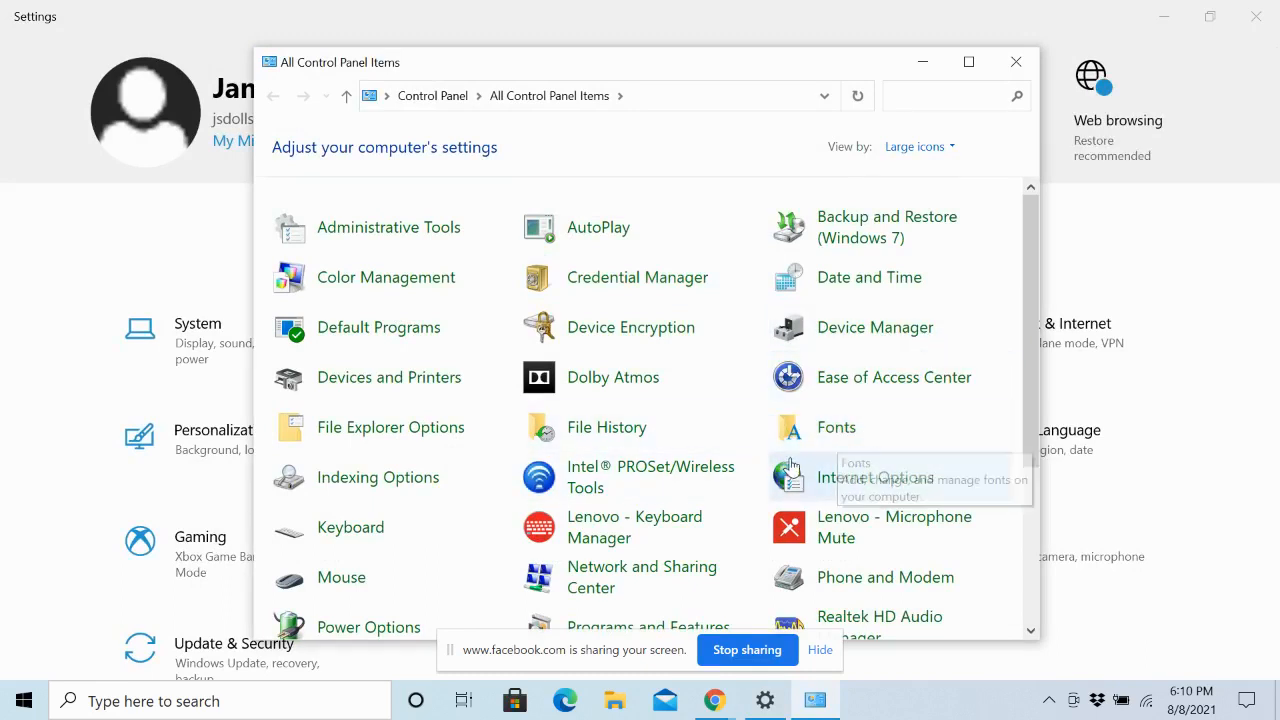
# Show the paste option for the Fonts folder, and close Control Panel and Windows Settings.
pyautogui.rightClick(846, 429)
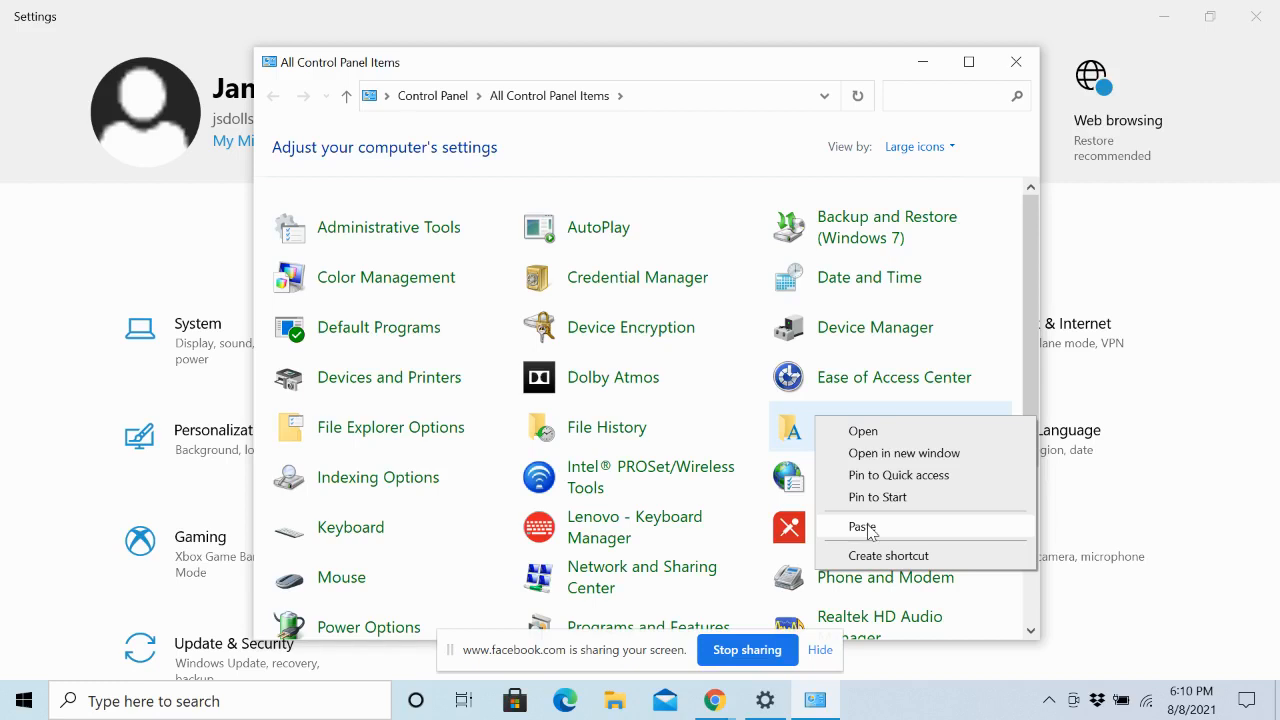
pyautogui.click(1016, 64)
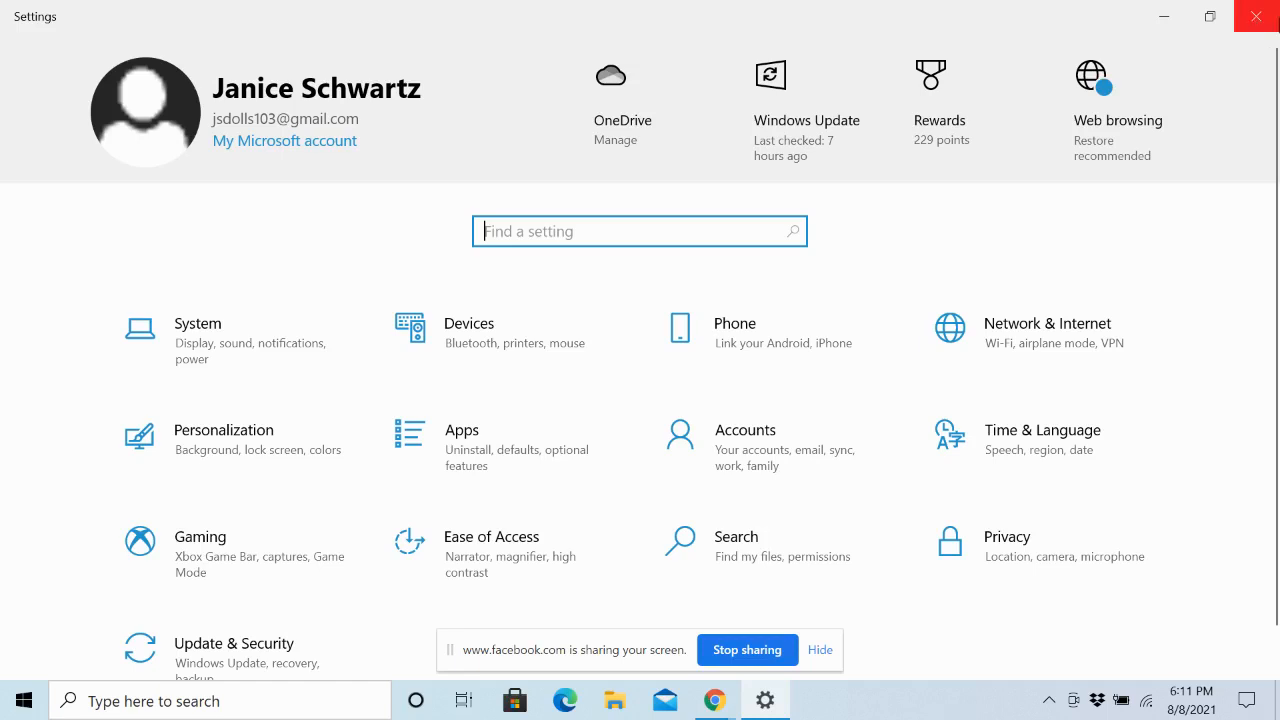
pyautogui.click(1256, 24)
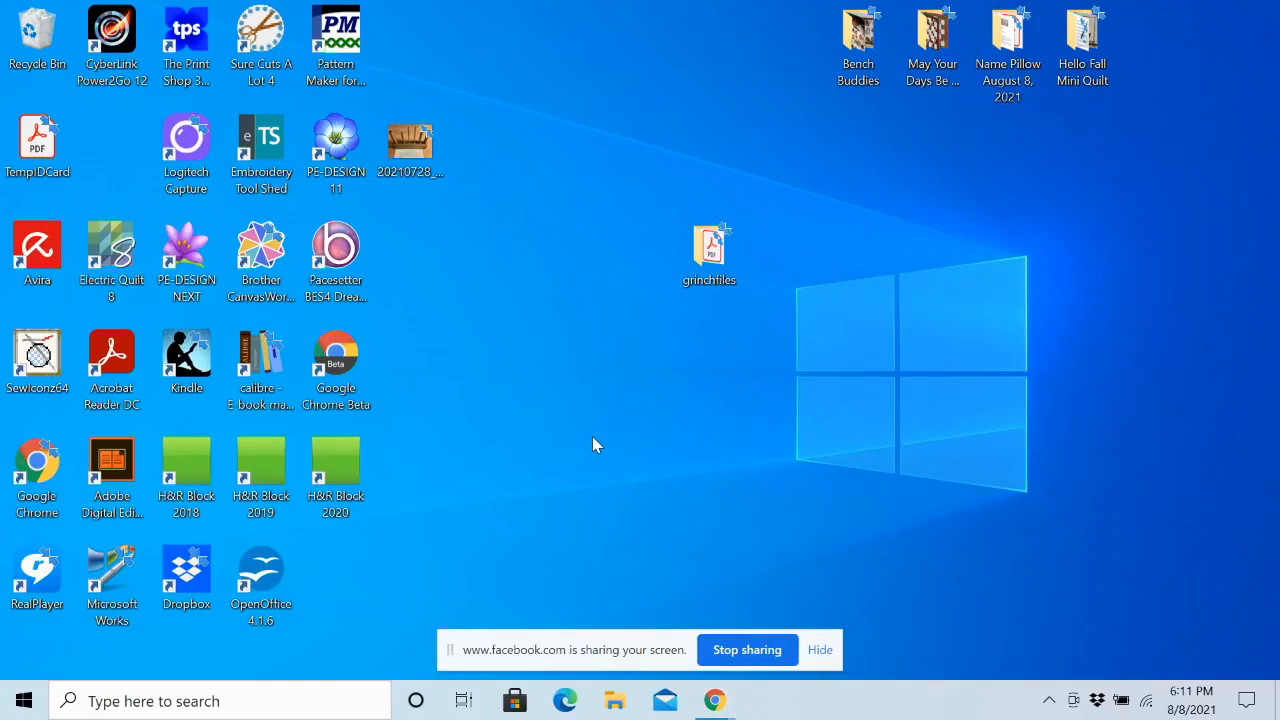
# Launch Embroidery Tool Shed from the desktop and create a new design.
pyautogui.doubleClick(270, 148)
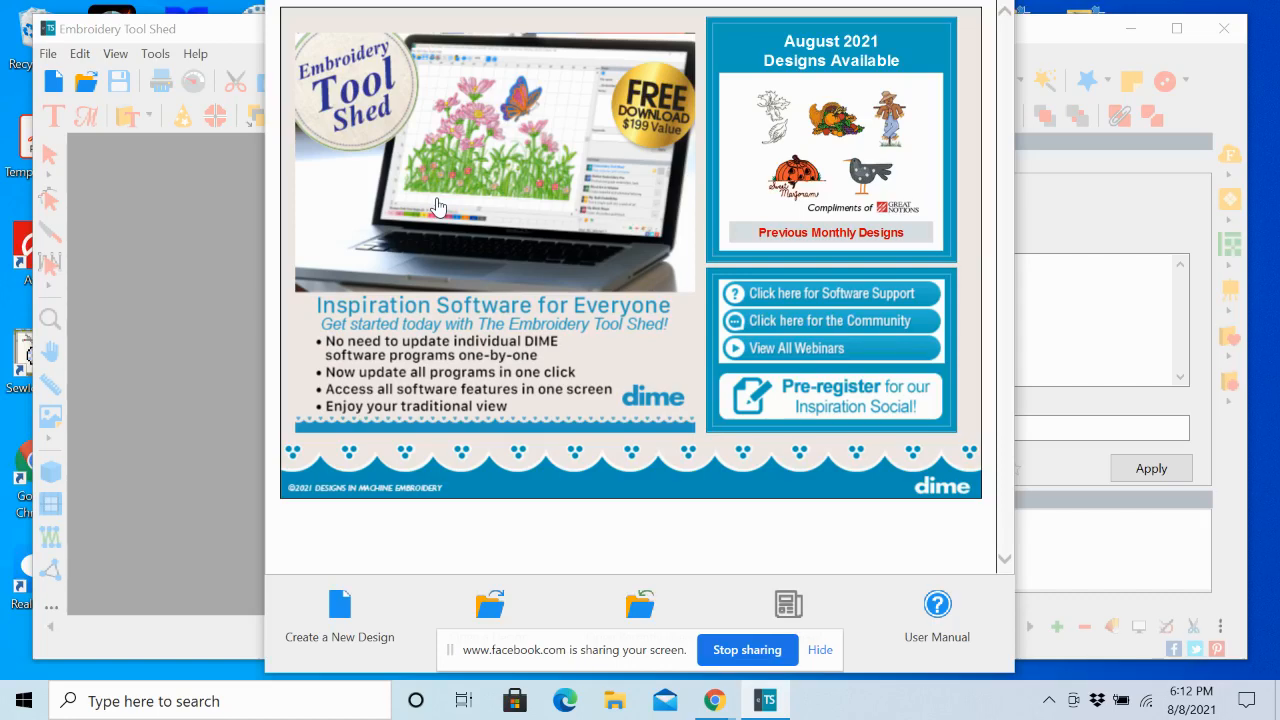
pyautogui.click(333, 608)
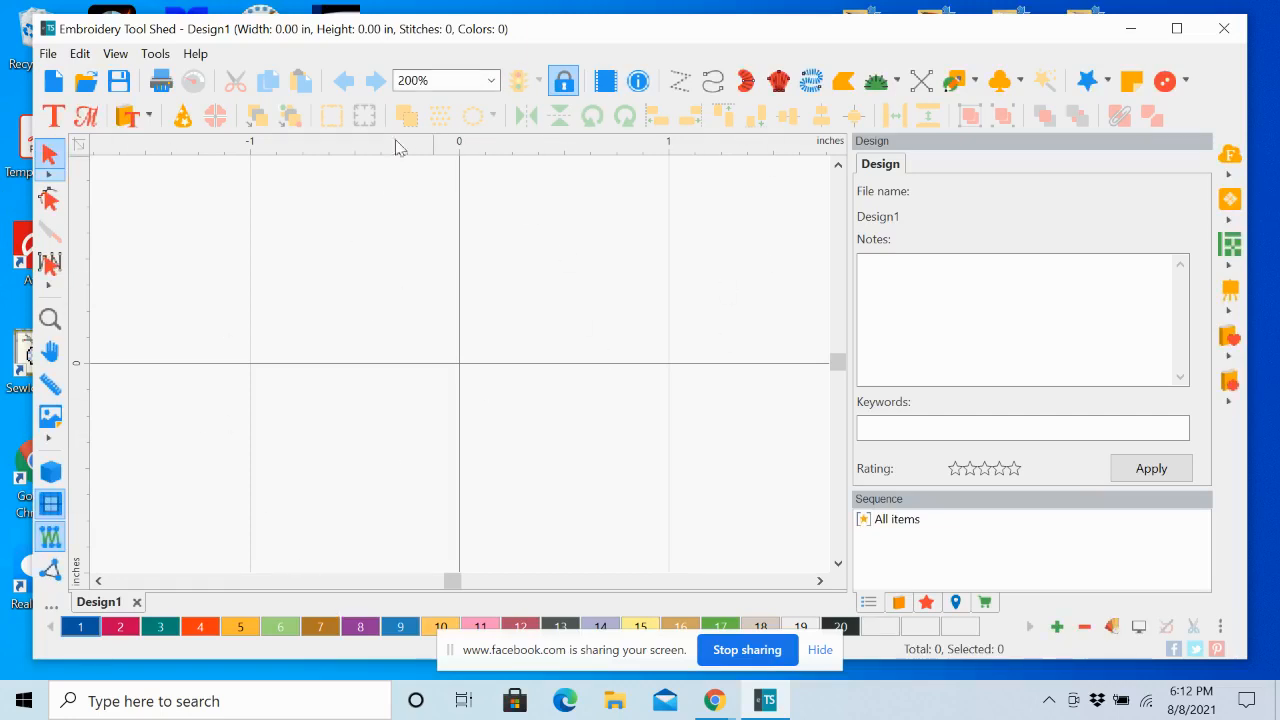
pyautogui.click(1177, 29)
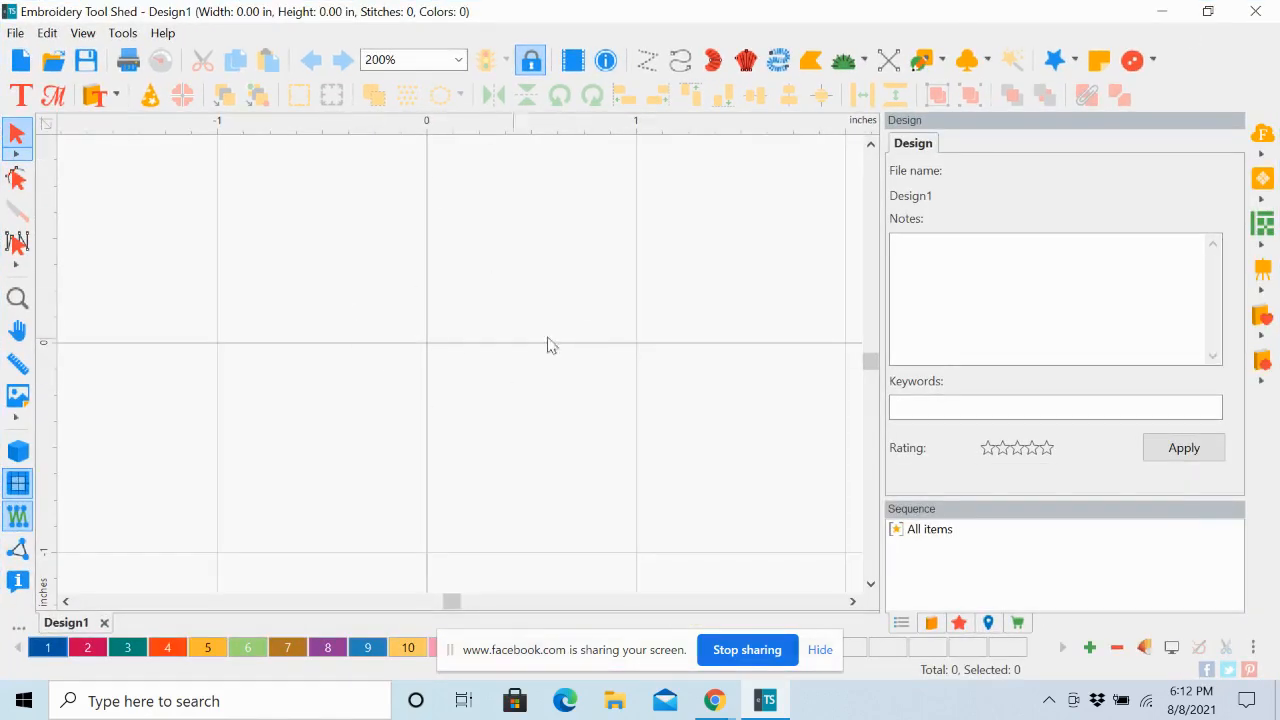
pyautogui.click(1208, 11)
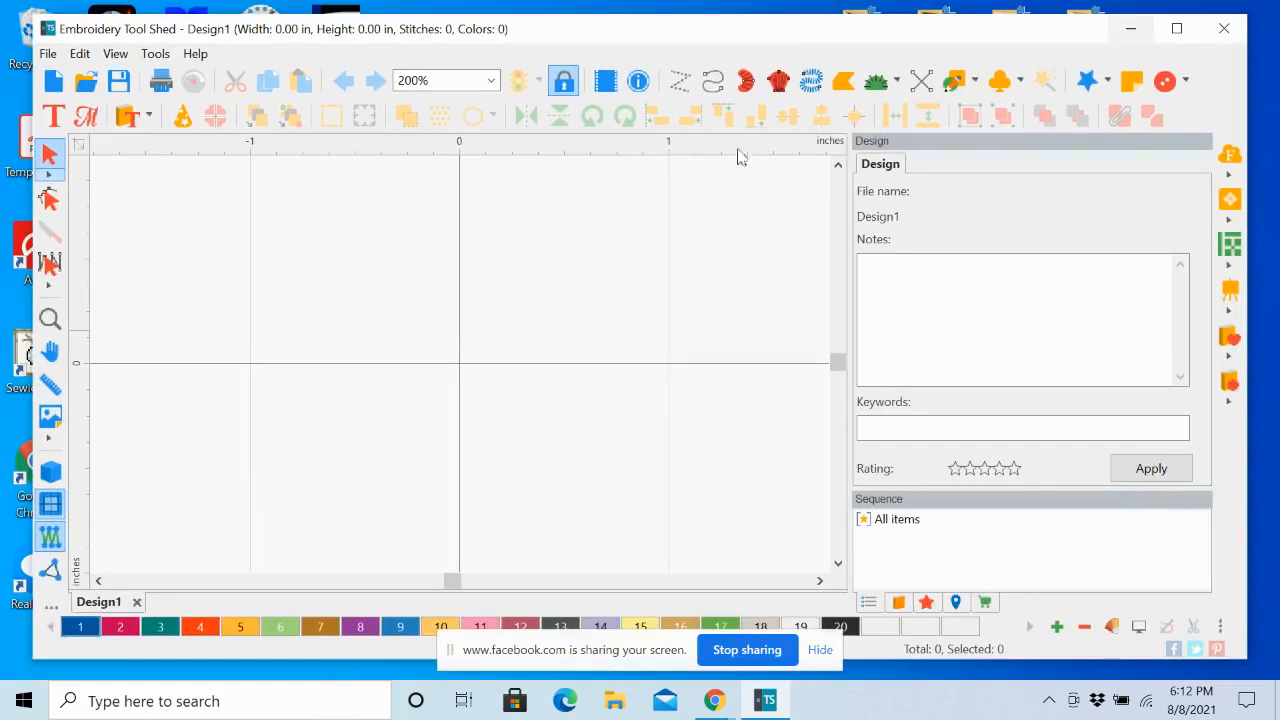
# Move the Embroidery Tool Shed window to the desktop's upper-left corner, keeping it at its restored size.
pyautogui.moveTo(643, 34); pyautogui.dragTo(613, 24)
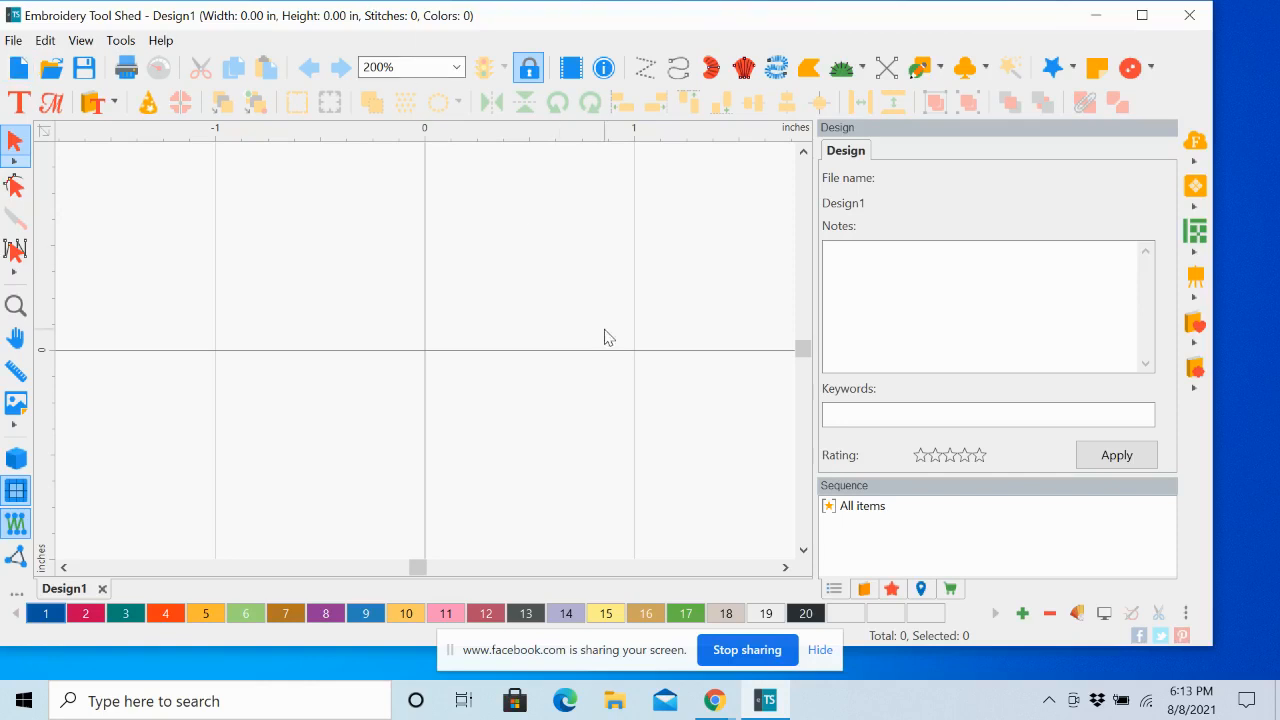
pyautogui.moveTo(660, 17); pyautogui.dragTo(680, 1)
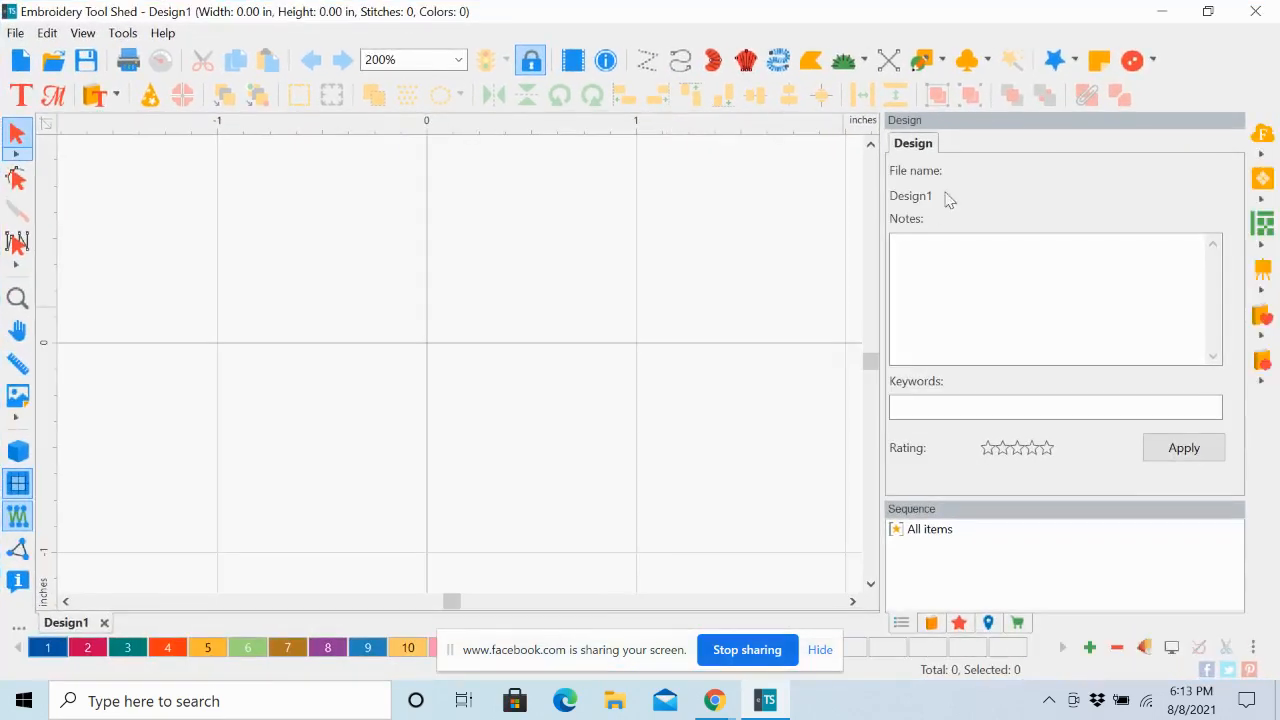
pyautogui.click(1208, 11)
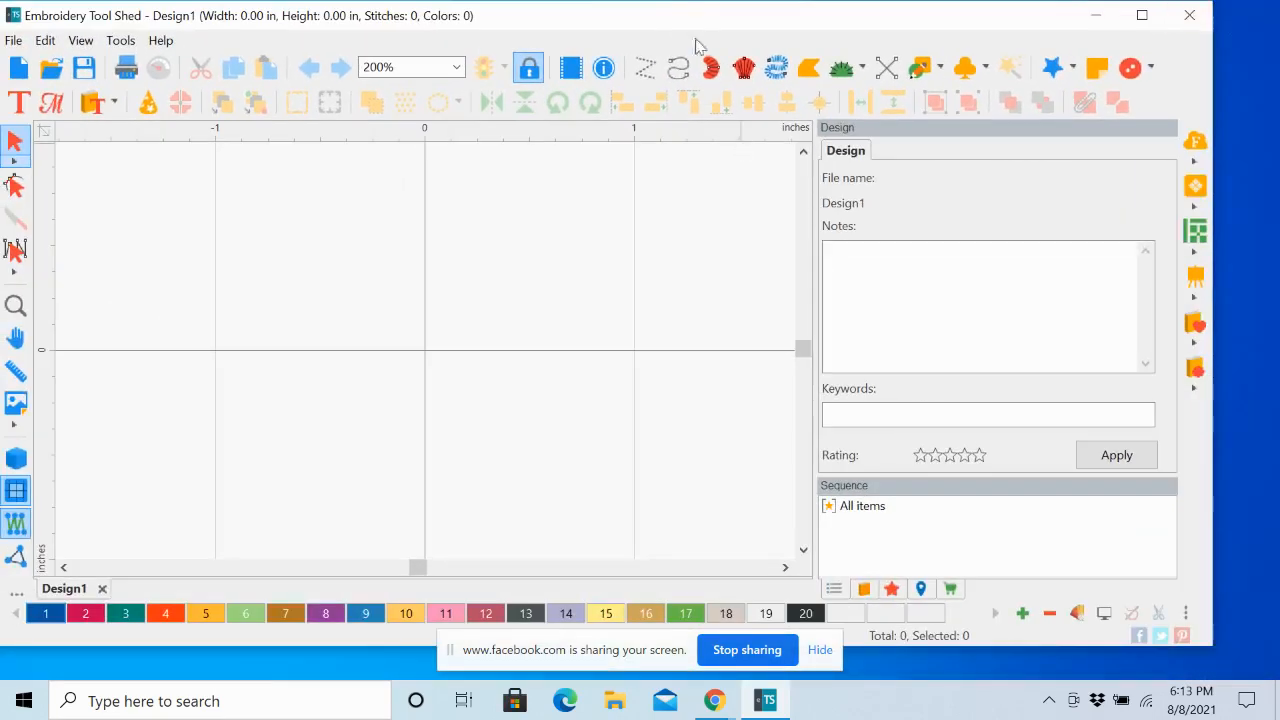
pyautogui.moveTo(671, 15); pyautogui.dragTo(672, 16)
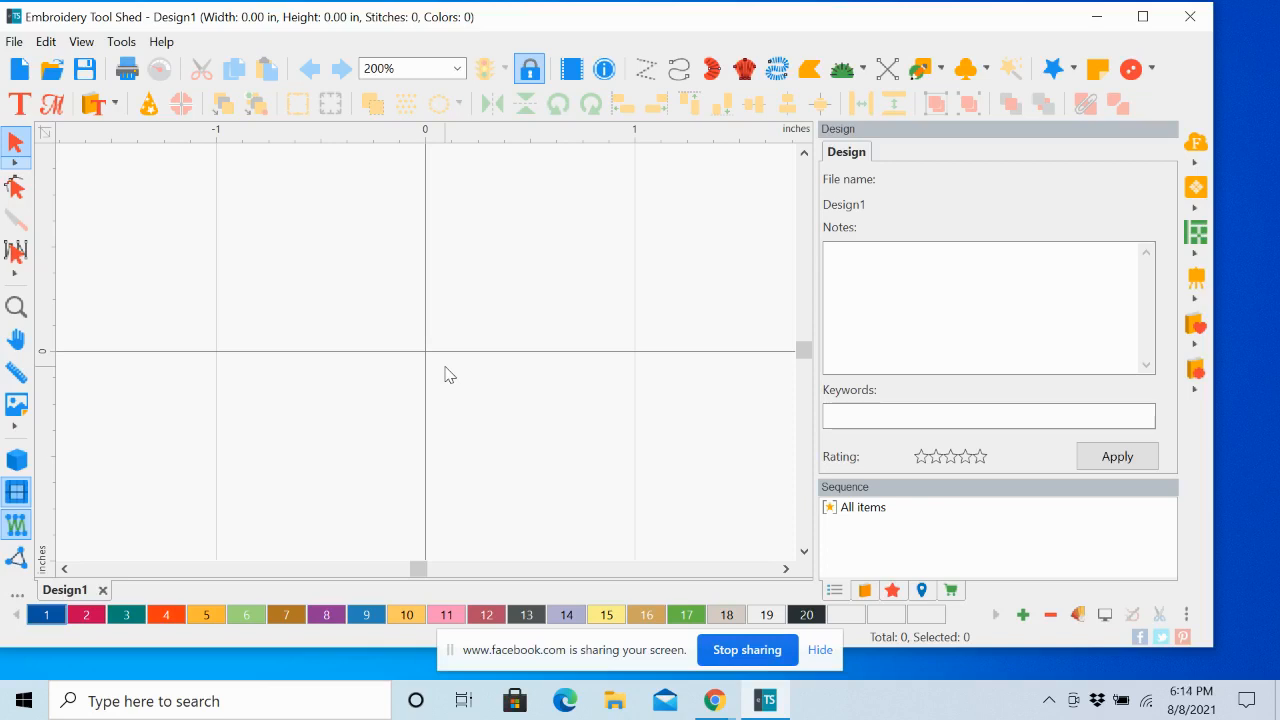
# Set the design grid's horizontal and vertical spacing to 1 inch in the grid settings.
pyautogui.rightClick(531, 131)
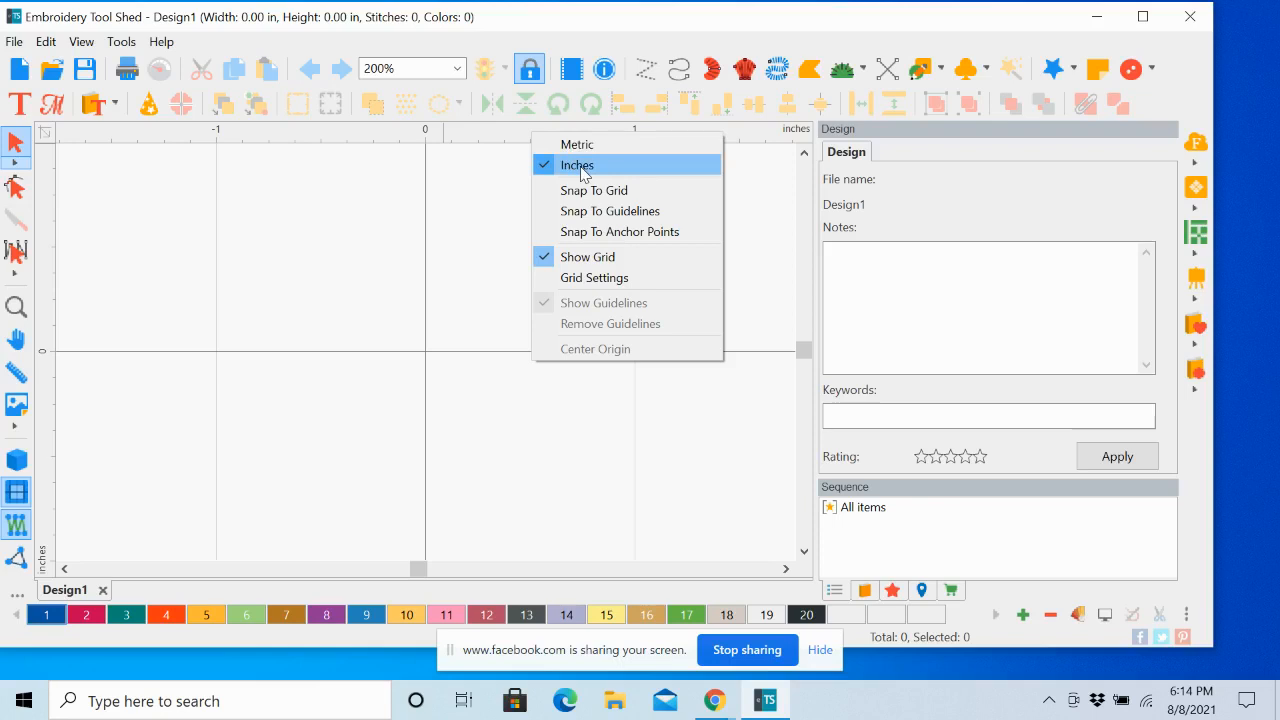
pyautogui.click(594, 277)
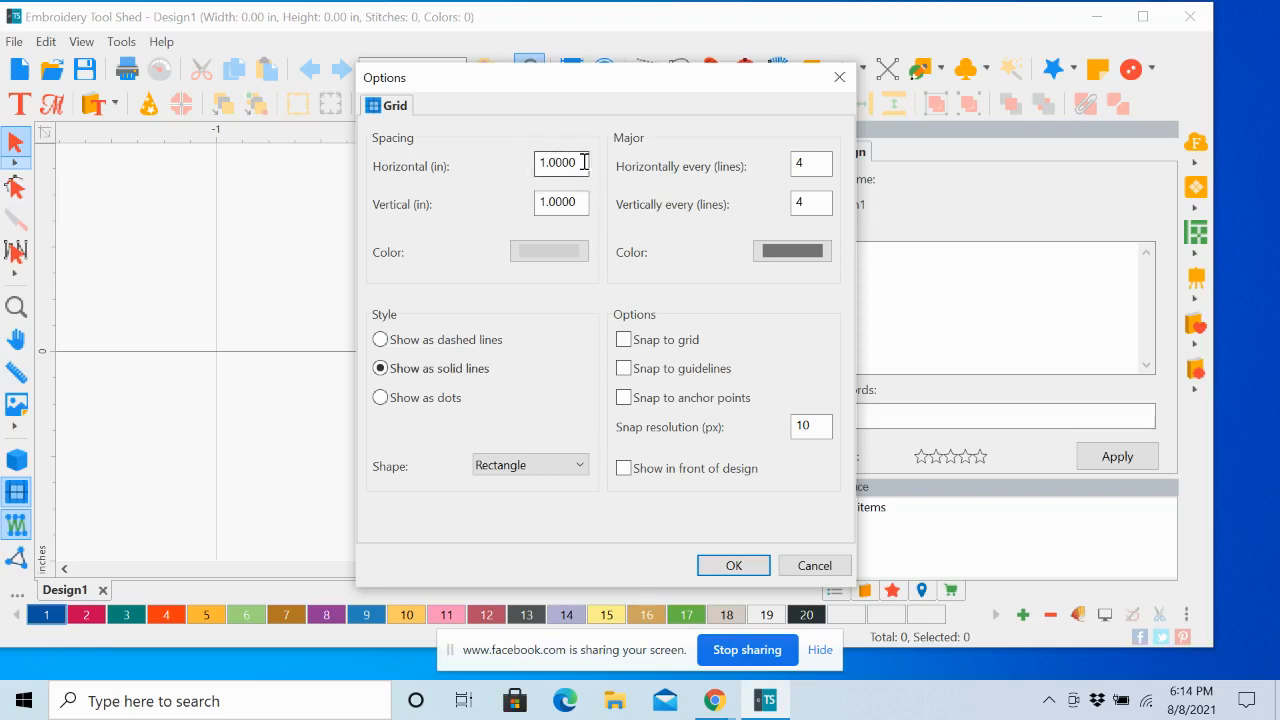
pyautogui.moveTo(586, 162); pyautogui.dragTo(531, 162)
pyautogui.write('1')
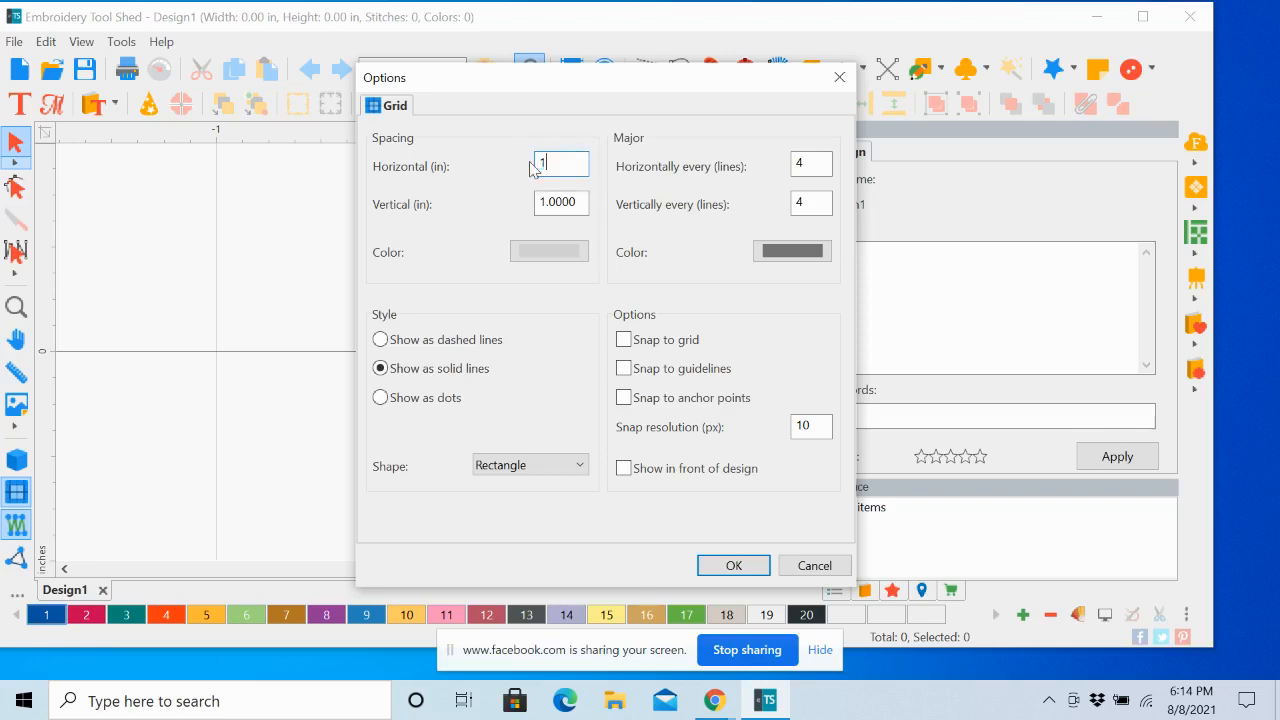
pyautogui.moveTo(589, 201); pyautogui.dragTo(511, 203)
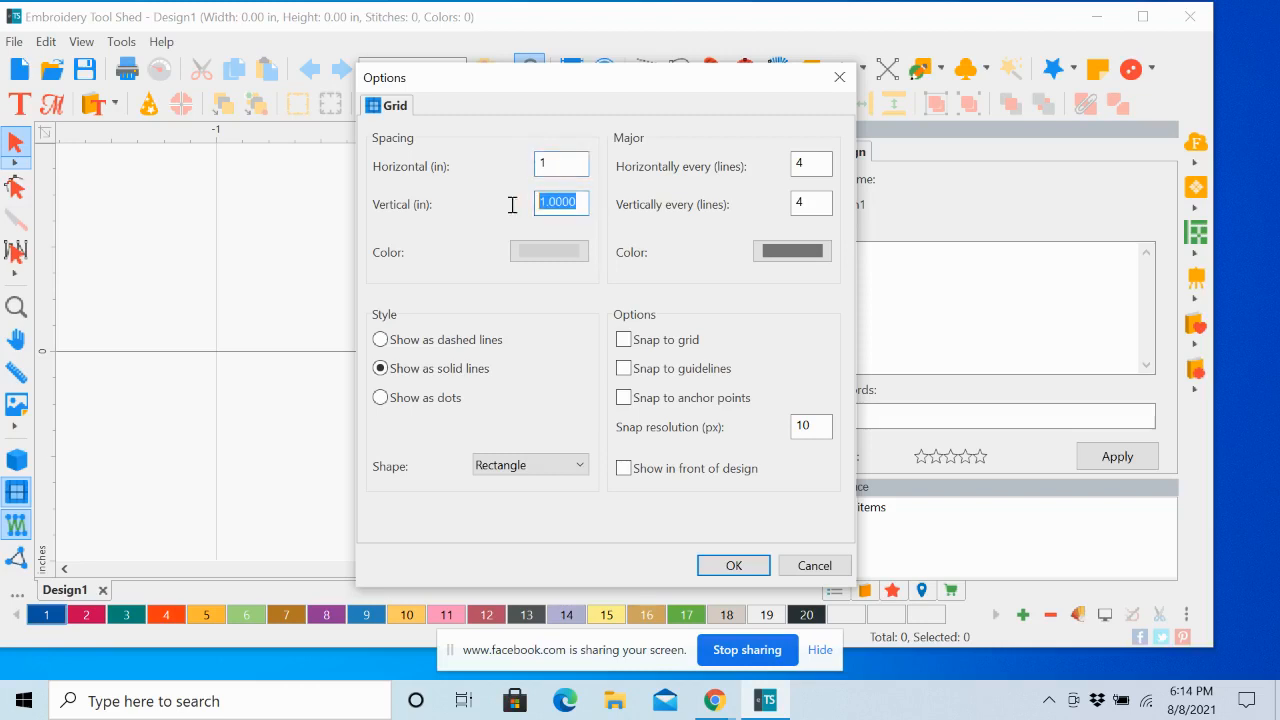
pyautogui.write('1')
pyautogui.click(733, 565)
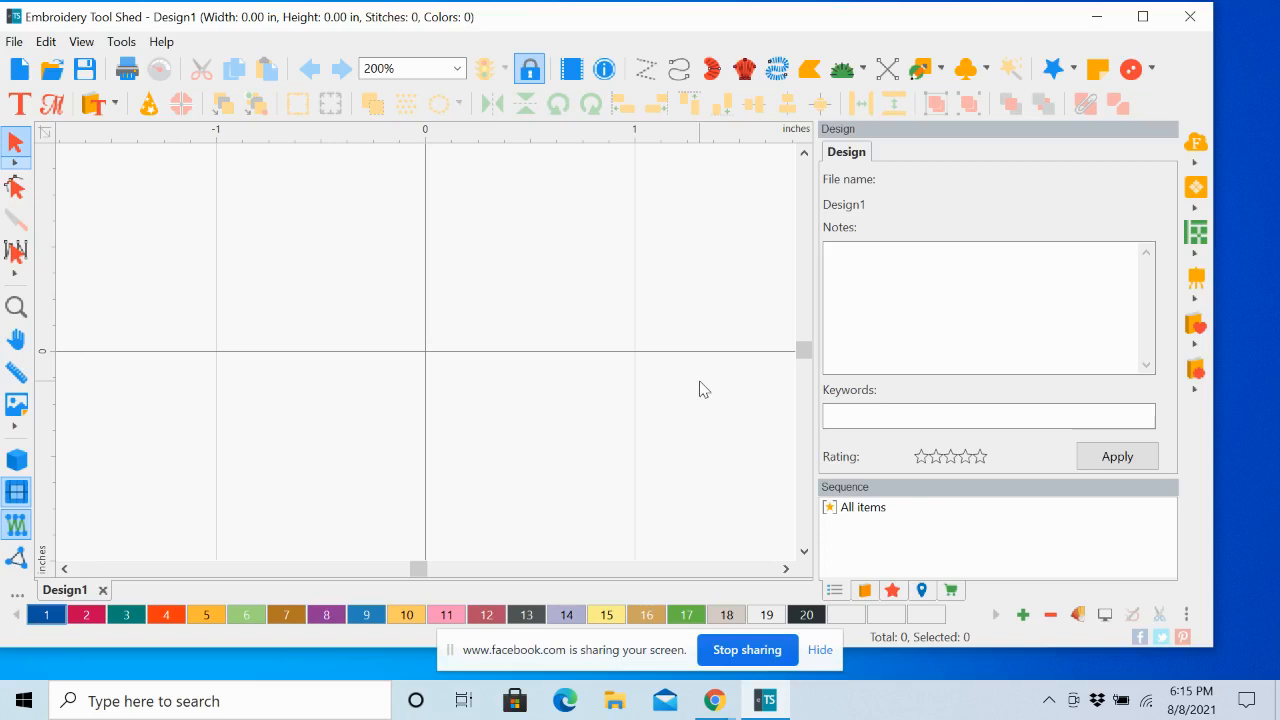
# Draw an outline artwork rectangle about 3 inches wide and 1.7 inches high around the grid origin.
pyautogui.click(942, 70)
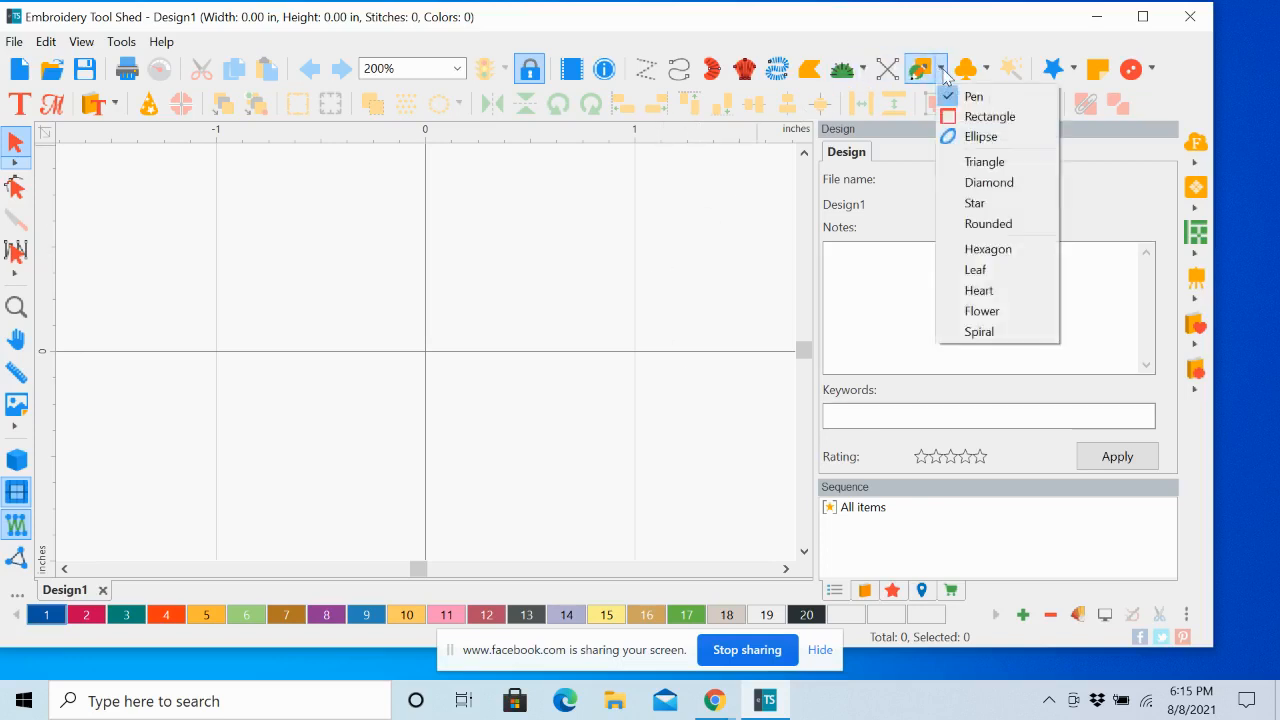
pyautogui.click(977, 117)
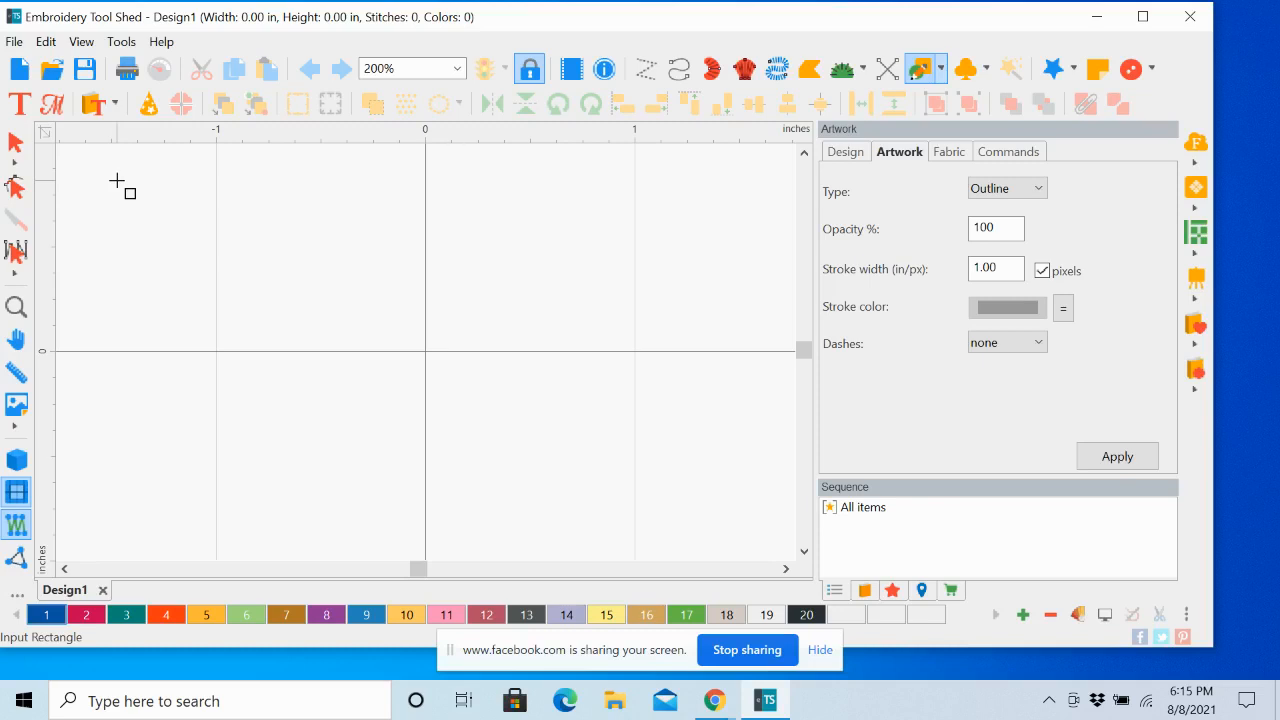
pyautogui.moveTo(116, 181); pyautogui.dragTo(737, 535)
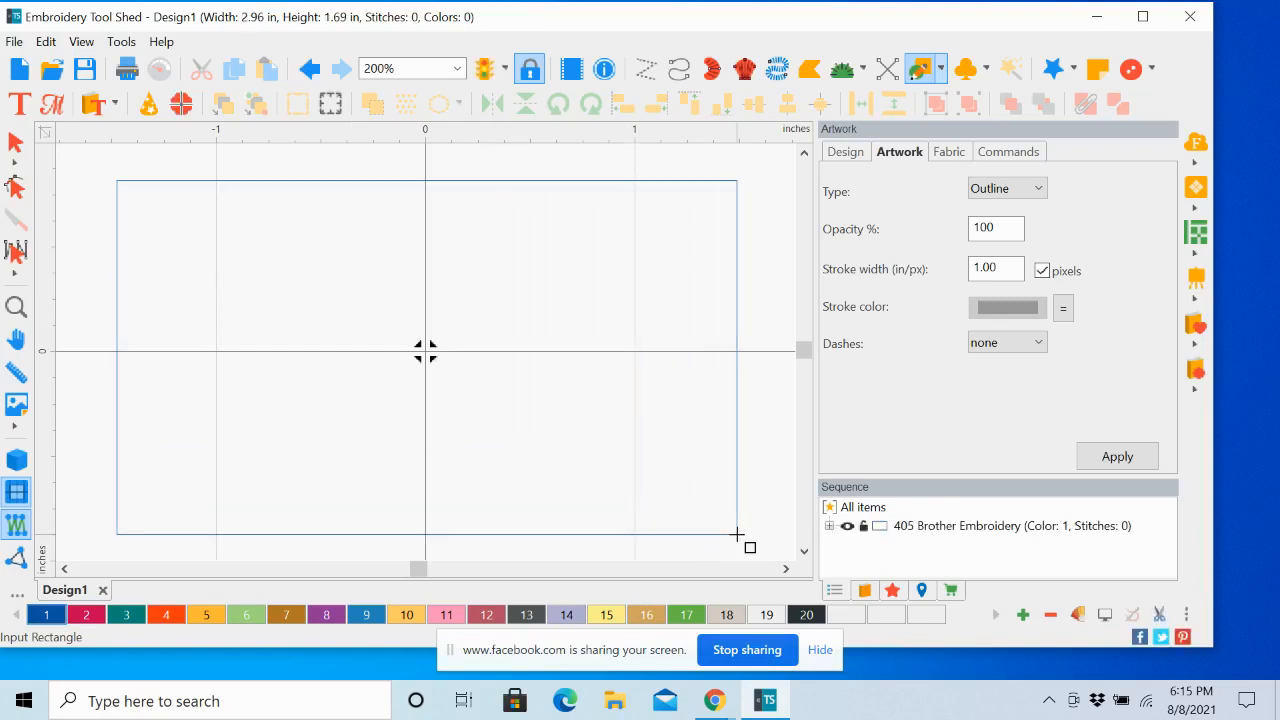
pyautogui.press('Escape')
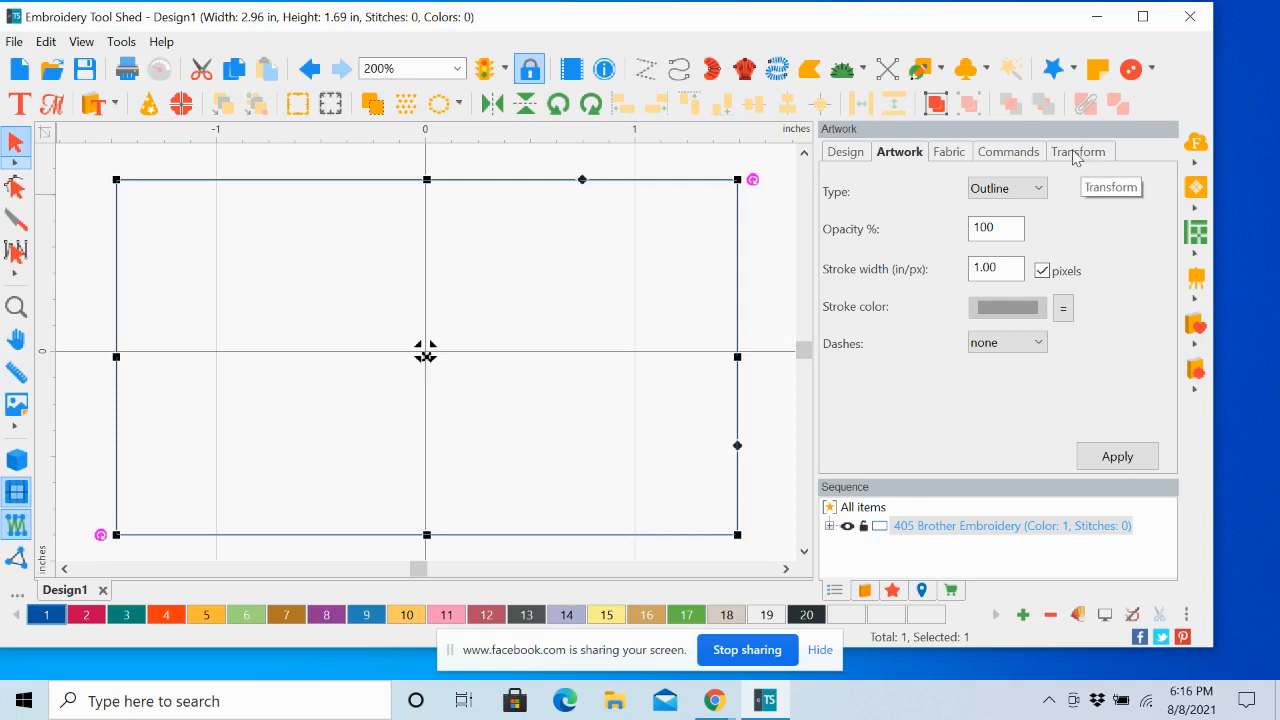
# Turn off Maintain aspect ratio and resize the rectangle to 12 inches wide by 8 inches high.
pyautogui.click(1076, 155)
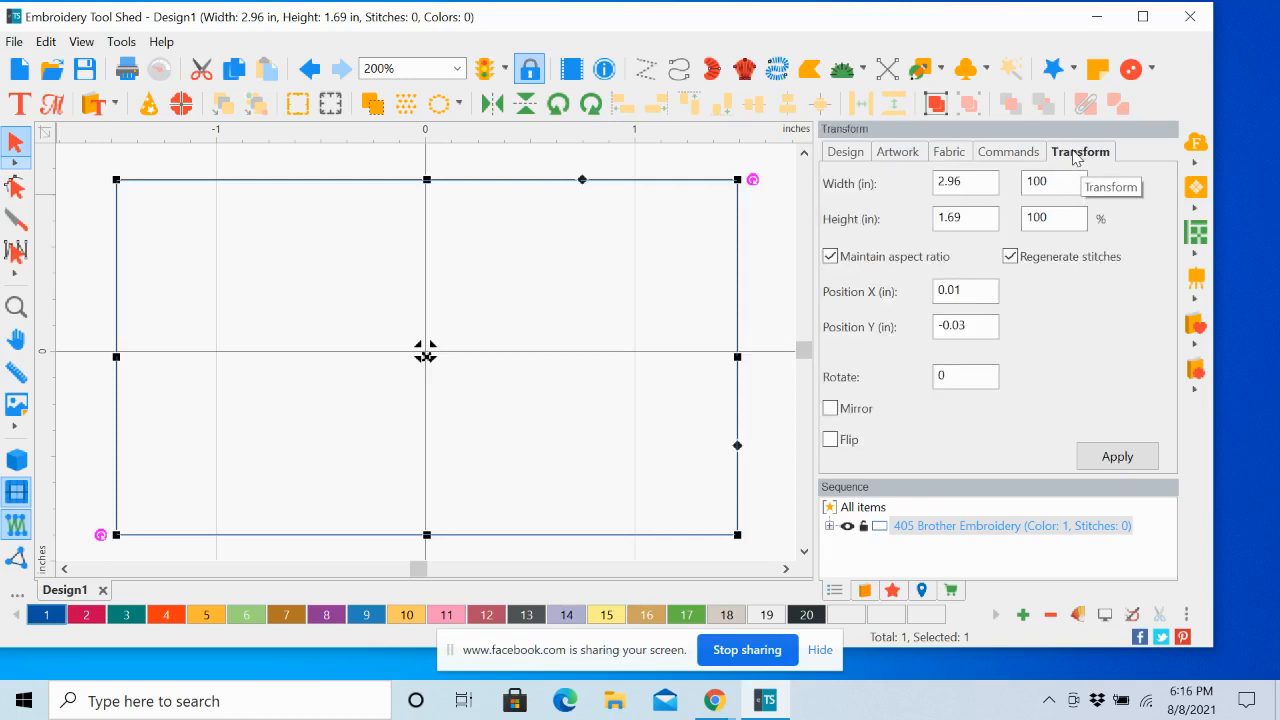
pyautogui.write('12')
pyautogui.moveTo(964, 182); pyautogui.dragTo(925, 229)
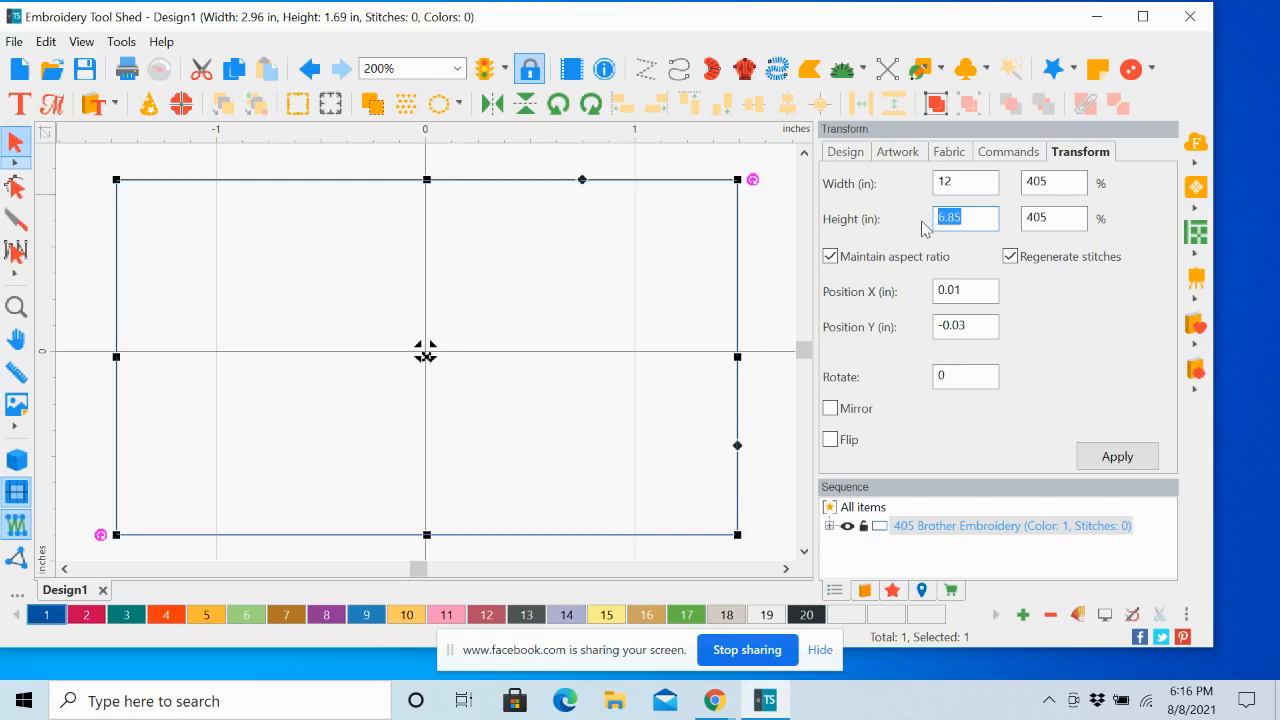
pyautogui.write('8')
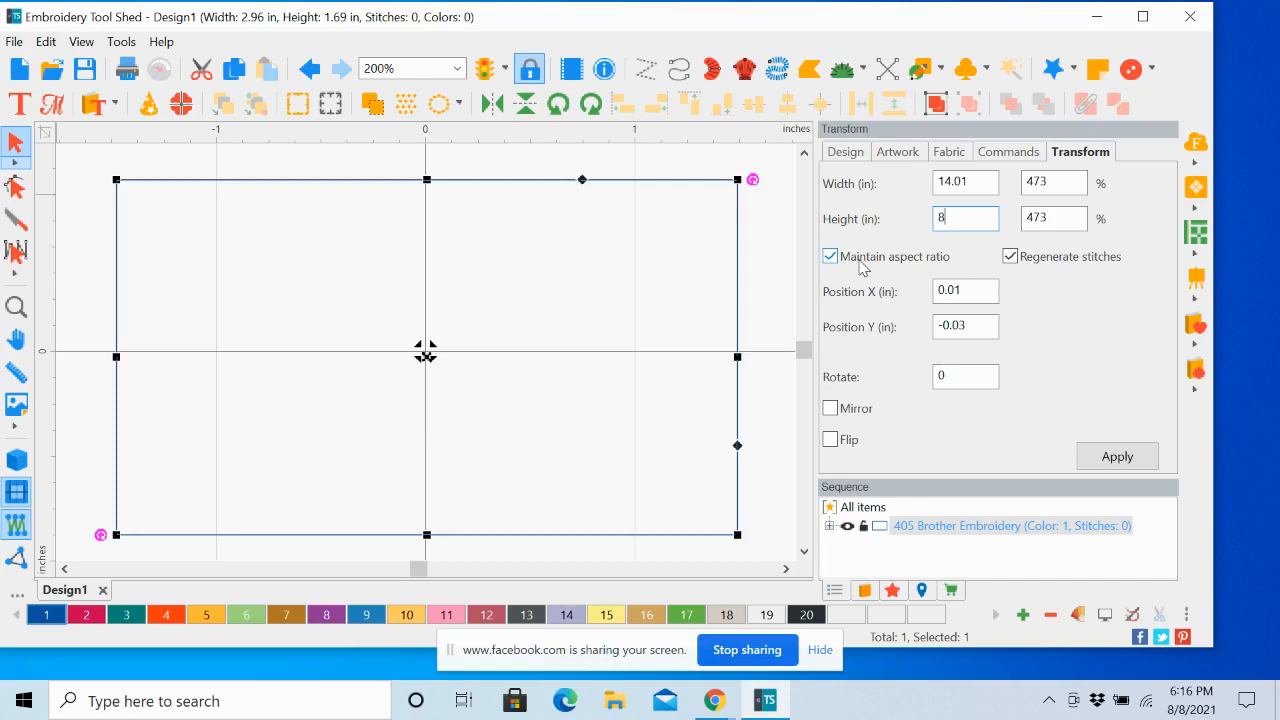
pyautogui.click(830, 257)
pyautogui.click(984, 185)
pyautogui.moveTo(984, 185); pyautogui.dragTo(900, 186)
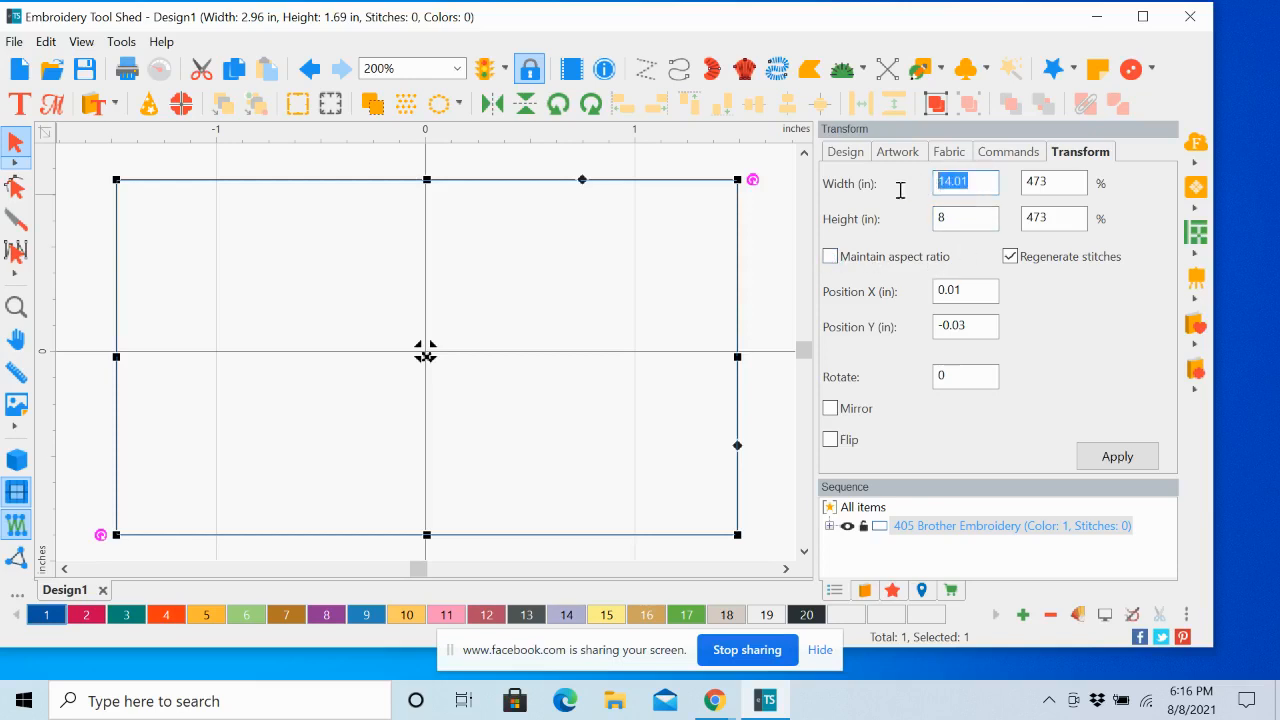
pyautogui.write('12')
pyautogui.click(1113, 457)
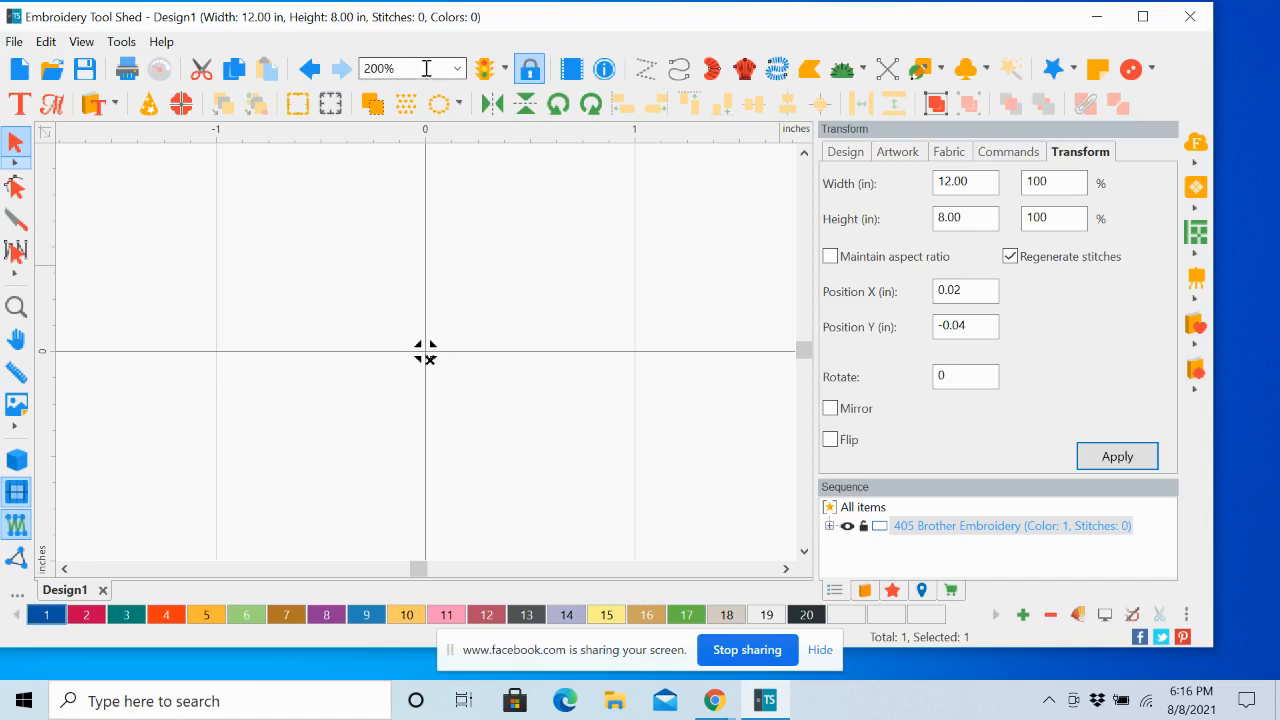
# Center the resized rectangle on the grid origin with Center Origin.
pyautogui.click(456, 70)
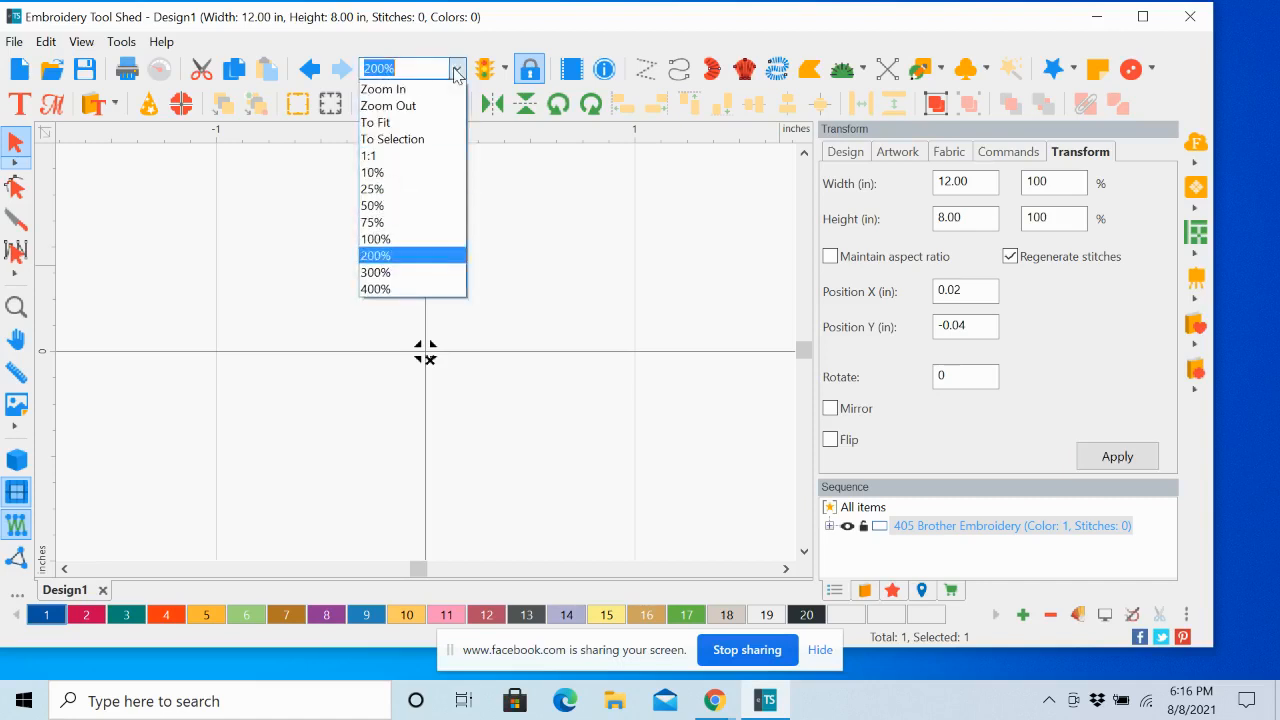
pyautogui.click(446, 125)
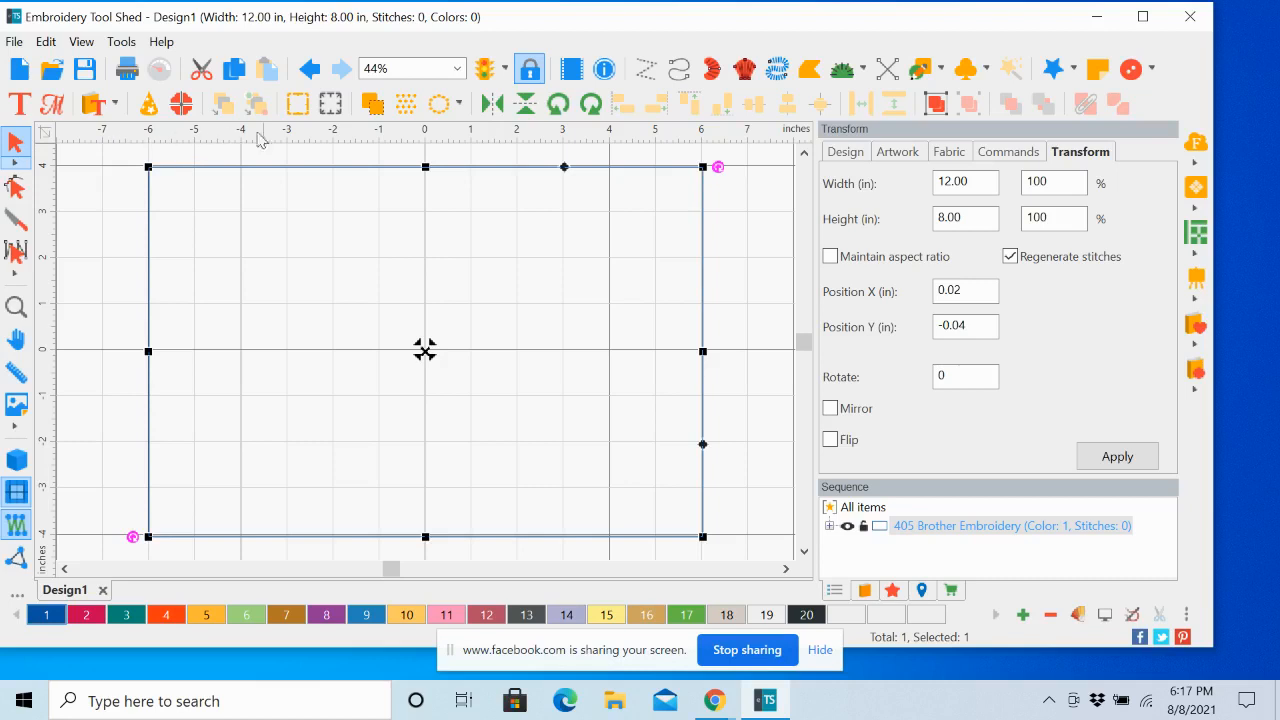
pyautogui.rightClick(540, 138)
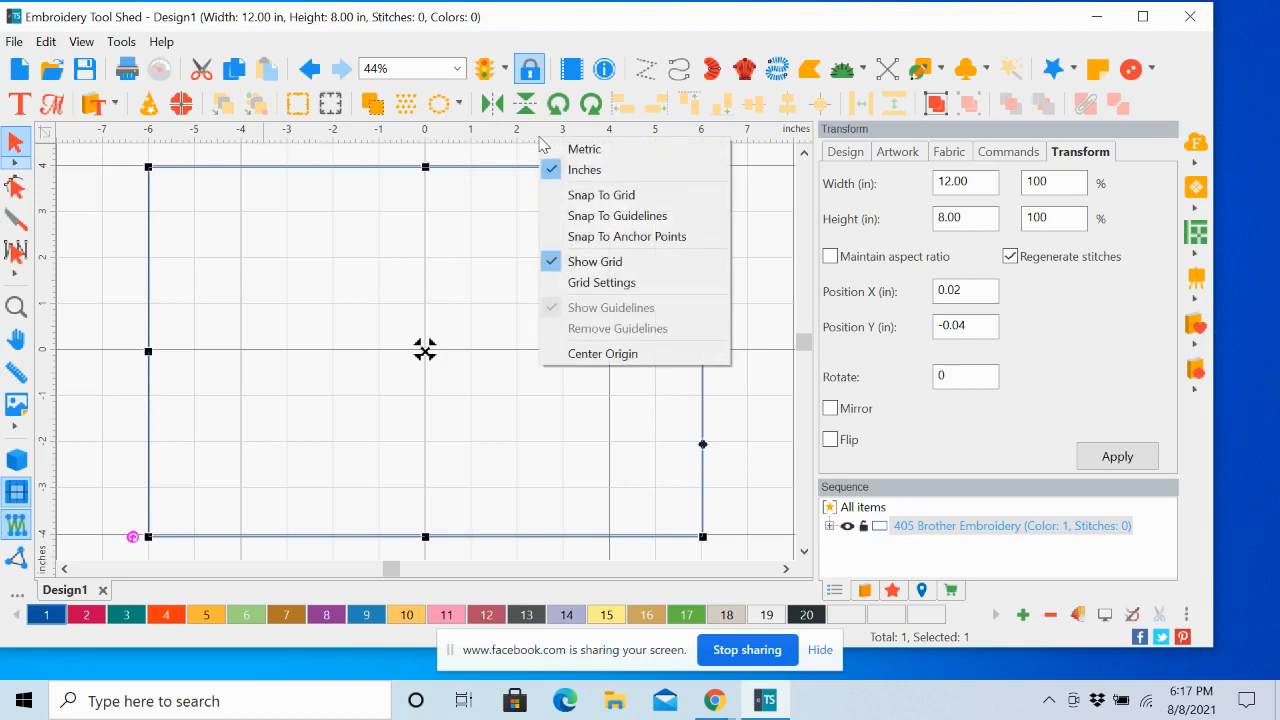
pyautogui.click(587, 356)
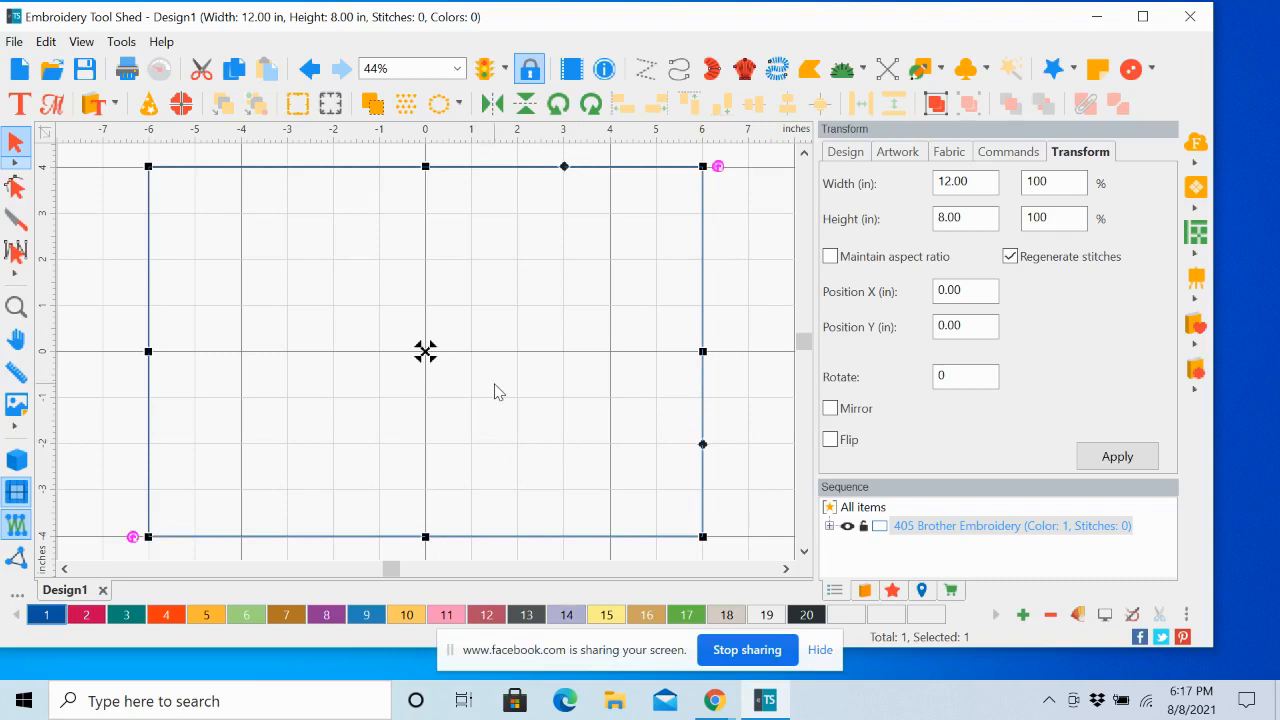
# Place a letter A inside the rectangle with the Text tool and switch it to the TrueType font Yu Gothic.
pyautogui.click(766, 289)
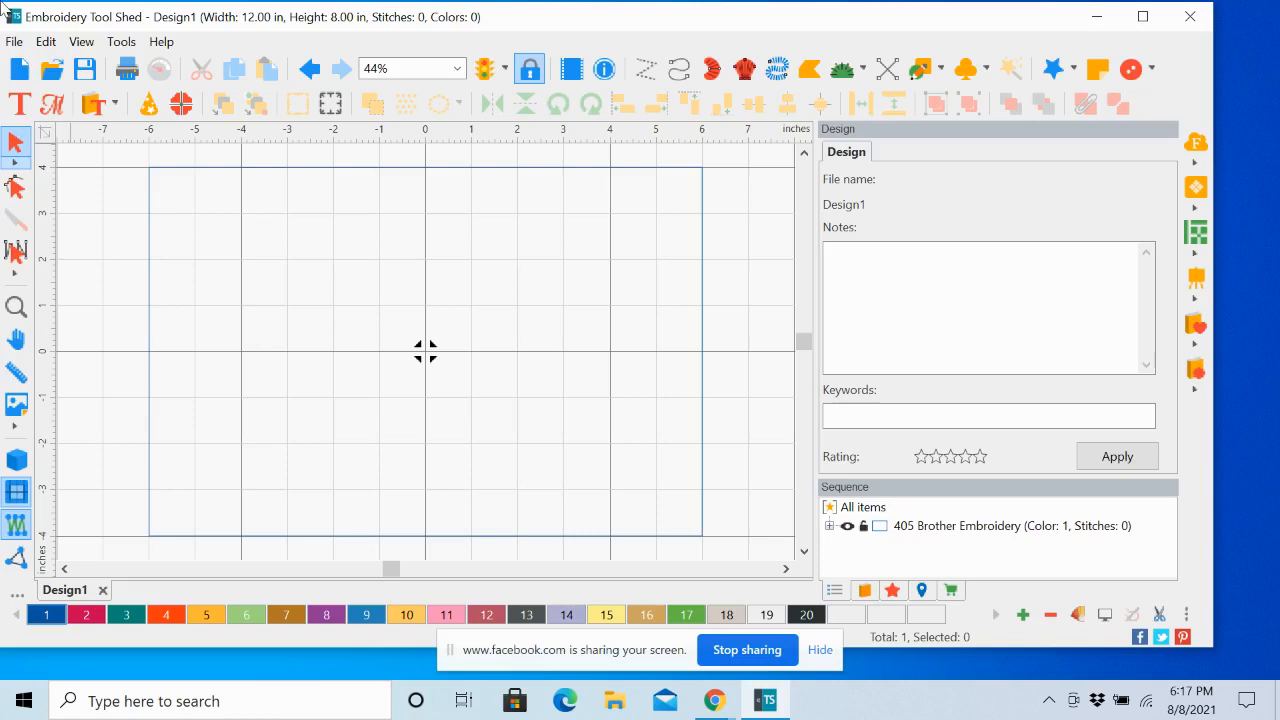
pyautogui.click(20, 107)
pyautogui.click(558, 240)
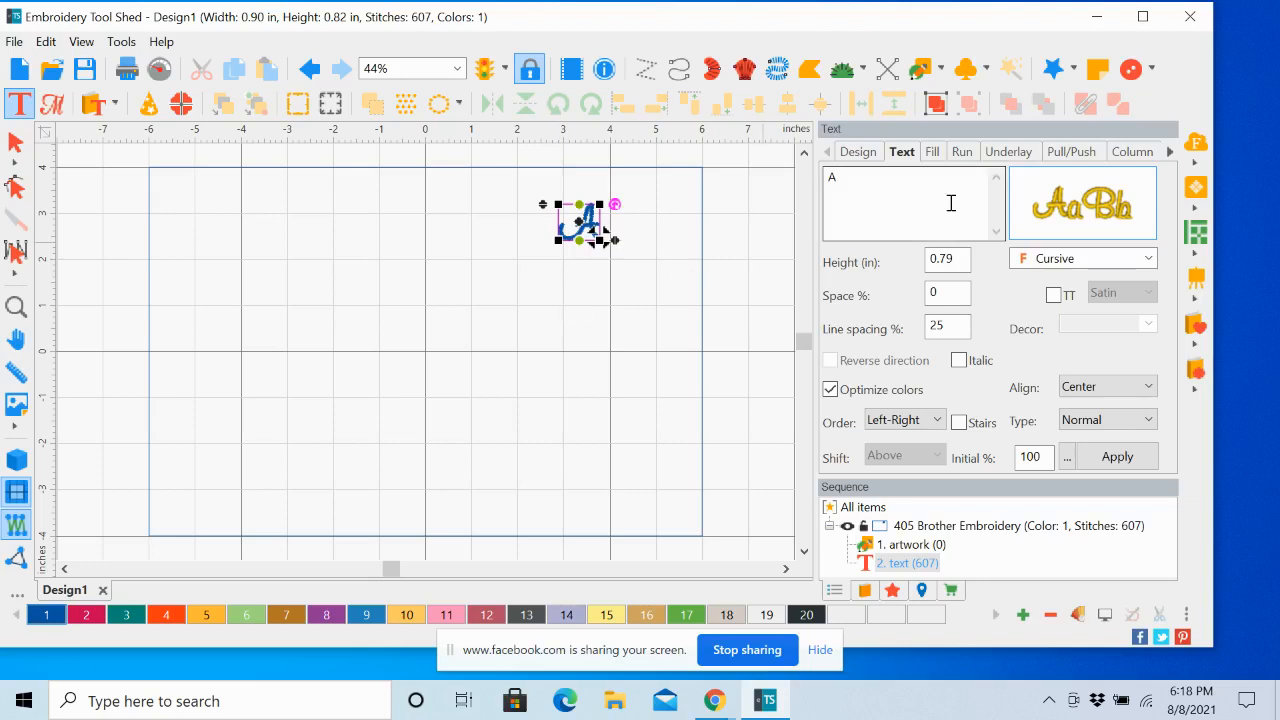
pyautogui.click(1053, 296)
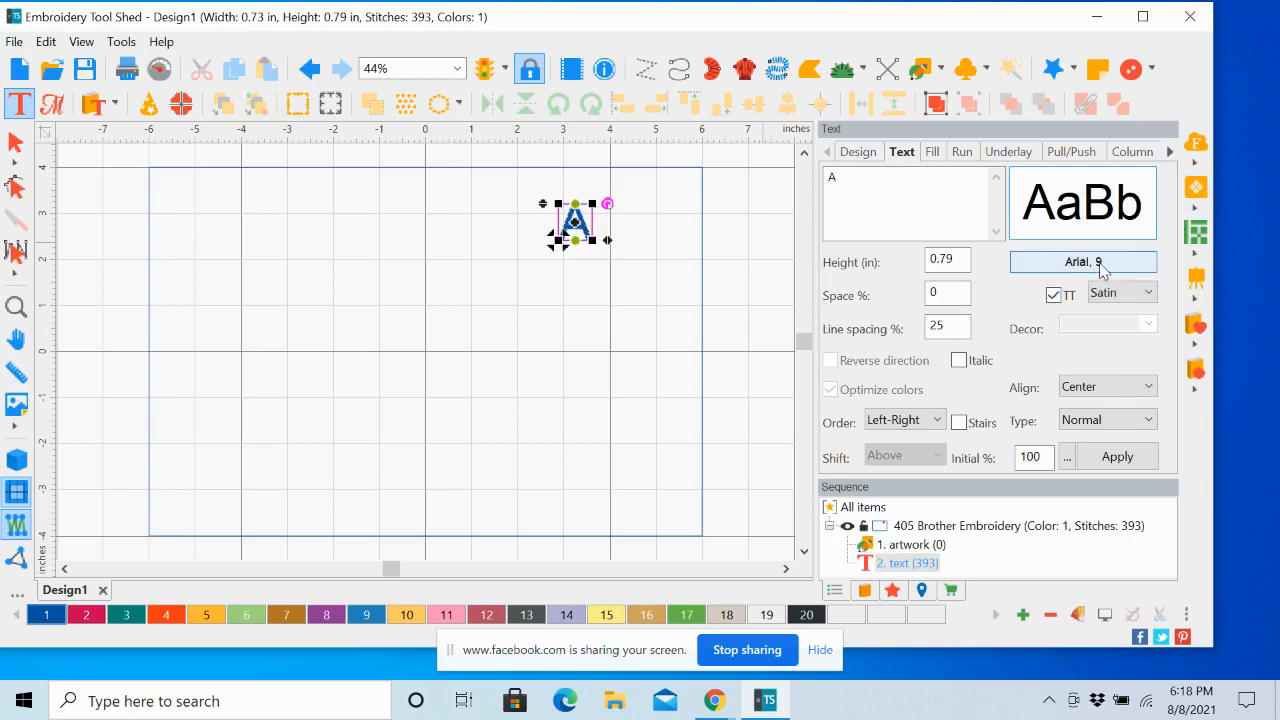
pyautogui.click(1080, 263)
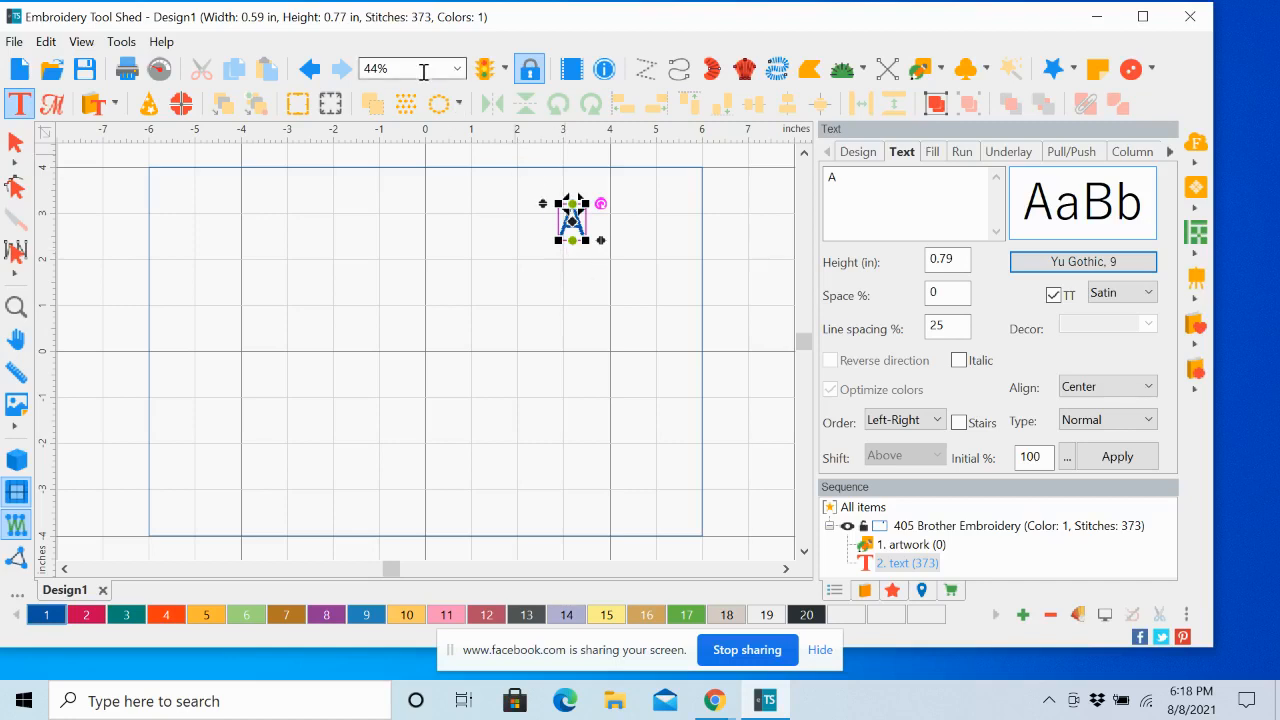
# Undo the font changes and the placed letter A.
pyautogui.click(309, 68)
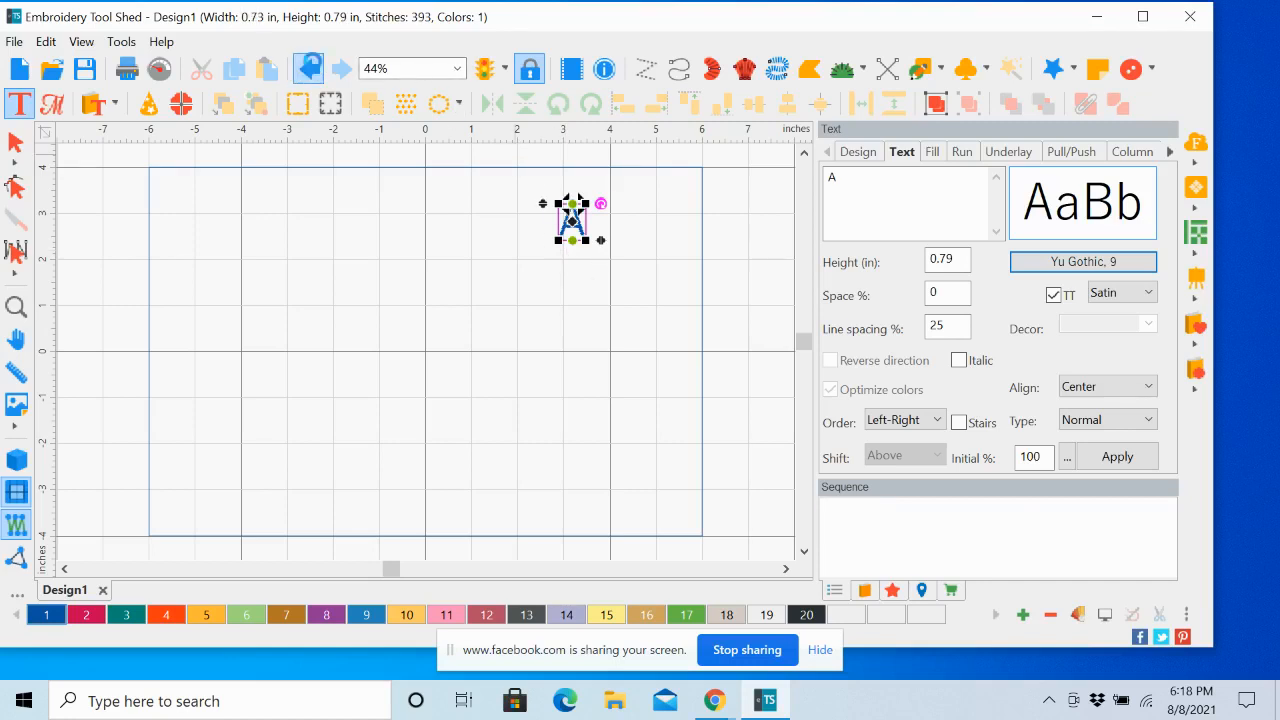
pyautogui.click(312, 68)
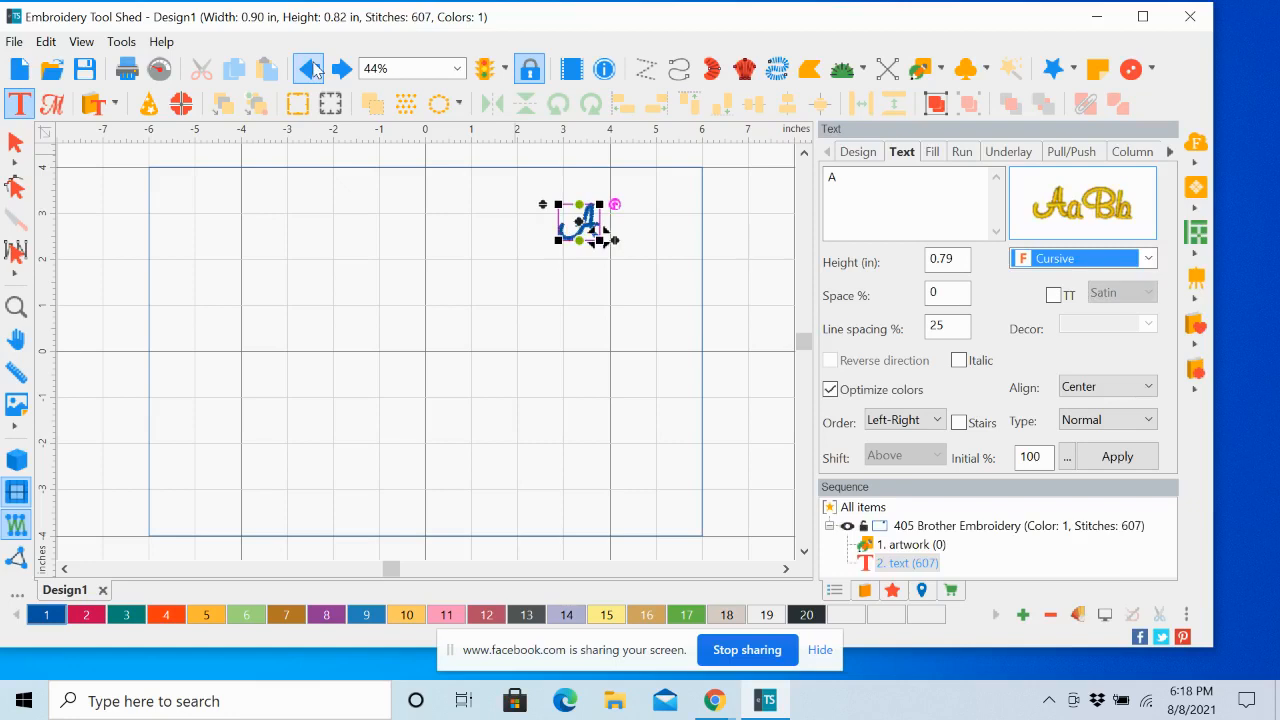
pyautogui.click(312, 68)
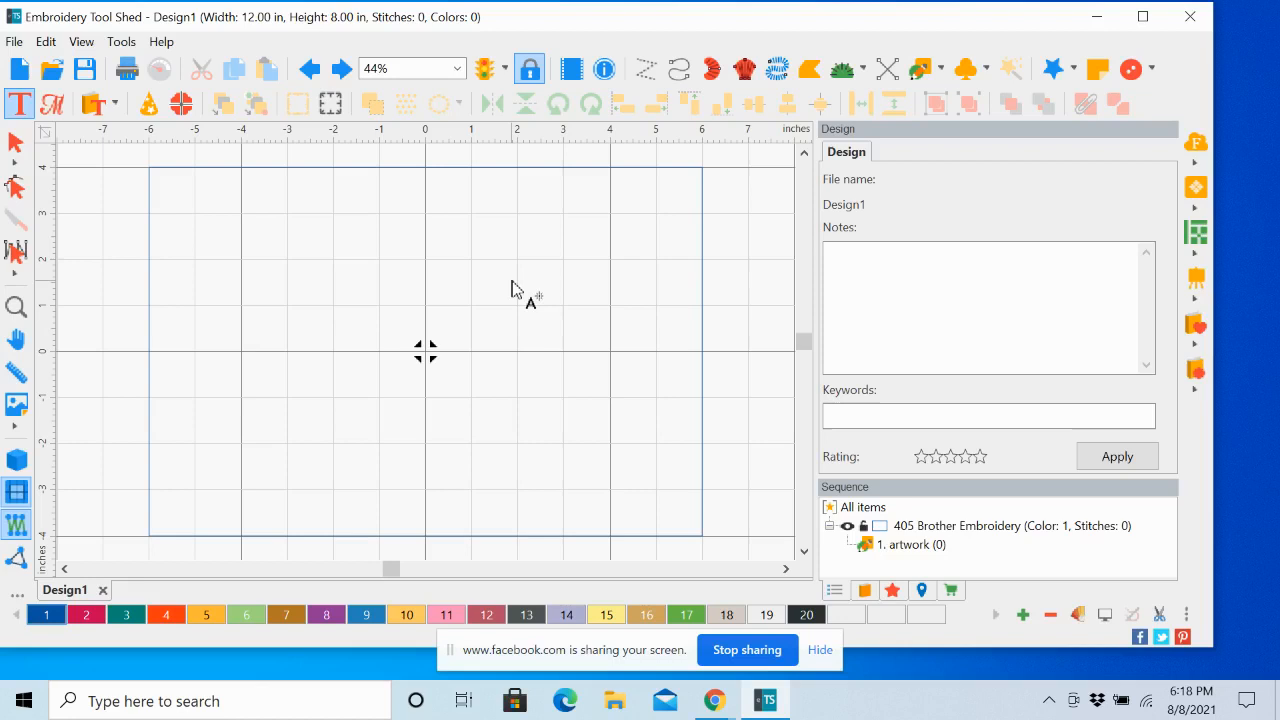
pyautogui.click(13, 43)
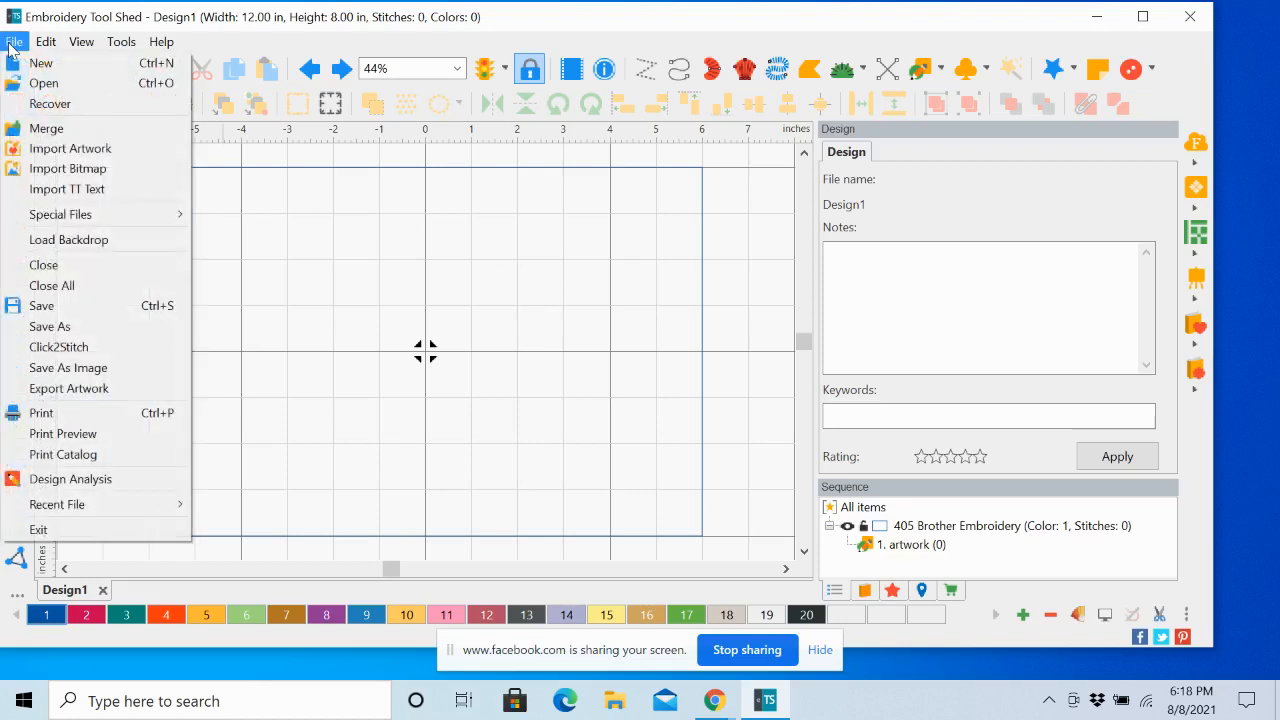
pyautogui.click(57, 190)
pyautogui.click(700, 380)
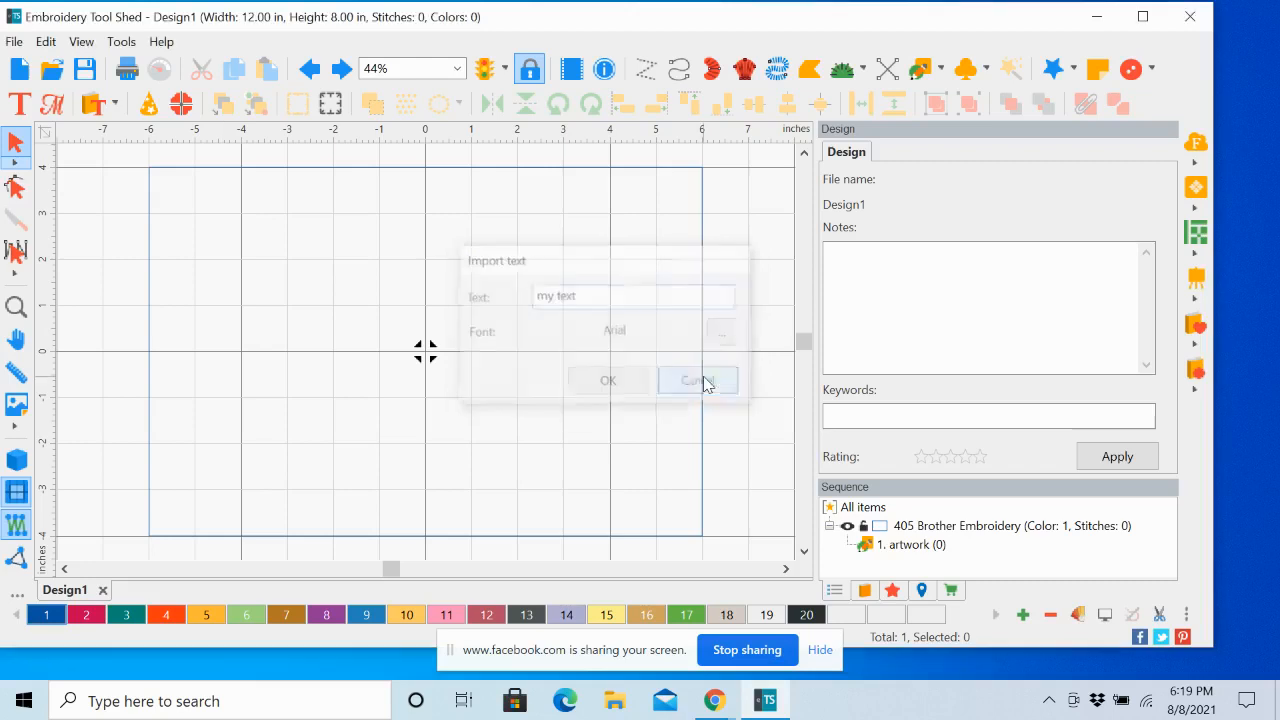
# Import the person's first name as TrueType text in the boys on mopeds font with the Black style.
pyautogui.click(15, 42)
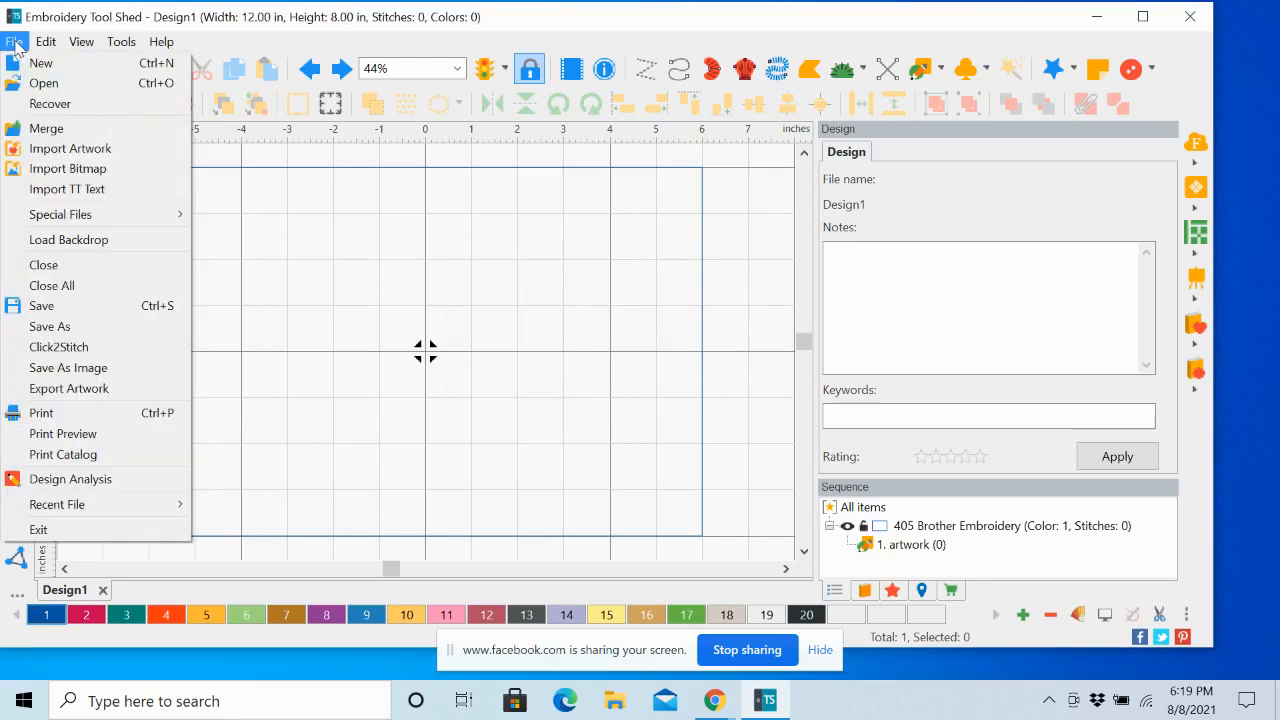
pyautogui.click(82, 198)
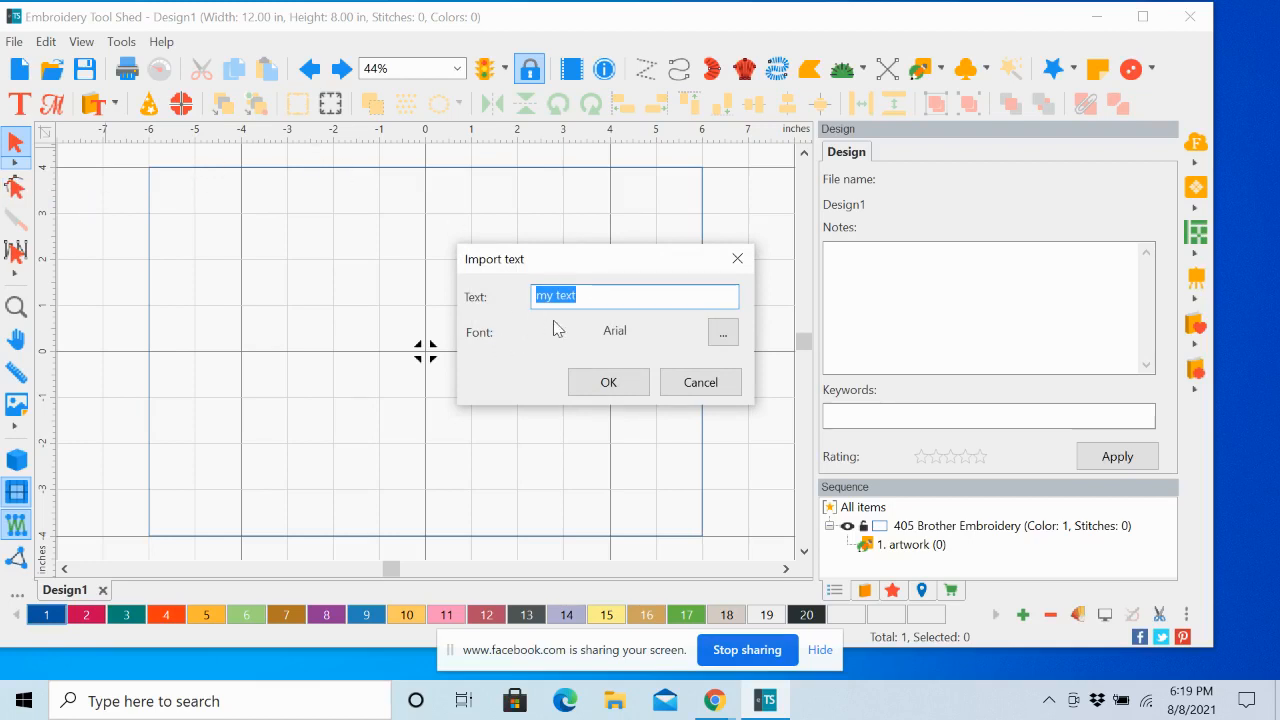
pyautogui.write('Janice')
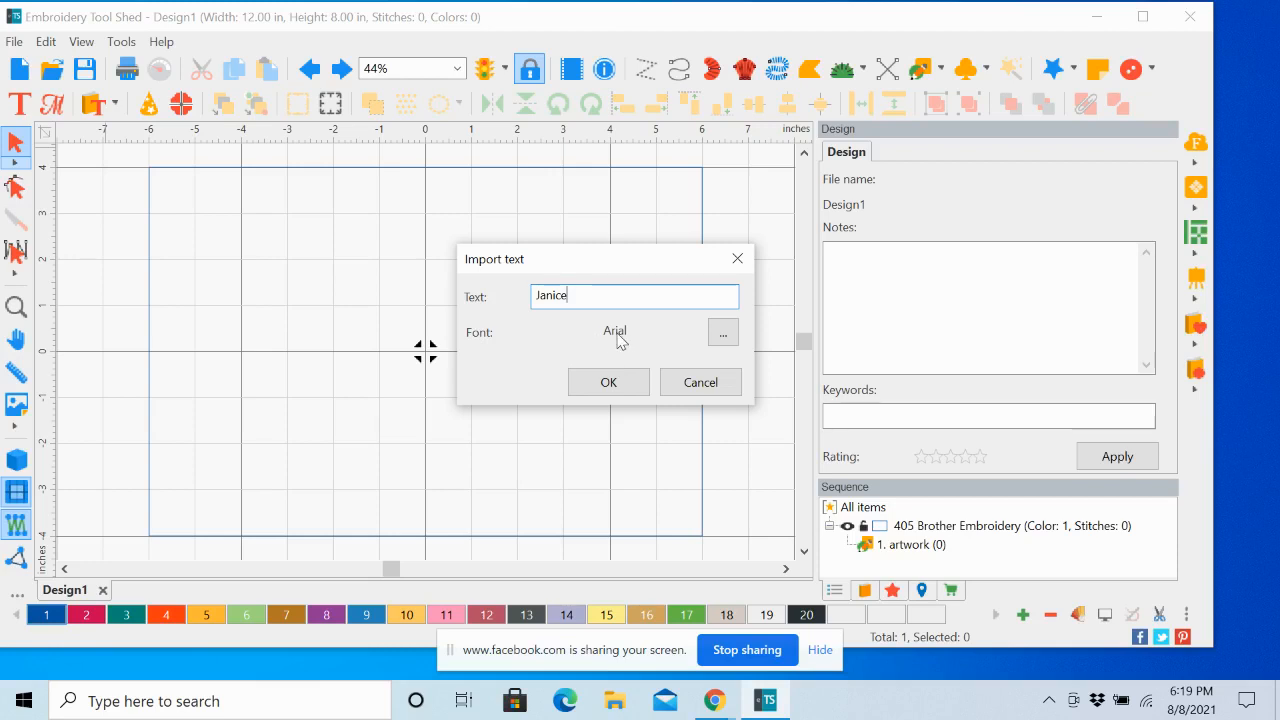
pyautogui.click(723, 336)
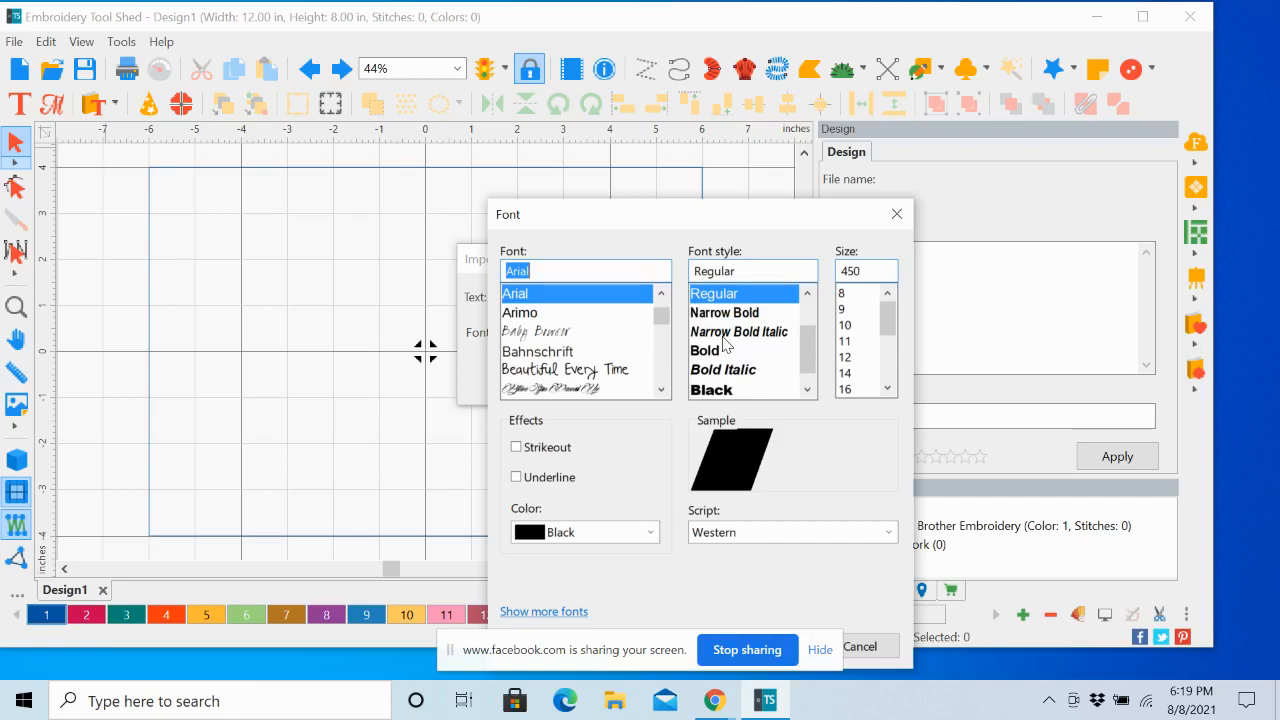
pyautogui.scroll(-3, 555, 360)
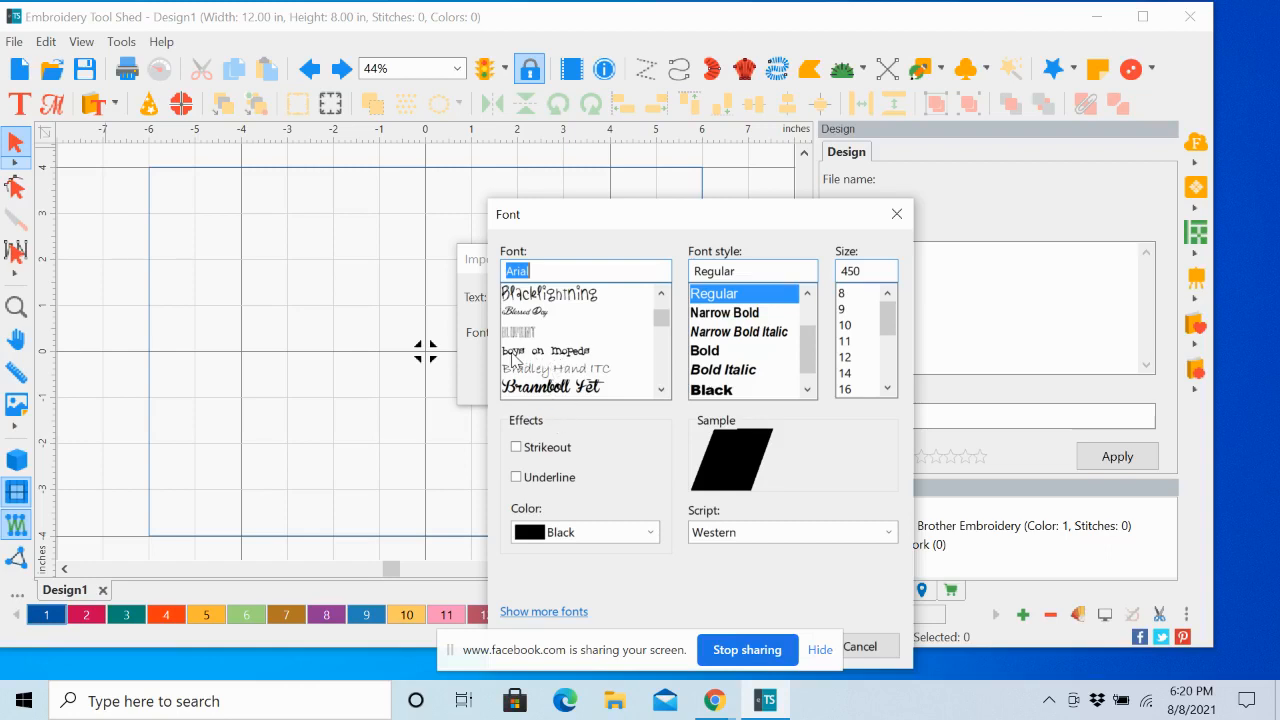
pyautogui.click(566, 352)
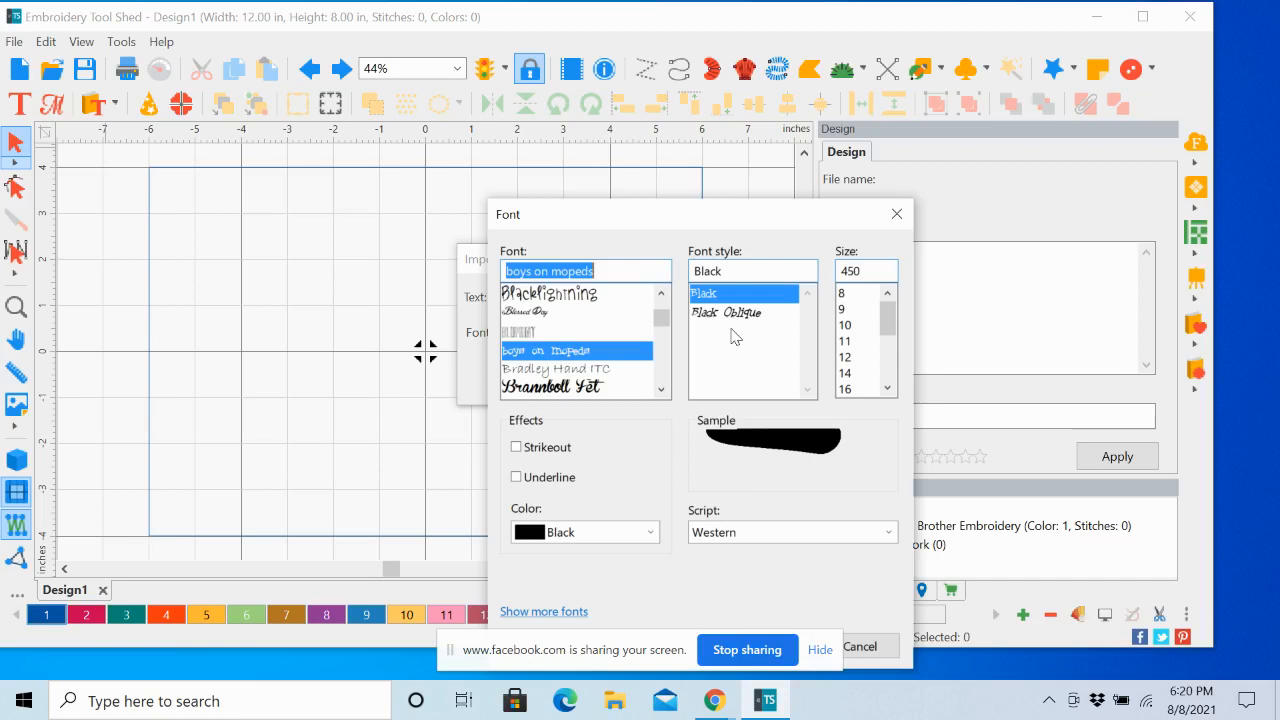
pyautogui.click(706, 295)
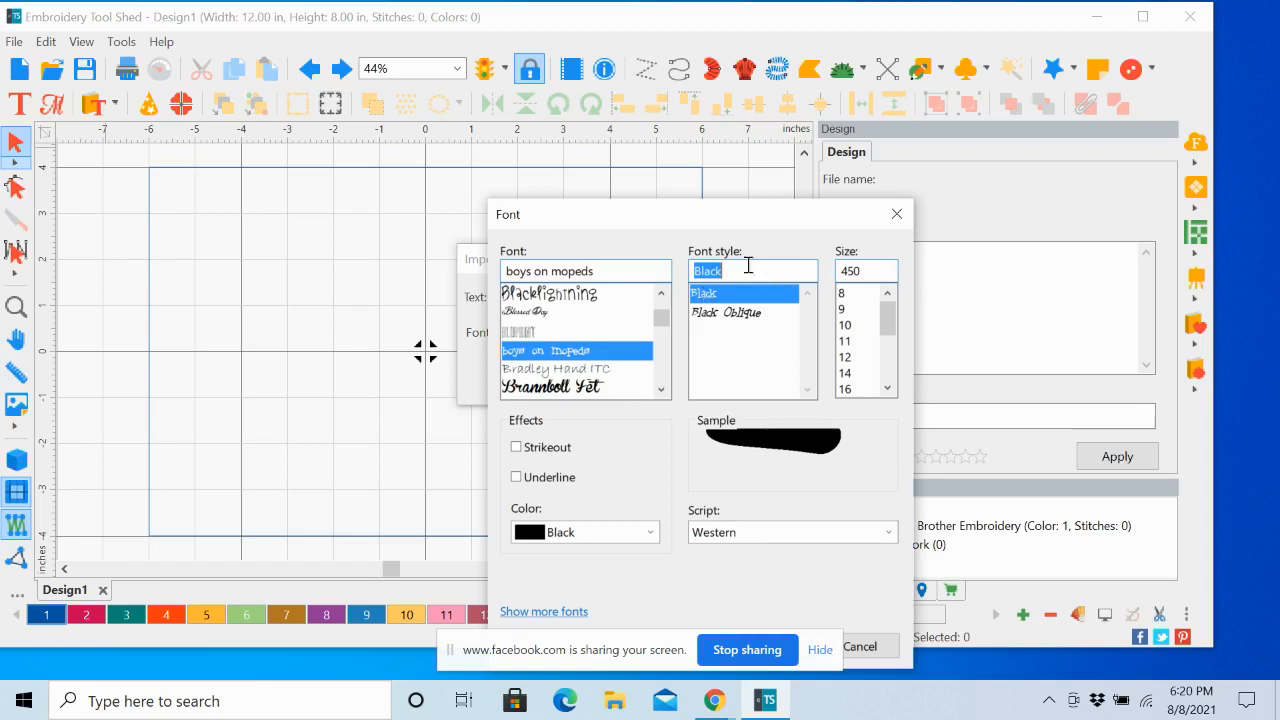
pyautogui.moveTo(727, 217); pyautogui.dragTo(696, 46)
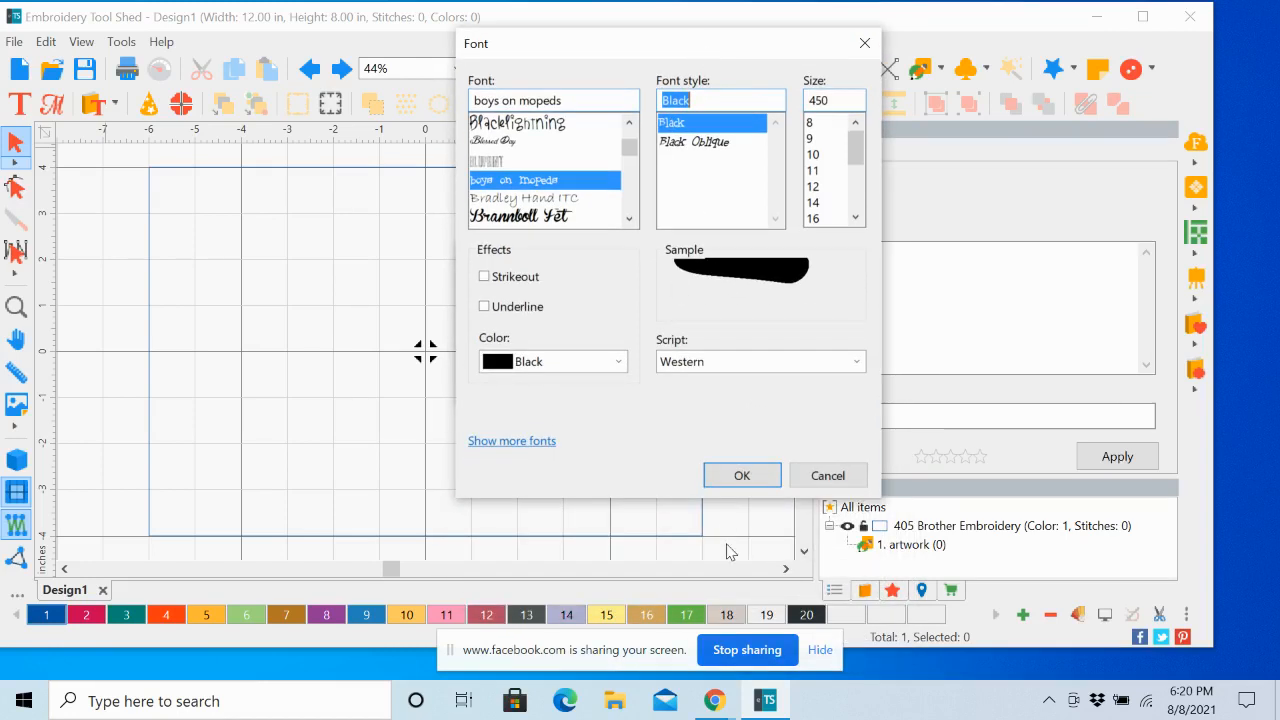
pyautogui.click(742, 476)
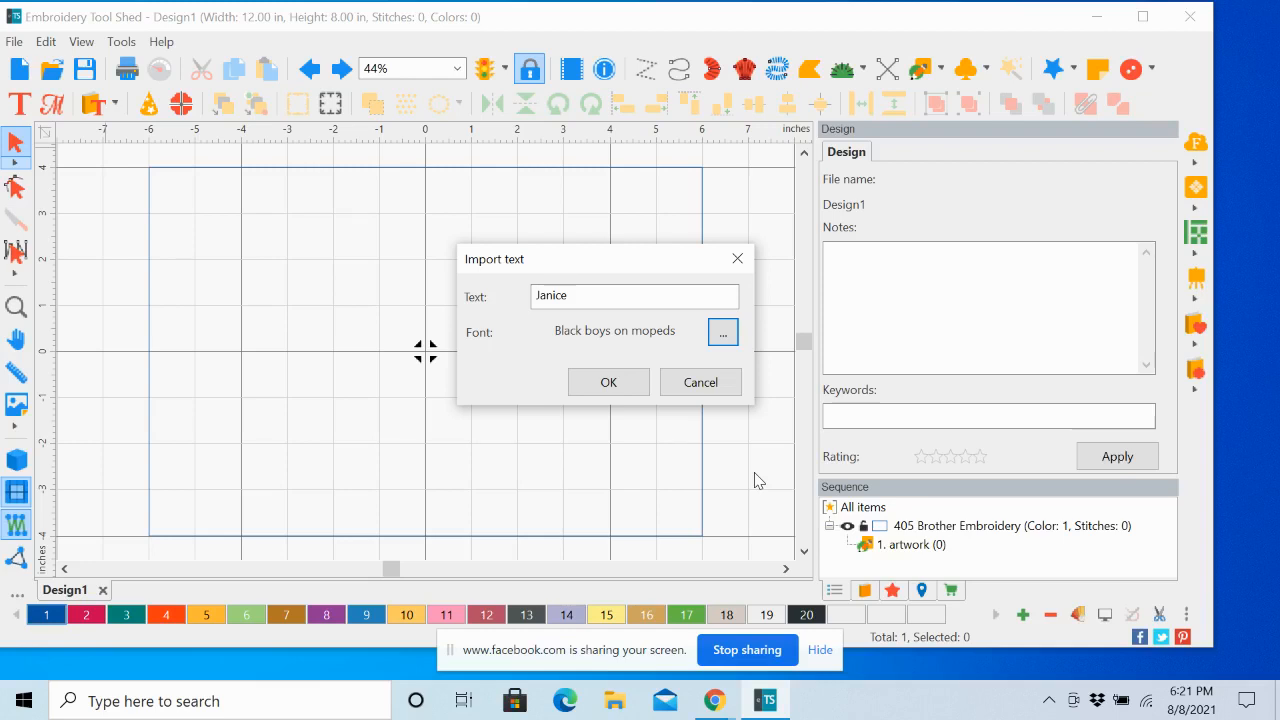
pyautogui.click(609, 383)
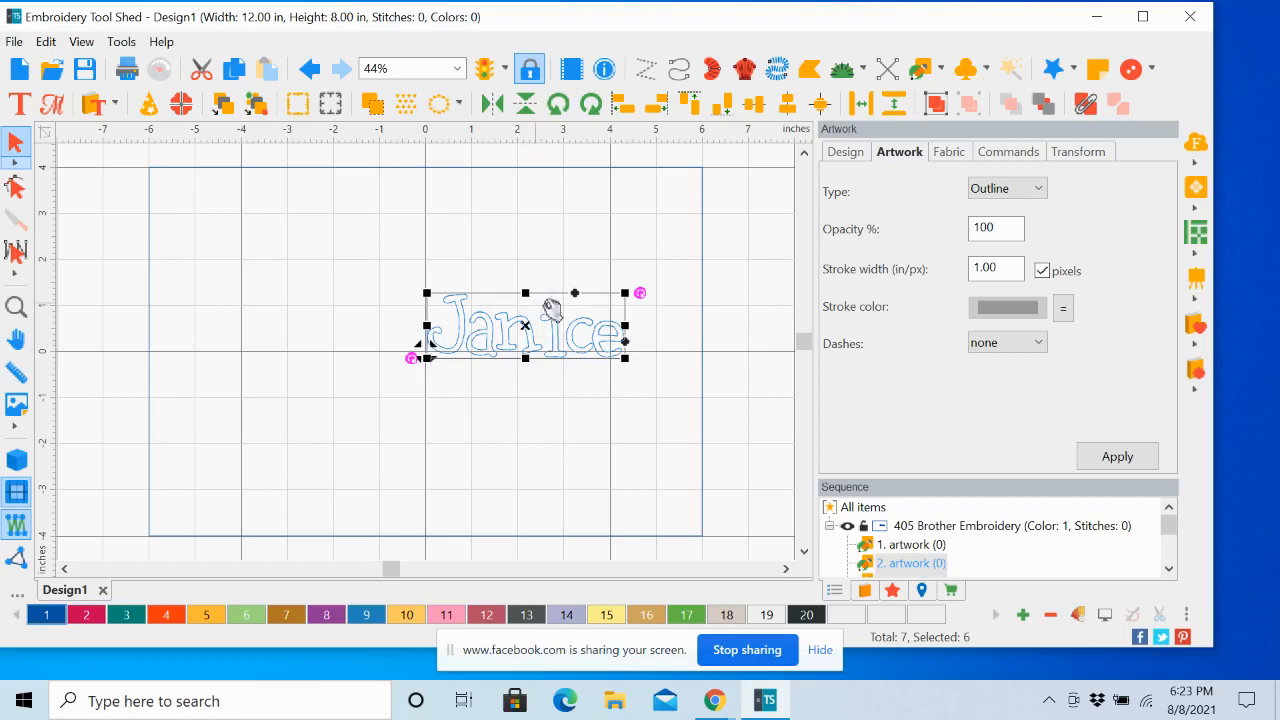
# Resize the imported name to 9.75 inches wide with Maintain aspect ratio on, and center it on the grid origin.
pyautogui.click(1068, 153)
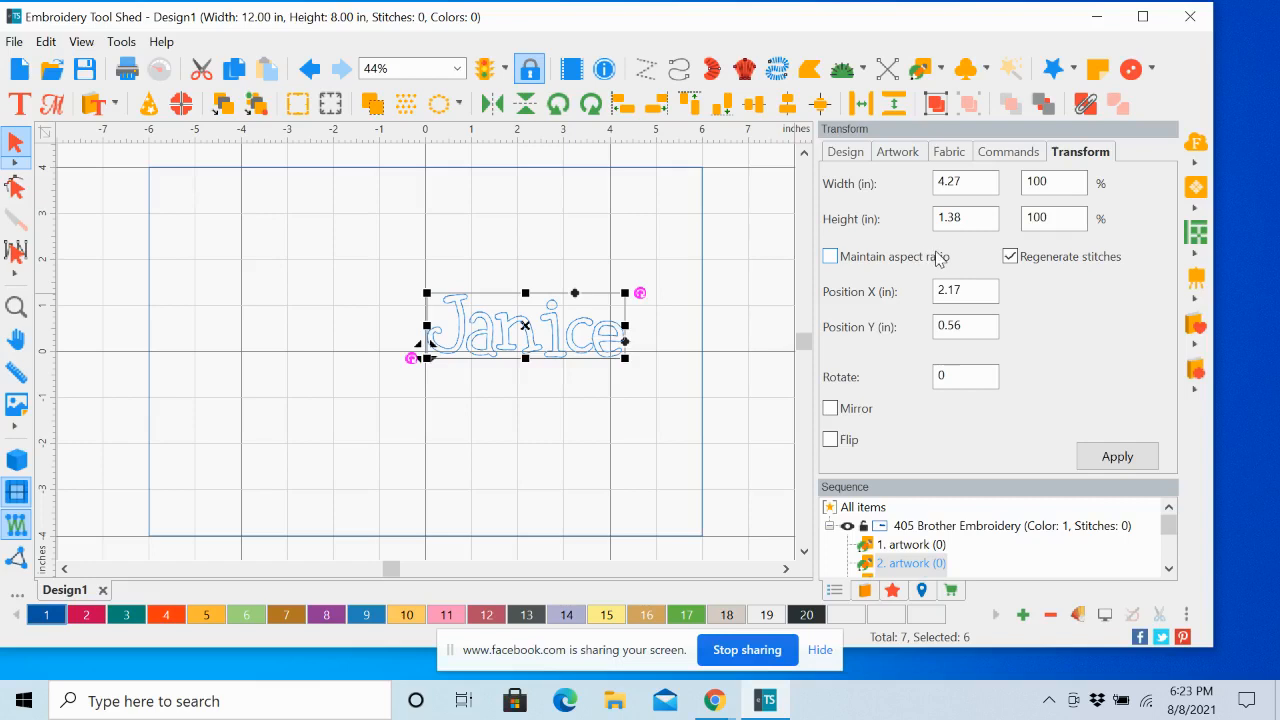
pyautogui.click(830, 258)
pyautogui.moveTo(972, 181); pyautogui.dragTo(855, 192)
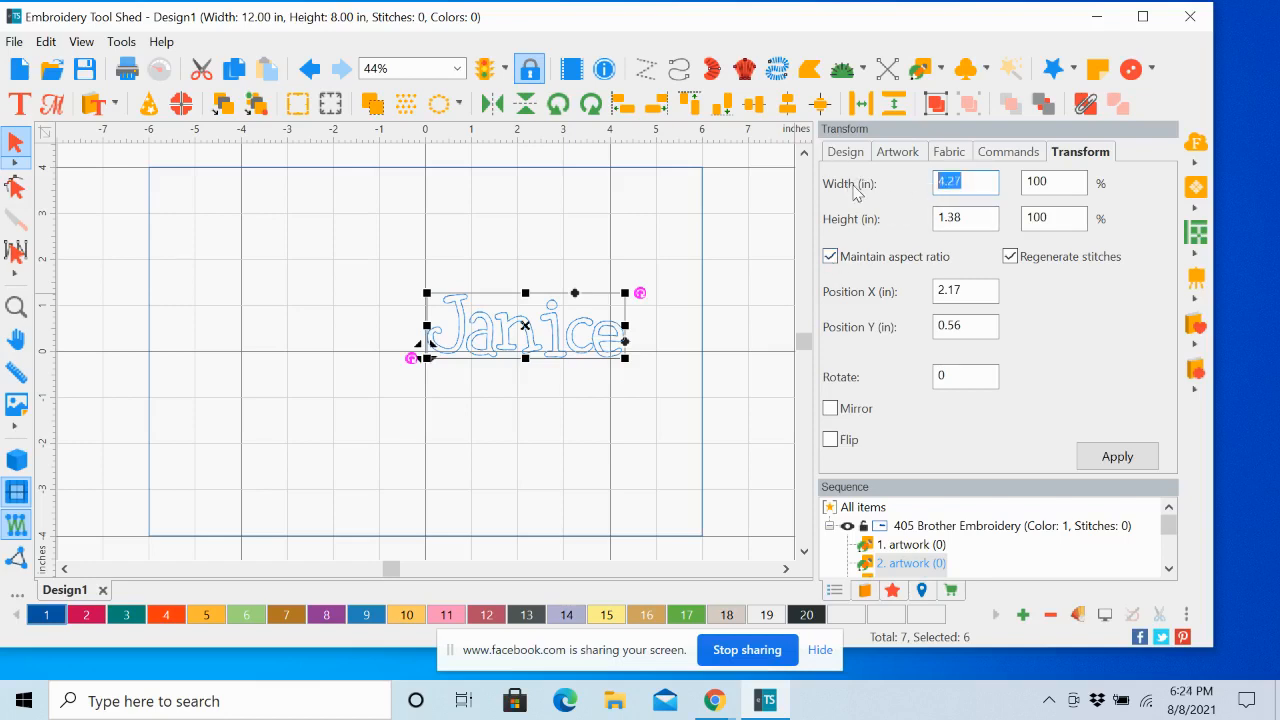
pyautogui.write('9.75')
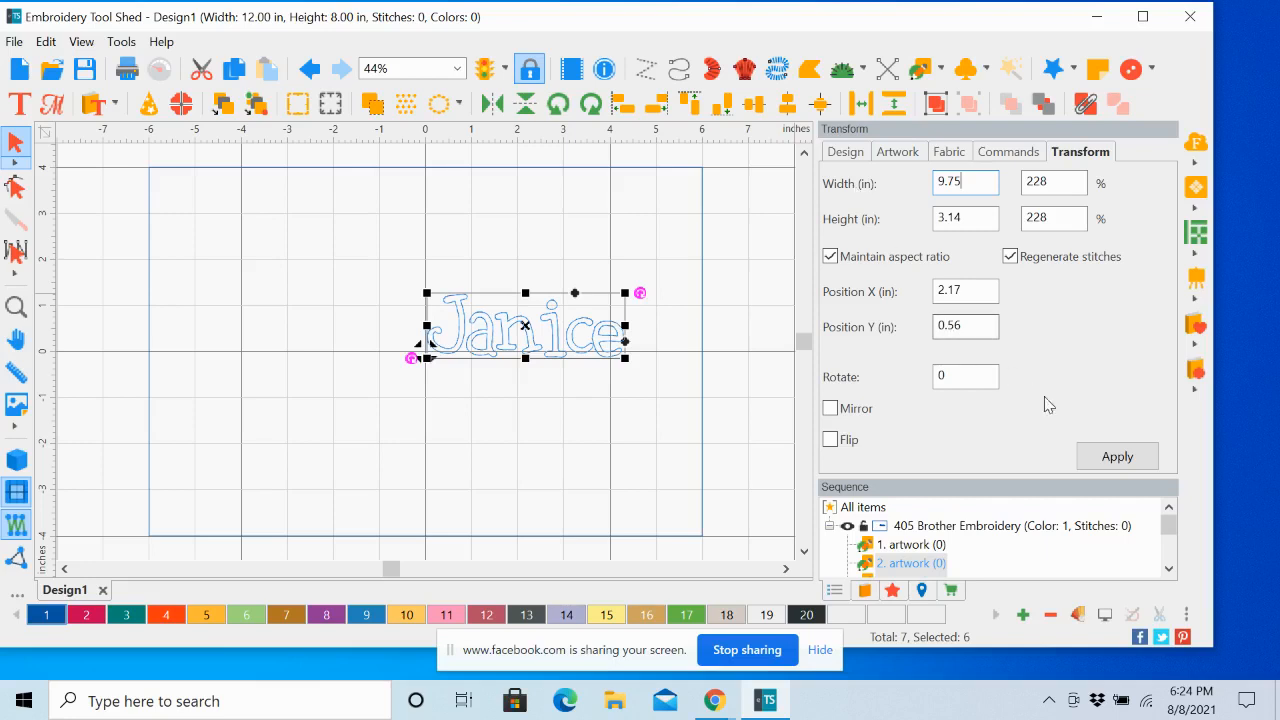
pyautogui.click(1117, 457)
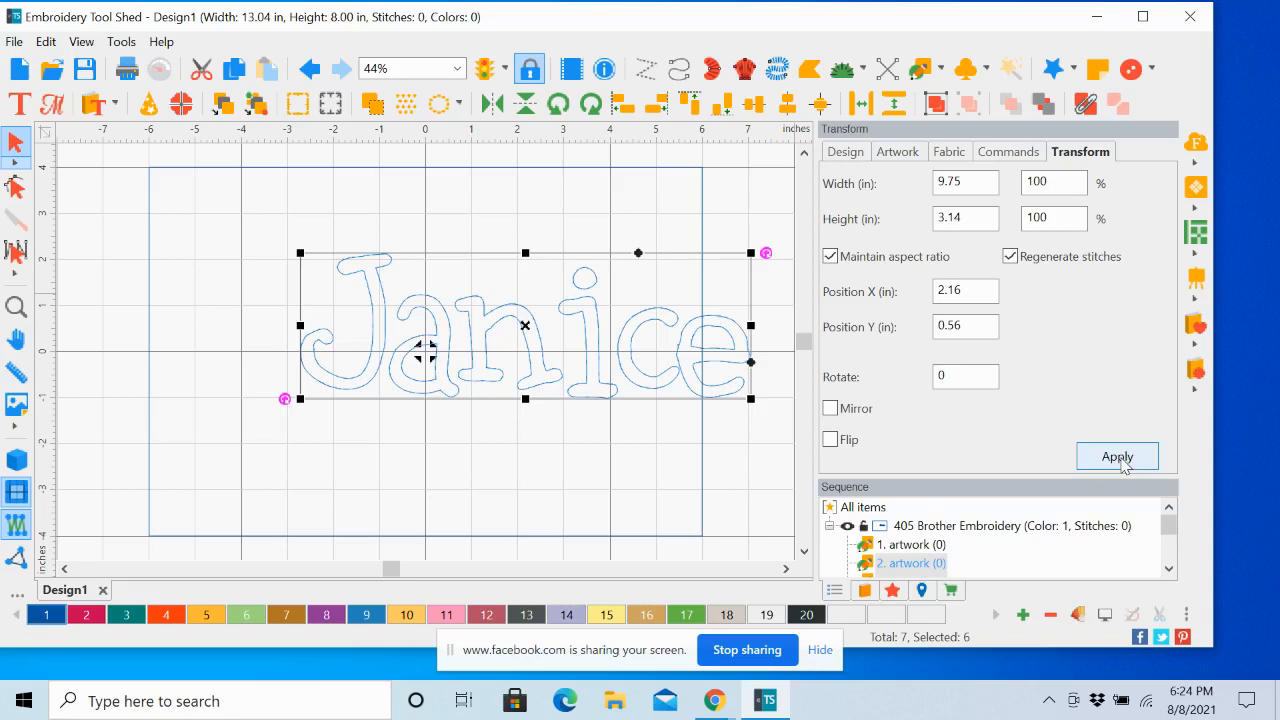
pyautogui.click(1118, 457)
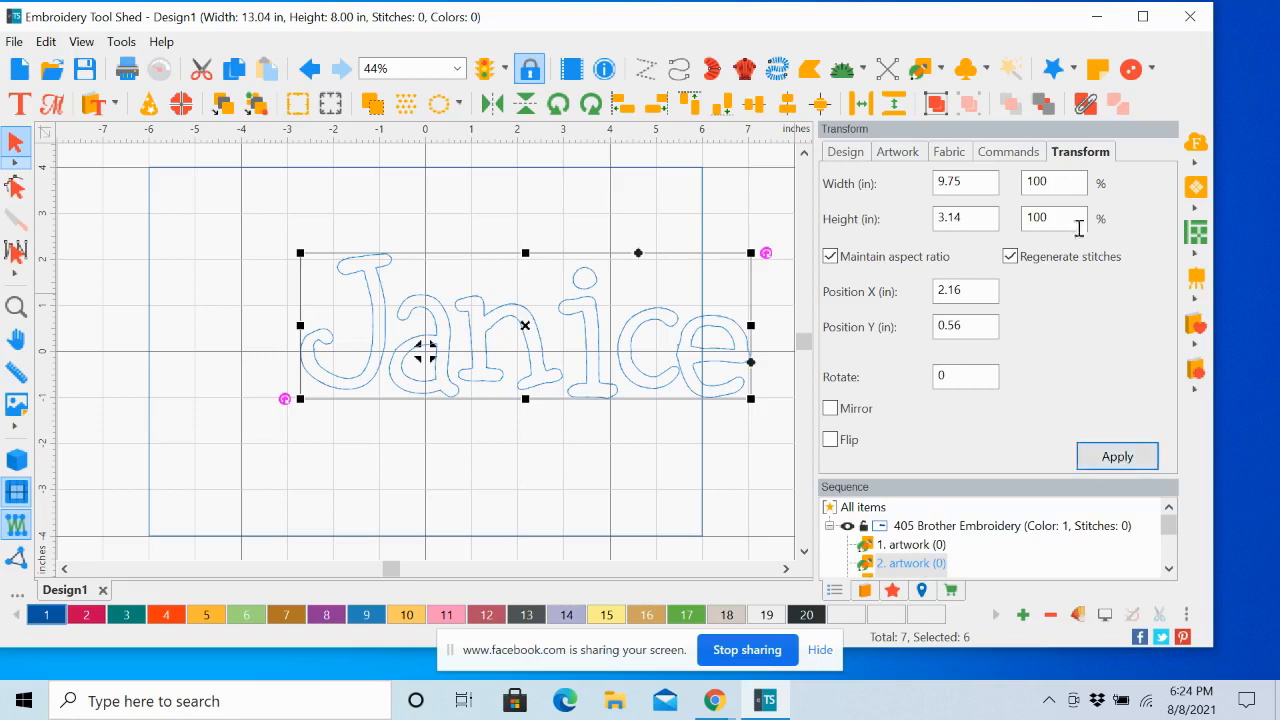
pyautogui.rightClick(533, 138)
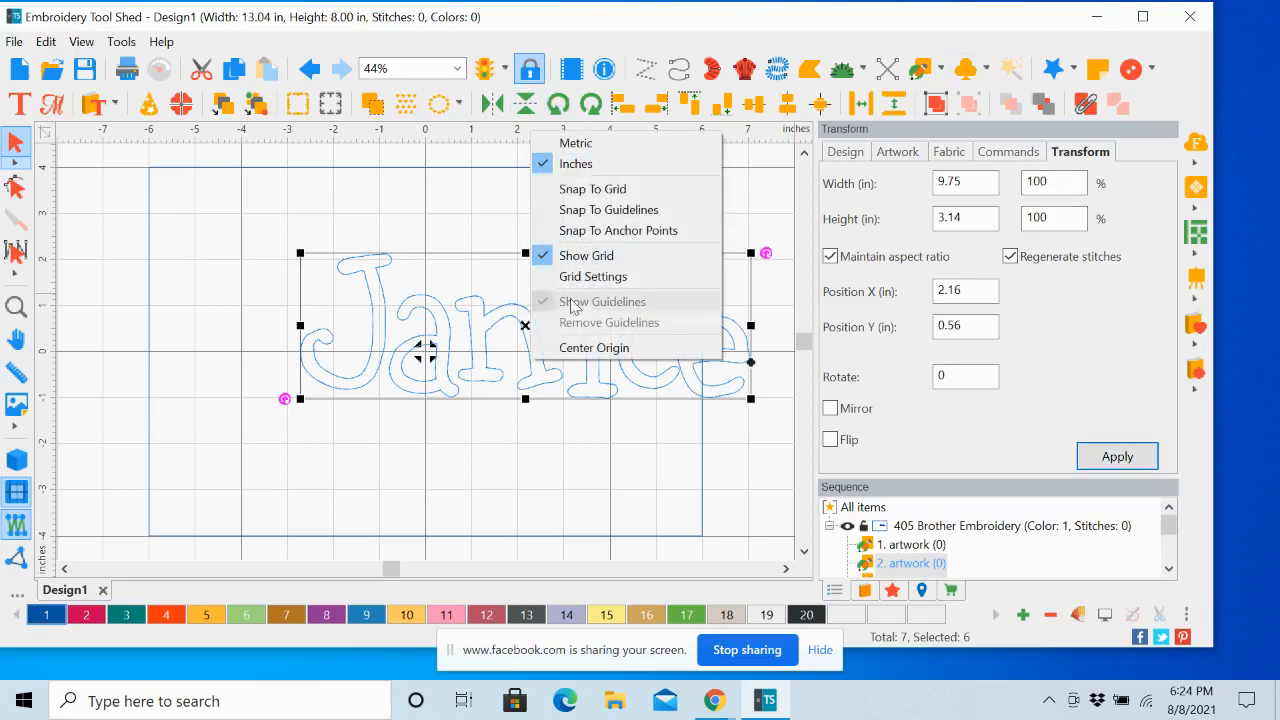
pyautogui.click(582, 348)
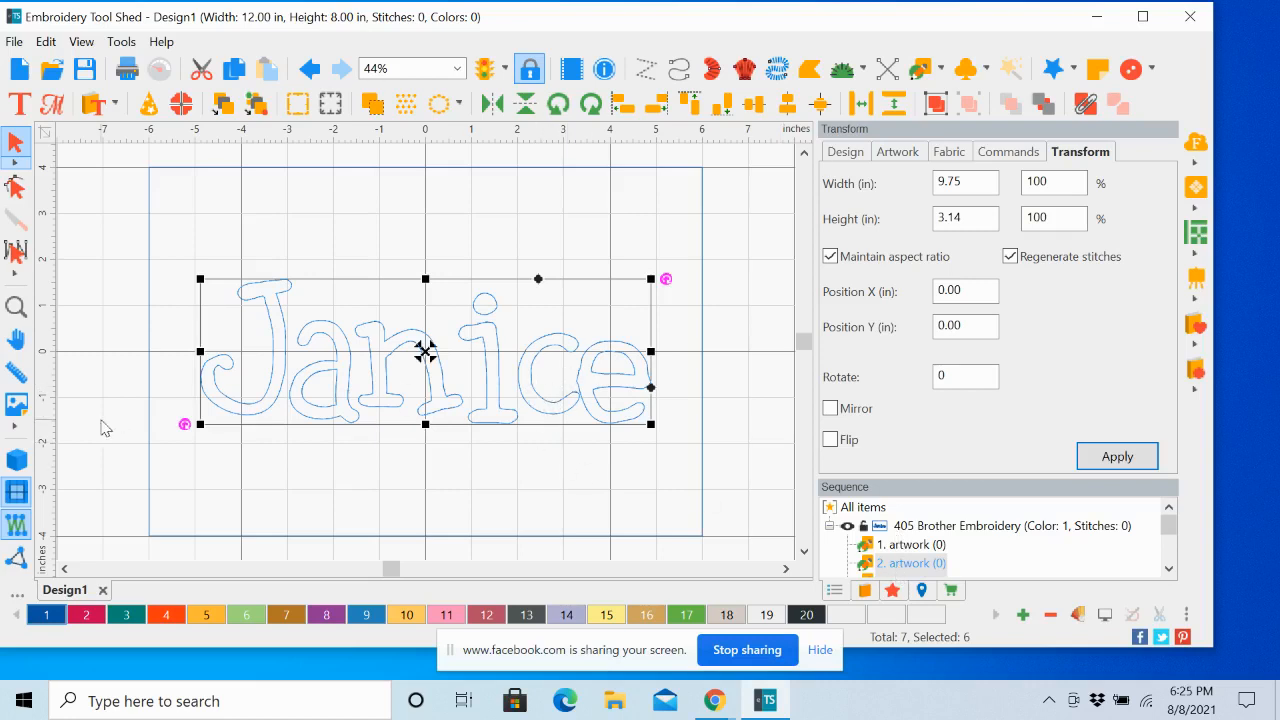
# Assign thread color 2 to the name's letter outlines and check the rectangle's separate color group in the sequence.
pyautogui.click(87, 619)
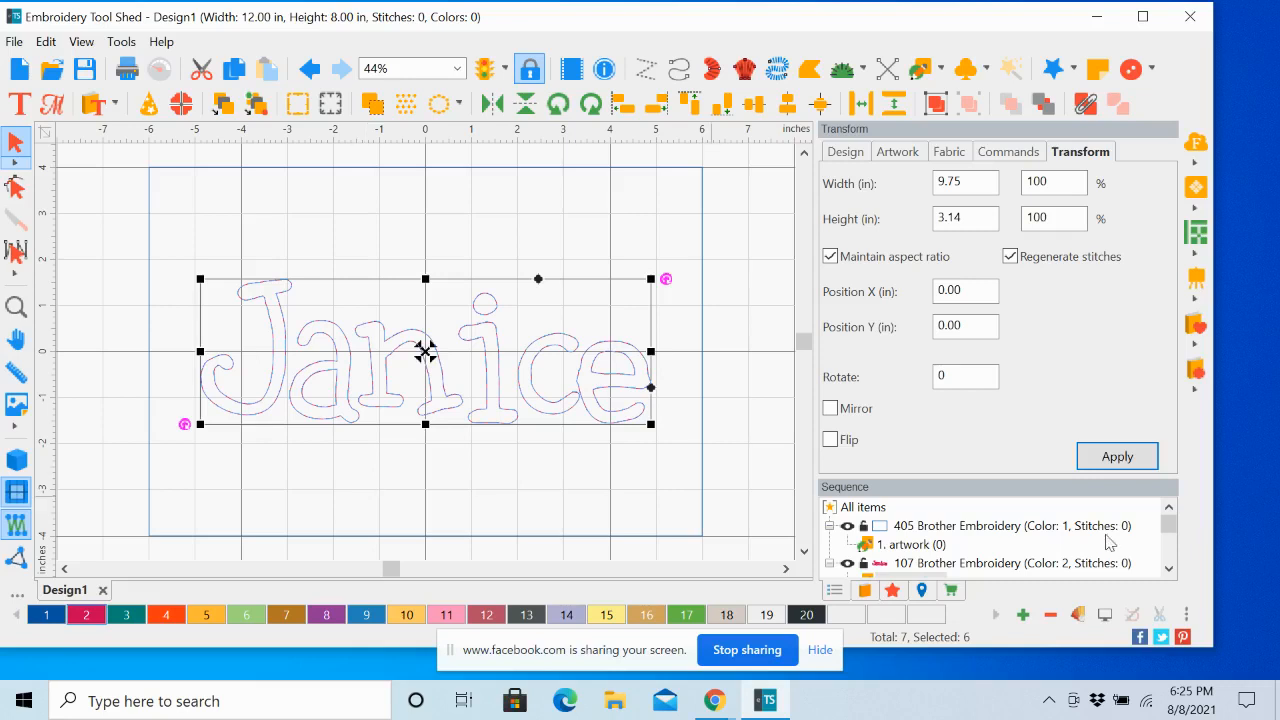
pyautogui.click(1170, 569)
pyautogui.click(1170, 569)
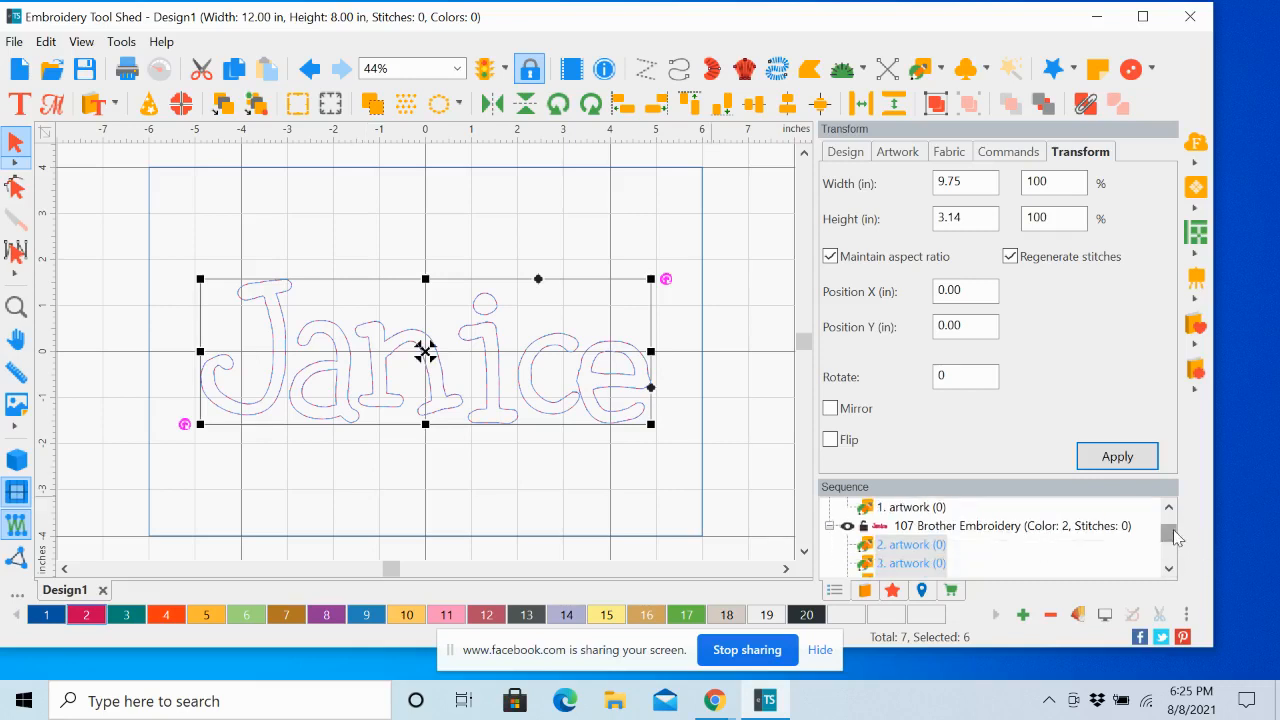
pyautogui.moveTo(1175, 533); pyautogui.dragTo(1170, 506)
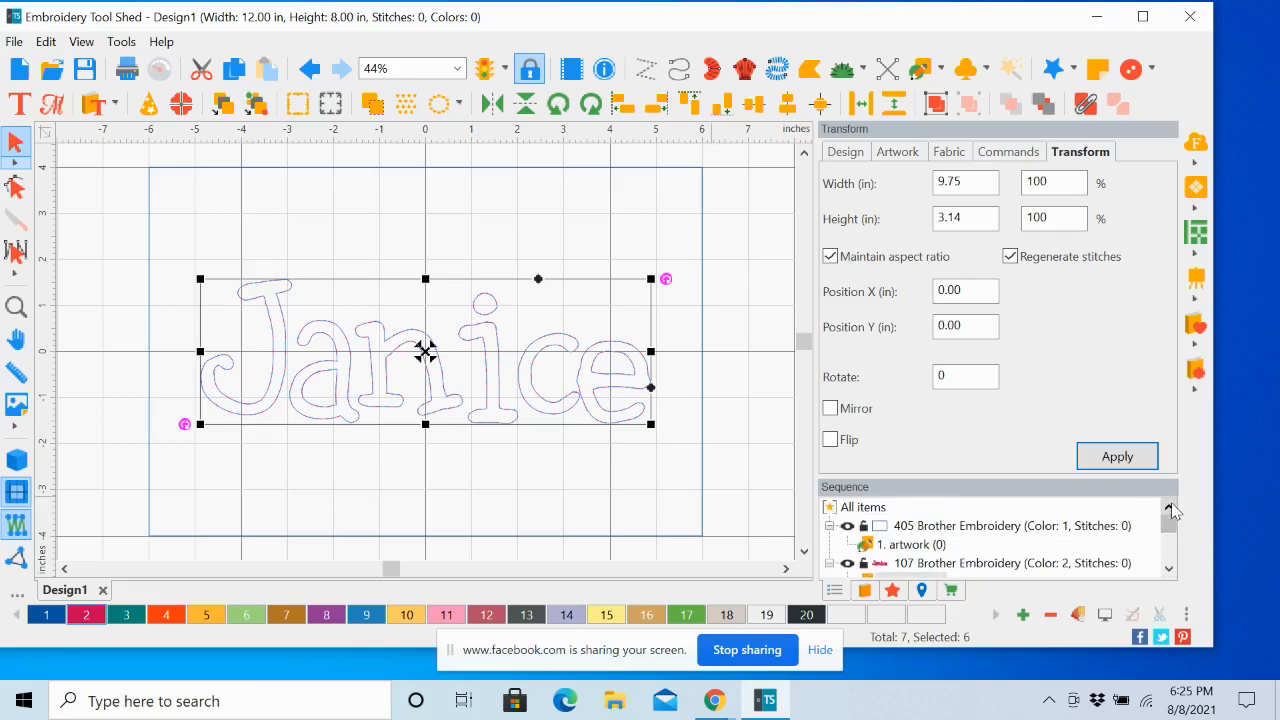
pyautogui.click(1012, 527)
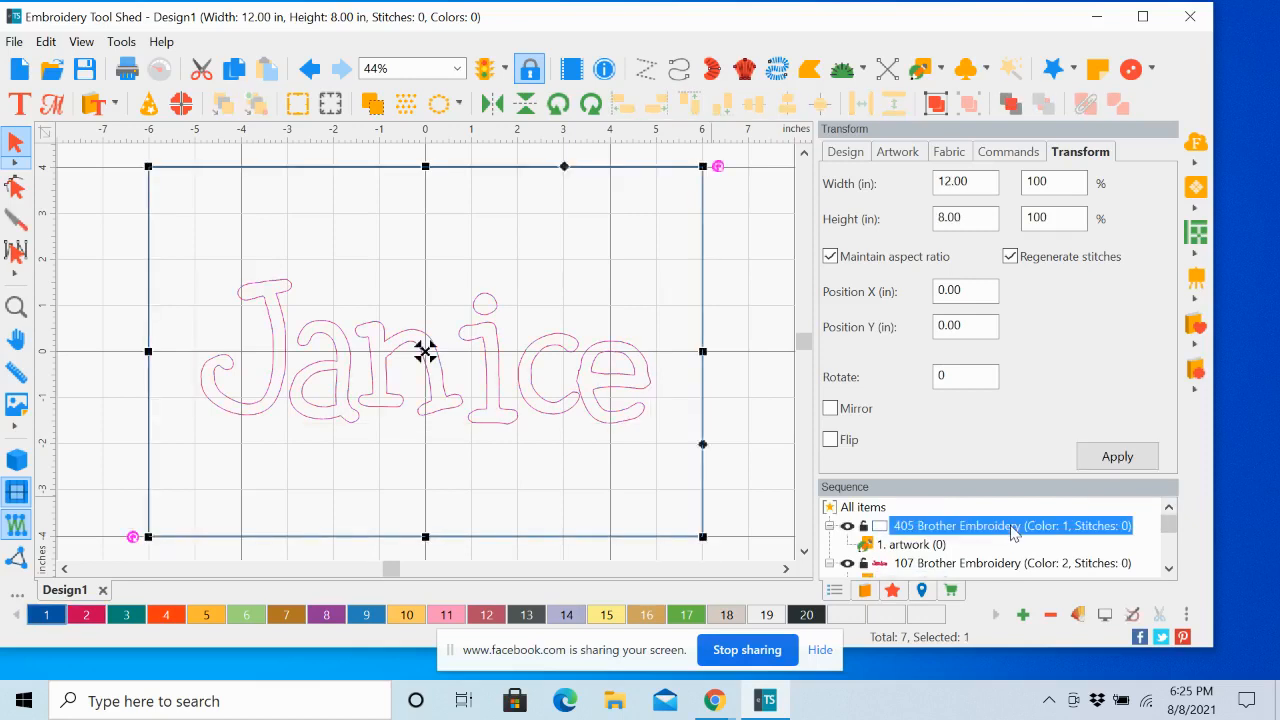
# Select the name's color 2 group, turn off Maintain aspect ratio and set its height to 5 inches.
pyautogui.click(1172, 569)
pyautogui.click(1172, 569)
pyautogui.click(1173, 569)
pyautogui.click(1018, 512)
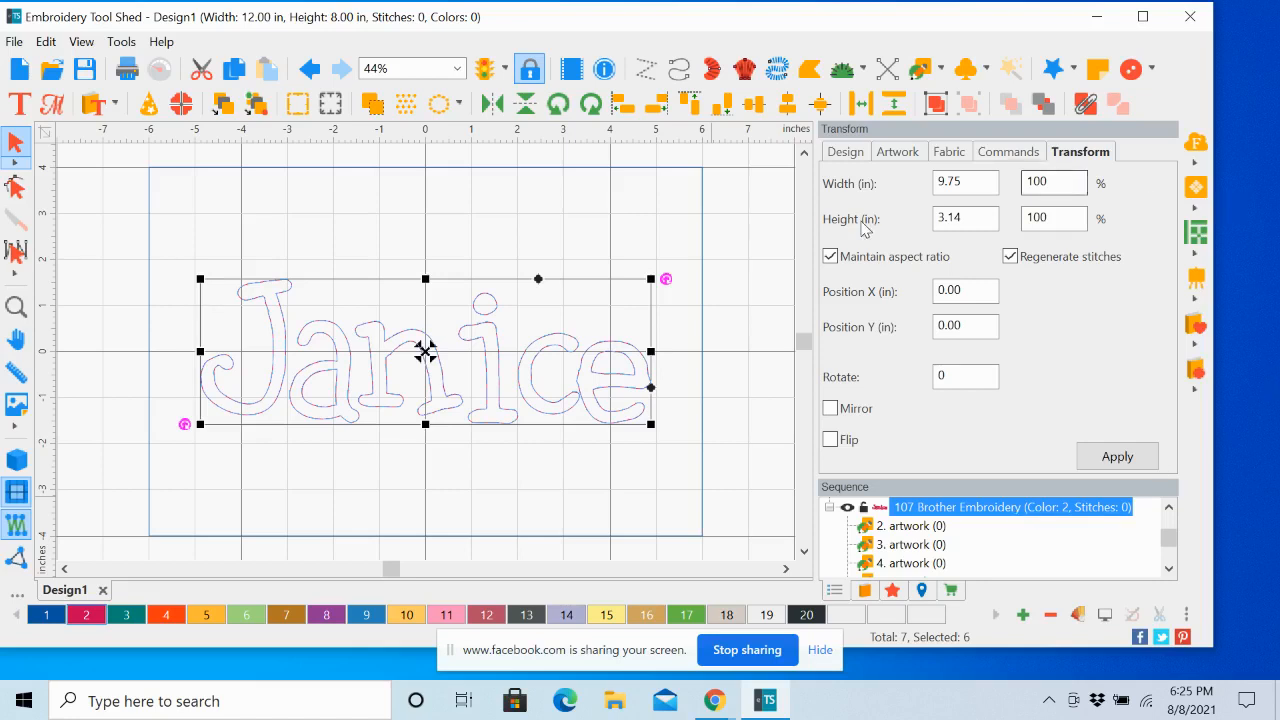
pyautogui.click(830, 258)
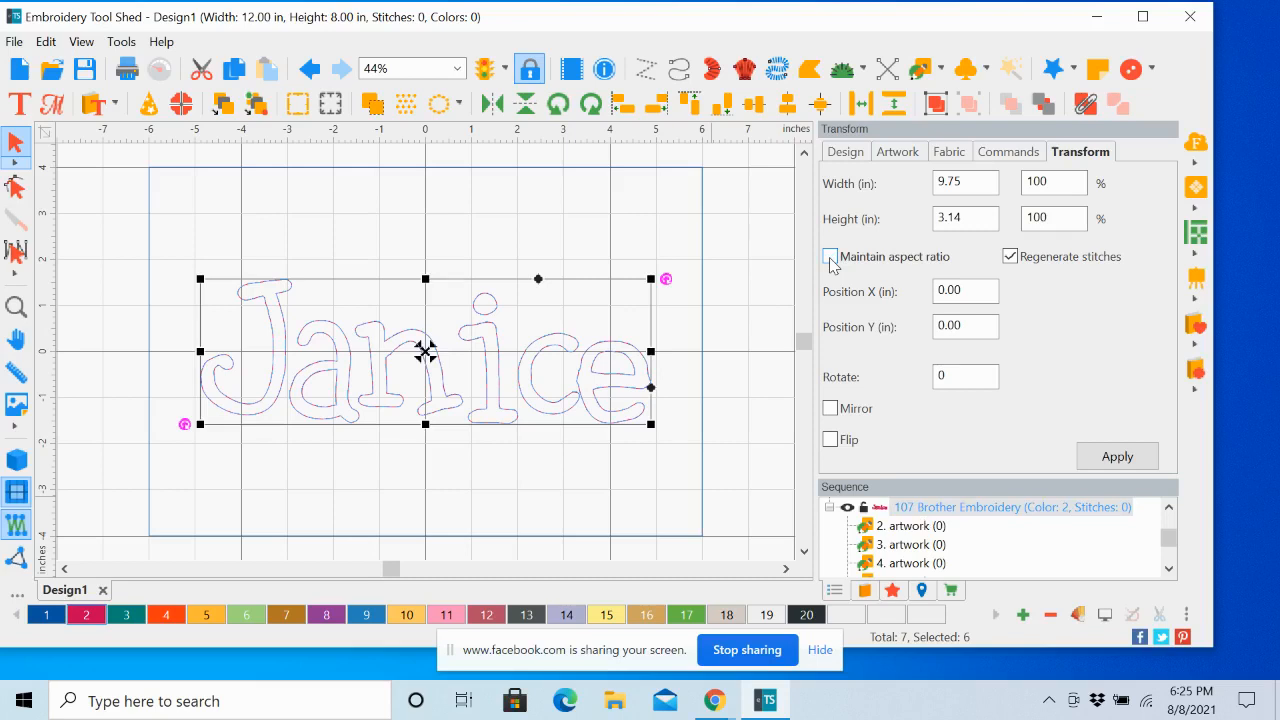
pyautogui.click(971, 217)
pyautogui.moveTo(971, 217); pyautogui.dragTo(921, 221)
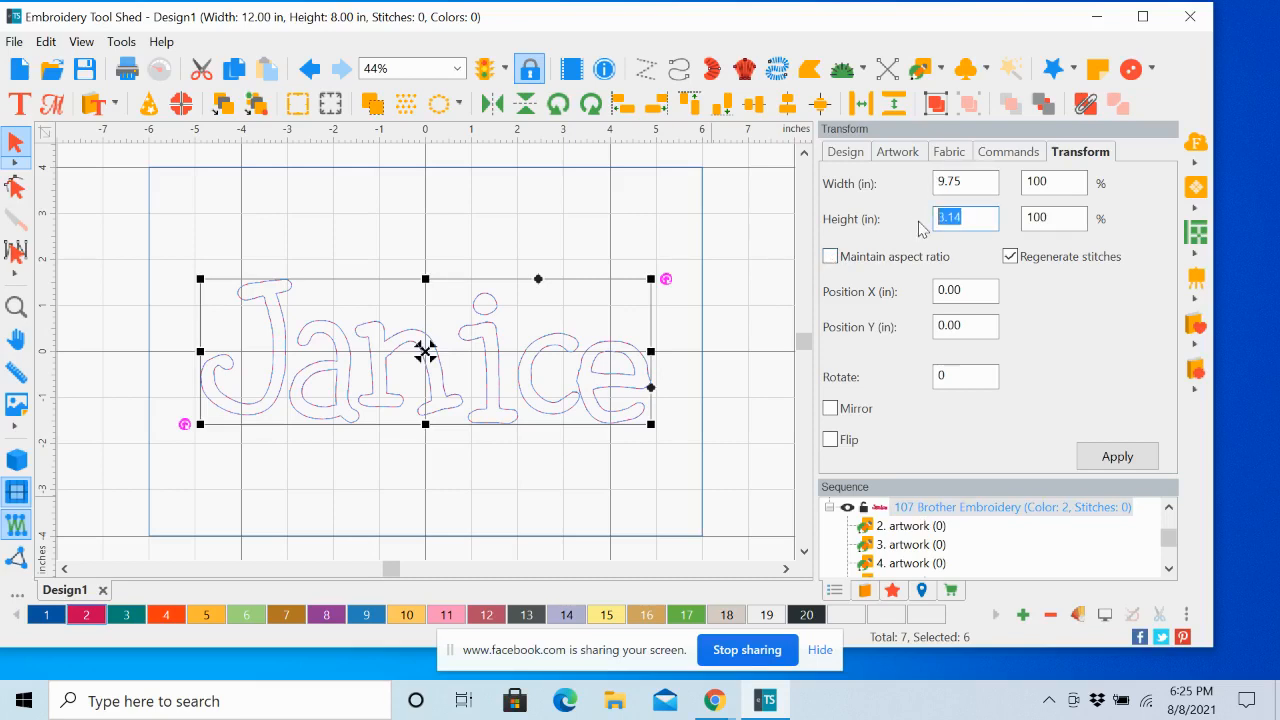
pyautogui.write('5')
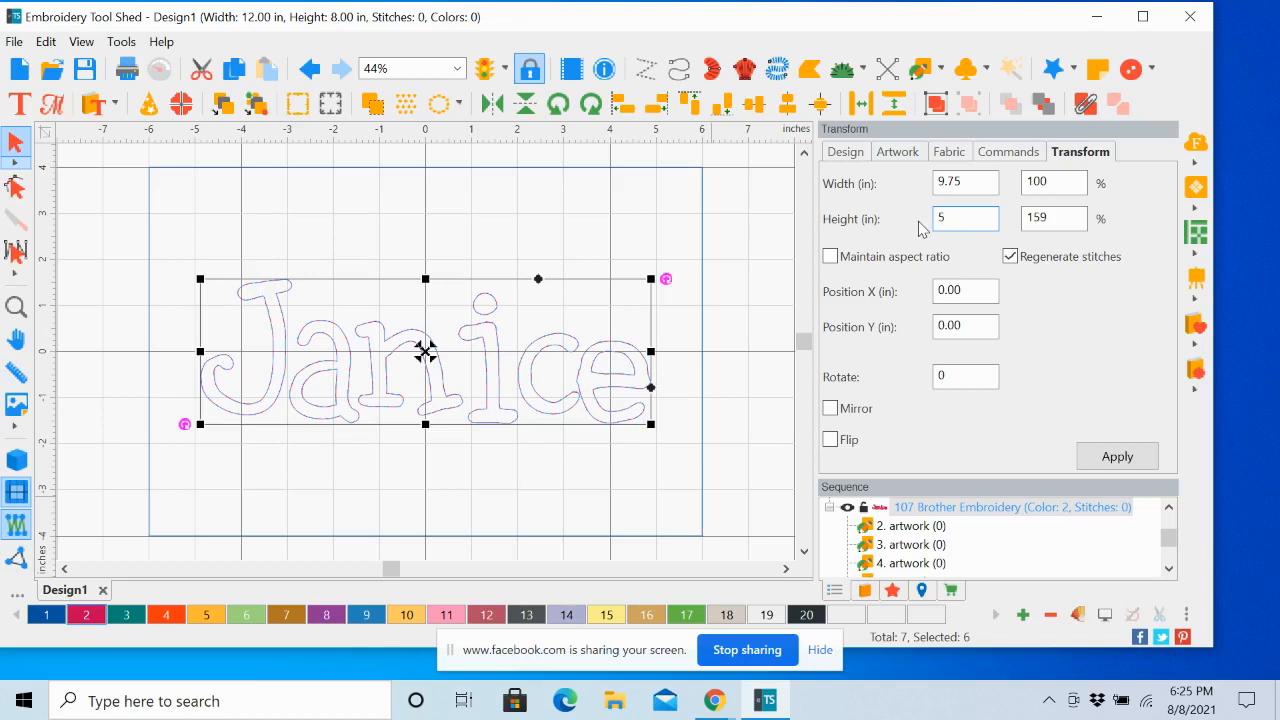
pyautogui.click(1120, 457)
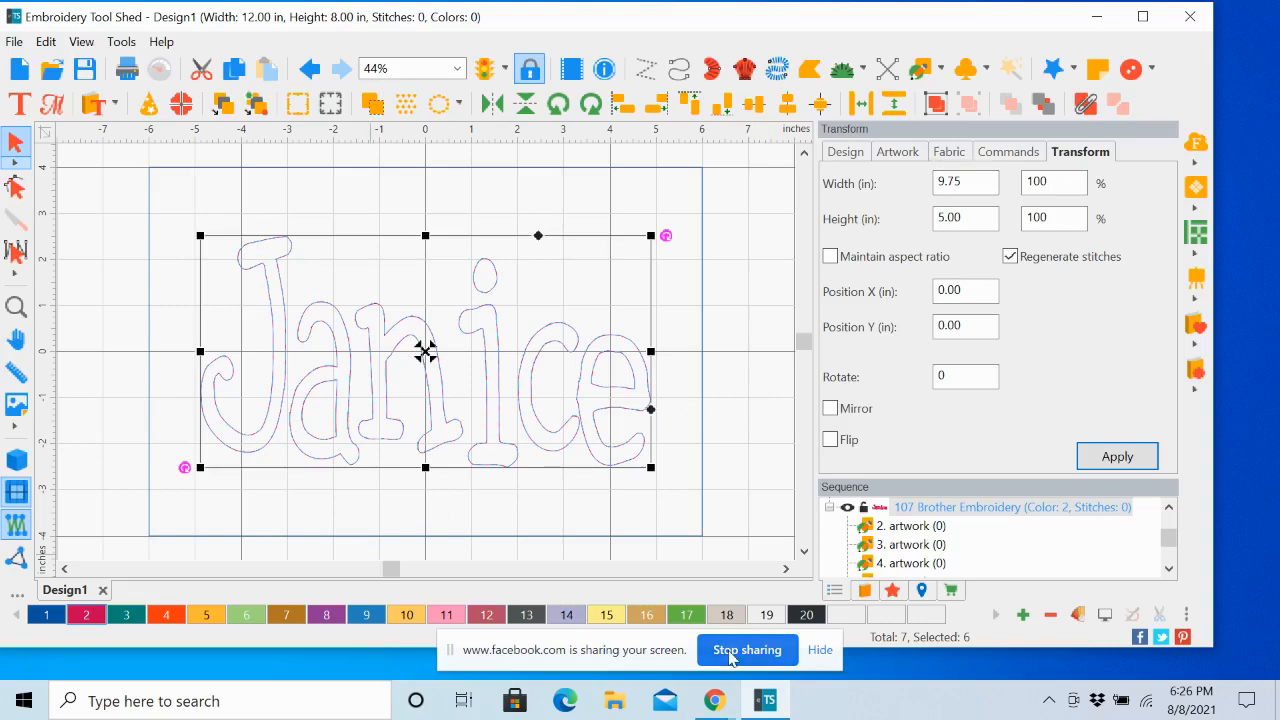
# View the finished pillow photo 20210710_161136 from the Name Pillow August 8, 2021 desktop folder and return to Embroidery Tool Shed.
pyautogui.click(1097, 17)
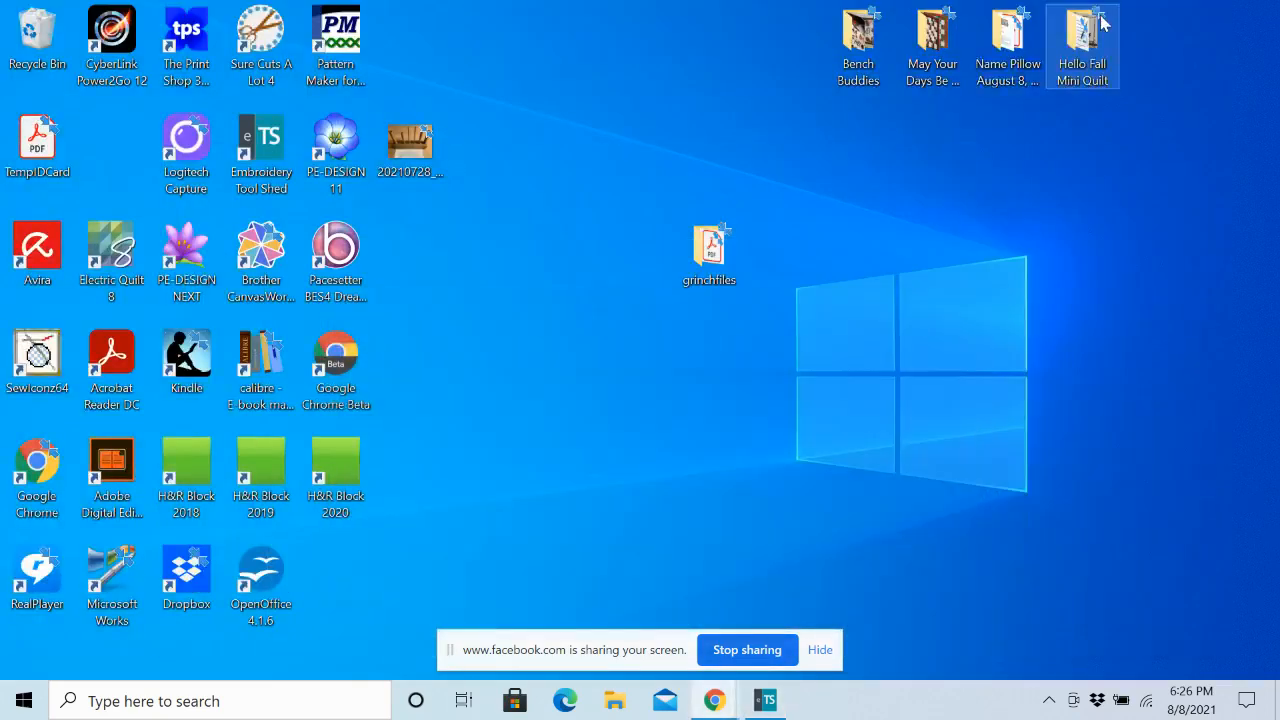
pyautogui.doubleClick(1007, 42)
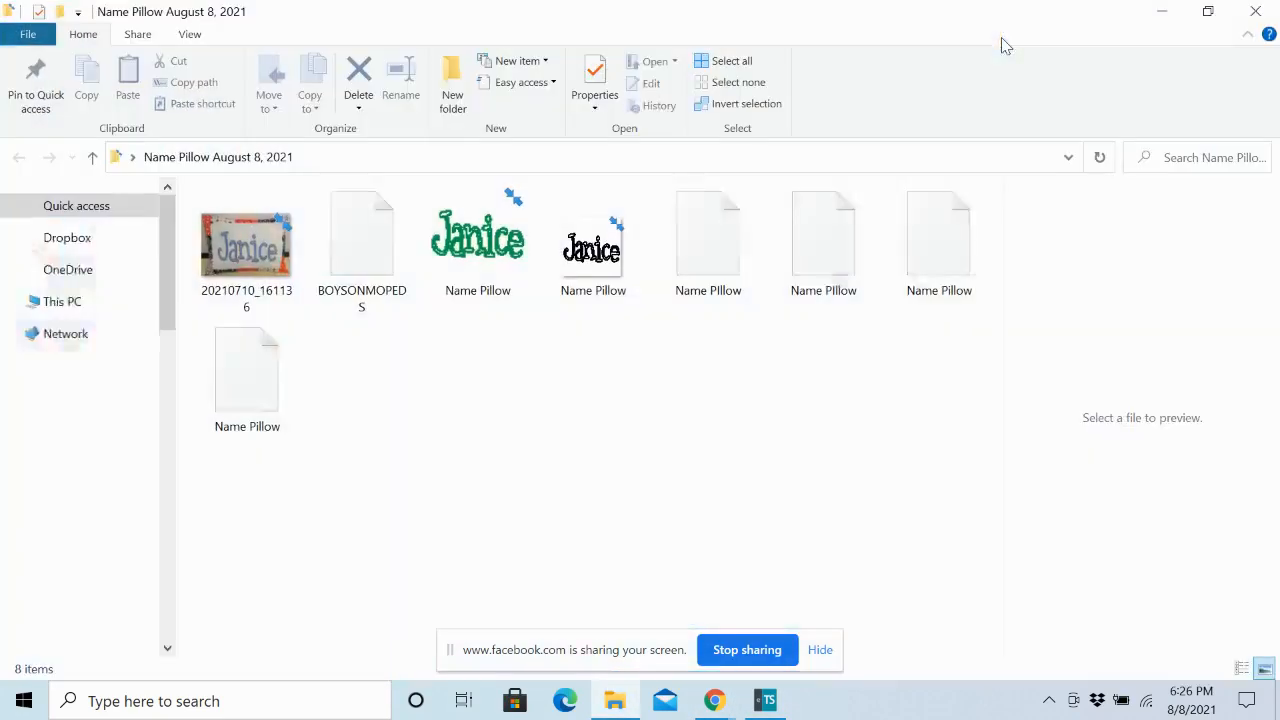
pyautogui.doubleClick(270, 248)
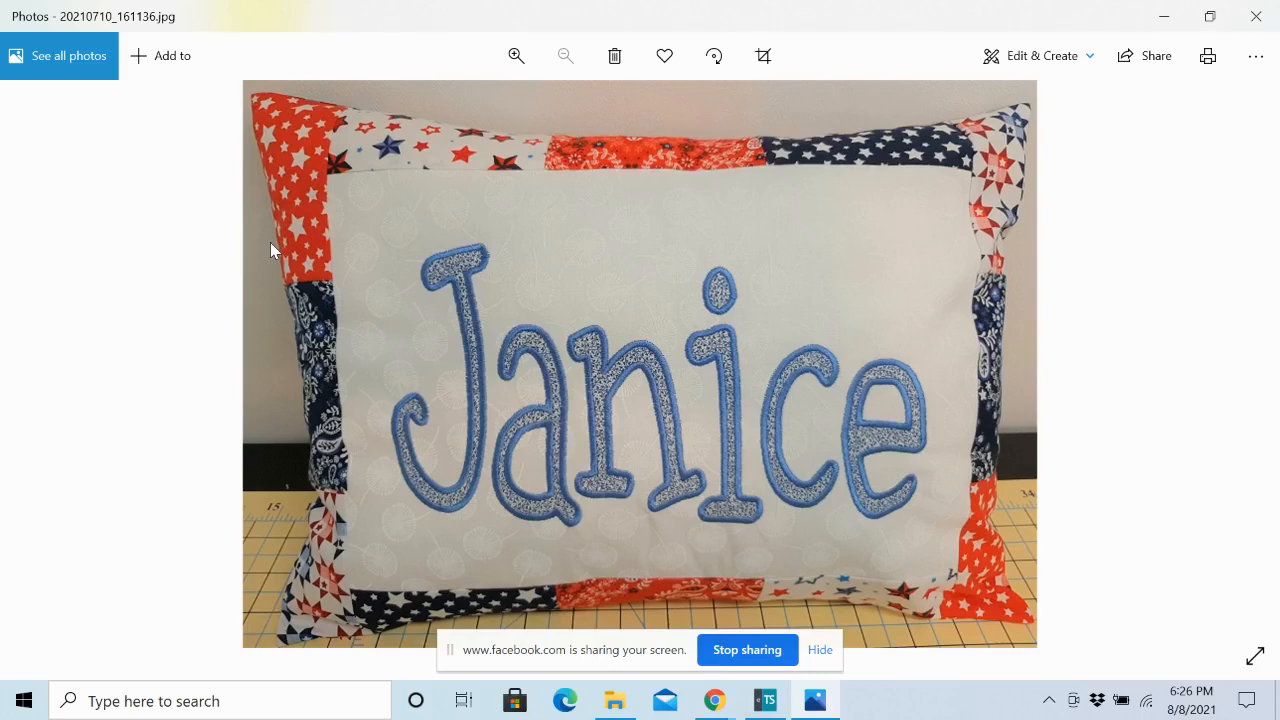
pyautogui.click(1164, 16)
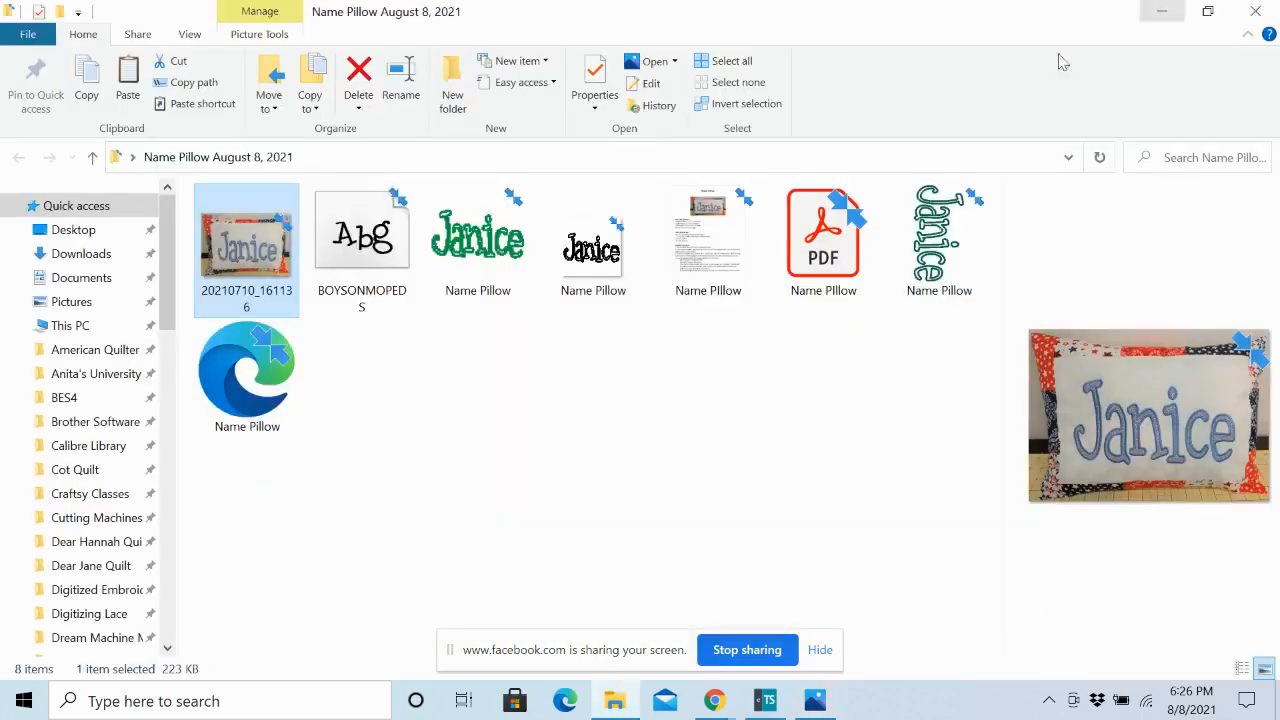
pyautogui.click(766, 703)
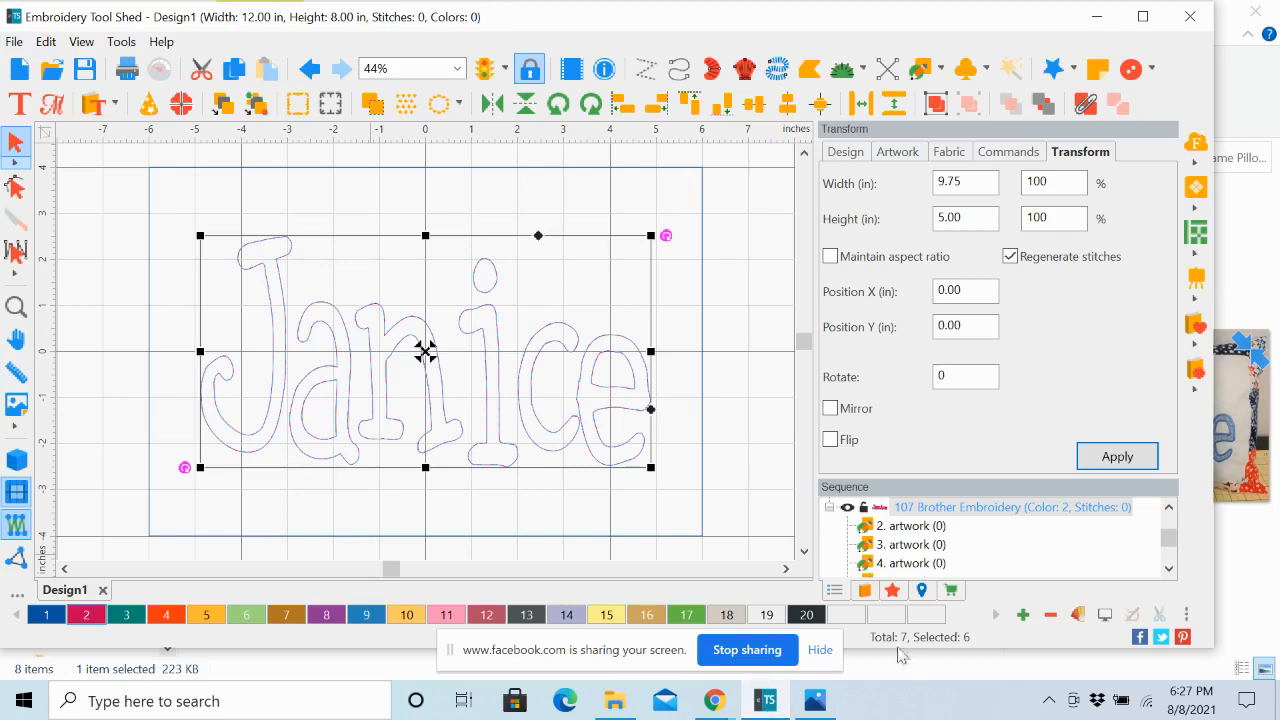
# Select individual letters of the name and examine their separate artwork entries under color 2 in the sequence.
pyautogui.click(749, 391)
pyautogui.click(650, 412)
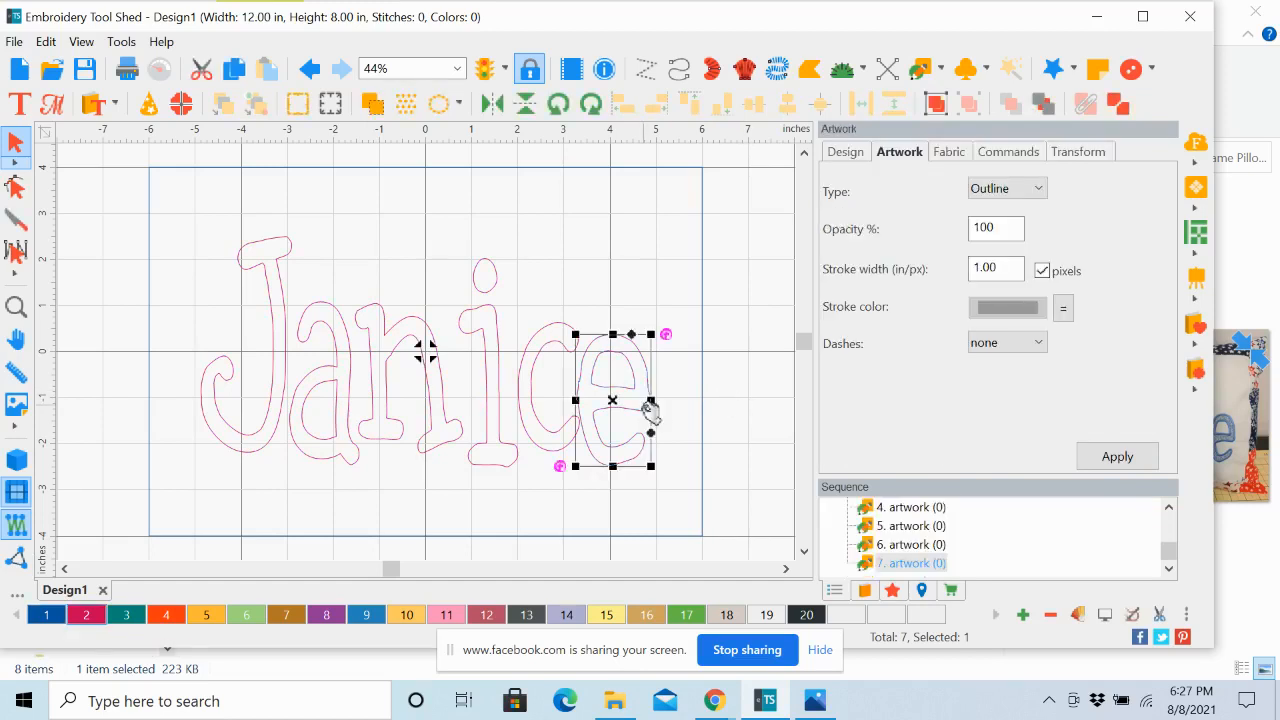
pyautogui.click(553, 437)
pyautogui.click(500, 418)
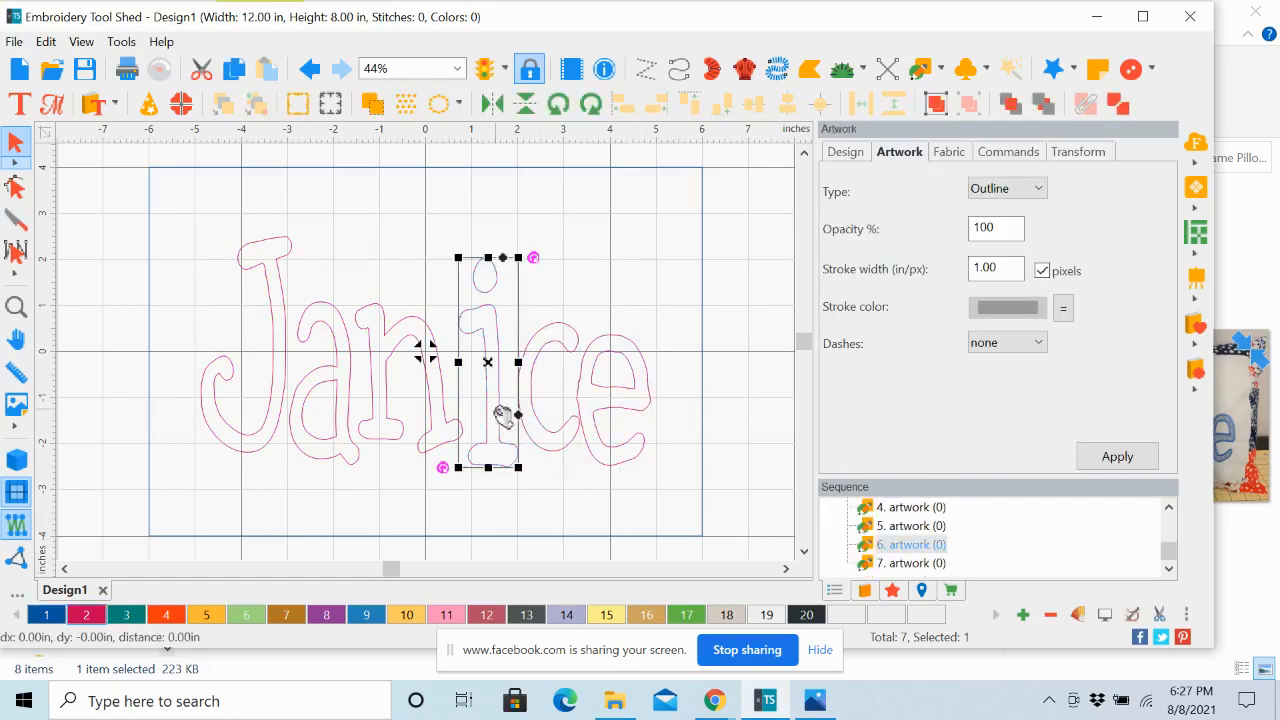
pyautogui.click(447, 416)
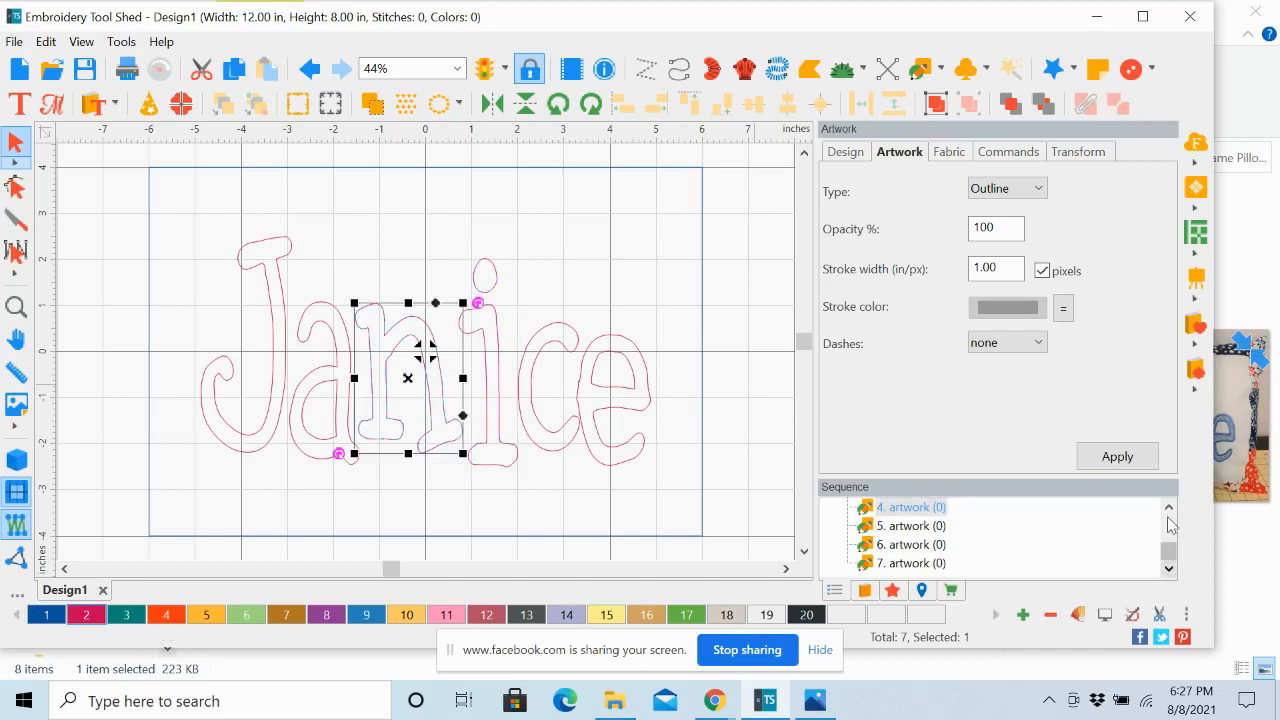
pyautogui.click(1169, 510)
pyautogui.click(1169, 510)
pyautogui.click(1169, 510)
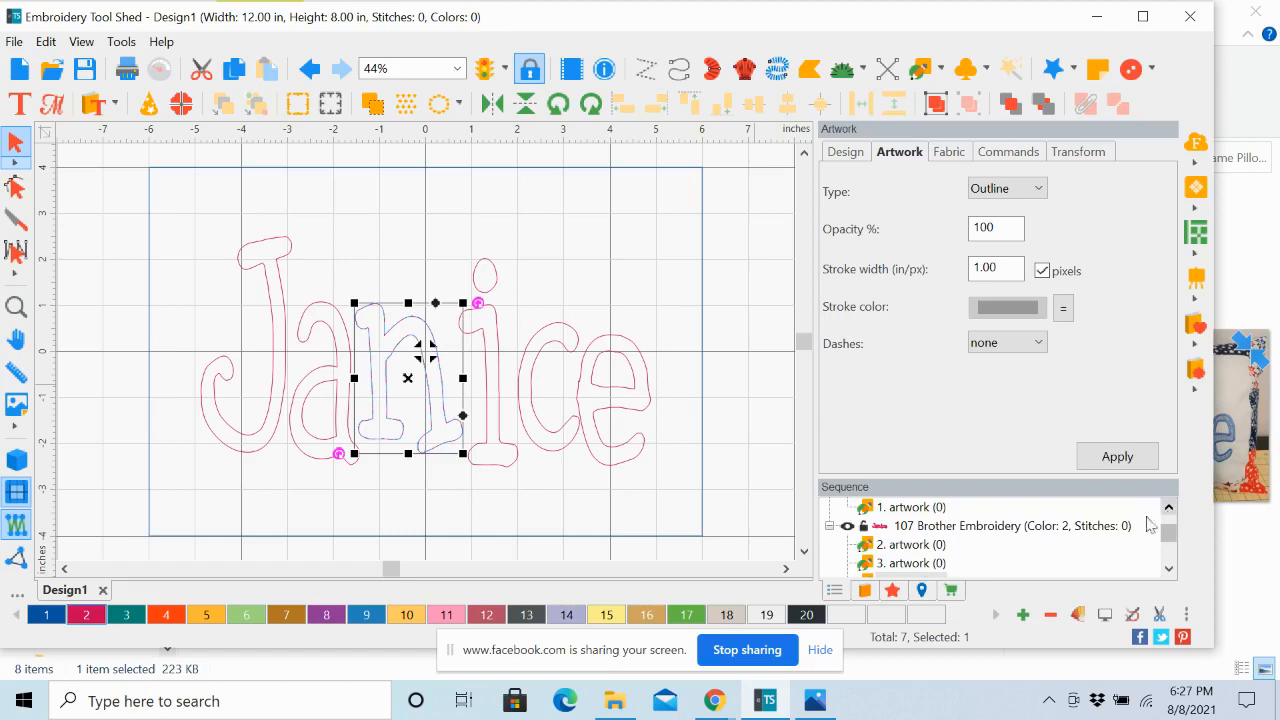
pyautogui.click(1169, 568)
pyautogui.click(1169, 568)
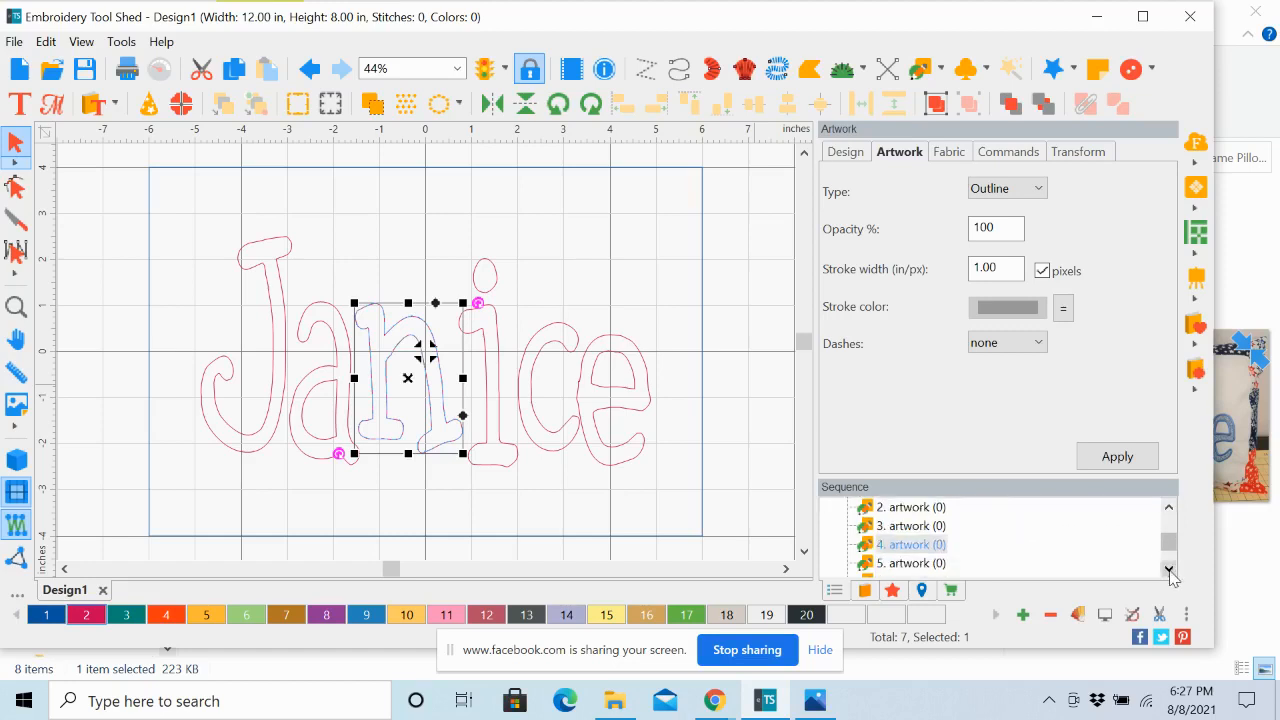
pyautogui.click(1169, 568)
pyautogui.click(1169, 568)
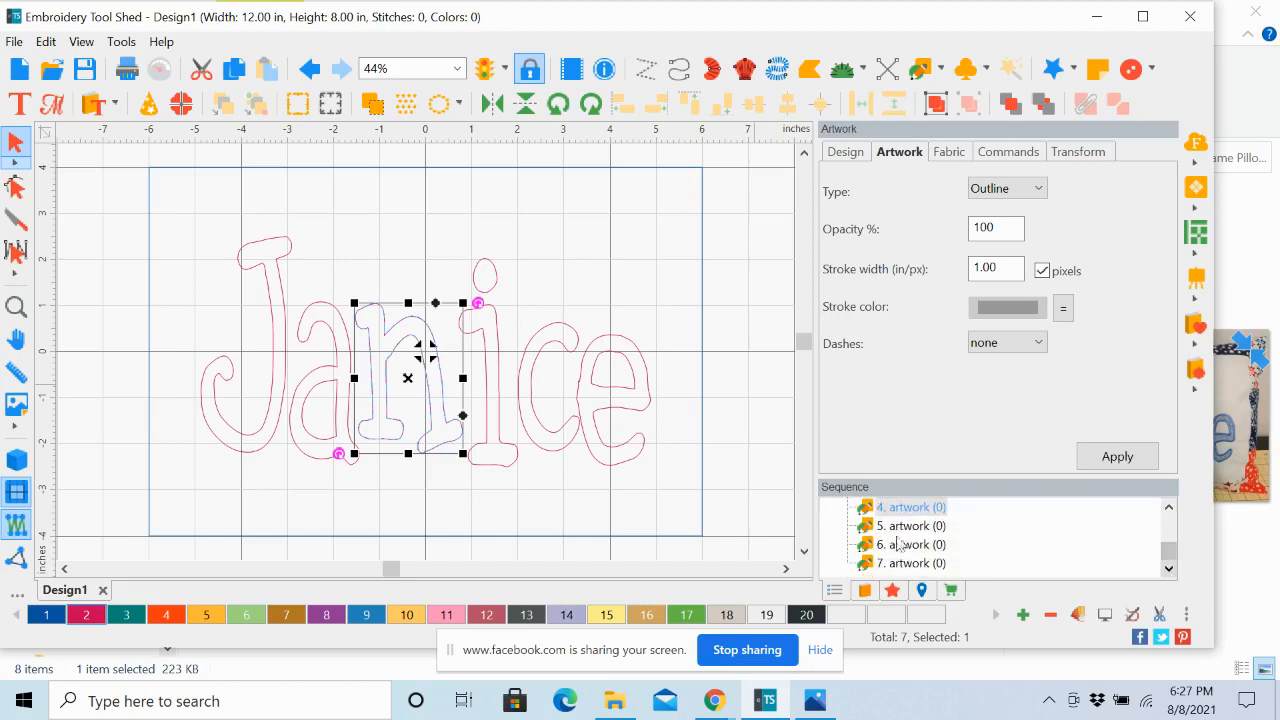
# Select the name's first letter and move it about 0.2 inches left, away from the second letter.
pyautogui.click(278, 418)
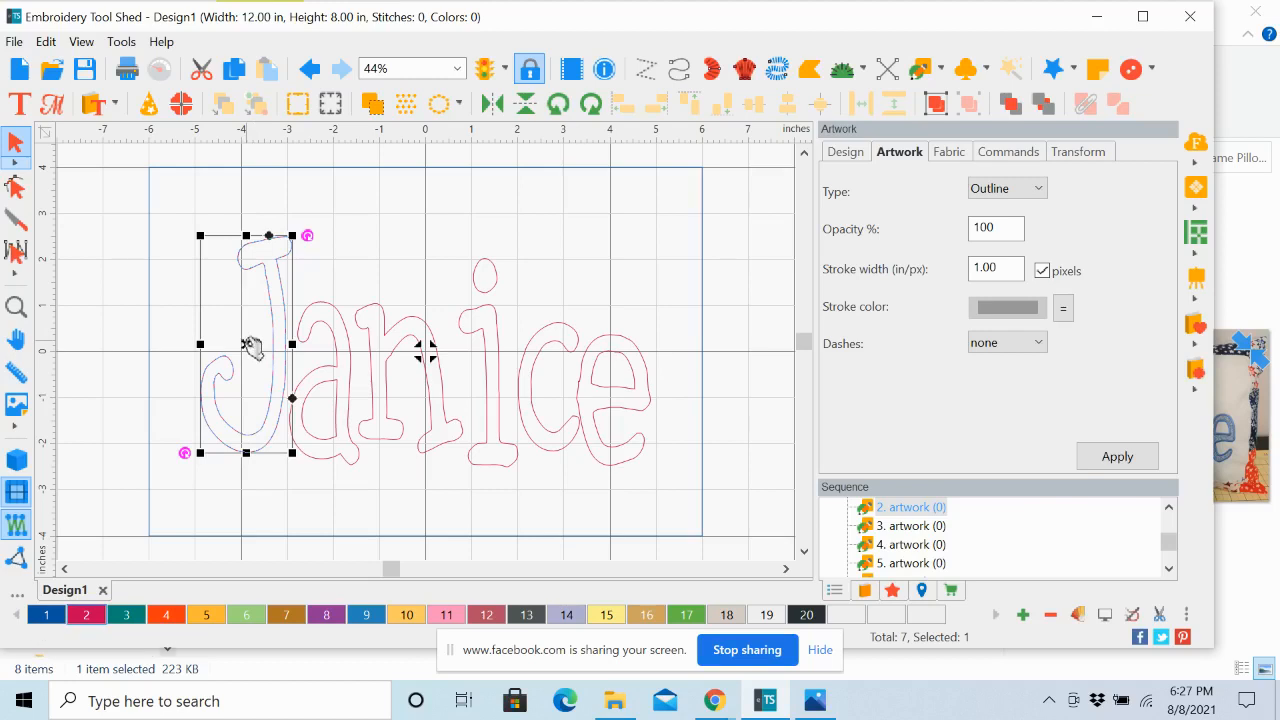
pyautogui.moveTo(252, 347); pyautogui.dragTo(246, 346)
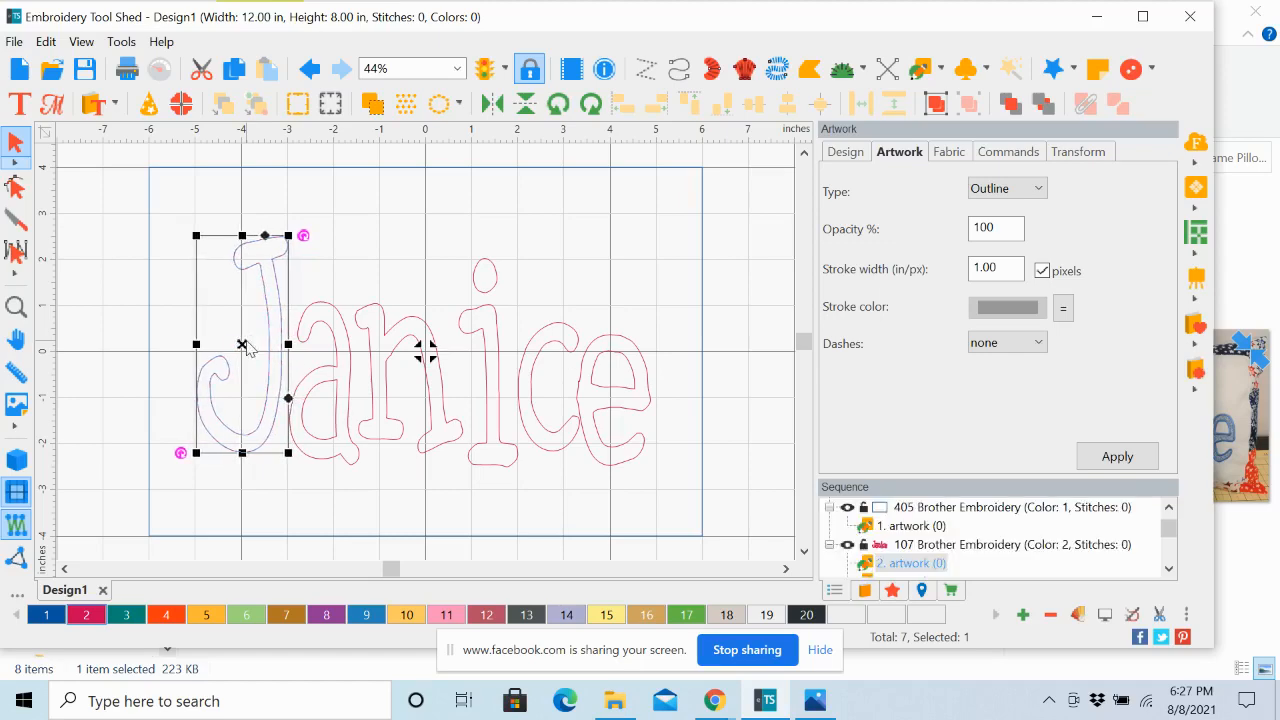
pyautogui.press('Left')
pyautogui.press('Left')
pyautogui.press('Left')
pyautogui.press('Left')
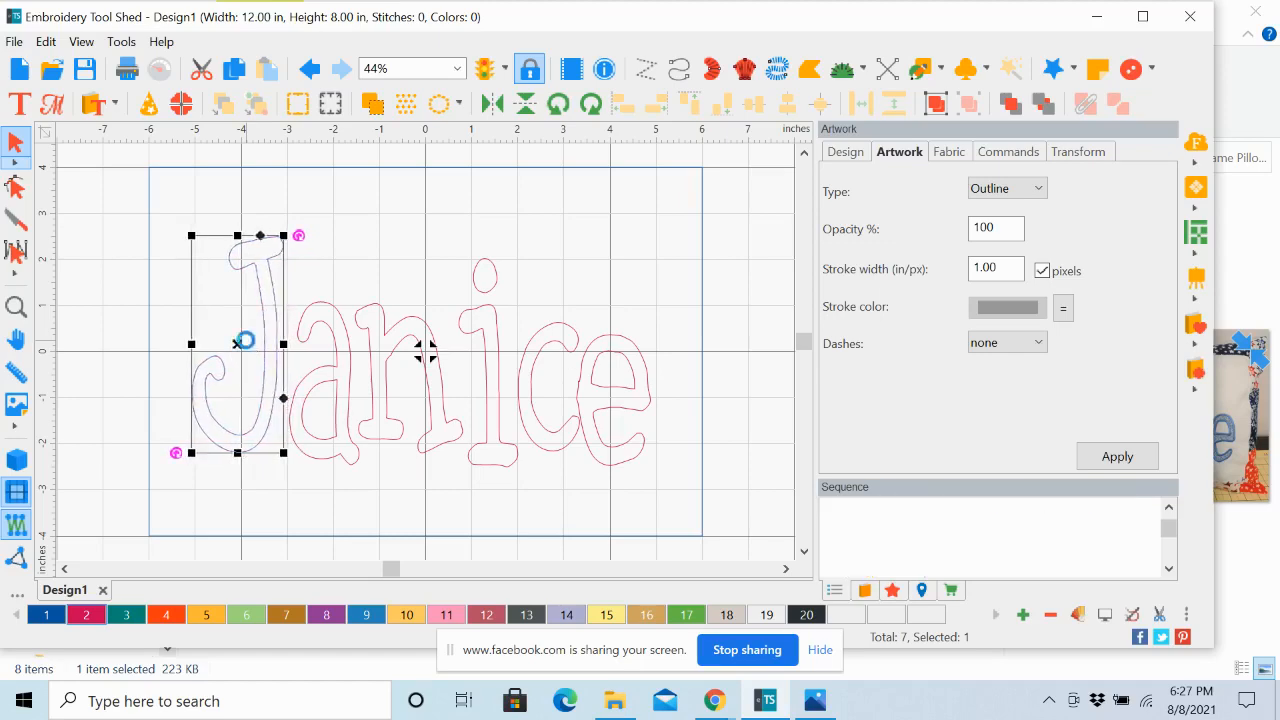
# Nudge the name's second letter about 0.1 inches left and the third letter slightly right to open the gap between them.
pyautogui.click(352, 380)
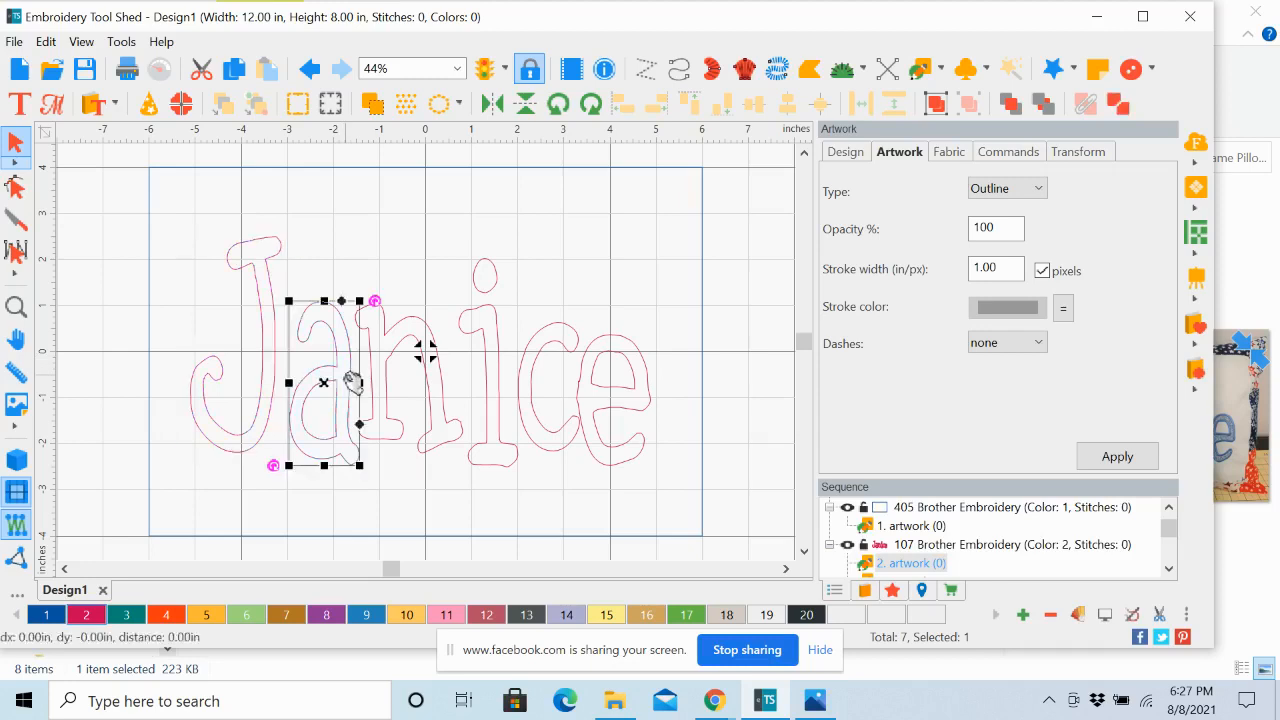
pyautogui.moveTo(352, 380); pyautogui.dragTo(344, 375)
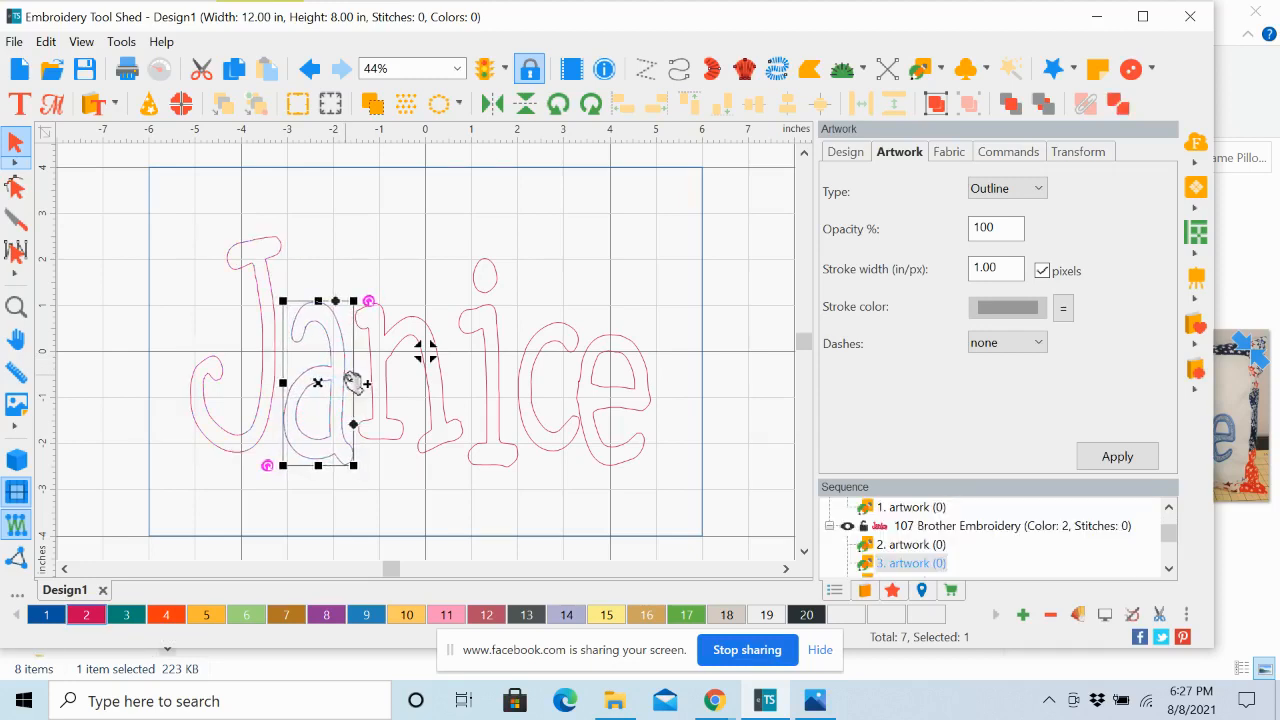
pyautogui.click(352, 381)
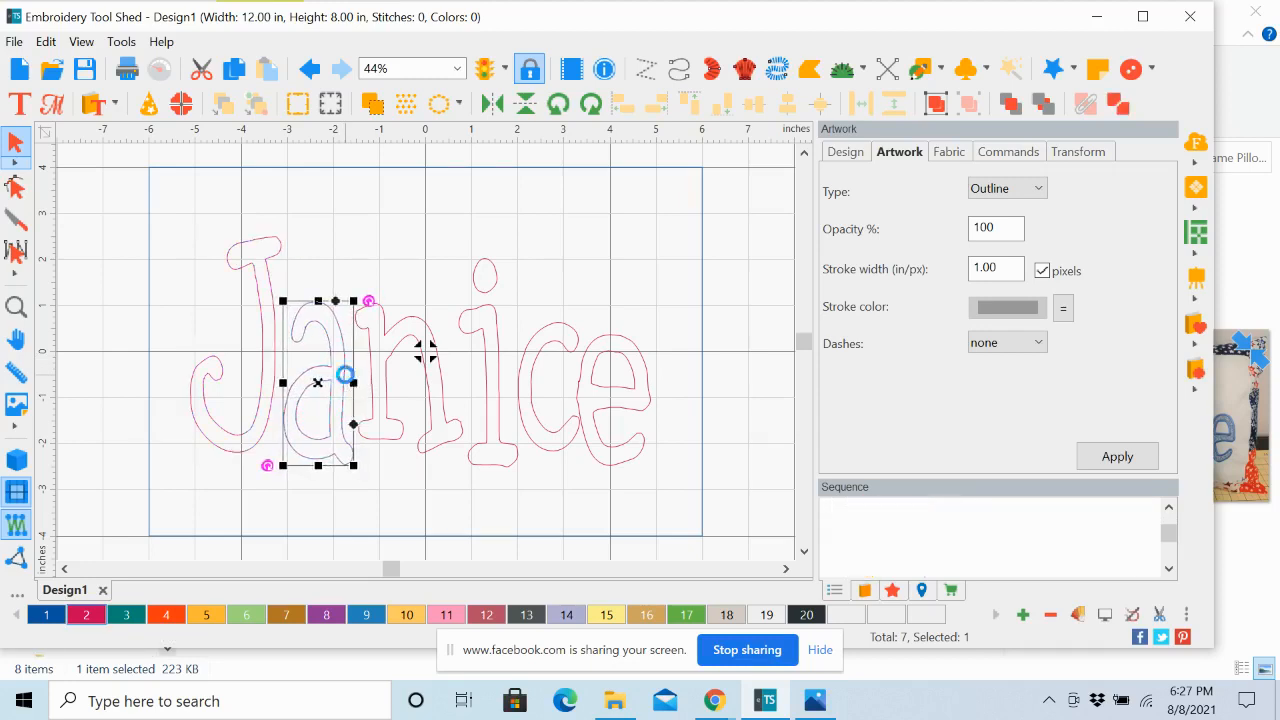
pyautogui.click(445, 389)
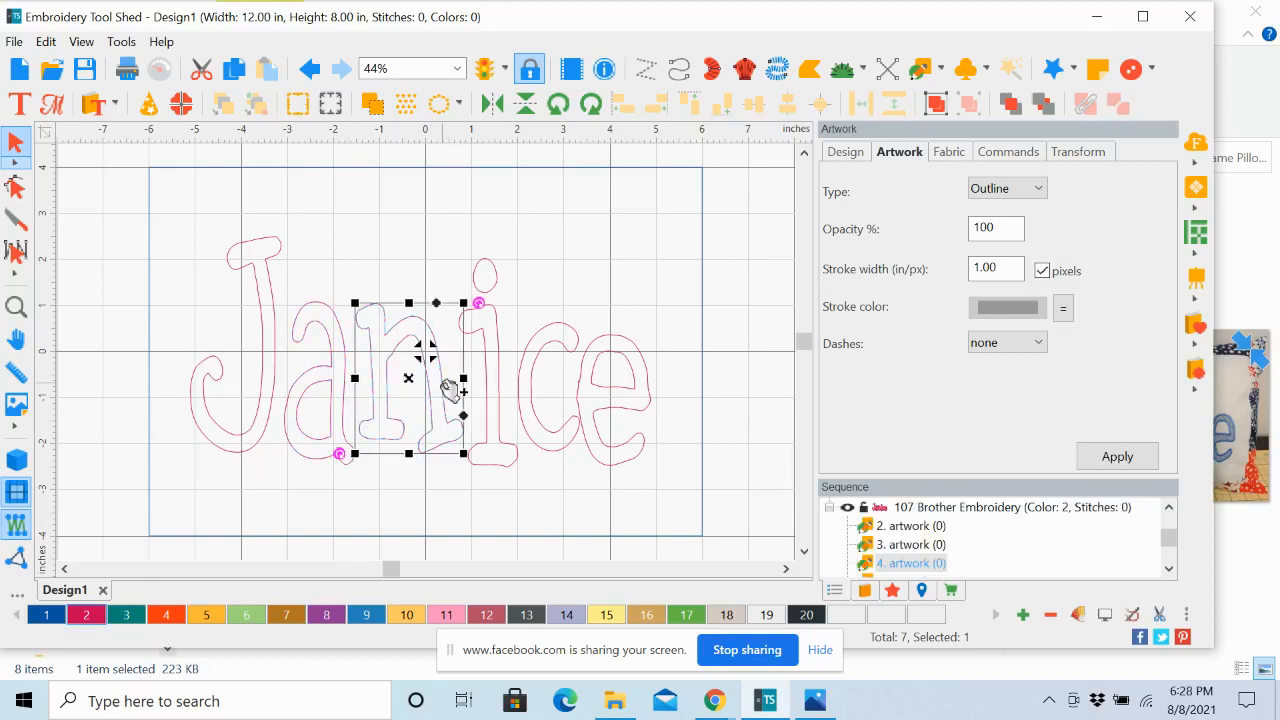
pyautogui.moveTo(449, 389); pyautogui.dragTo(452, 389)
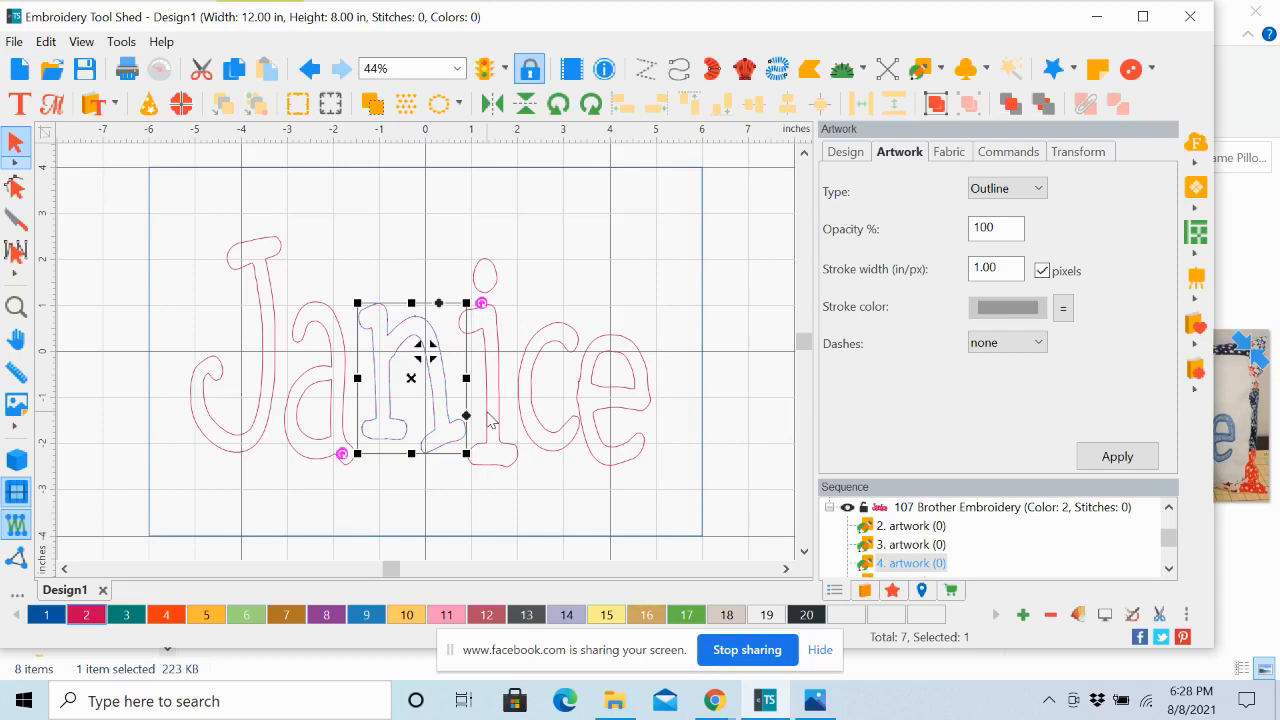
# Move the name's last letter about 0.2 inches right so it stands clear of the letter before it.
pyautogui.click(591, 427)
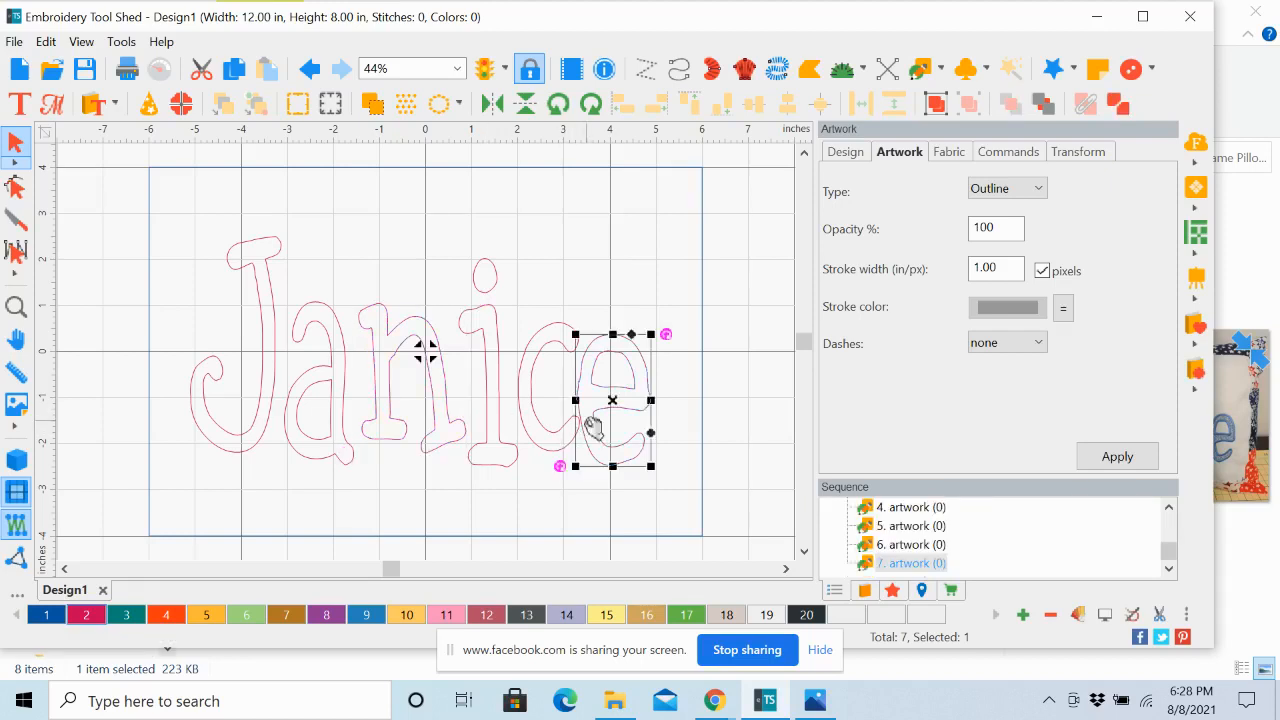
pyautogui.moveTo(593, 427); pyautogui.dragTo(599, 427)
pyautogui.press('Right')
pyautogui.press('Right')
pyautogui.press('Right')
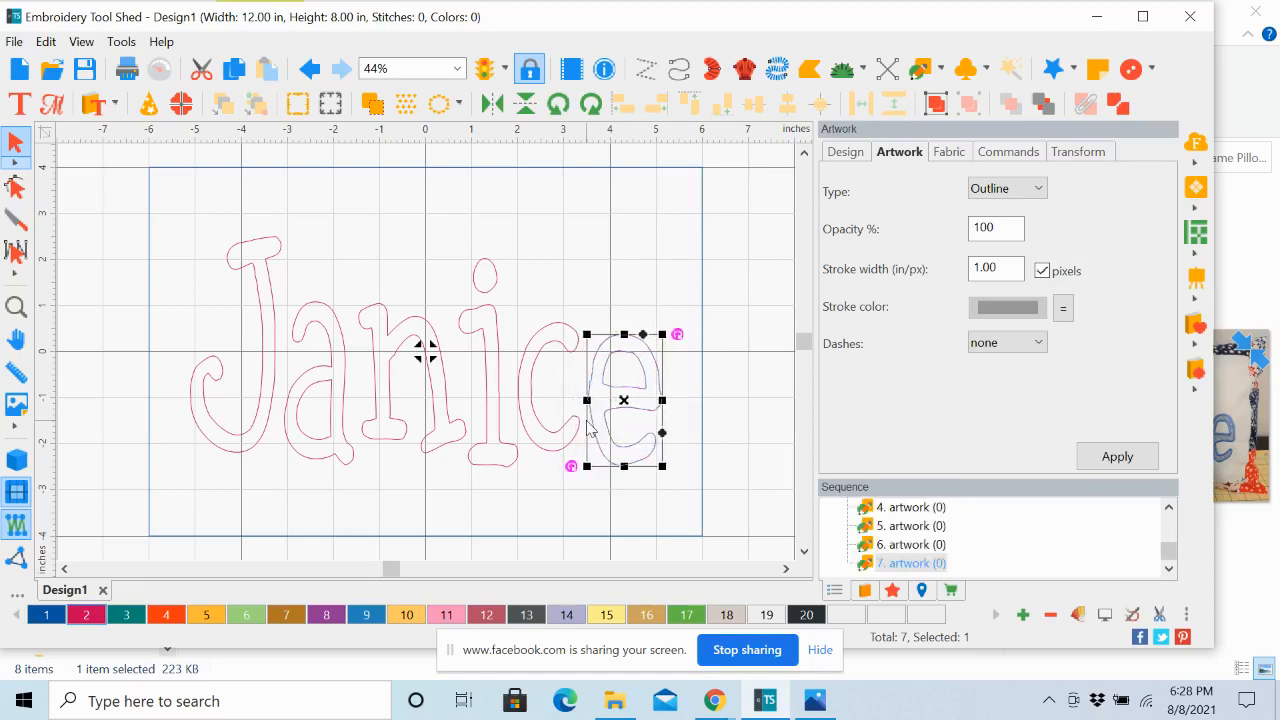
pyautogui.press('Left')
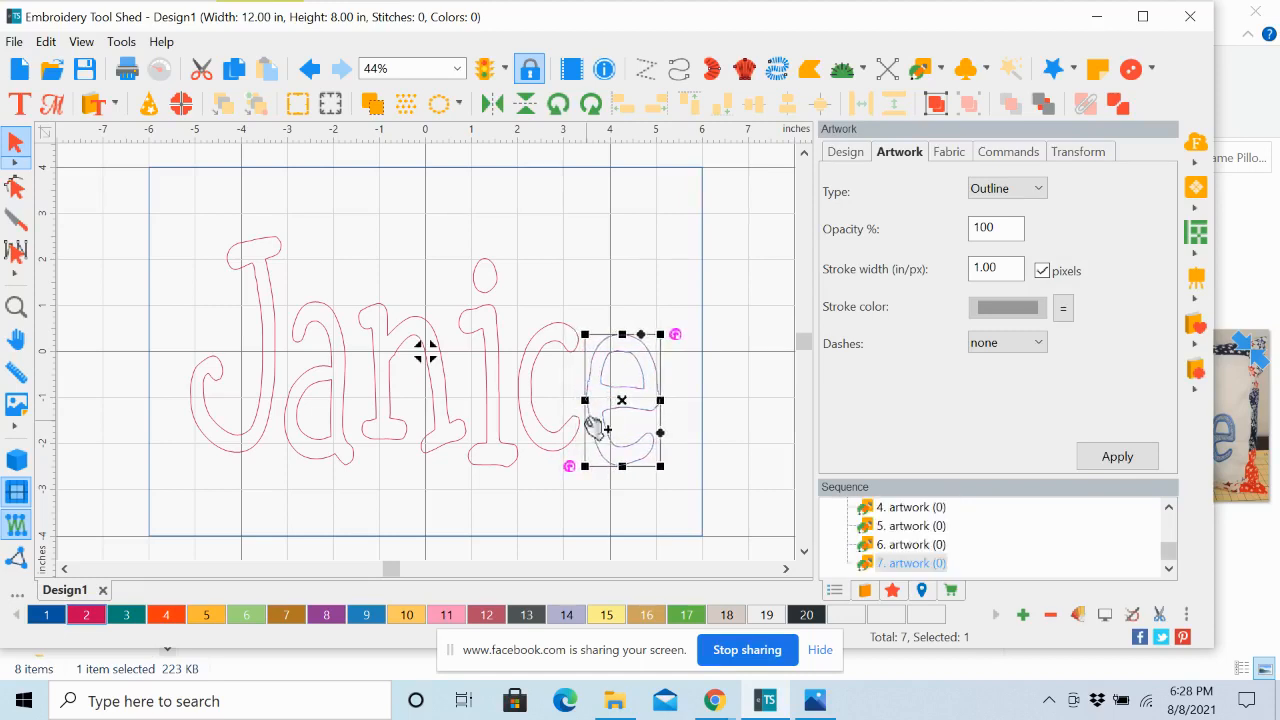
pyautogui.click(515, 305)
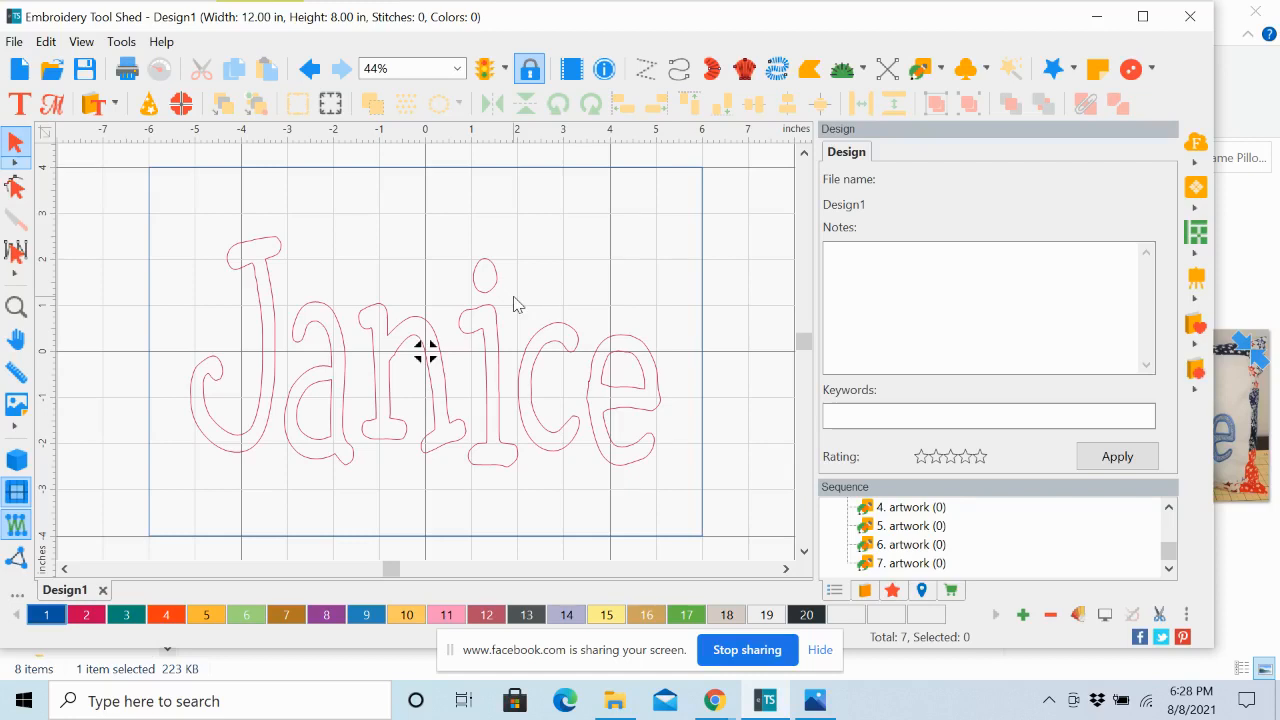
# Select the letters one at a time from the end of the name to its start to check their spacing.
pyautogui.click(446, 378)
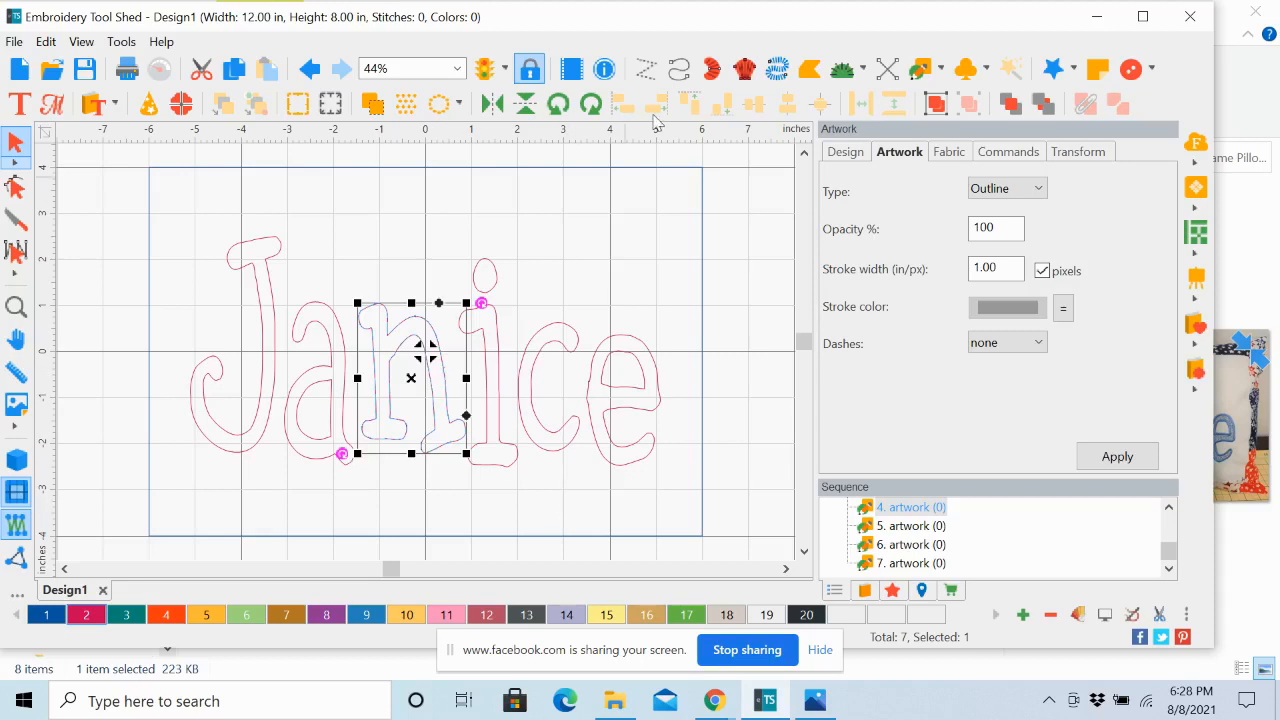
pyautogui.click(737, 252)
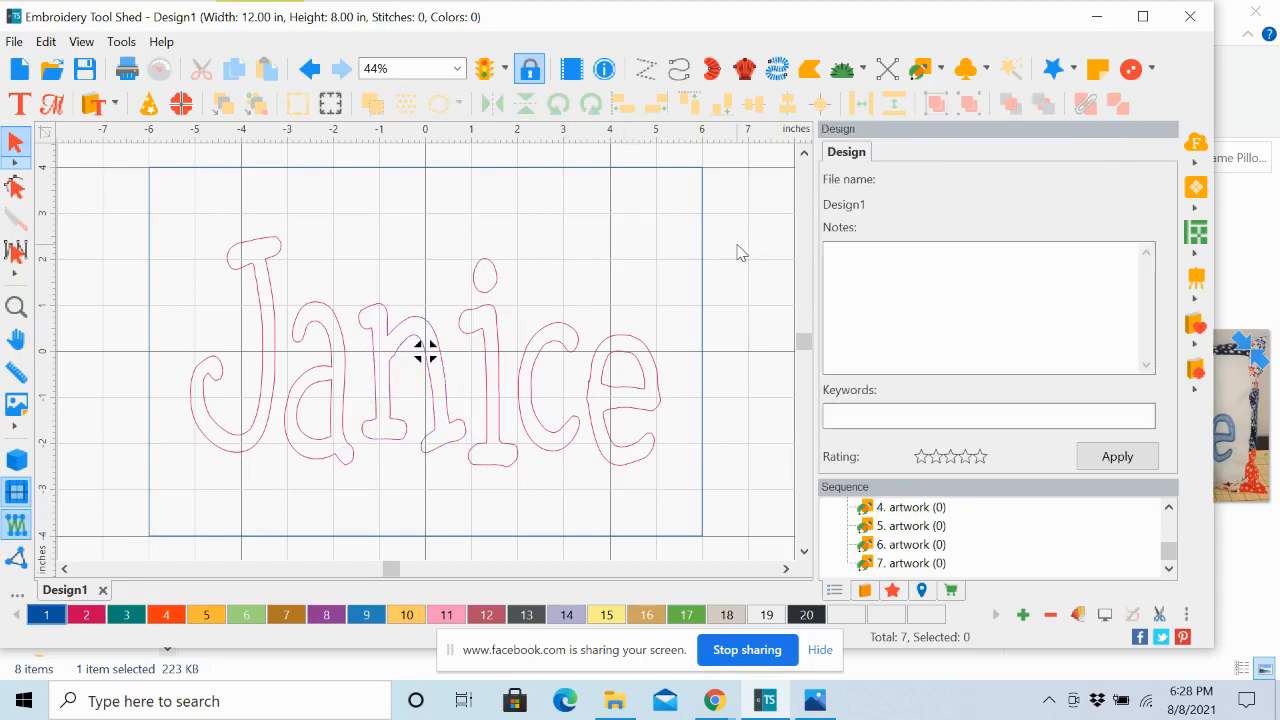
pyautogui.rightClick(640, 408)
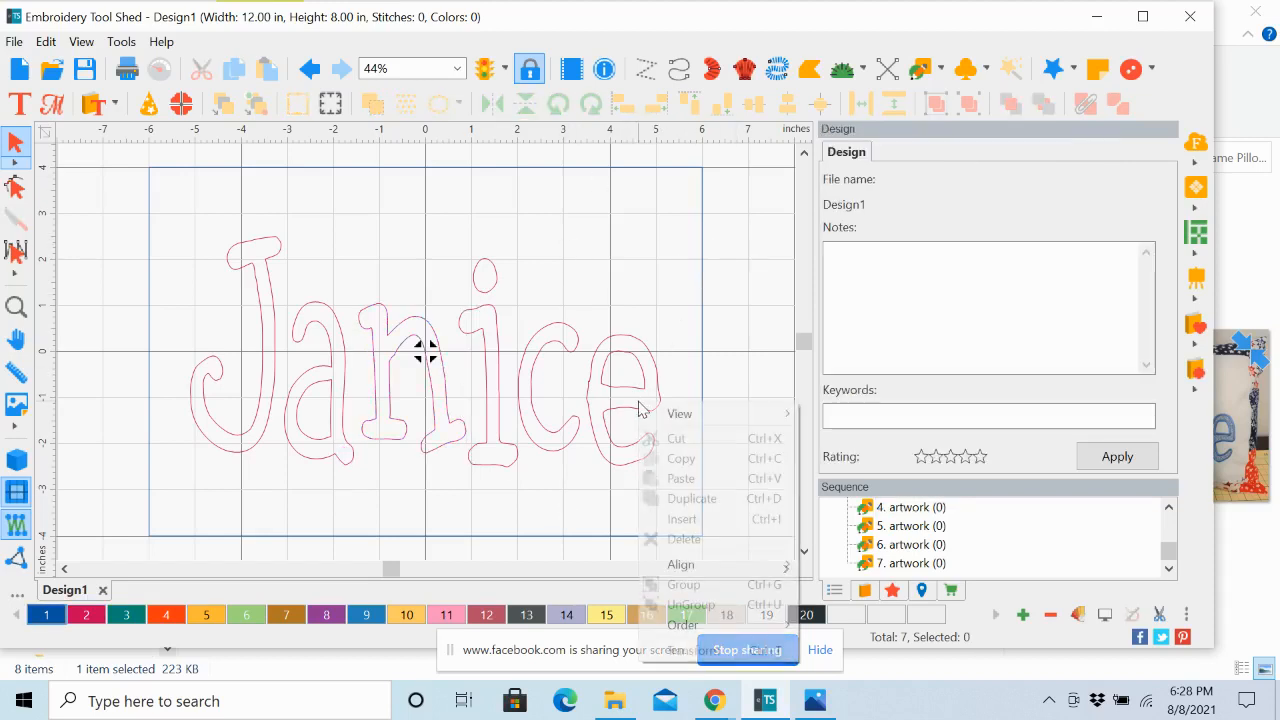
pyautogui.click(571, 419)
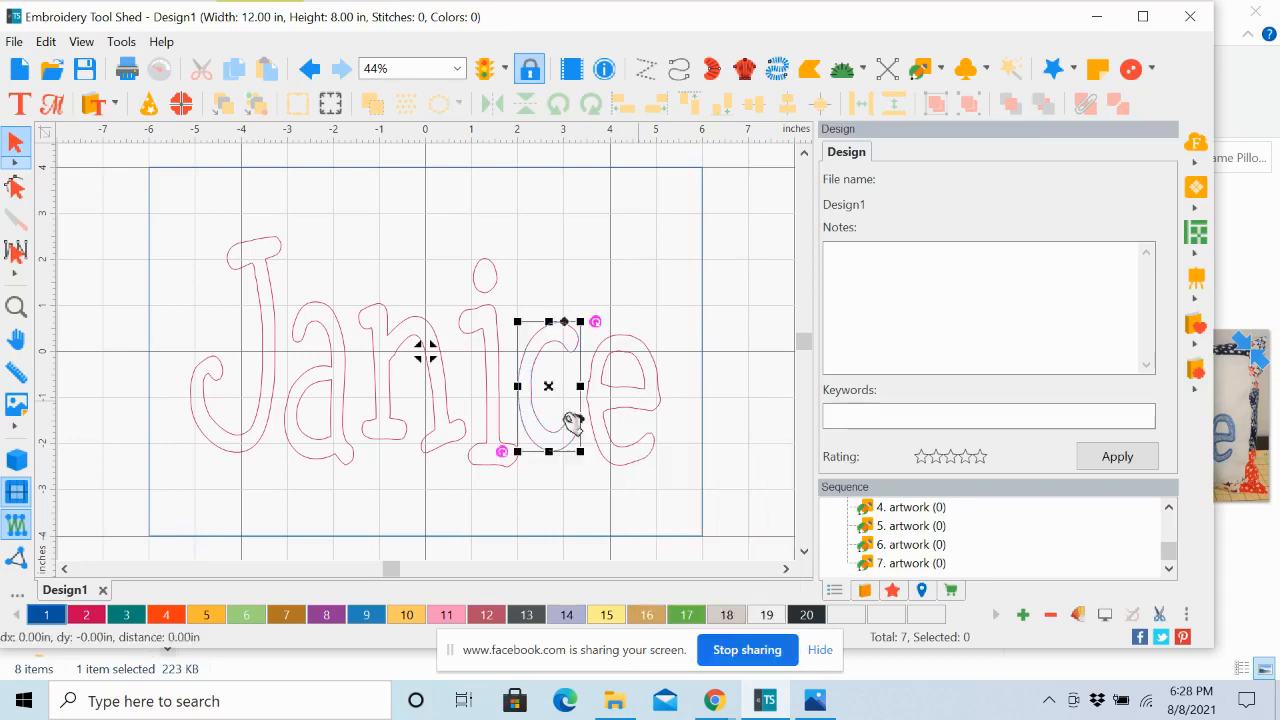
pyautogui.click(510, 391)
pyautogui.click(452, 390)
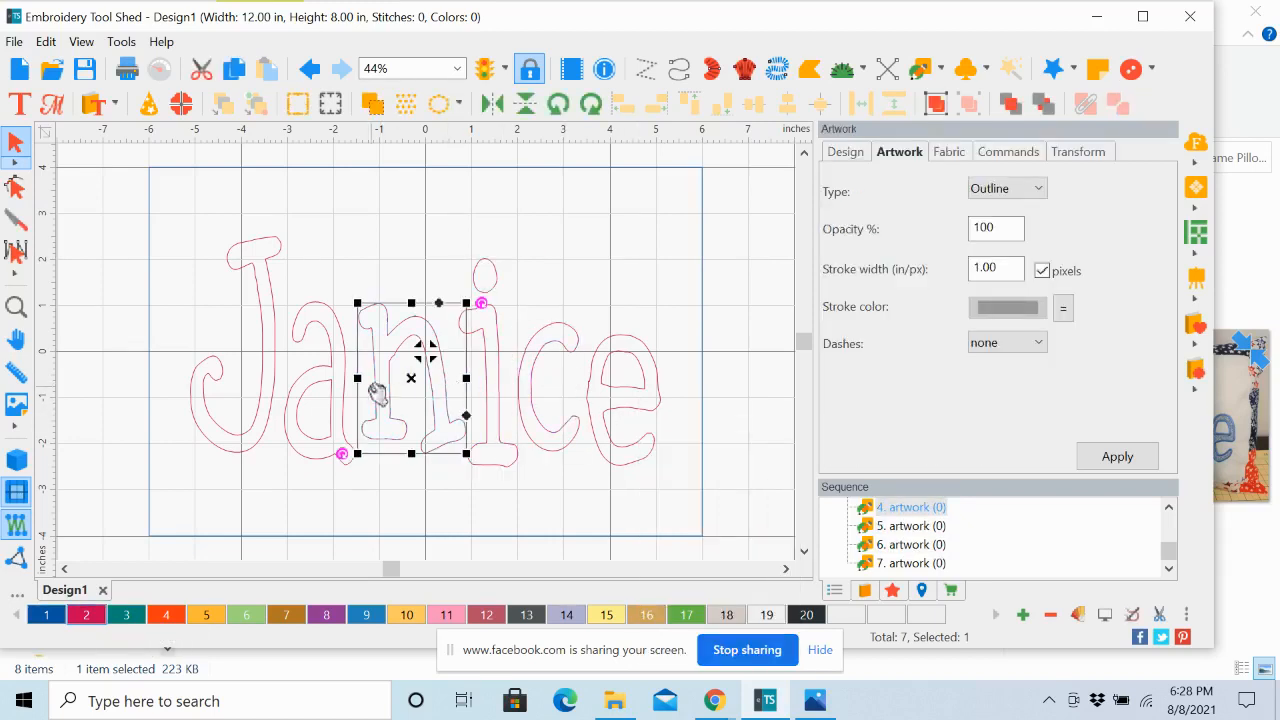
pyautogui.click(345, 377)
pyautogui.click(271, 372)
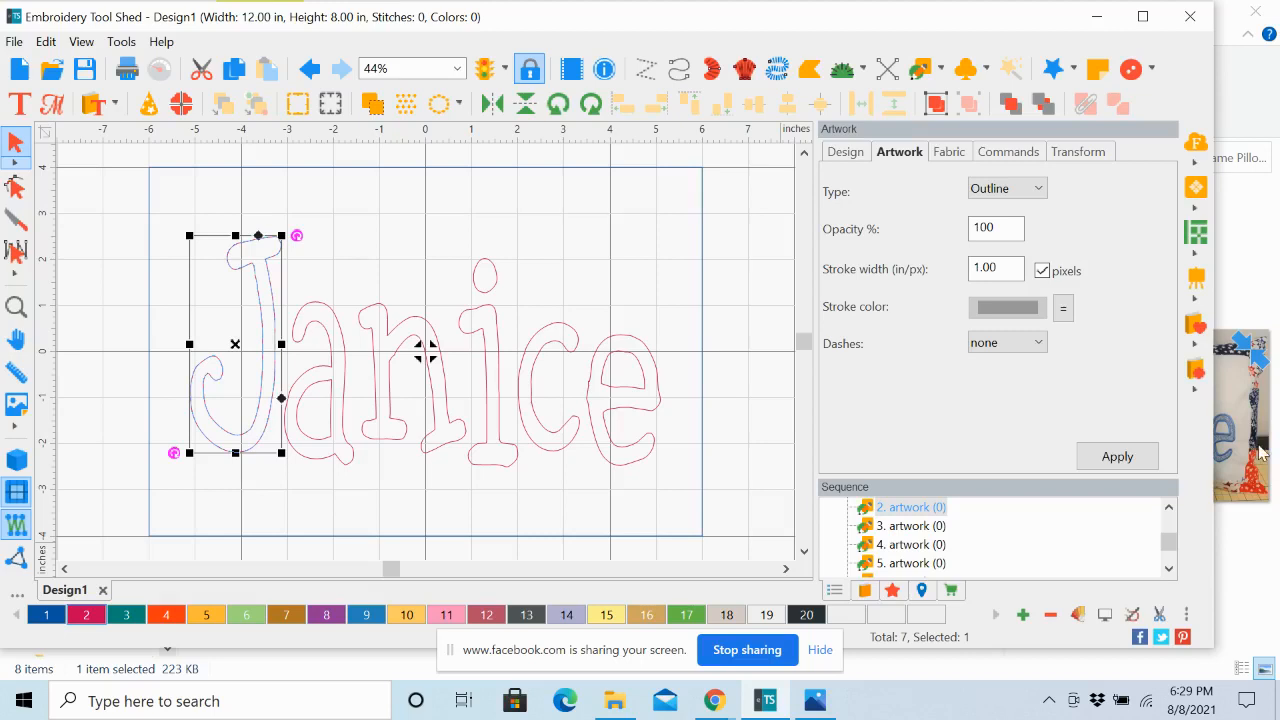
# Select the name's whole color 2 group and set its width to 9.75 inches with Maintain aspect ratio off.
pyautogui.scroll(3, 1168, 512)
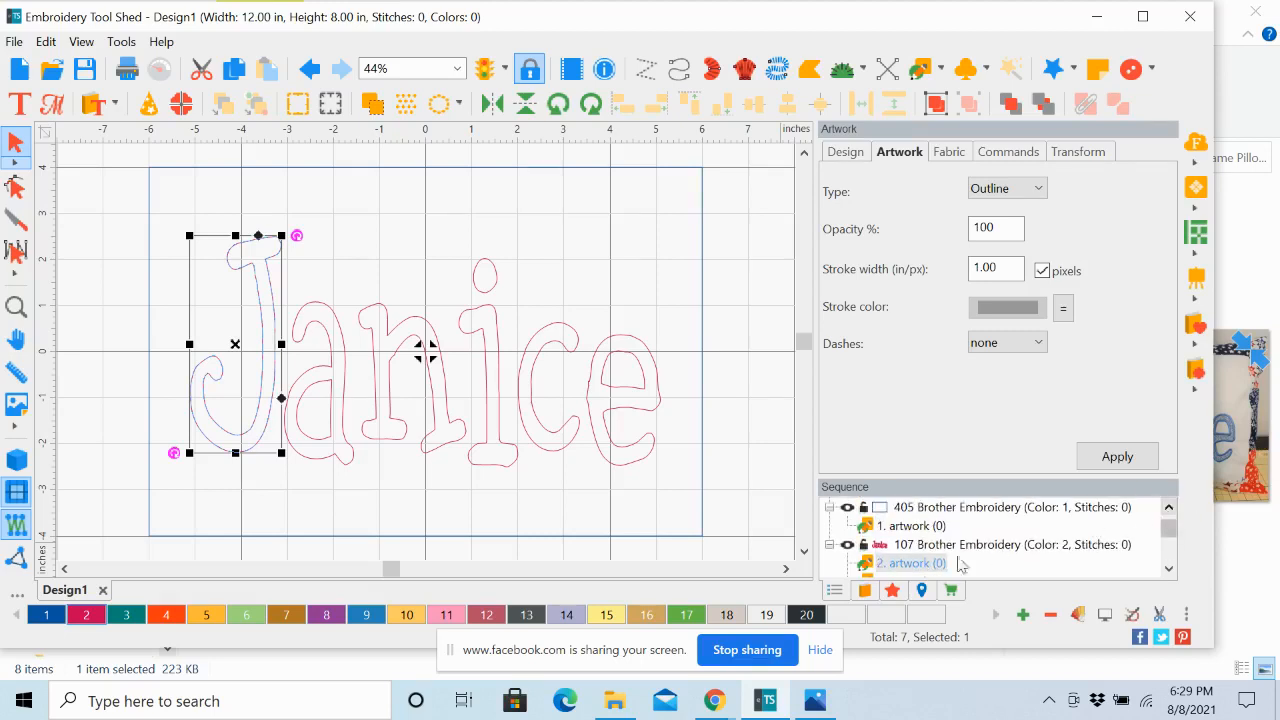
pyautogui.click(925, 546)
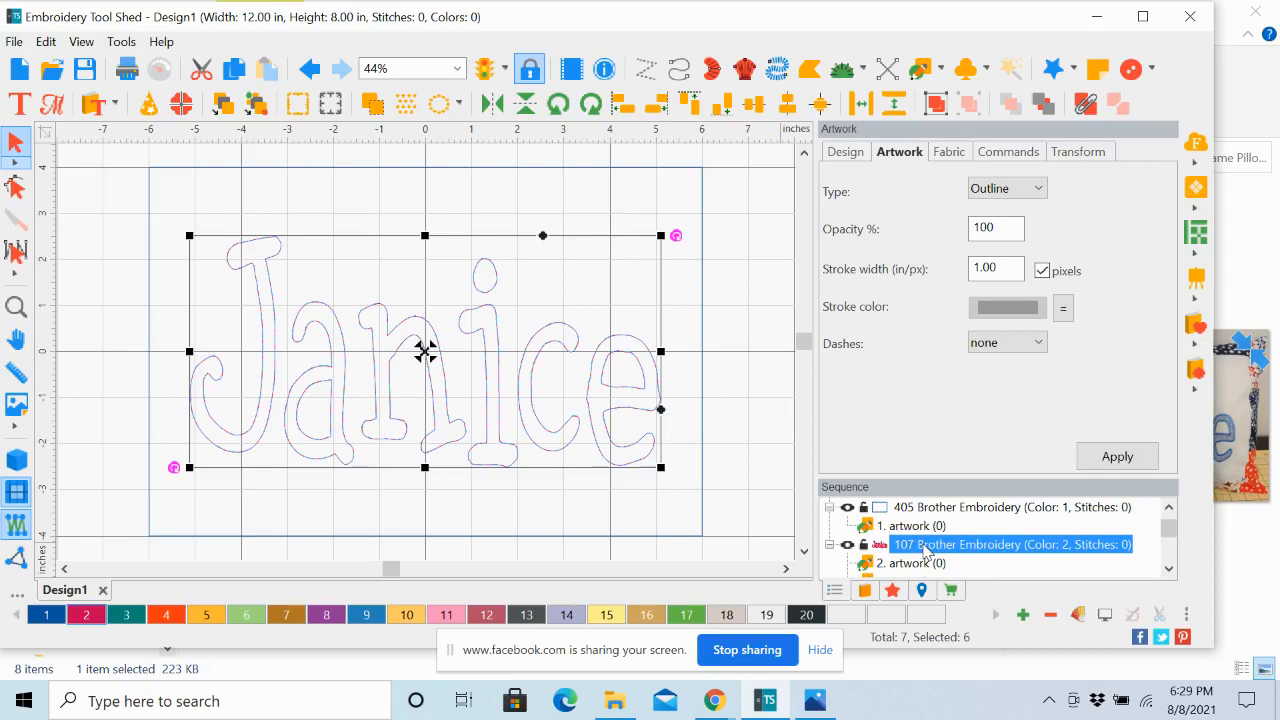
pyautogui.click(1079, 152)
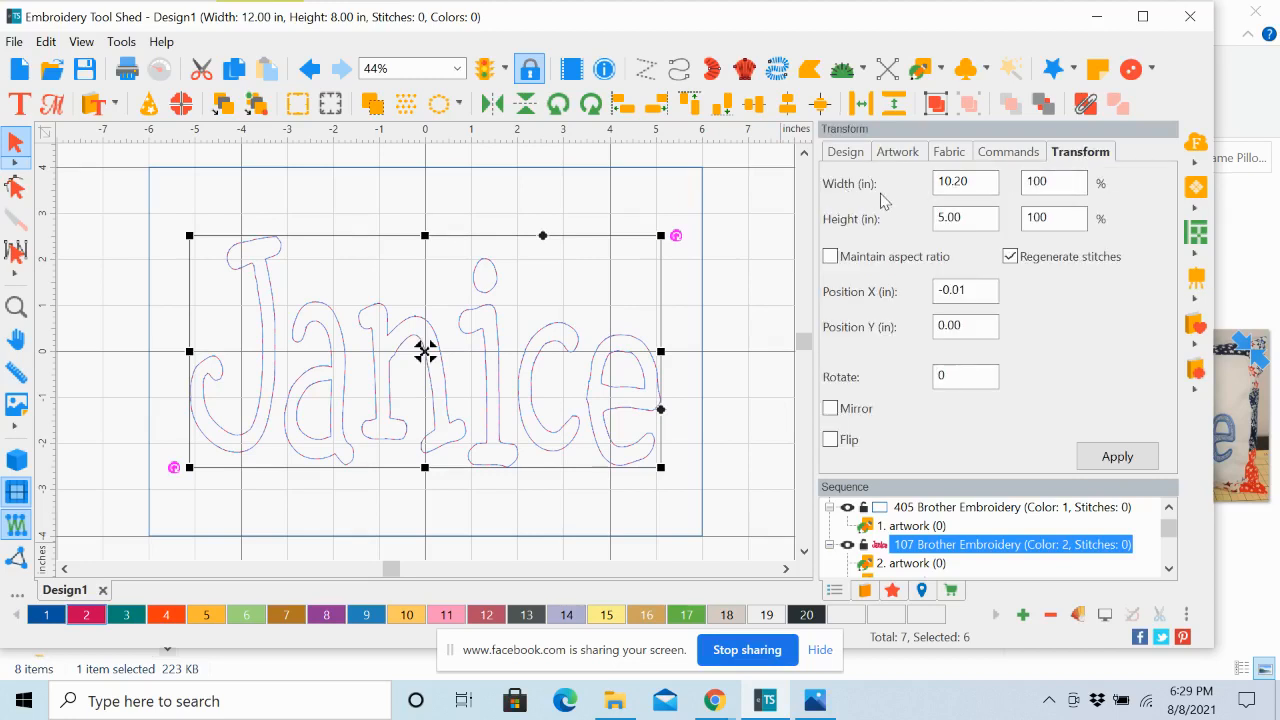
pyautogui.click(980, 185)
pyautogui.moveTo(971, 180); pyautogui.dragTo(906, 183)
pyautogui.write('9.75')
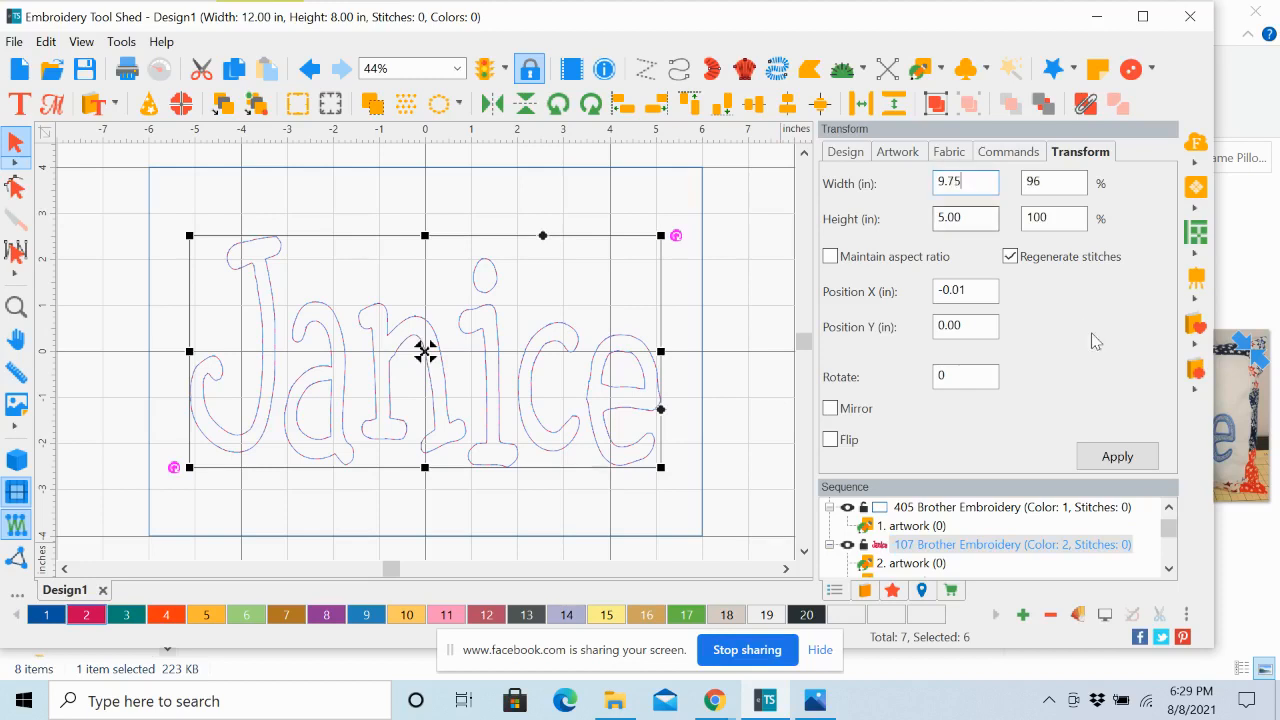
pyautogui.click(1117, 458)
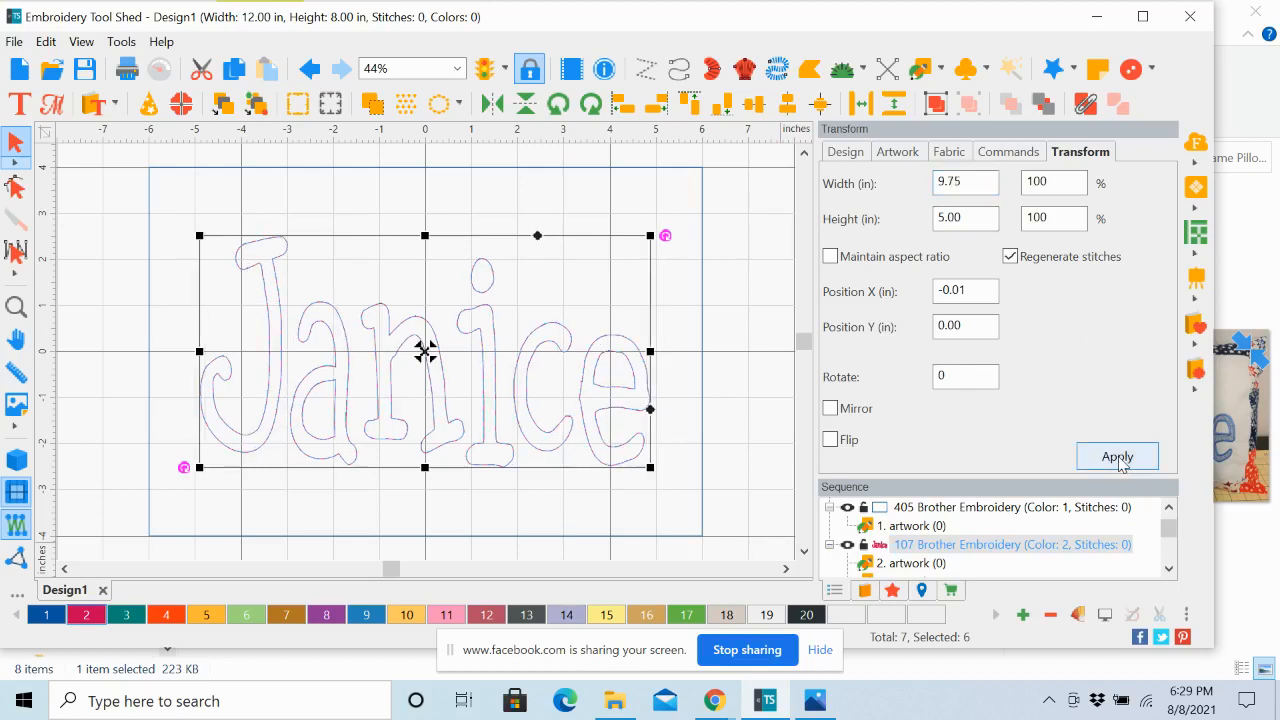
pyautogui.click(737, 370)
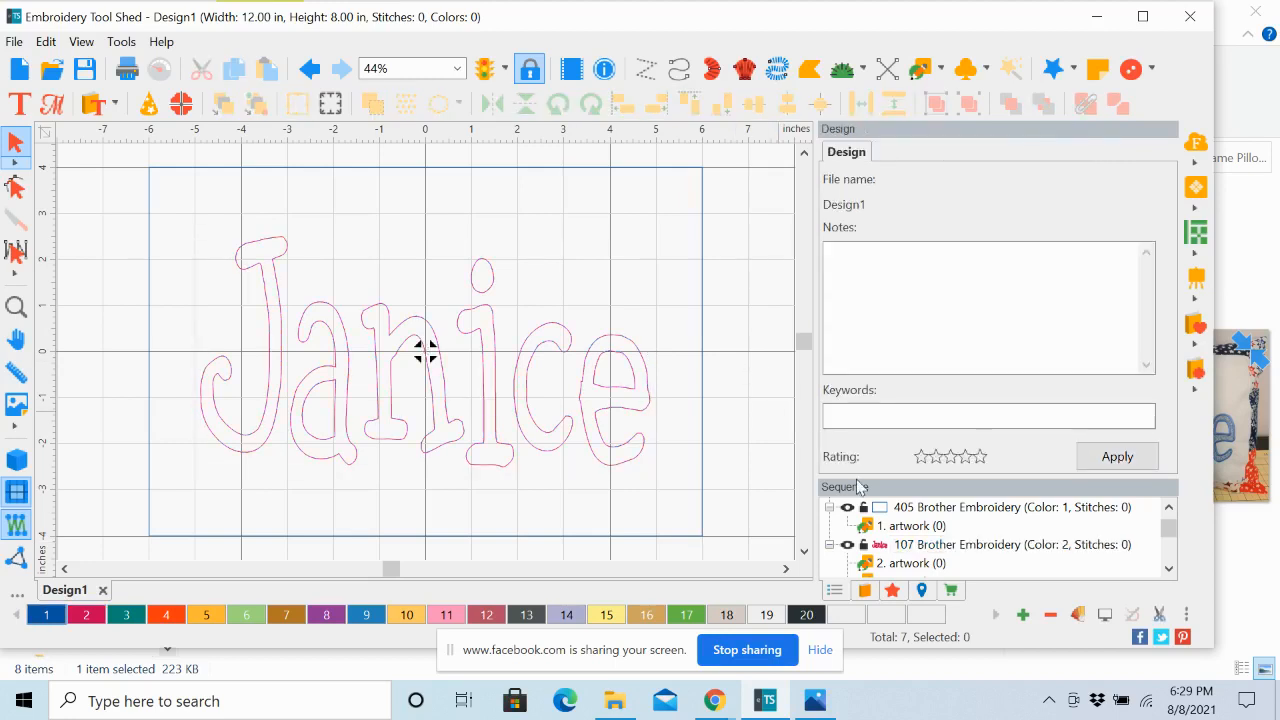
# Select the name's whole color 2 group and apply Center Origin to the rulers.
pyautogui.click(948, 550)
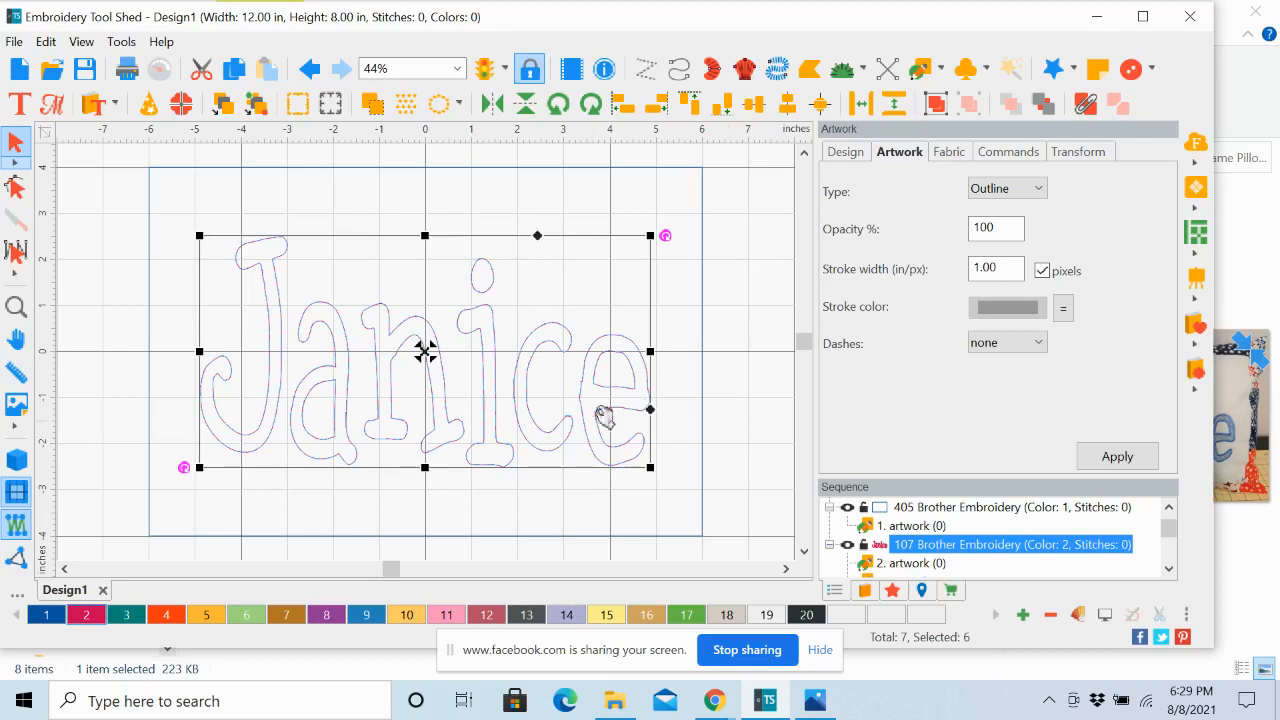
pyautogui.rightClick(533, 137)
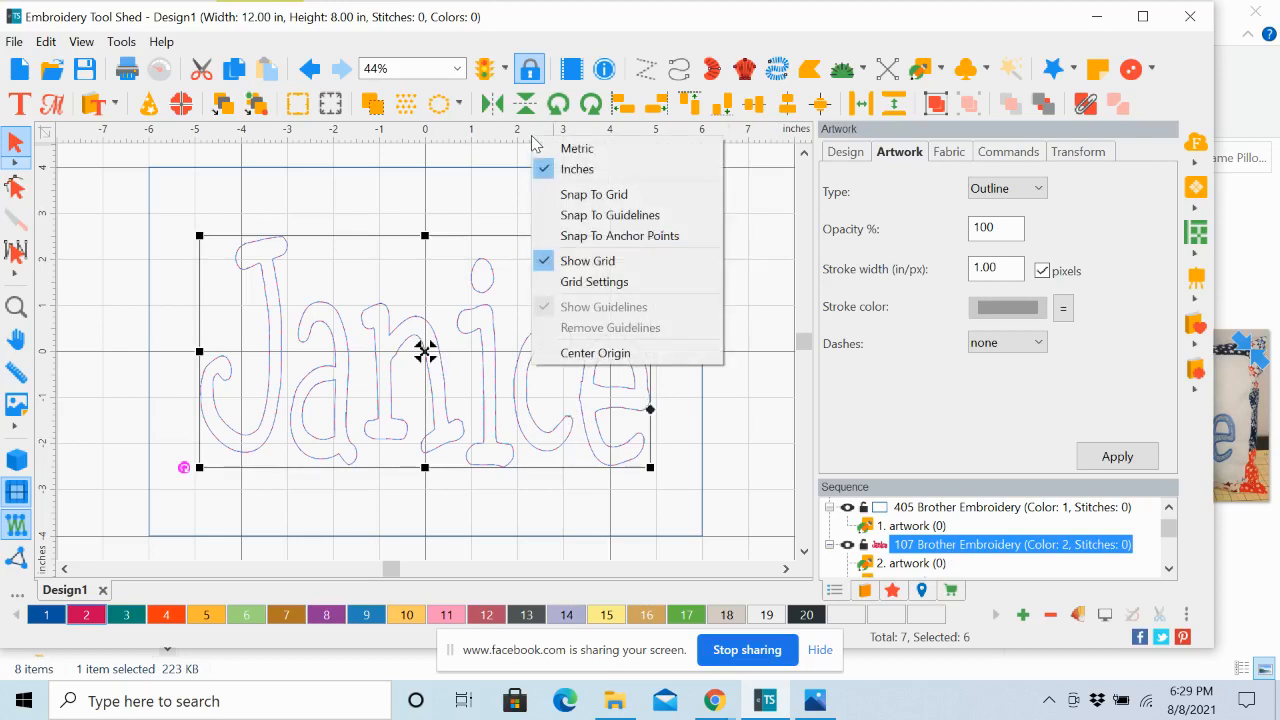
pyautogui.click(578, 353)
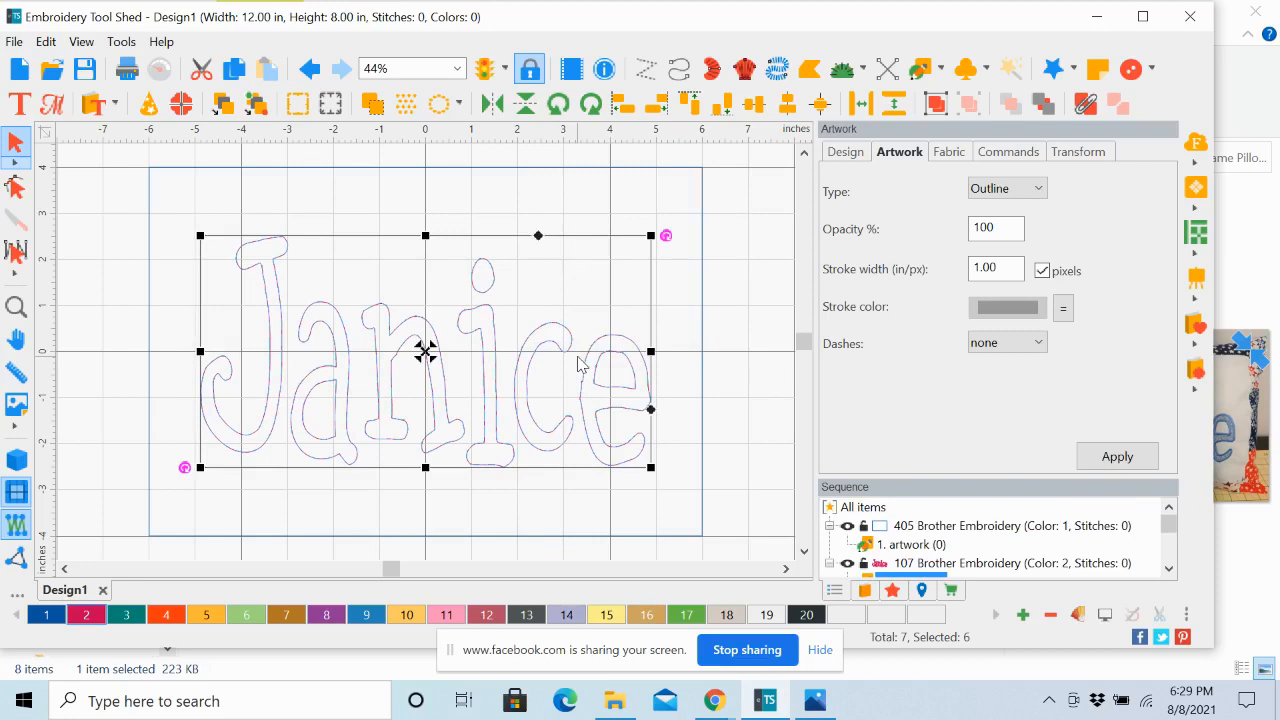
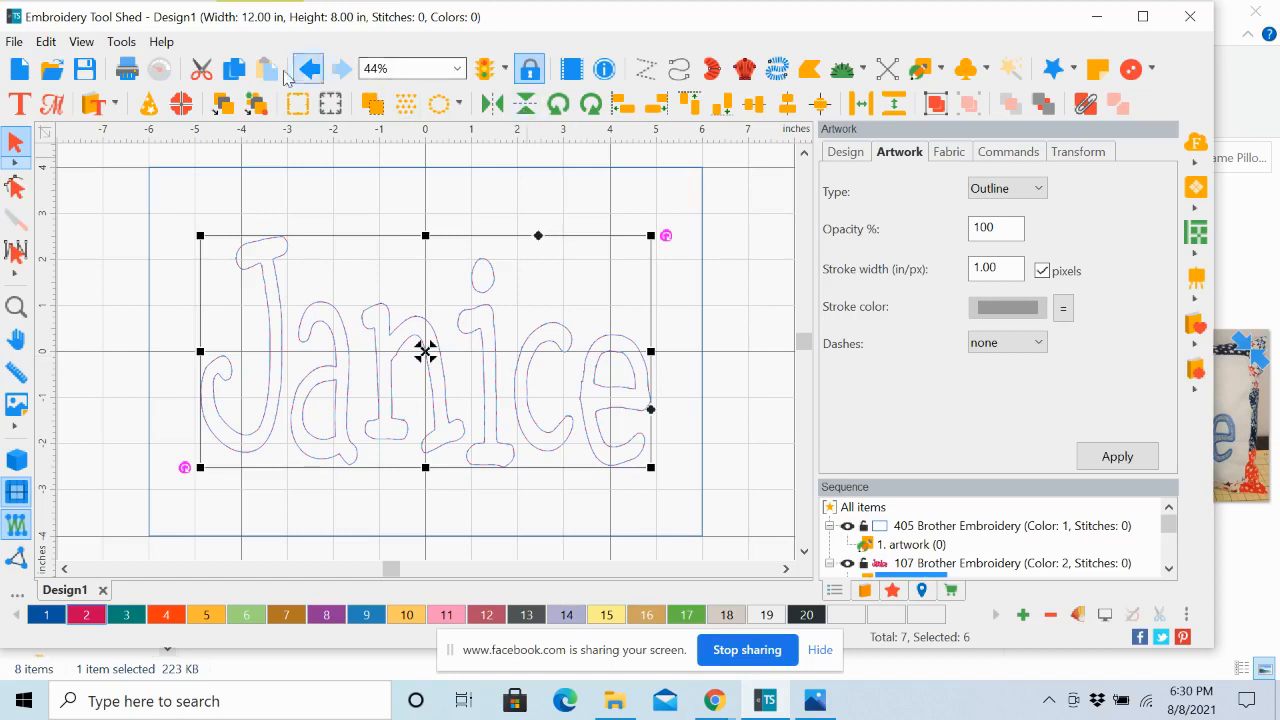
# Show the outline nodes of the name's third letter at 208% zoom for editing around its inner arch.
pyautogui.click(16, 307)
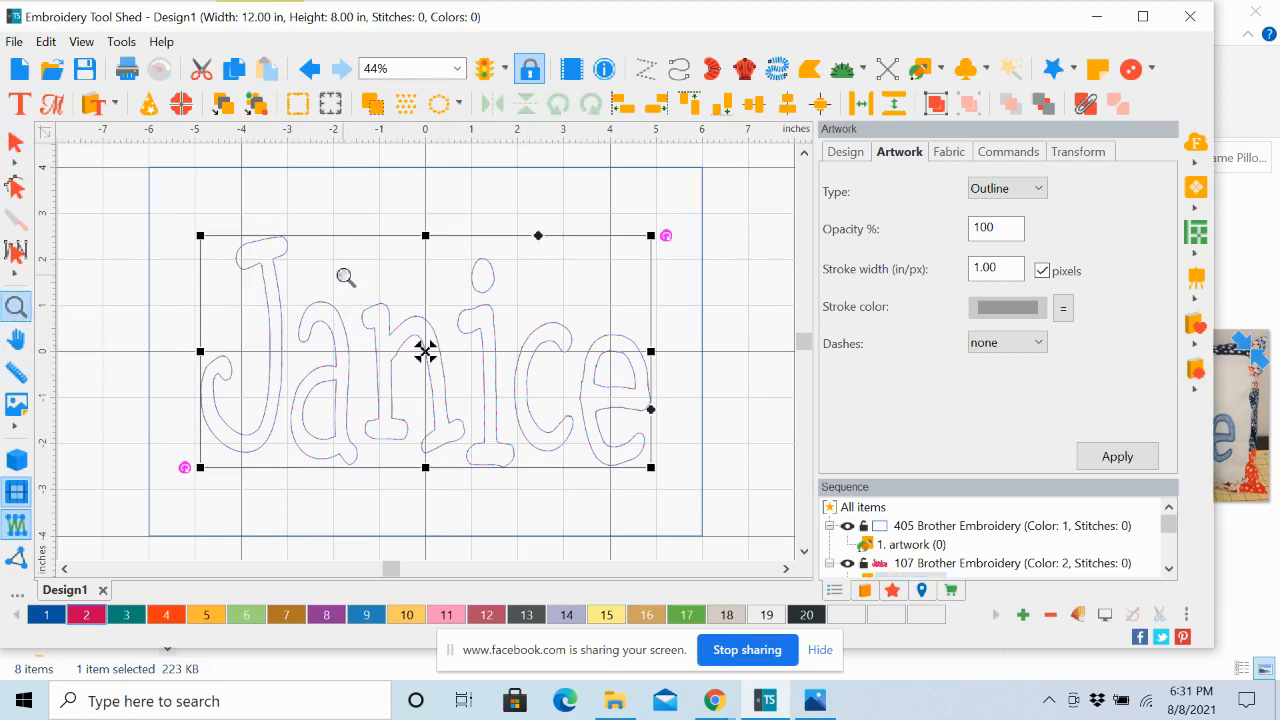
pyautogui.moveTo(343, 275); pyautogui.dragTo(471, 452)
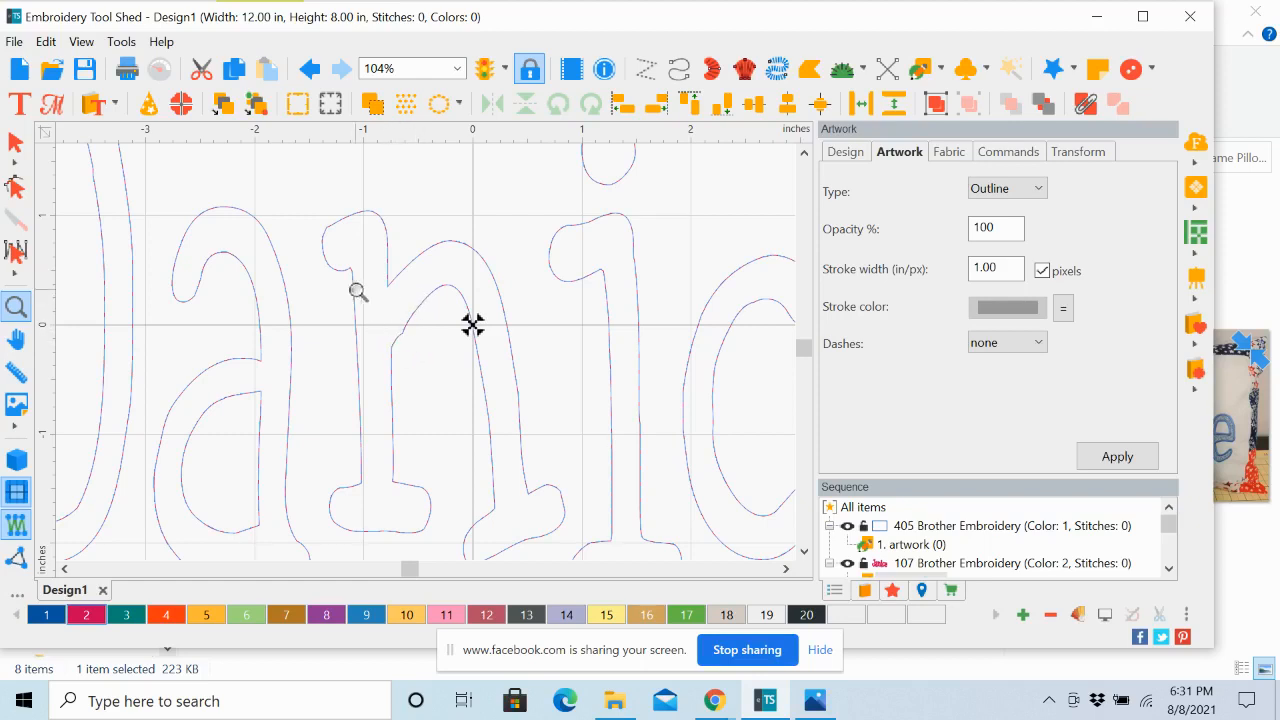
pyautogui.click(406, 317)
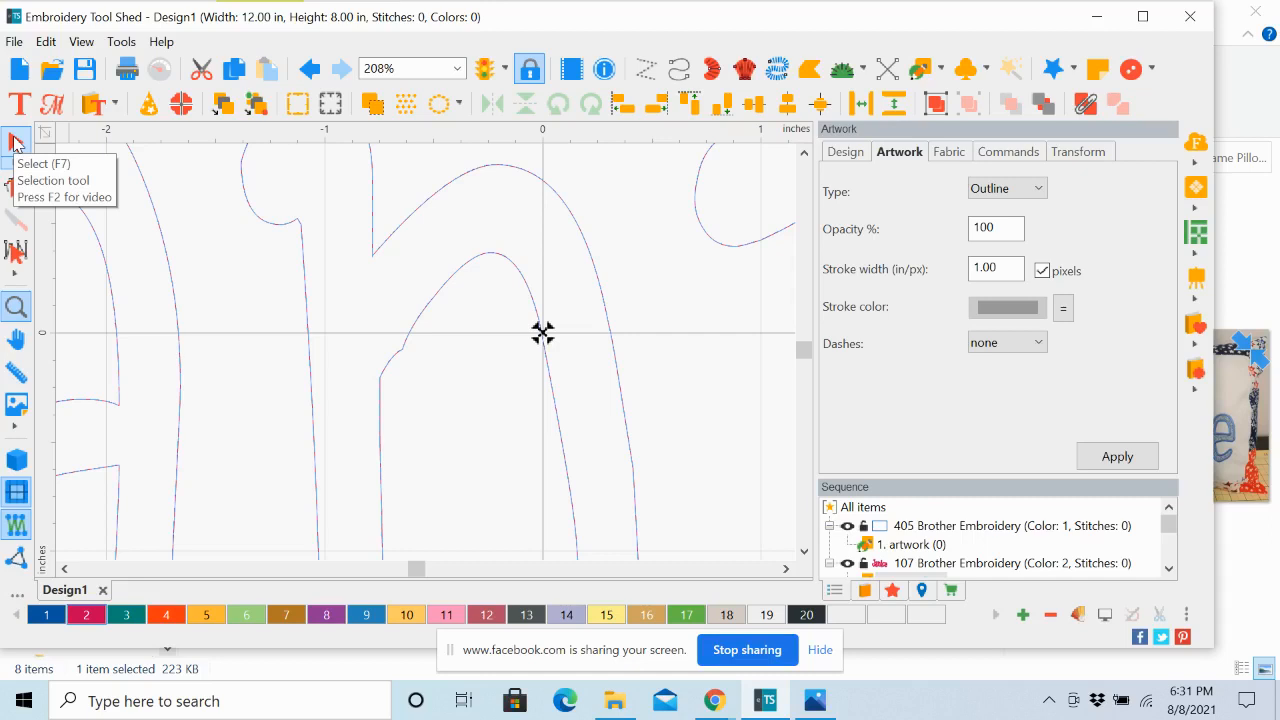
pyautogui.click(14, 189)
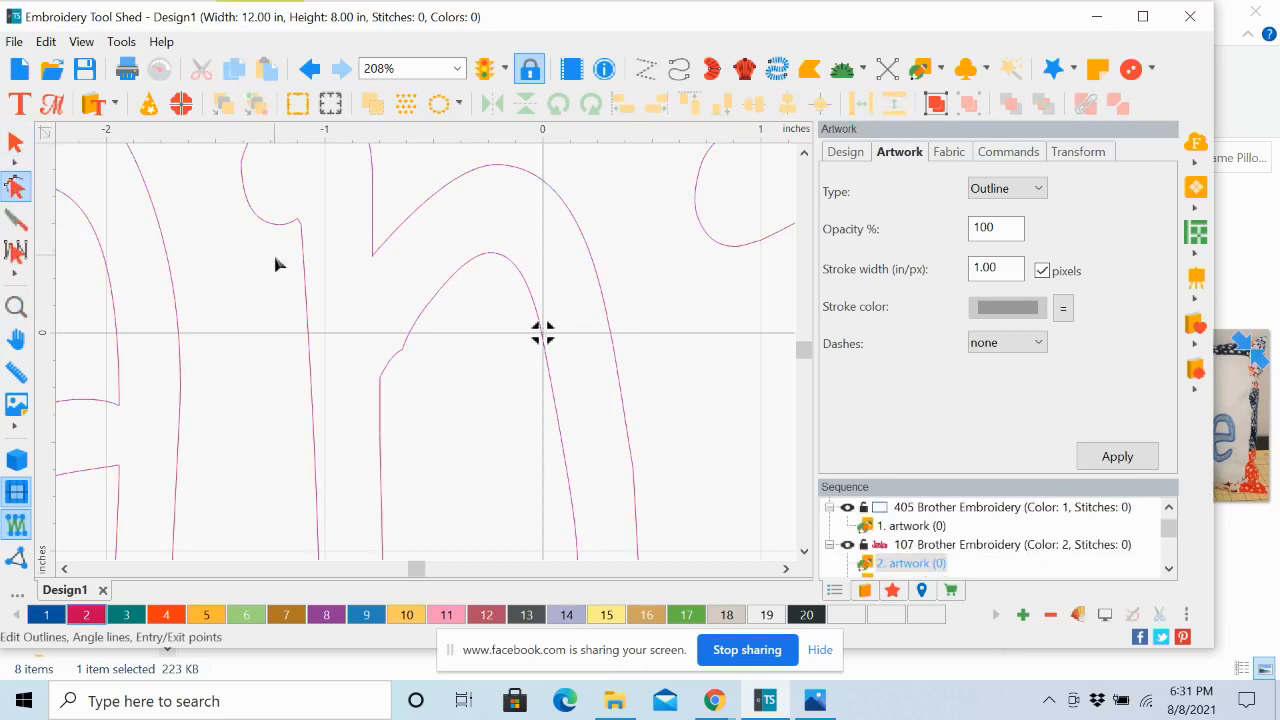
pyautogui.click(421, 321)
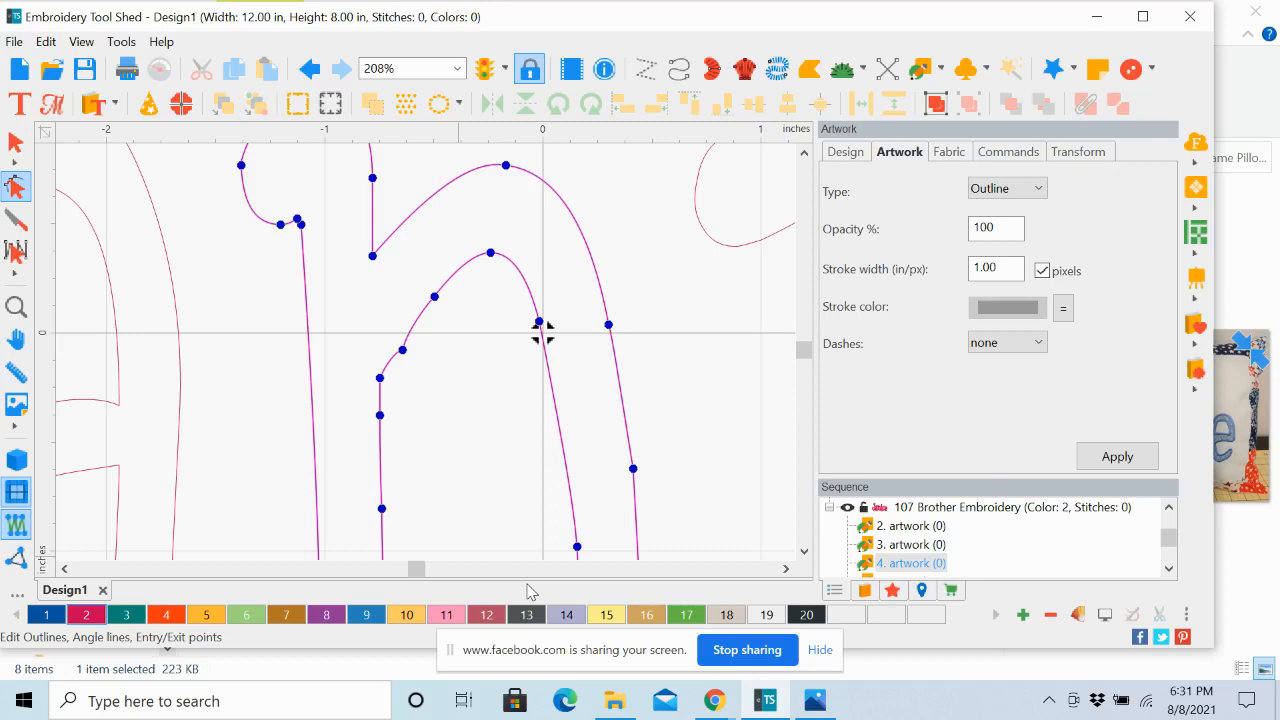
# Try pulling the kinked node on the third letter's inner arch inward and return it to its place.
pyautogui.click(402, 351)
pyautogui.moveTo(406, 354); pyautogui.dragTo(429, 372)
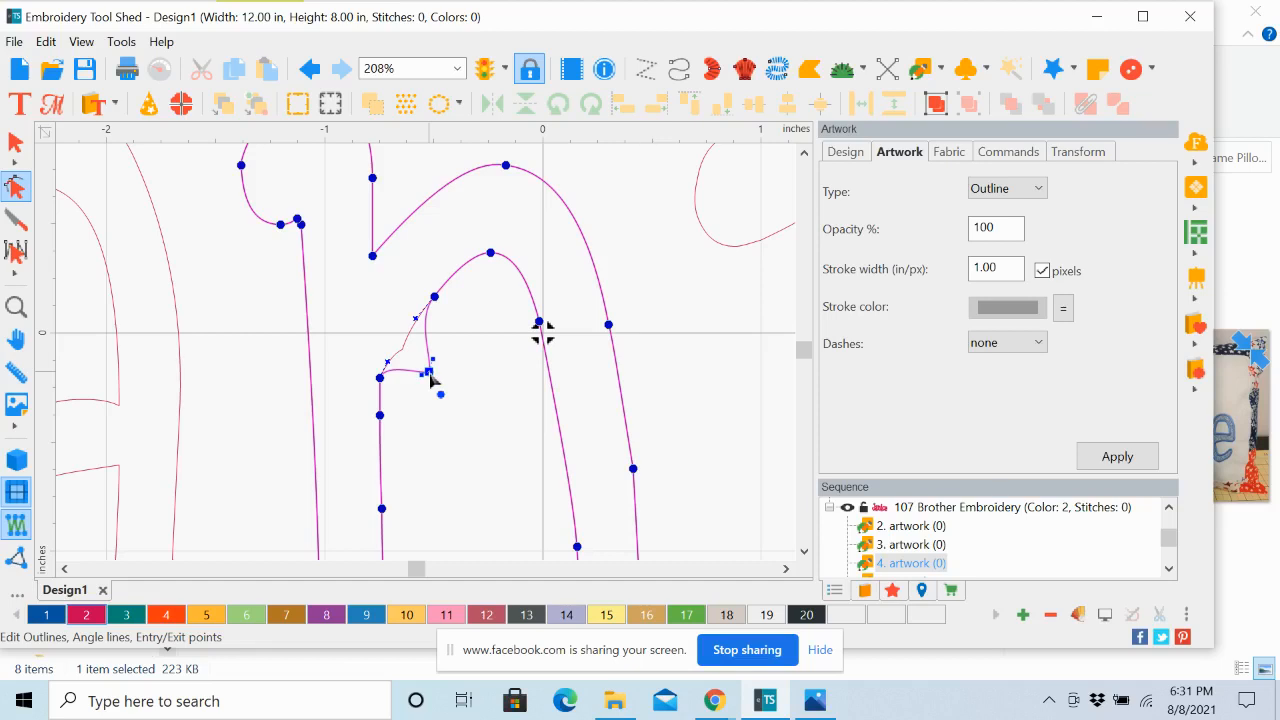
pyautogui.moveTo(430, 374); pyautogui.dragTo(403, 355)
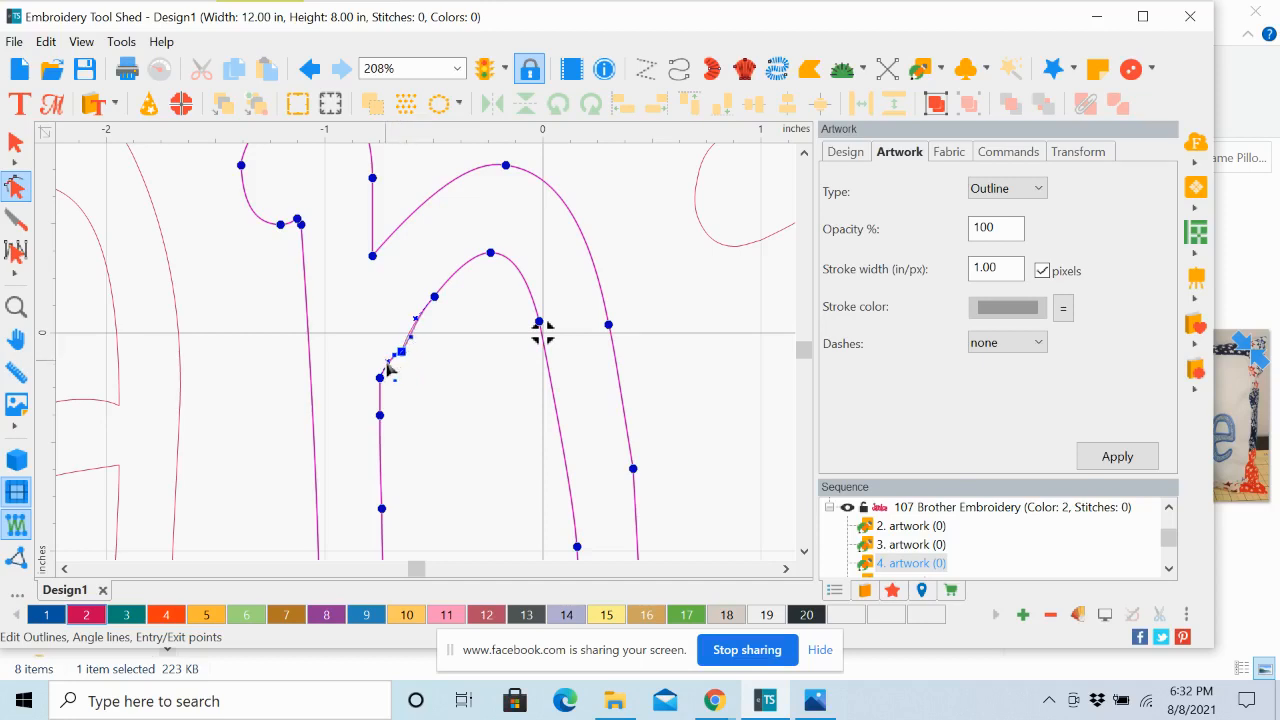
# Delete the kinked node on the third letter's inner arch just above where it meets the stem.
pyautogui.click(382, 374)
pyautogui.click(401, 353)
pyautogui.press('Delete')
# Nudge the node at the upper left of the third letter's left foot and the node on its right leg's outer edge slightly left.
pyautogui.click(805, 552)
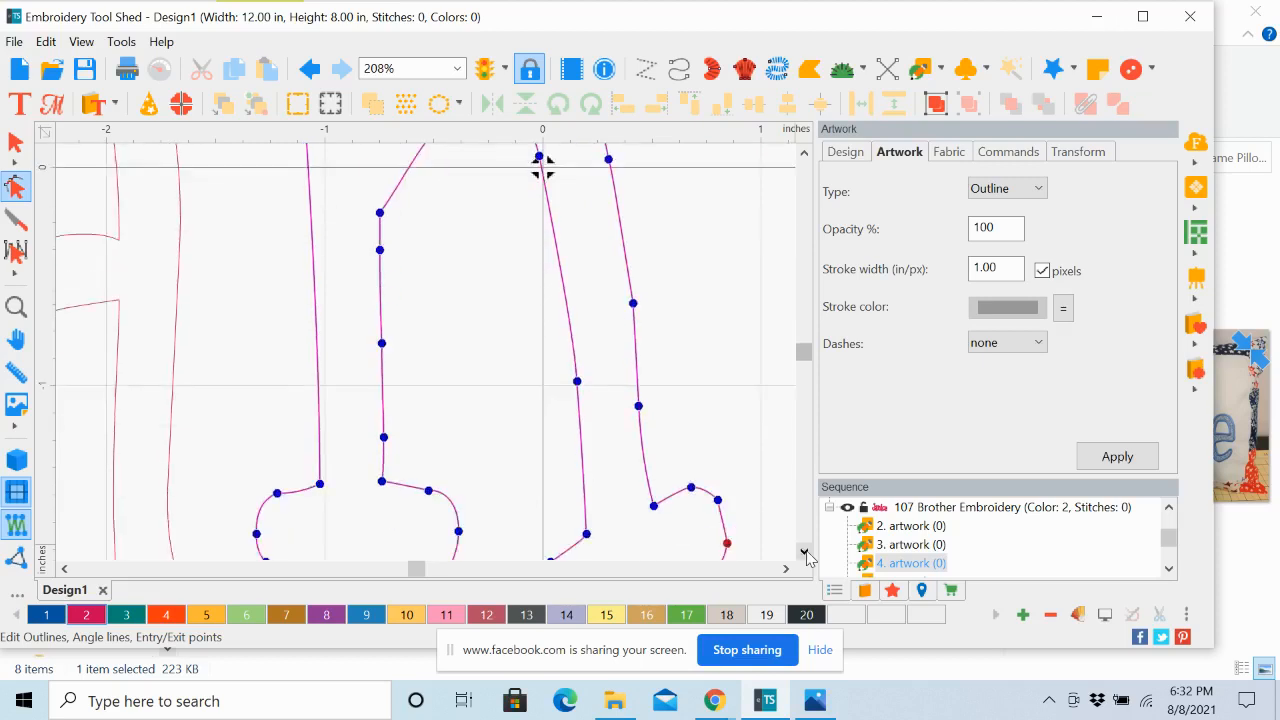
pyautogui.click(805, 552)
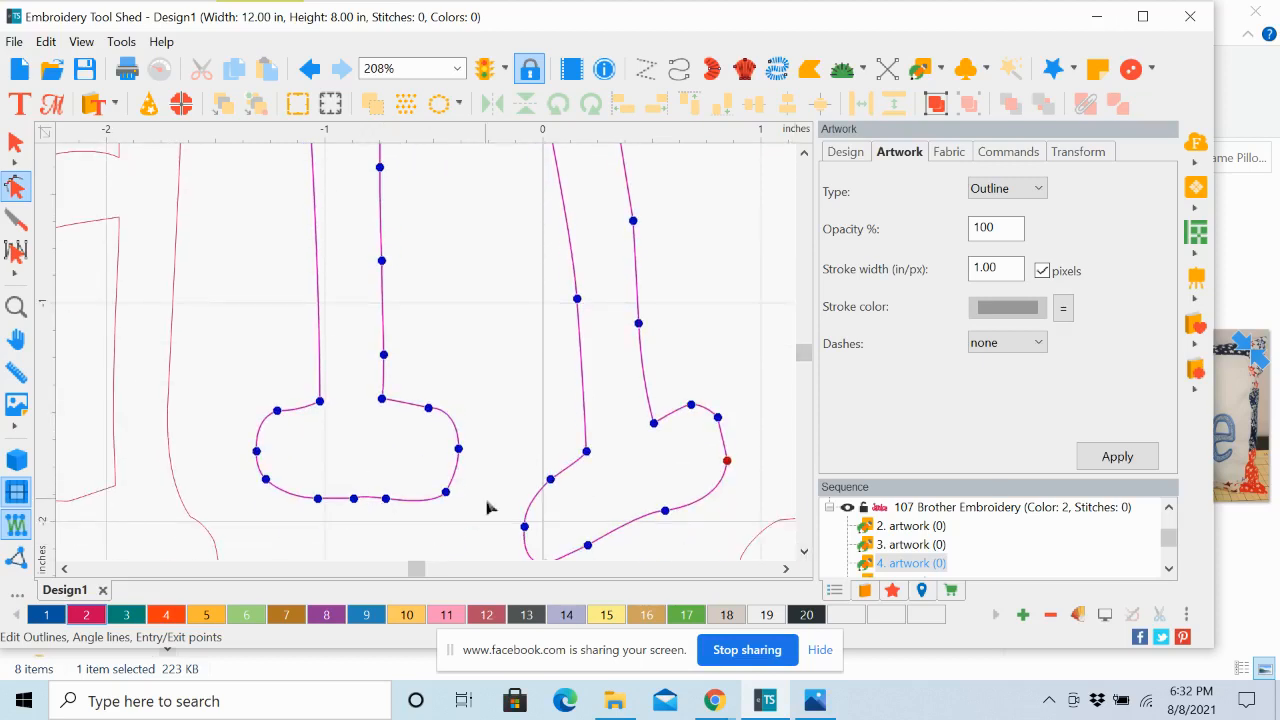
pyautogui.click(276, 411)
pyautogui.moveTo(277, 418); pyautogui.dragTo(276, 421)
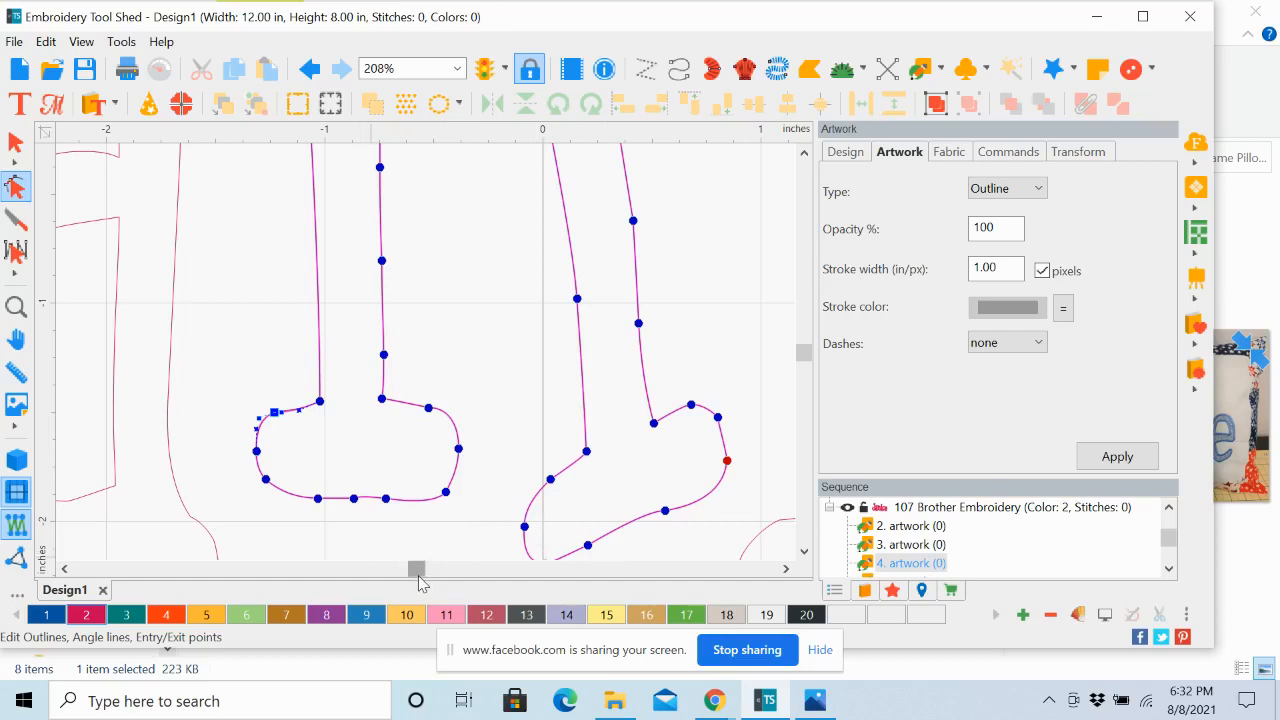
pyautogui.click(633, 221)
pyautogui.moveTo(634, 222); pyautogui.dragTo(631, 222)
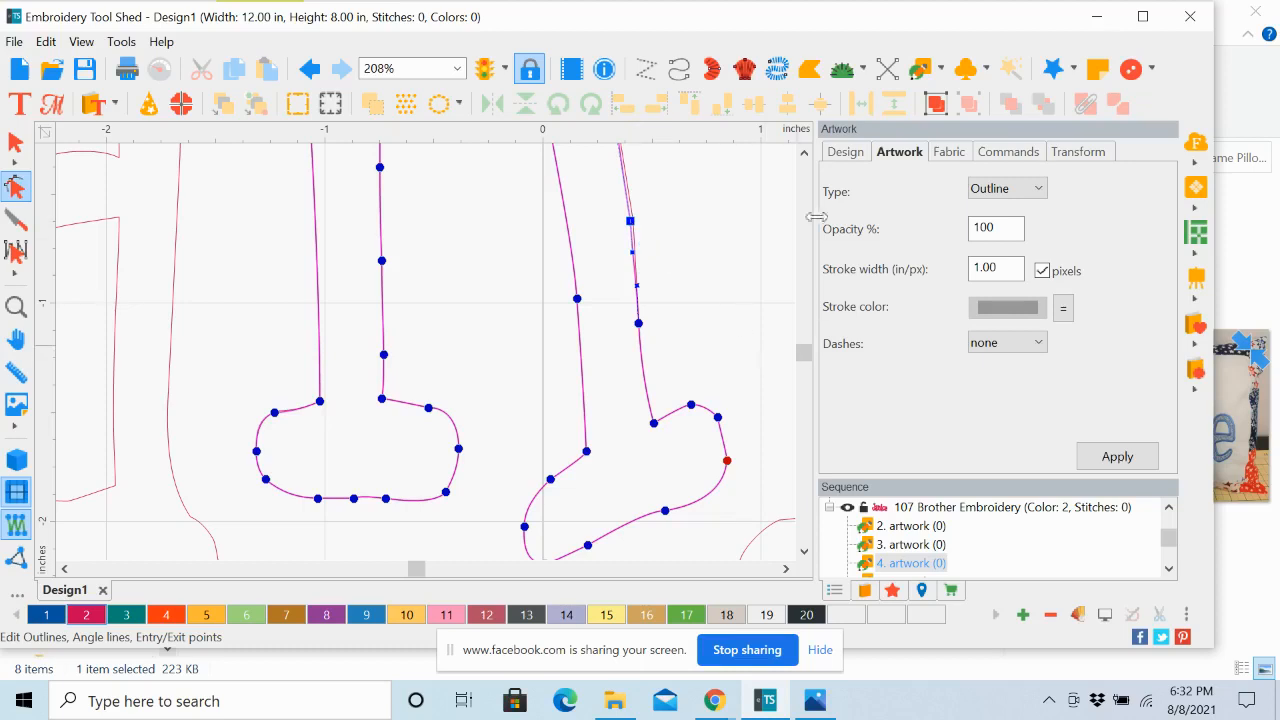
pyautogui.click(757, 309)
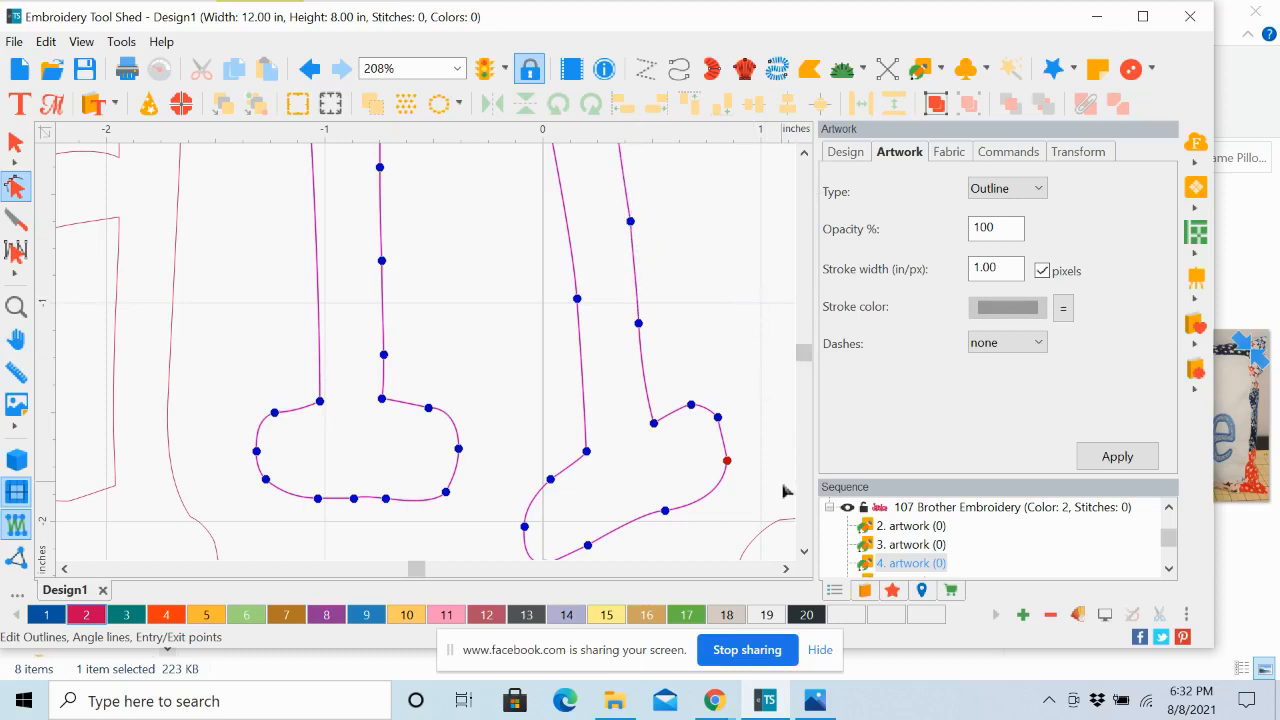
# Delete the two nodes that form the notch on the left outer edge of the name's last letter.
pyautogui.click(804, 154)
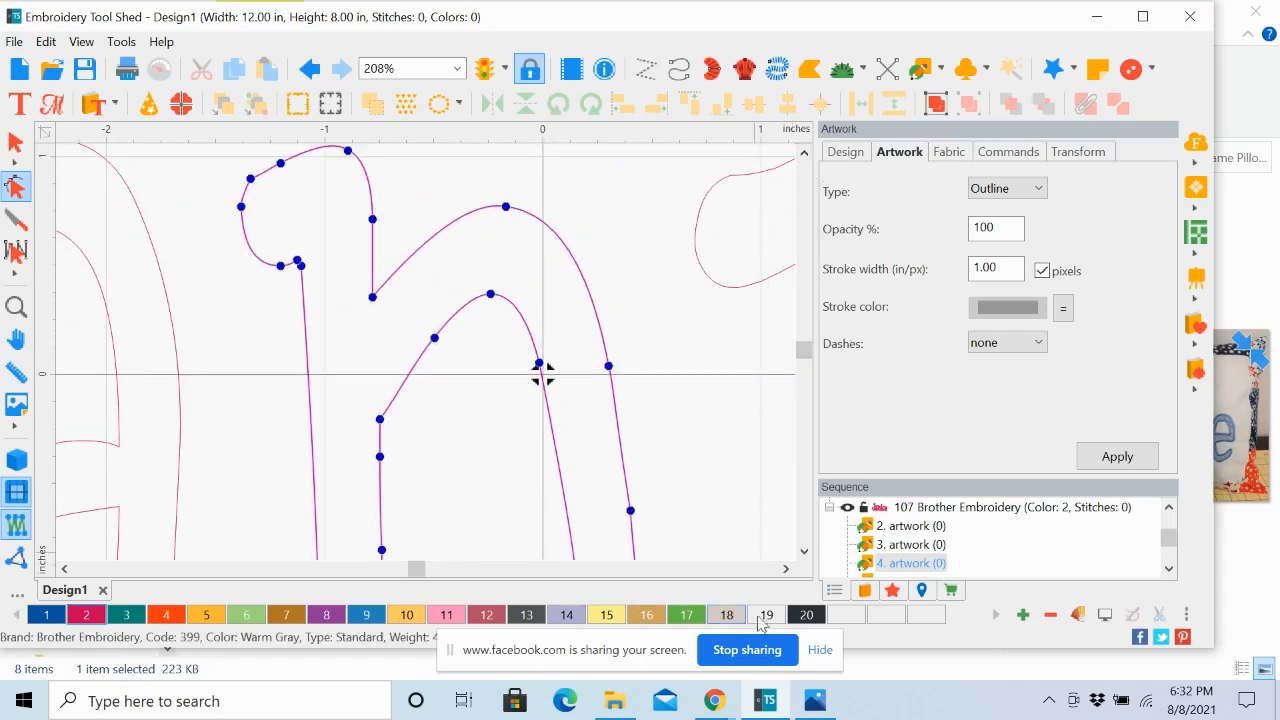
pyautogui.click(786, 569)
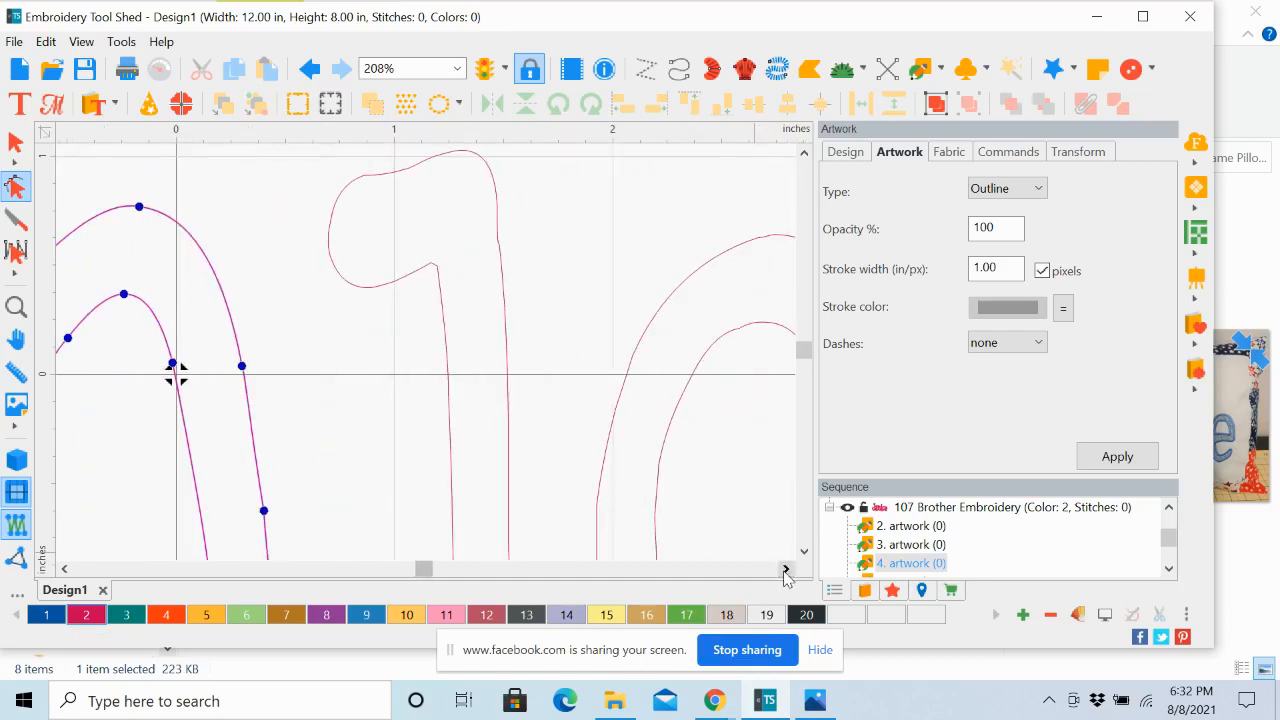
pyautogui.click(786, 569)
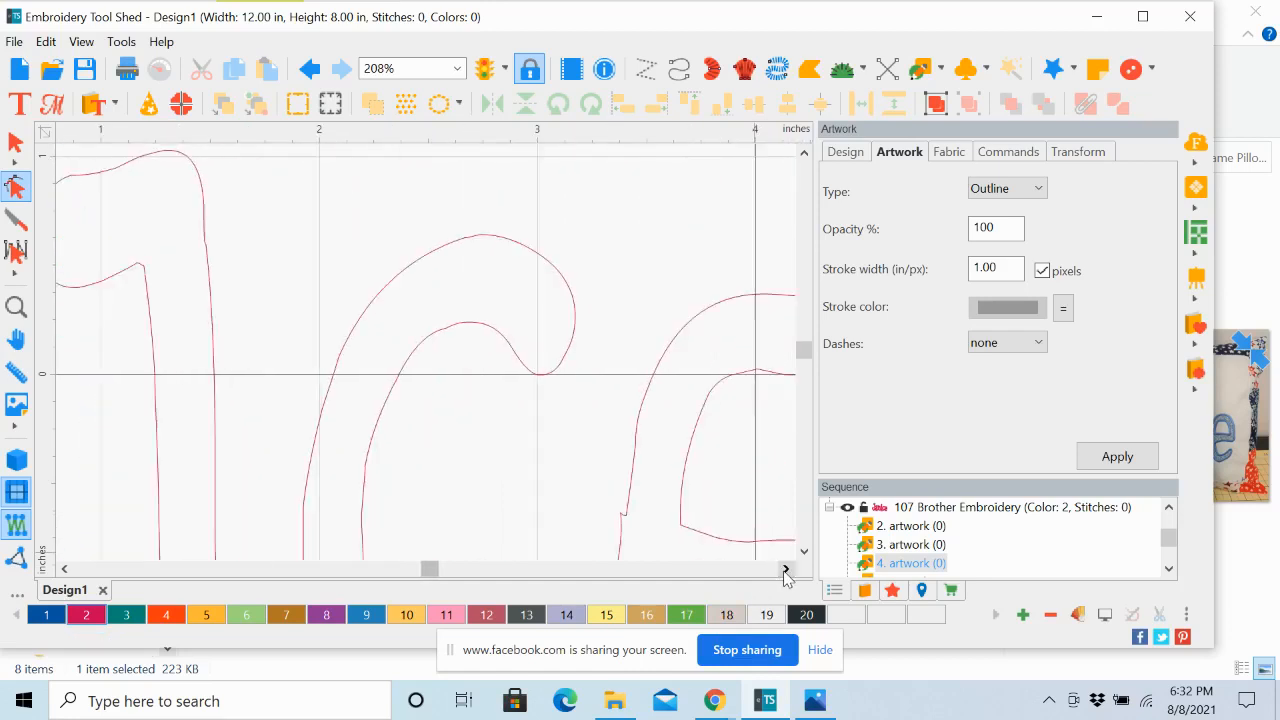
pyautogui.click(786, 569)
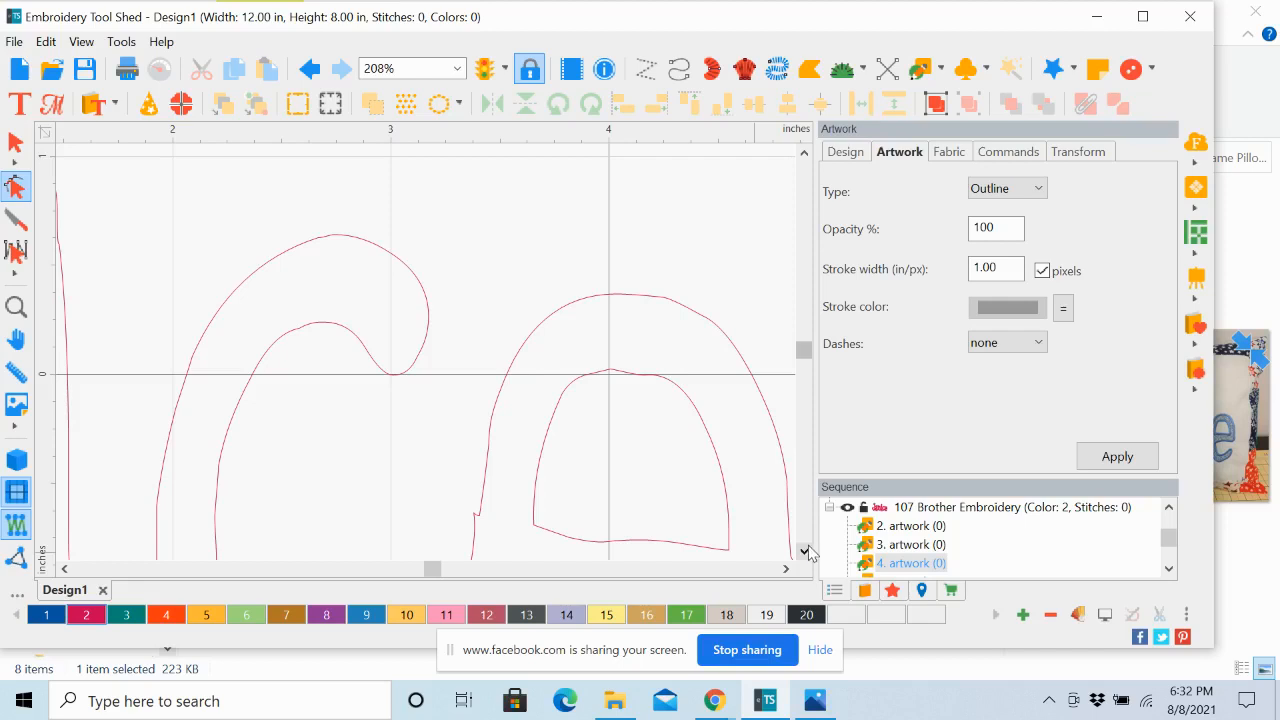
pyautogui.click(804, 551)
pyautogui.click(804, 551)
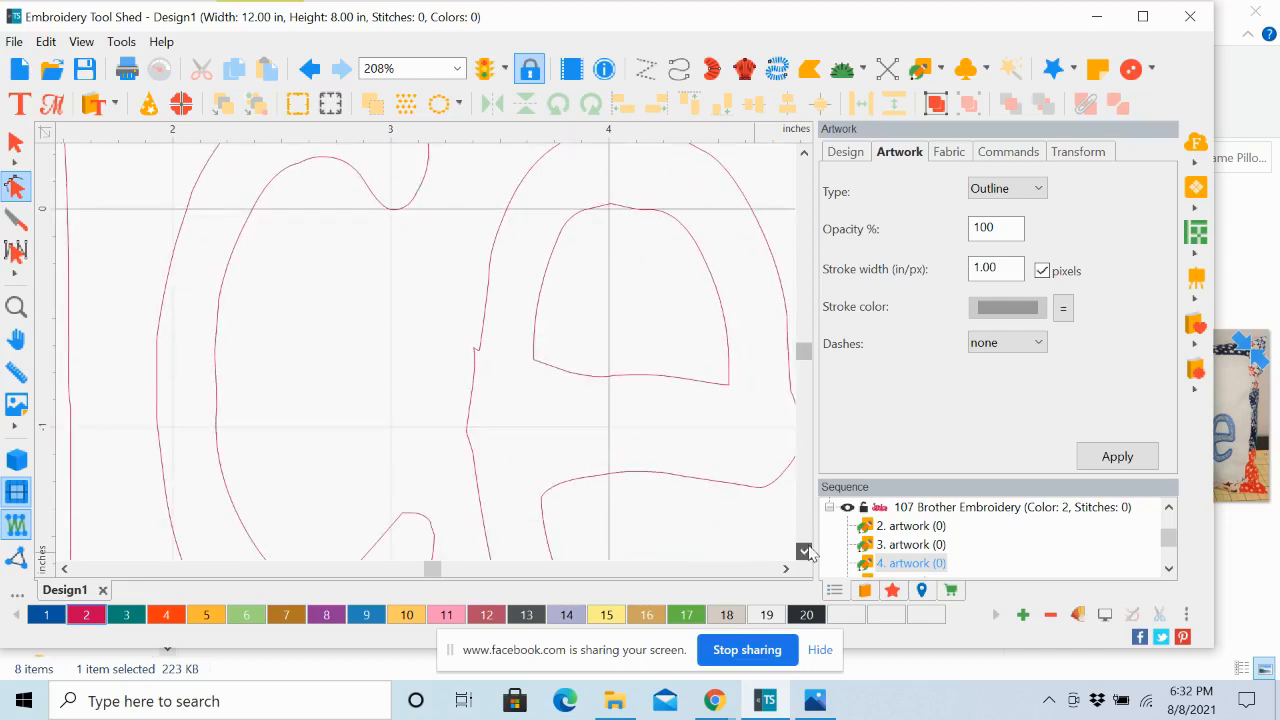
pyautogui.click(484, 305)
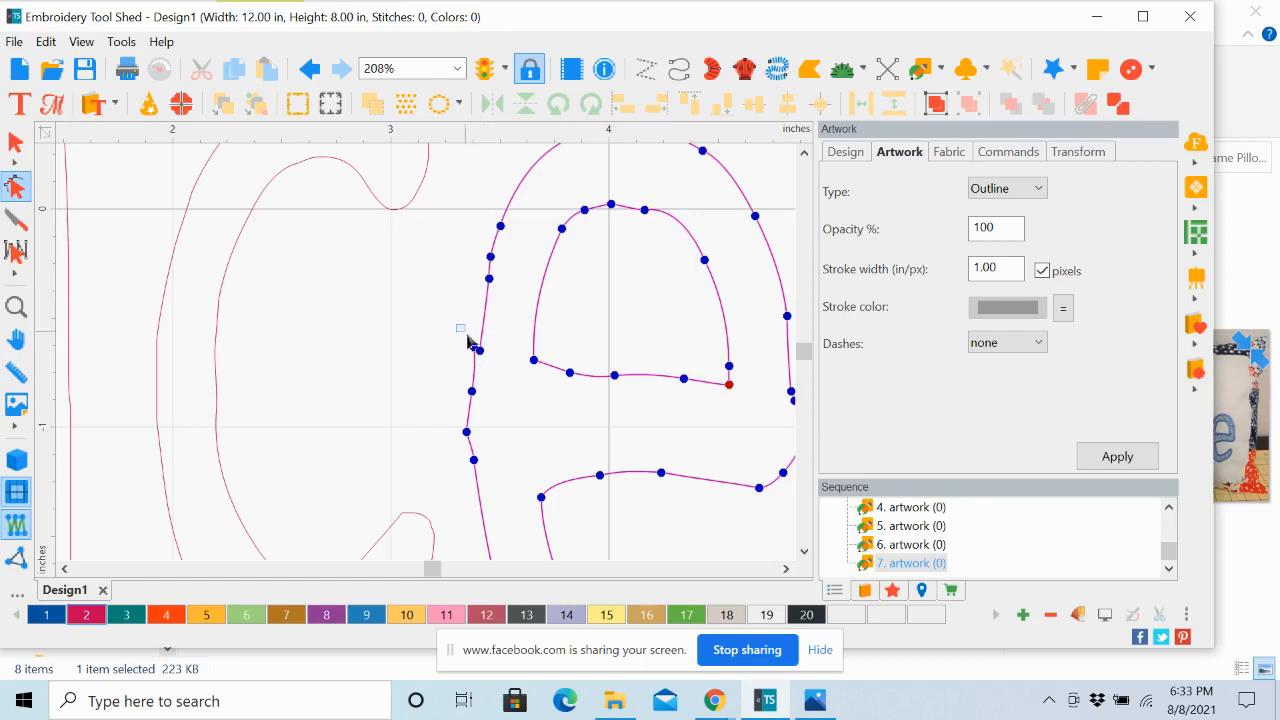
pyautogui.moveTo(468, 342); pyautogui.dragTo(502, 378)
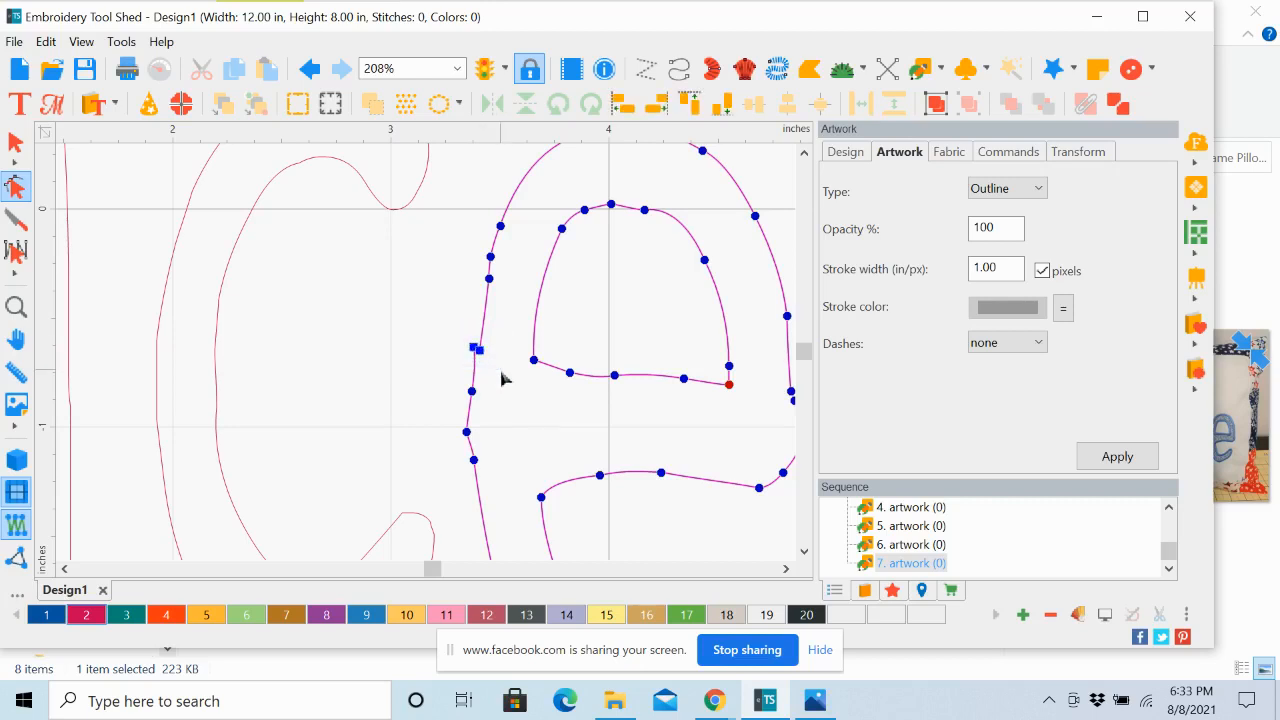
pyautogui.press('Delete')
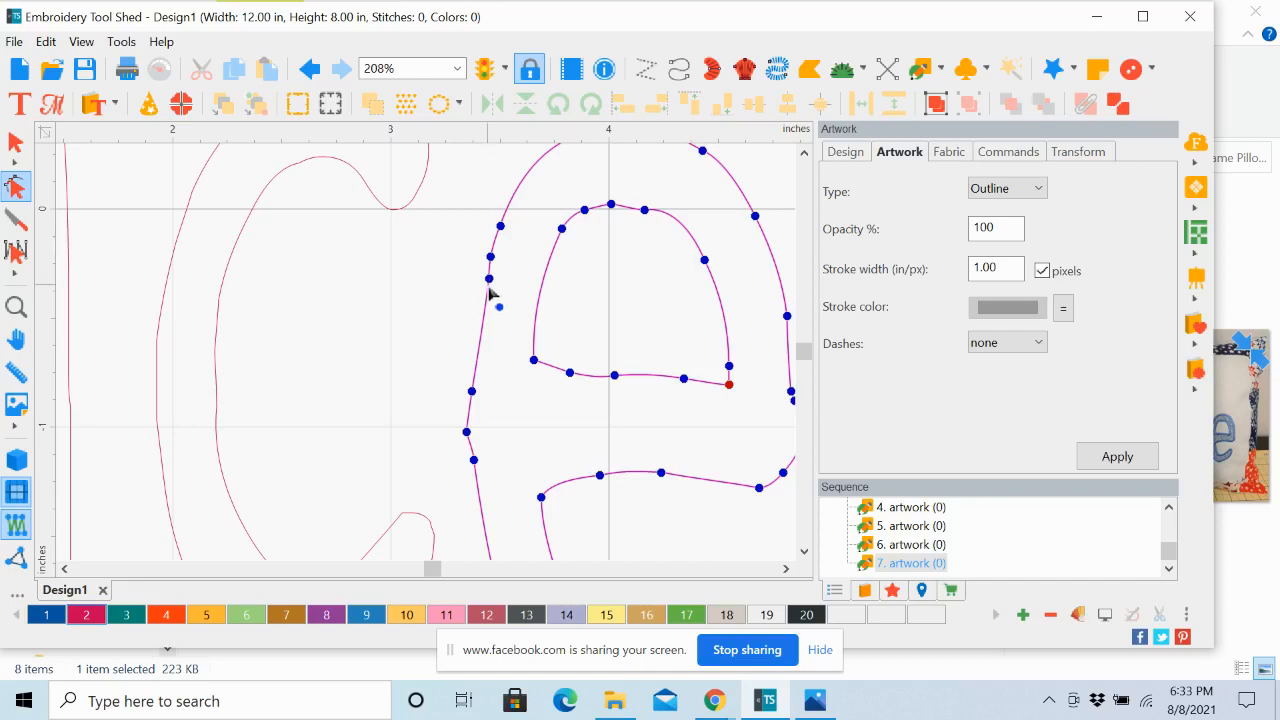
# Smooth the last letter's left outer edge by shifting two of its nodes, and slightly raise the node on its lower opening.
pyautogui.moveTo(488, 290); pyautogui.dragTo(486, 295)
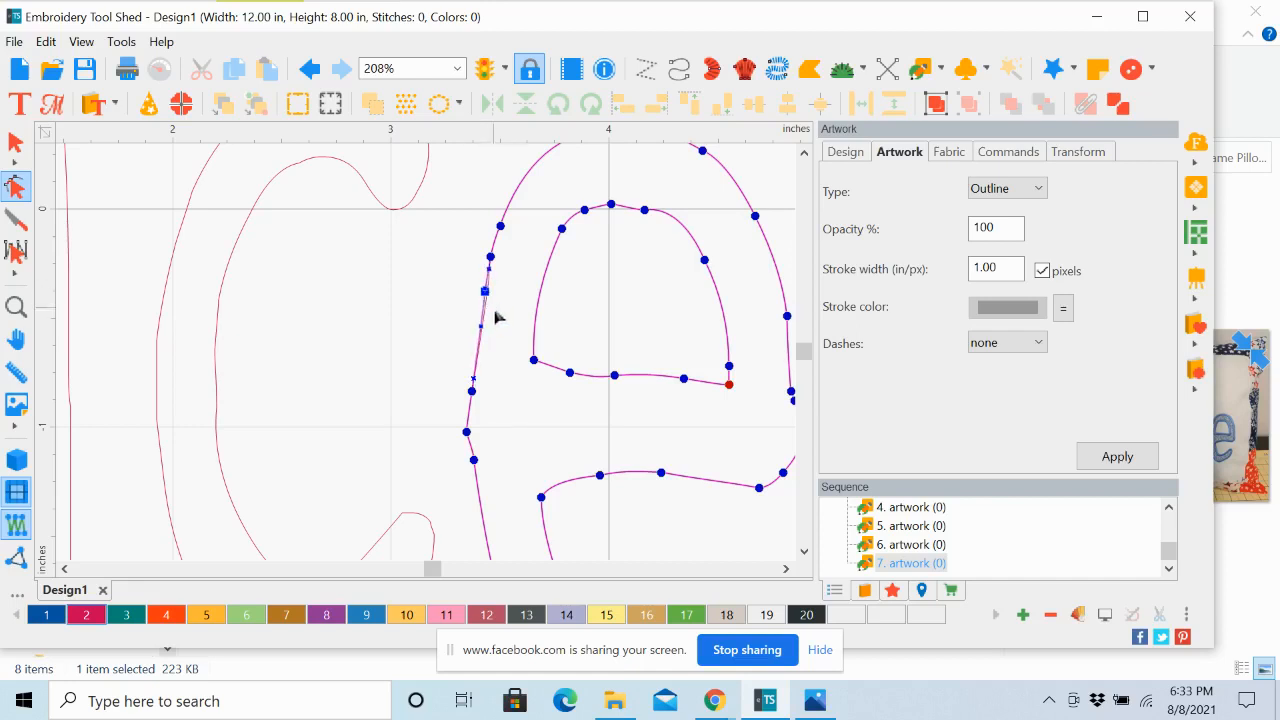
pyautogui.click(497, 320)
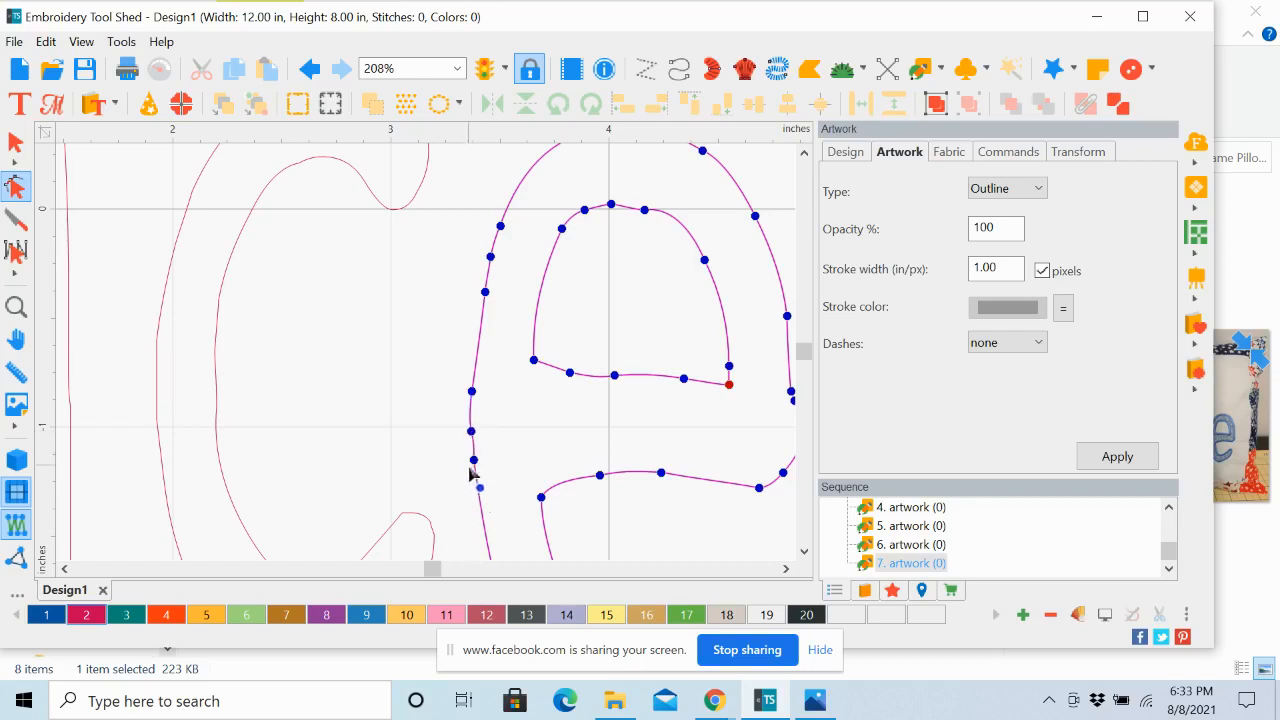
pyautogui.click(601, 476)
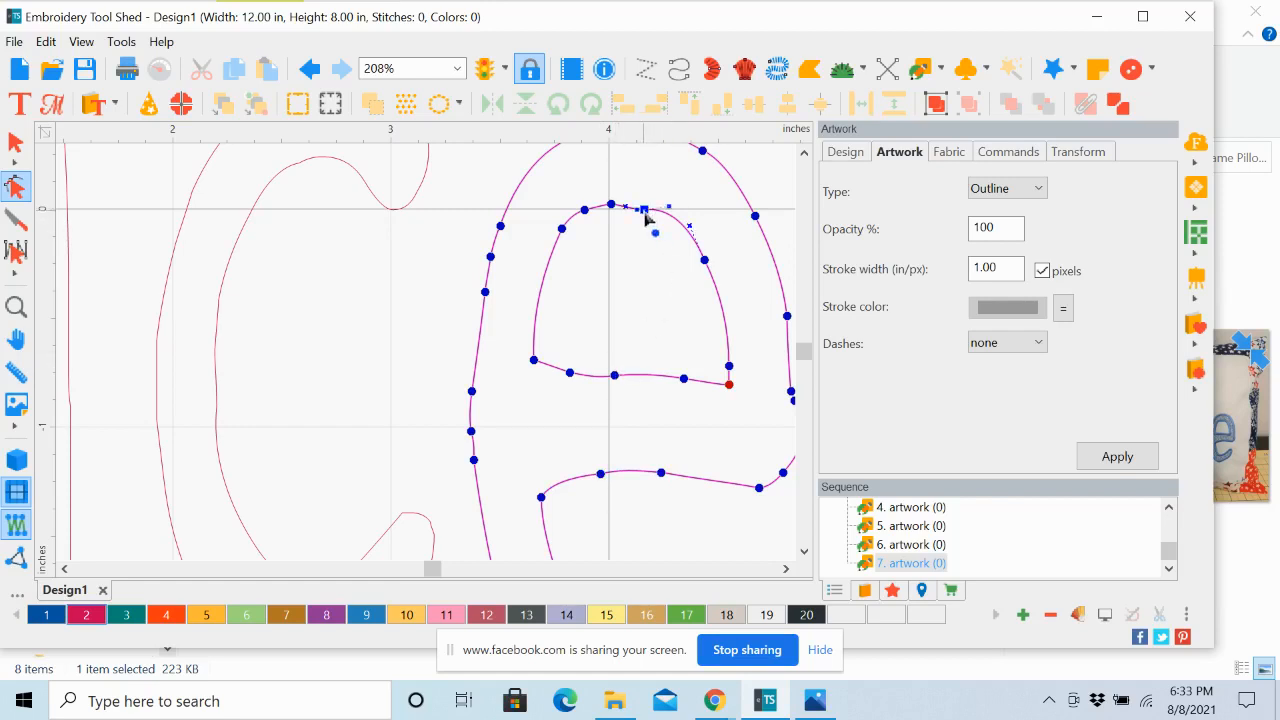
# Smooth the curve at the top right of the last letter's enclosed opening and delete the extra node on its right outer edge.
pyautogui.moveTo(645, 213); pyautogui.dragTo(648, 209)
pyautogui.moveTo(669, 210); pyautogui.dragTo(671, 219)
pyautogui.click(670, 217)
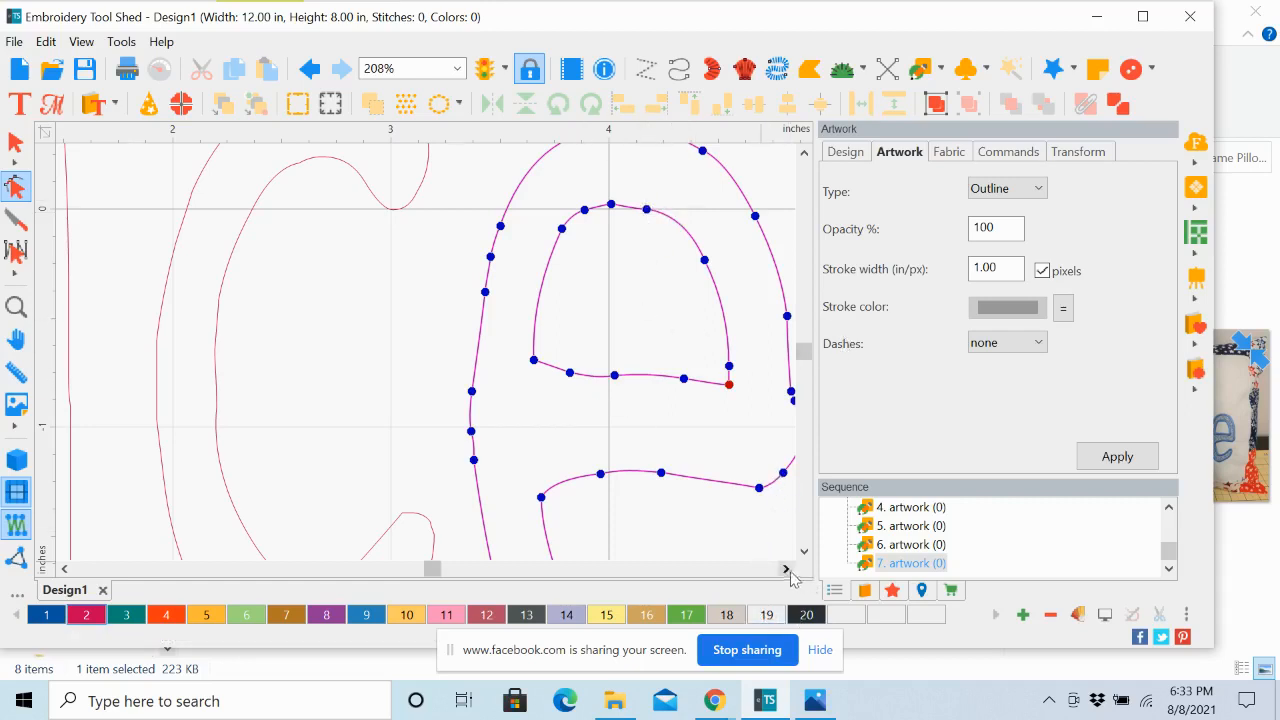
pyautogui.click(787, 570)
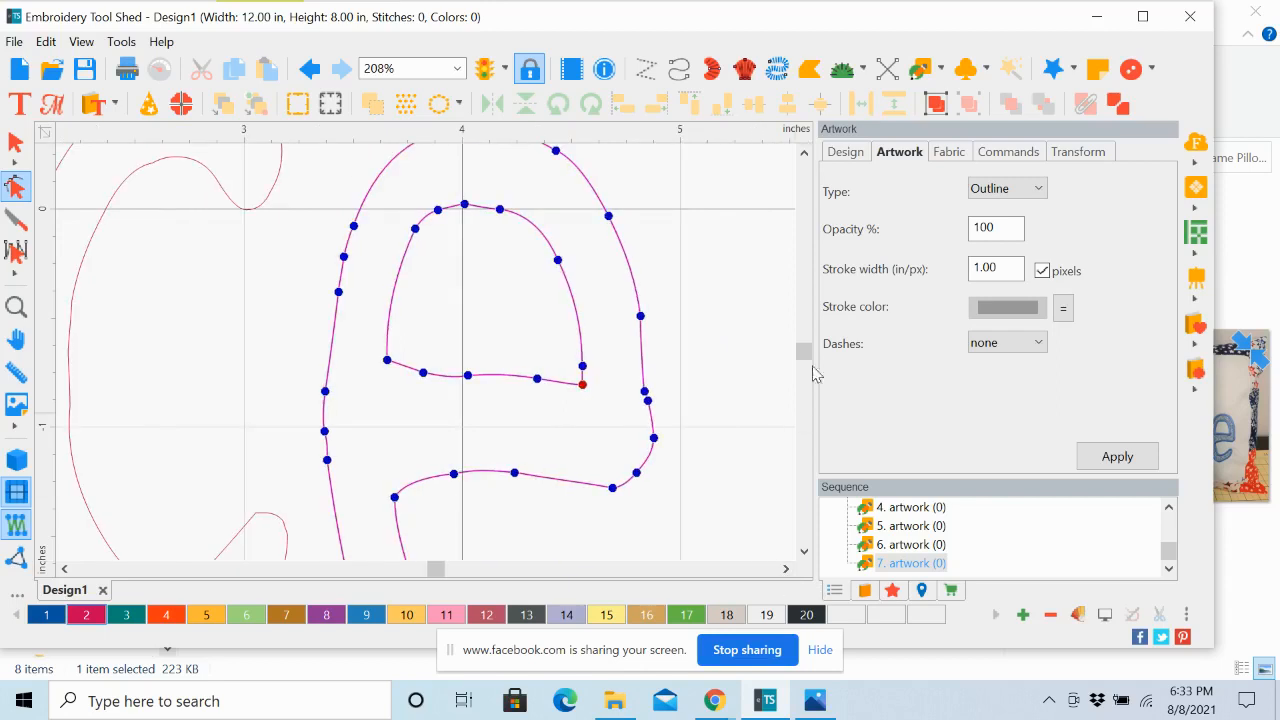
pyautogui.click(648, 400)
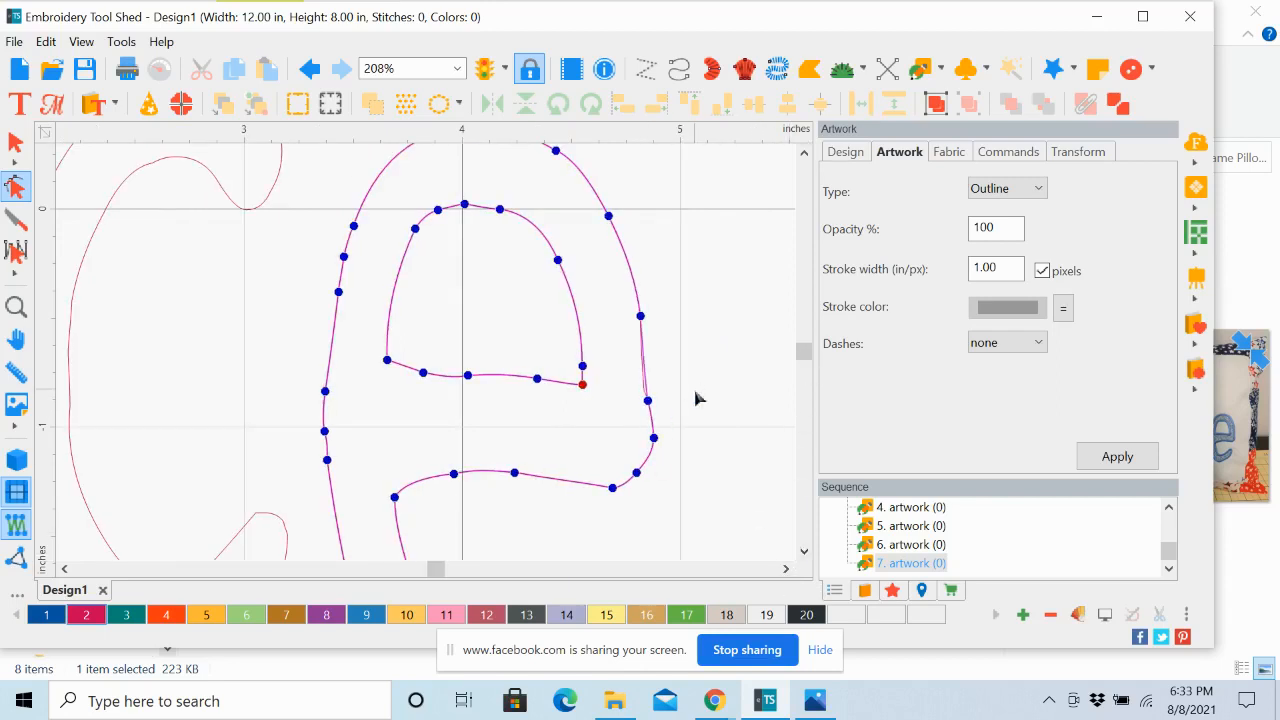
# Move the lowest node on the bottom edge of the fourth letter's foot slightly left.
pyautogui.click(804, 551)
pyautogui.click(804, 551)
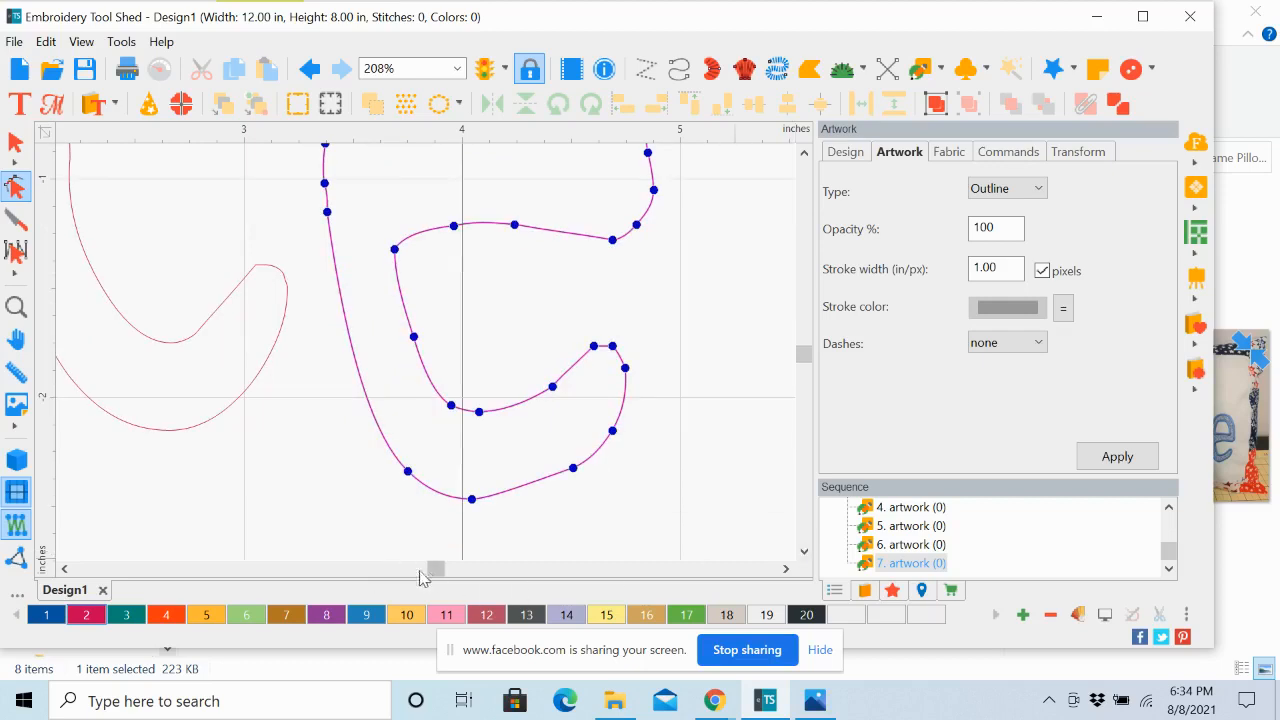
pyautogui.click(65, 569)
pyautogui.click(65, 569)
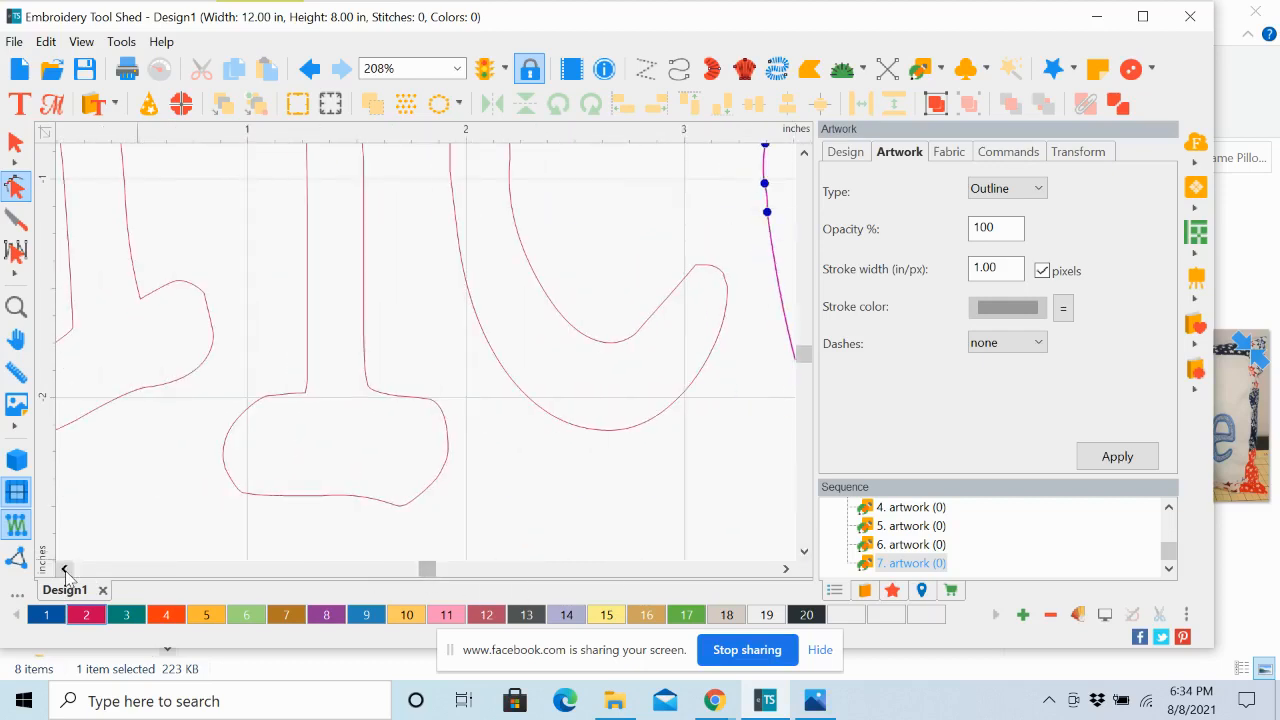
pyautogui.click(65, 569)
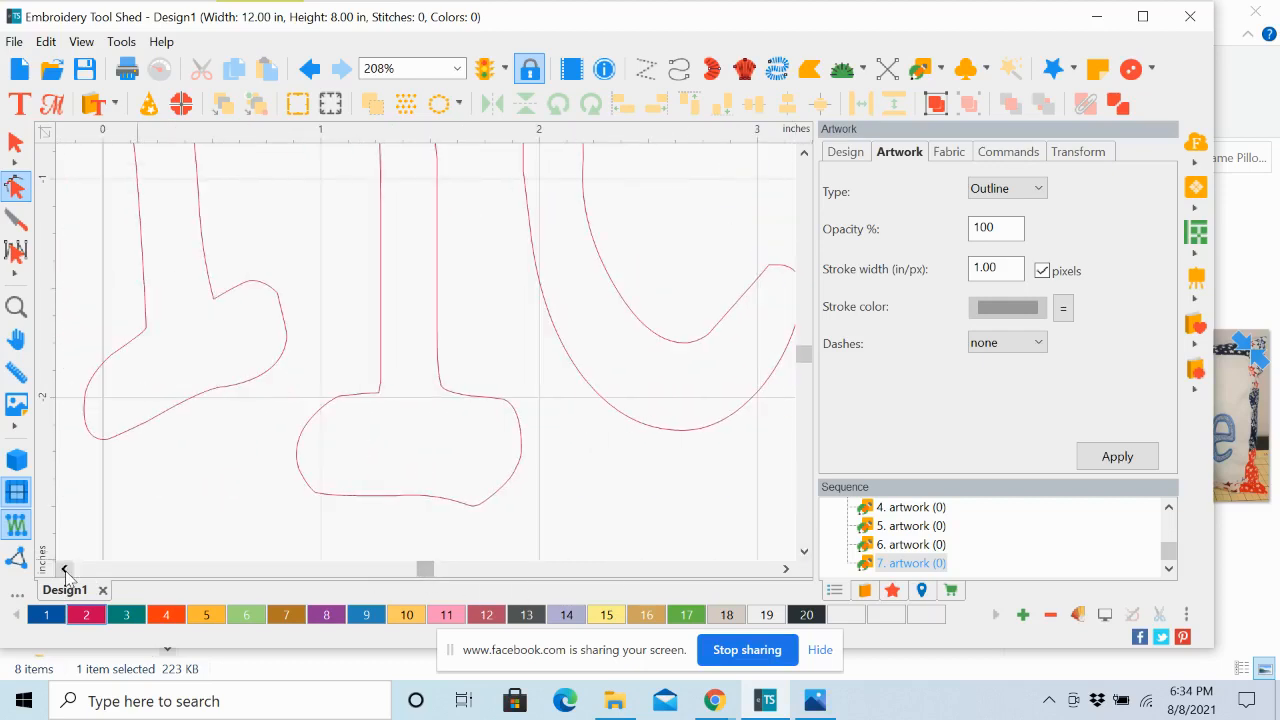
pyautogui.click(481, 510)
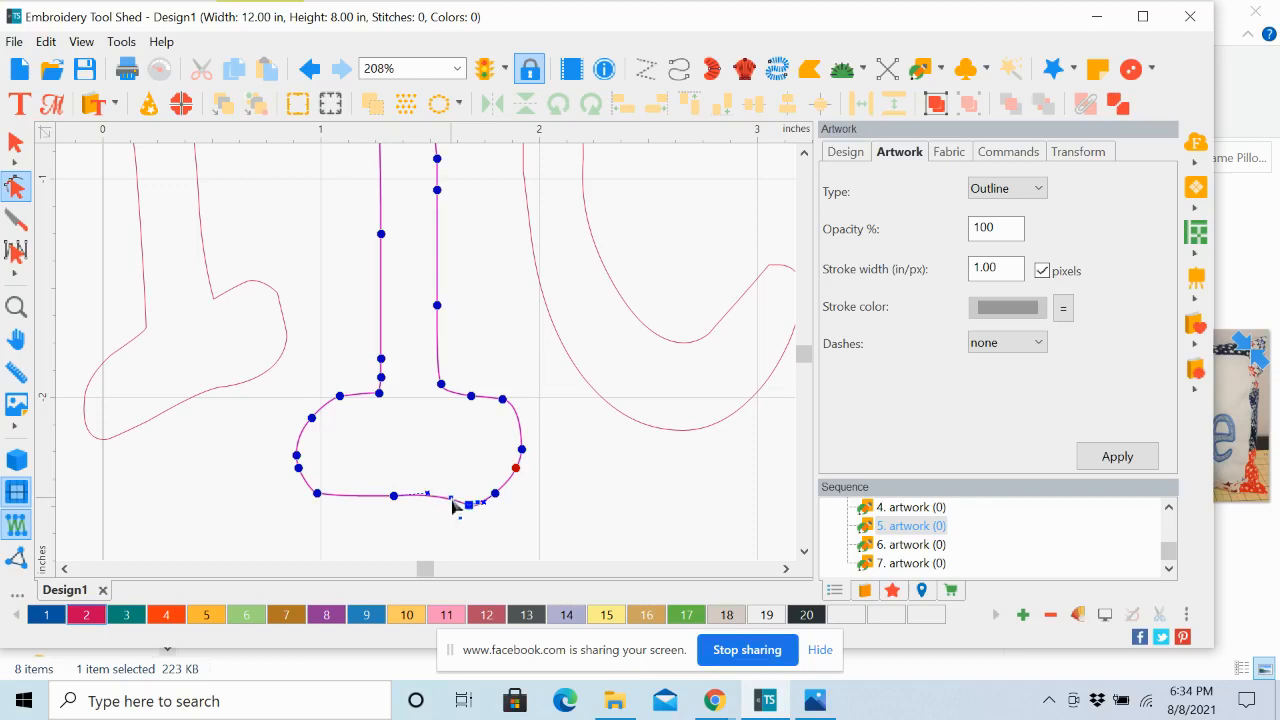
pyautogui.click(456, 507)
pyautogui.click(66, 570)
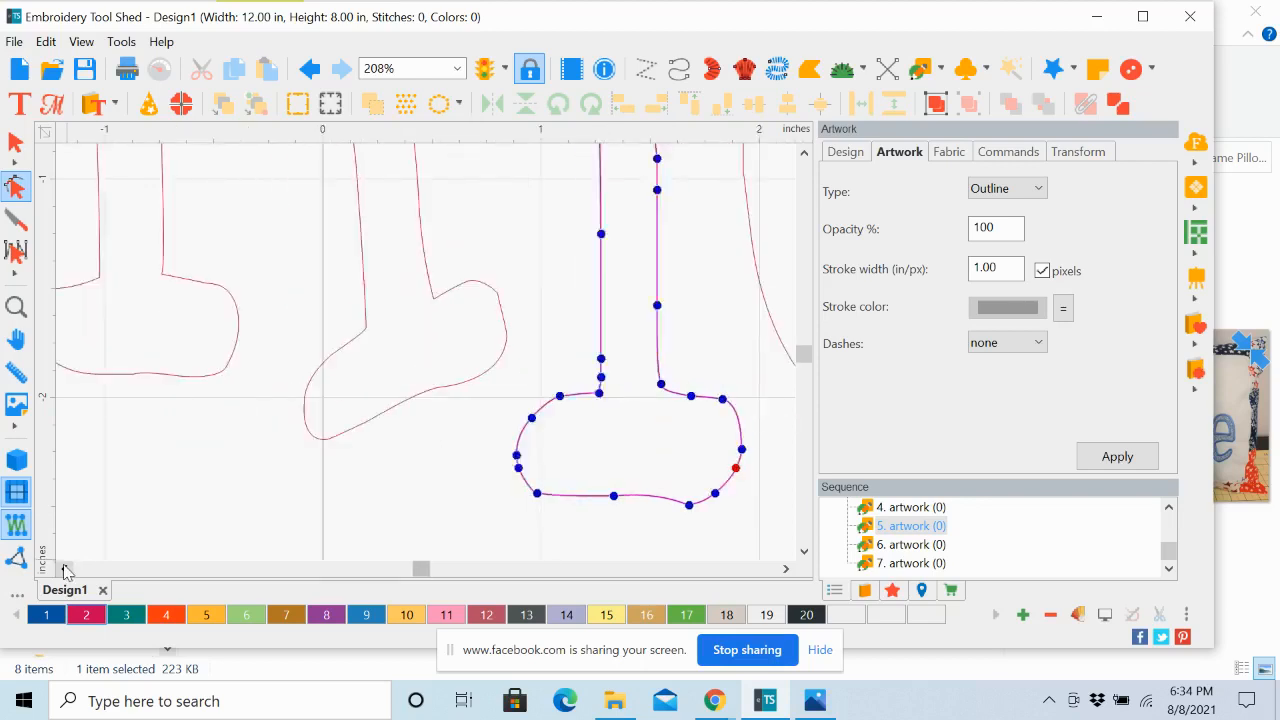
# Smooth the node at the upper left tip of the name's third letter and shift the neighbouring top node slightly up and right.
pyautogui.click(66, 570)
pyautogui.click(66, 570)
pyautogui.click(66, 570)
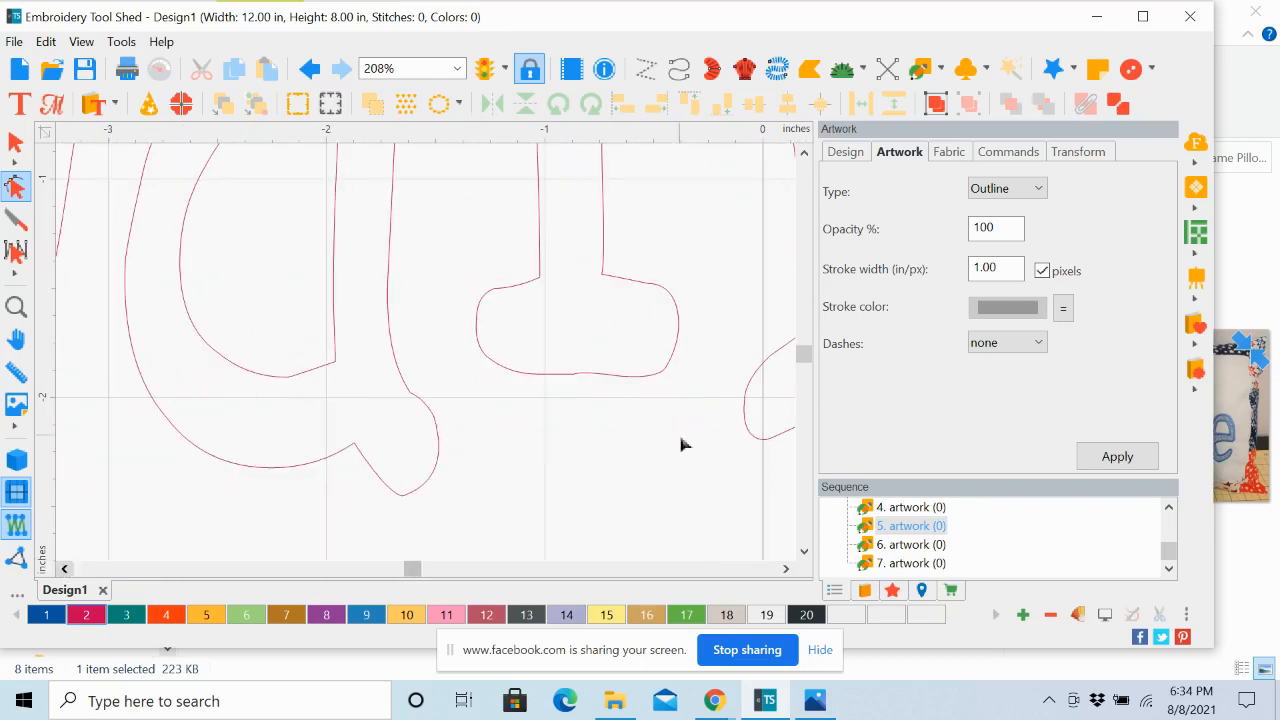
pyautogui.click(804, 152)
pyautogui.click(804, 152)
pyautogui.click(804, 152)
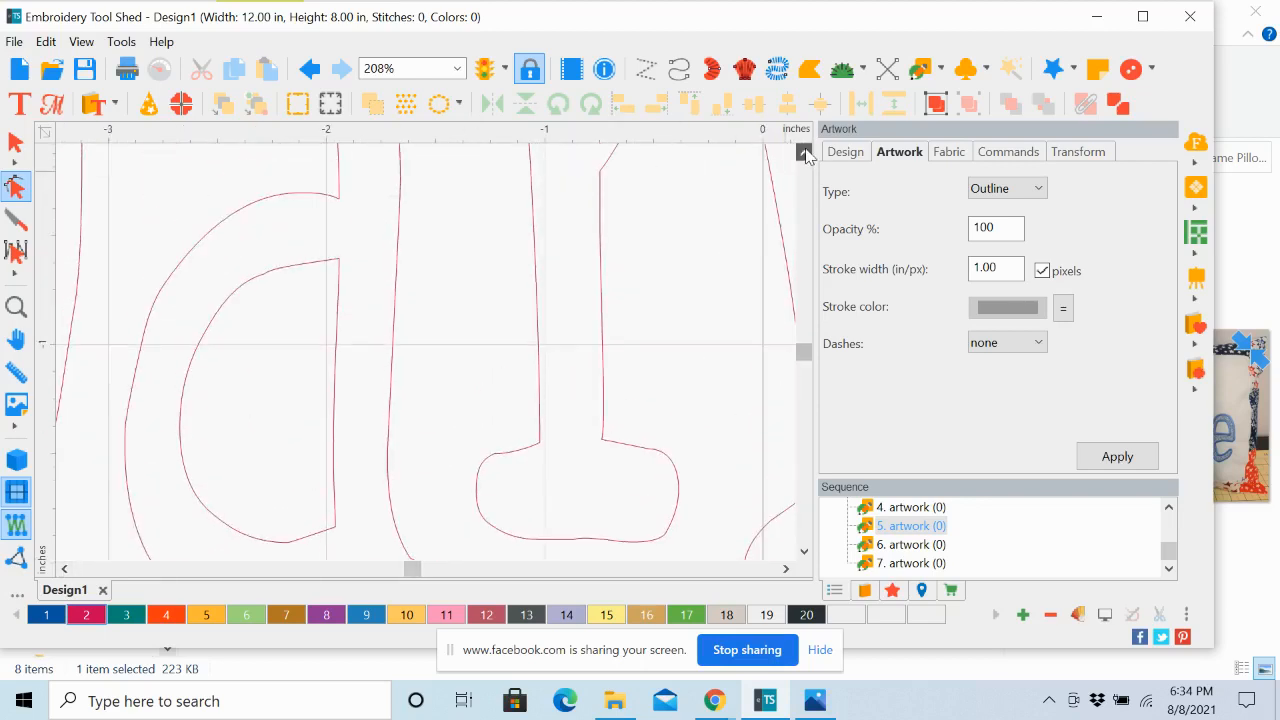
pyautogui.click(804, 152)
pyautogui.click(804, 152)
pyautogui.click(804, 152)
pyautogui.click(804, 152)
pyautogui.click(804, 152)
pyautogui.click(804, 152)
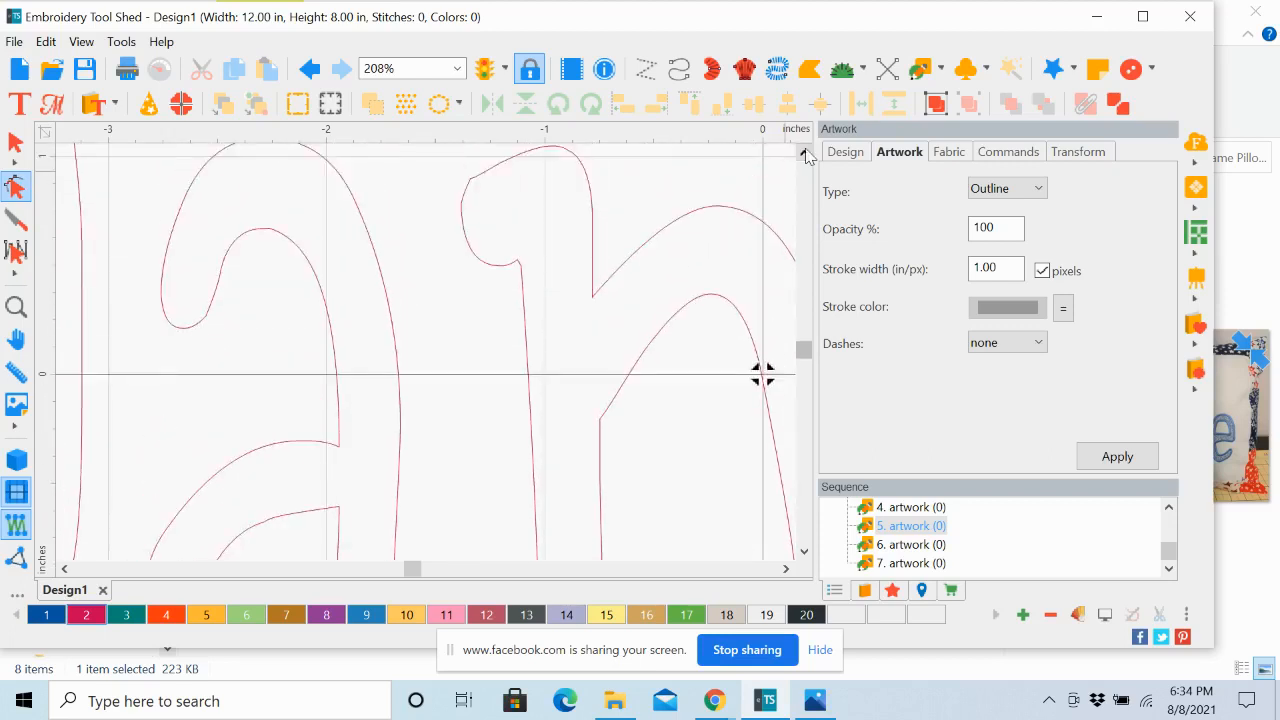
pyautogui.click(804, 152)
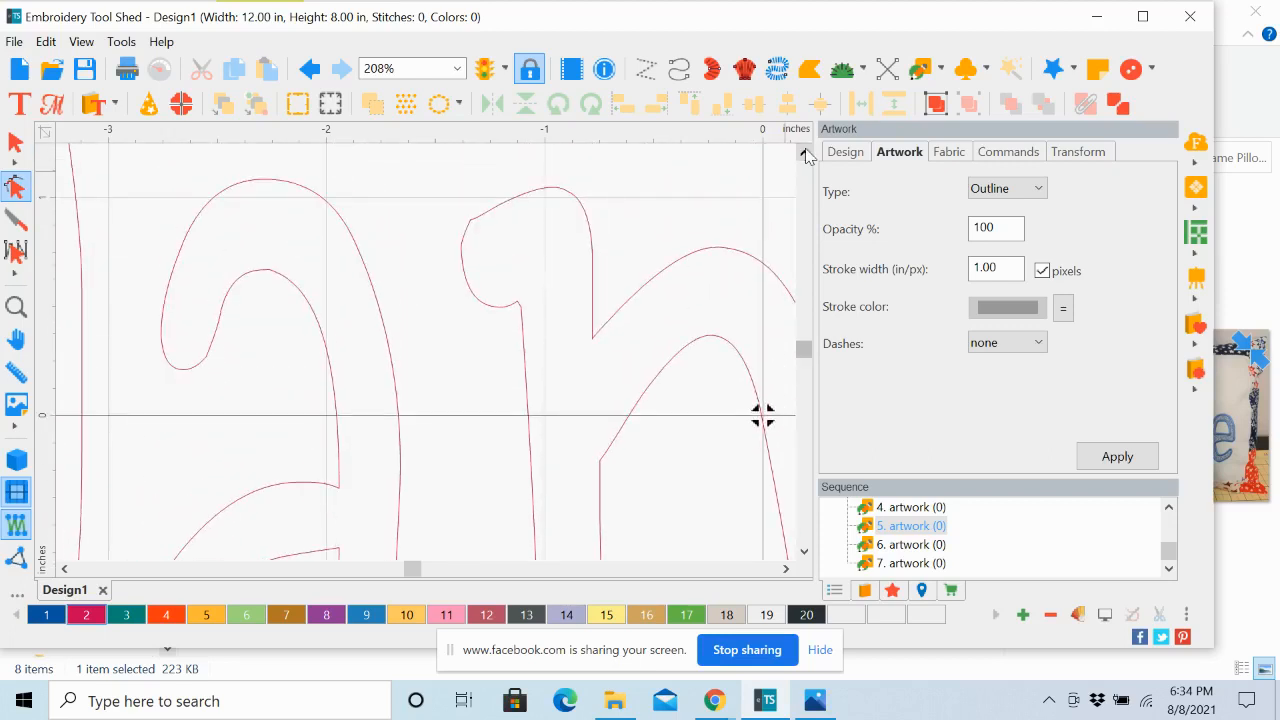
pyautogui.click(482, 222)
pyautogui.click(471, 220)
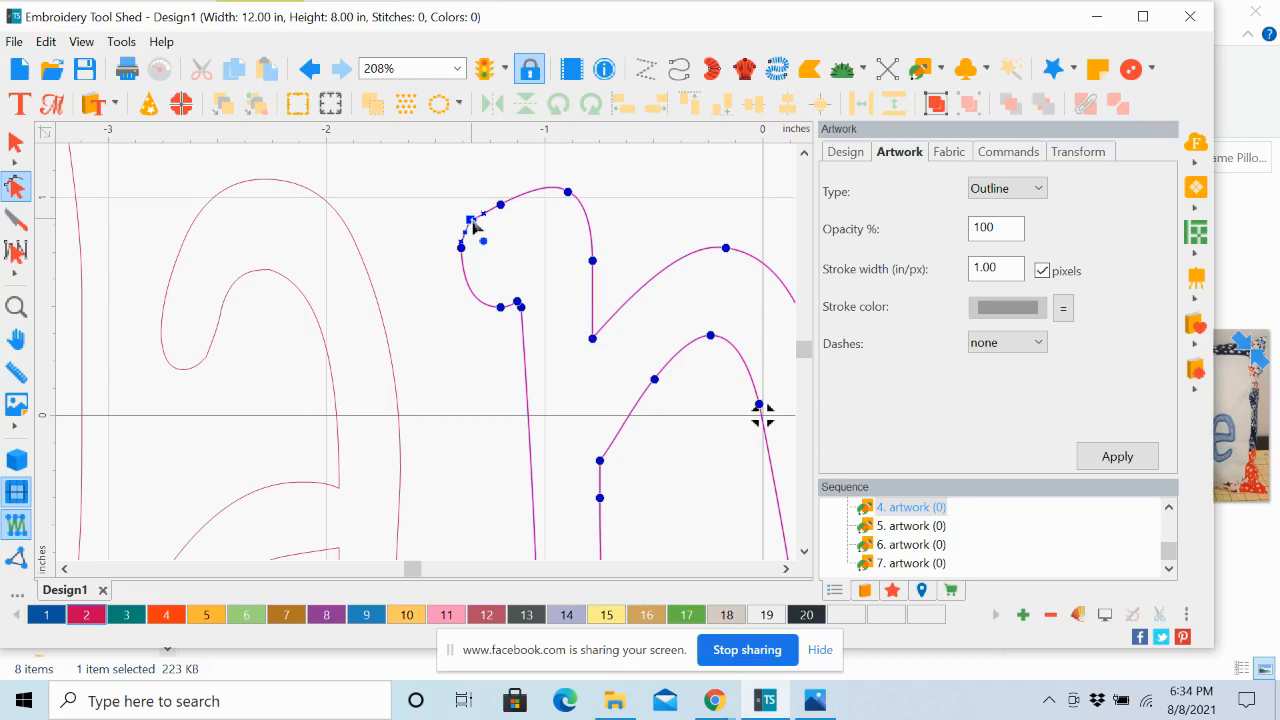
pyautogui.moveTo(474, 224); pyautogui.dragTo(475, 231)
pyautogui.rightClick(471, 221)
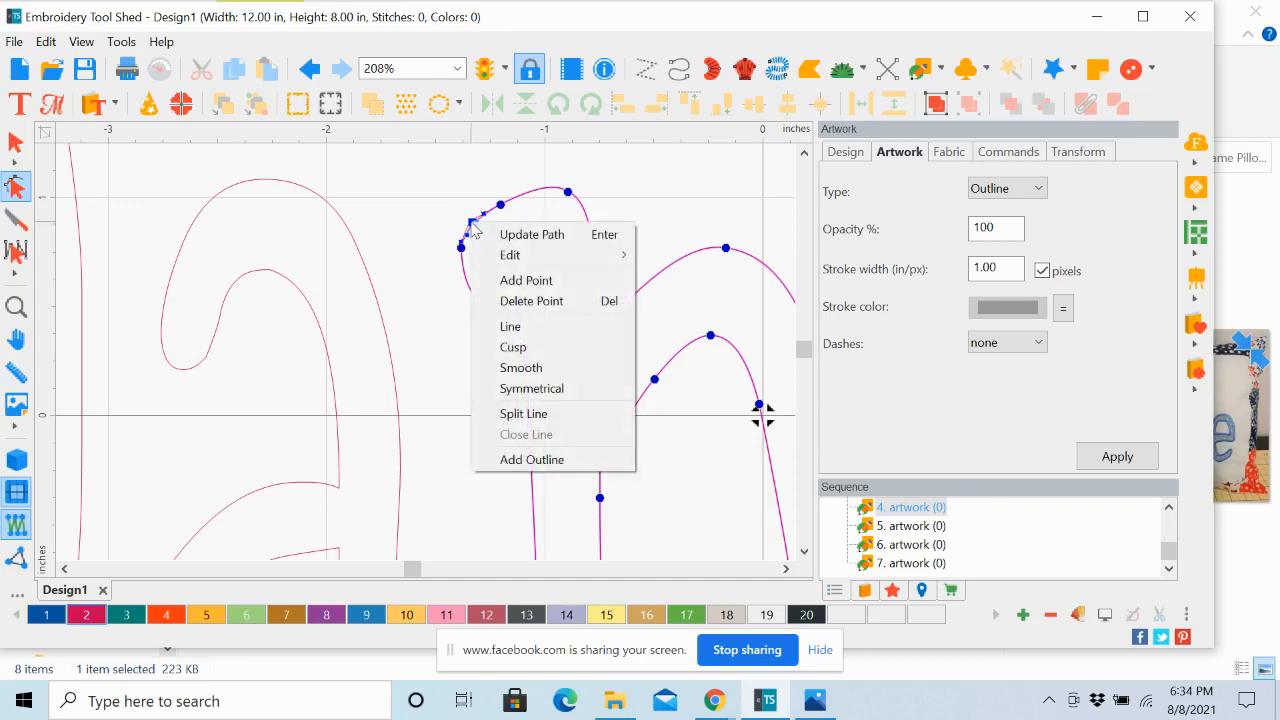
pyautogui.click(516, 372)
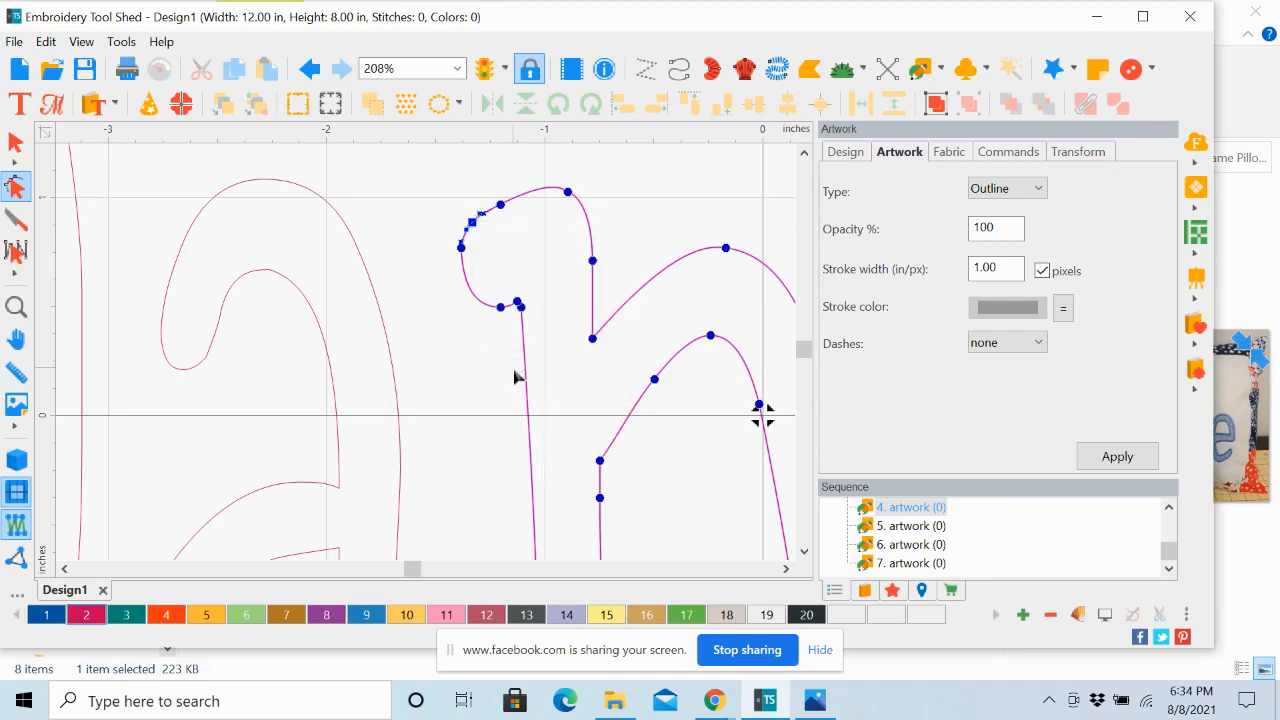
pyautogui.click(468, 307)
pyautogui.moveTo(503, 208); pyautogui.dragTo(507, 200)
# Delete the two nodes that make the upper left edge of the first letter's stem uneven.
pyautogui.click(63, 569)
pyautogui.click(63, 569)
pyautogui.click(63, 569)
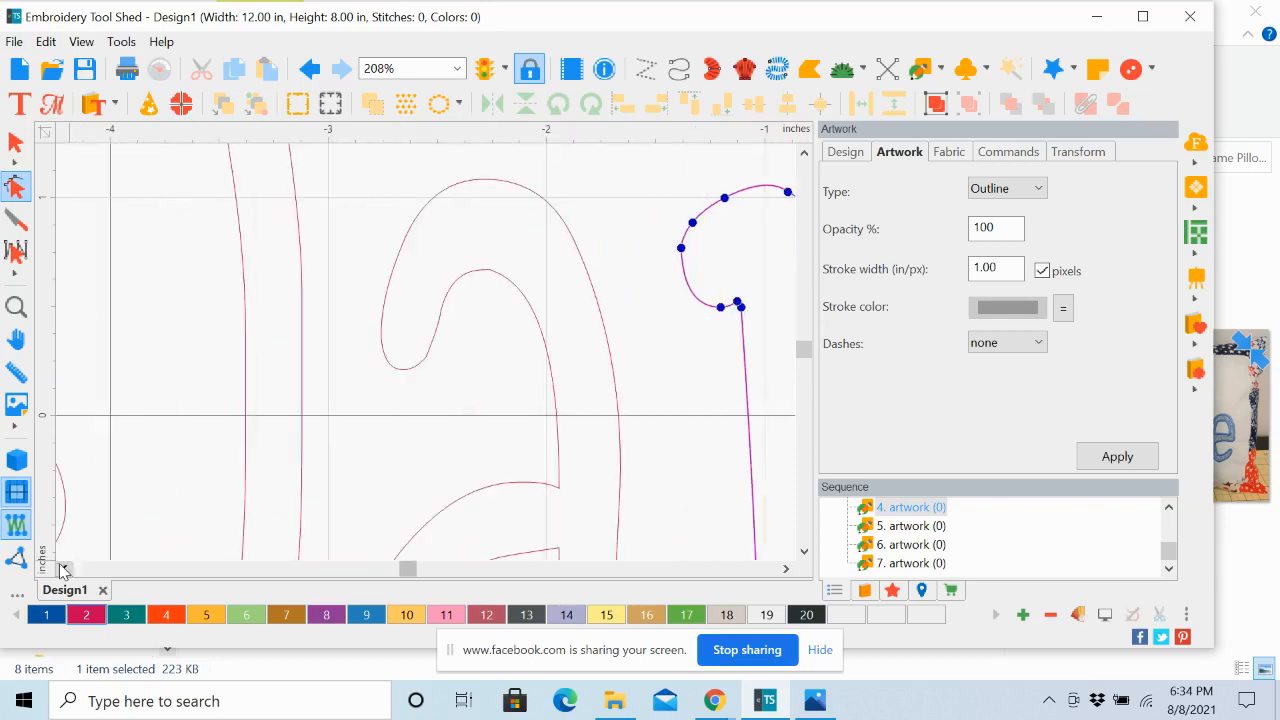
pyautogui.click(63, 569)
pyautogui.click(63, 569)
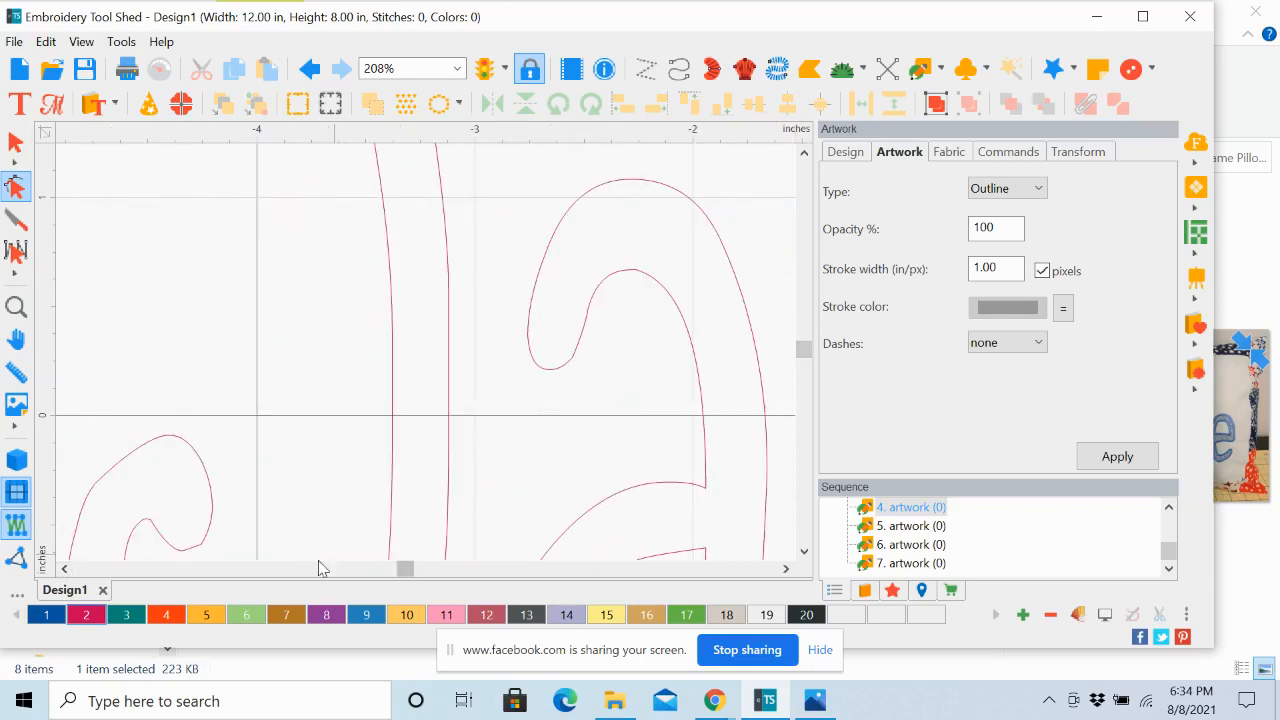
pyautogui.click(65, 569)
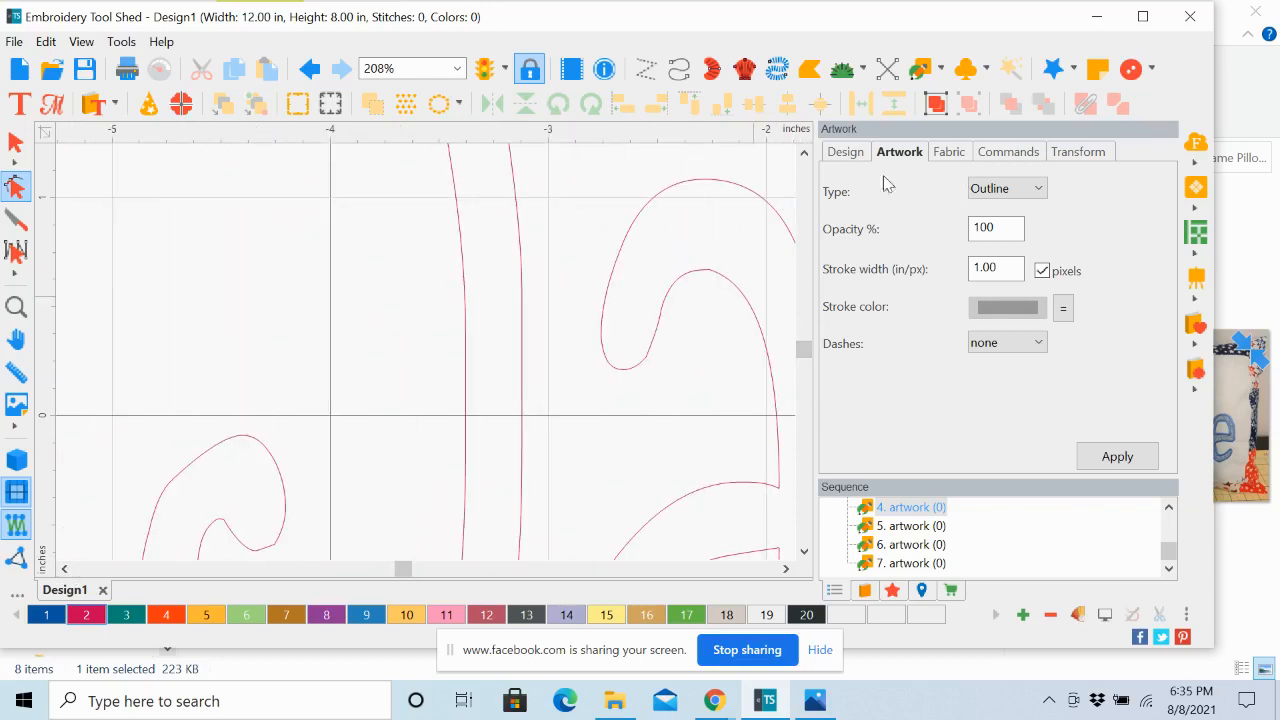
pyautogui.click(804, 153)
pyautogui.click(804, 153)
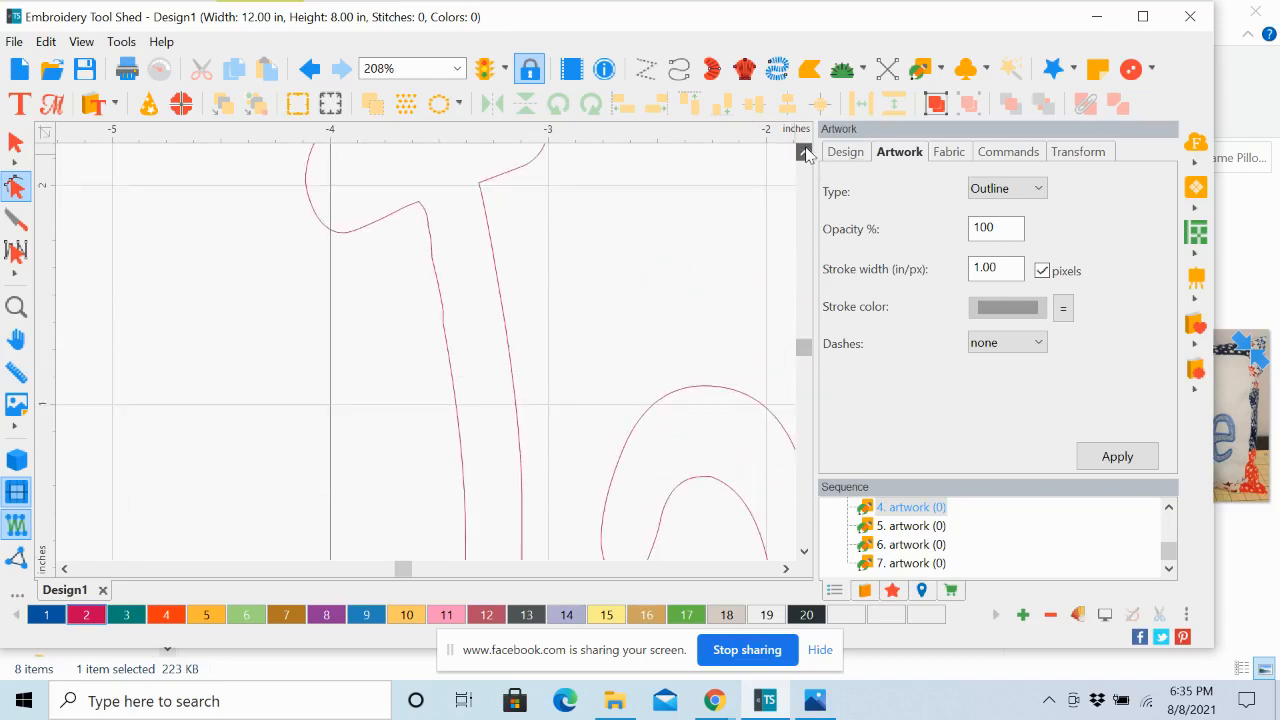
pyautogui.click(804, 153)
pyautogui.click(804, 153)
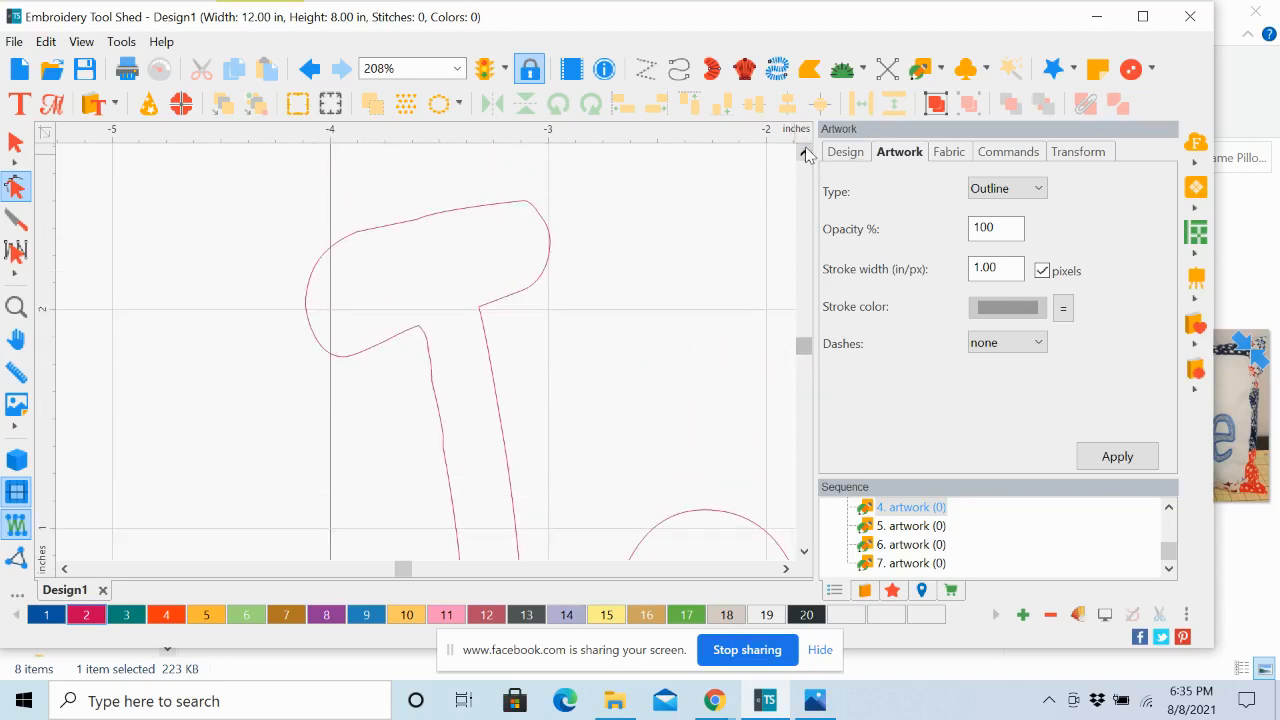
pyautogui.click(804, 153)
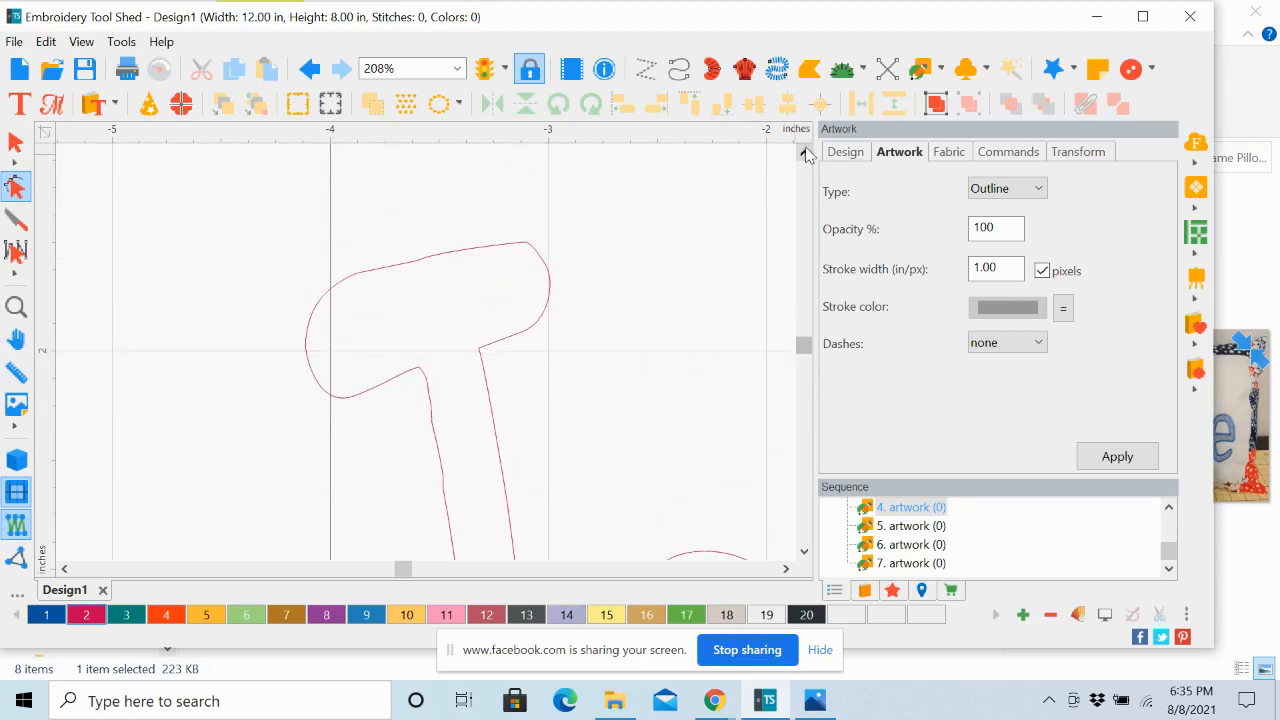
pyautogui.click(437, 442)
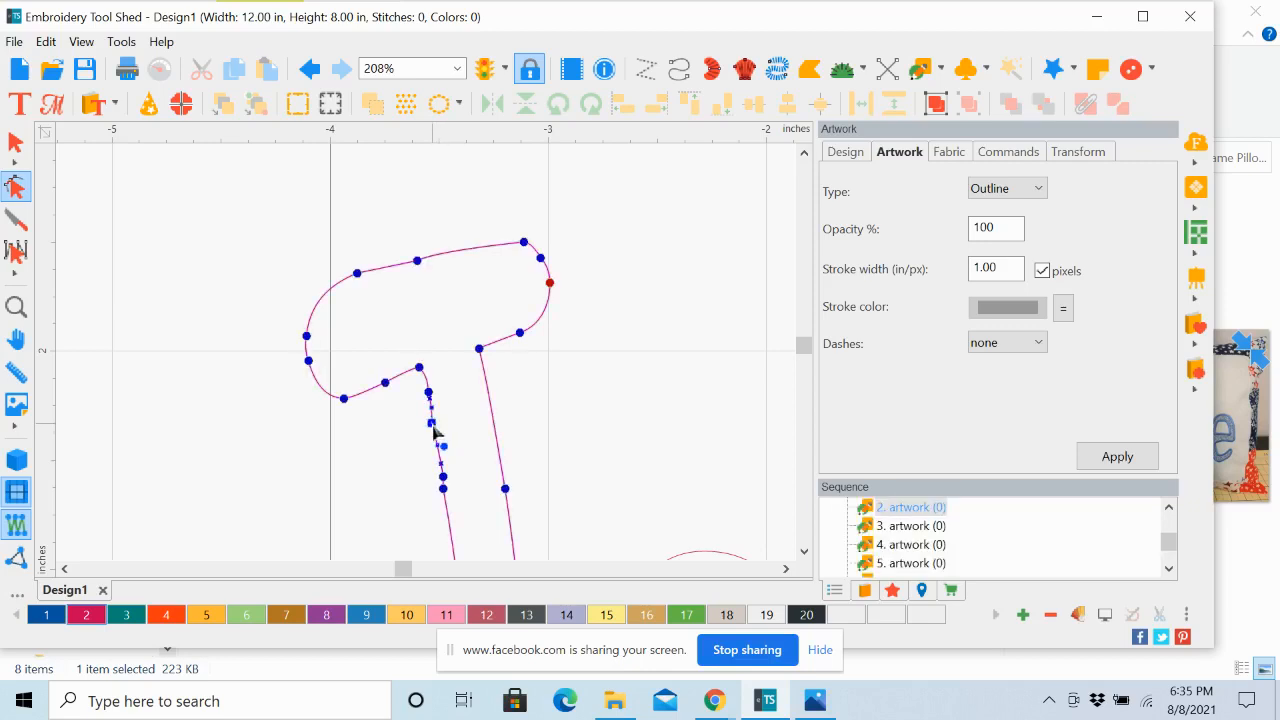
pyautogui.press('Delete')
pyautogui.click(442, 480)
pyautogui.press('Delete')
# Check the lower parts of the letters for rough outlines, fit the whole design in view and deselect the first letter.
pyautogui.click(804, 551)
pyautogui.click(804, 551)
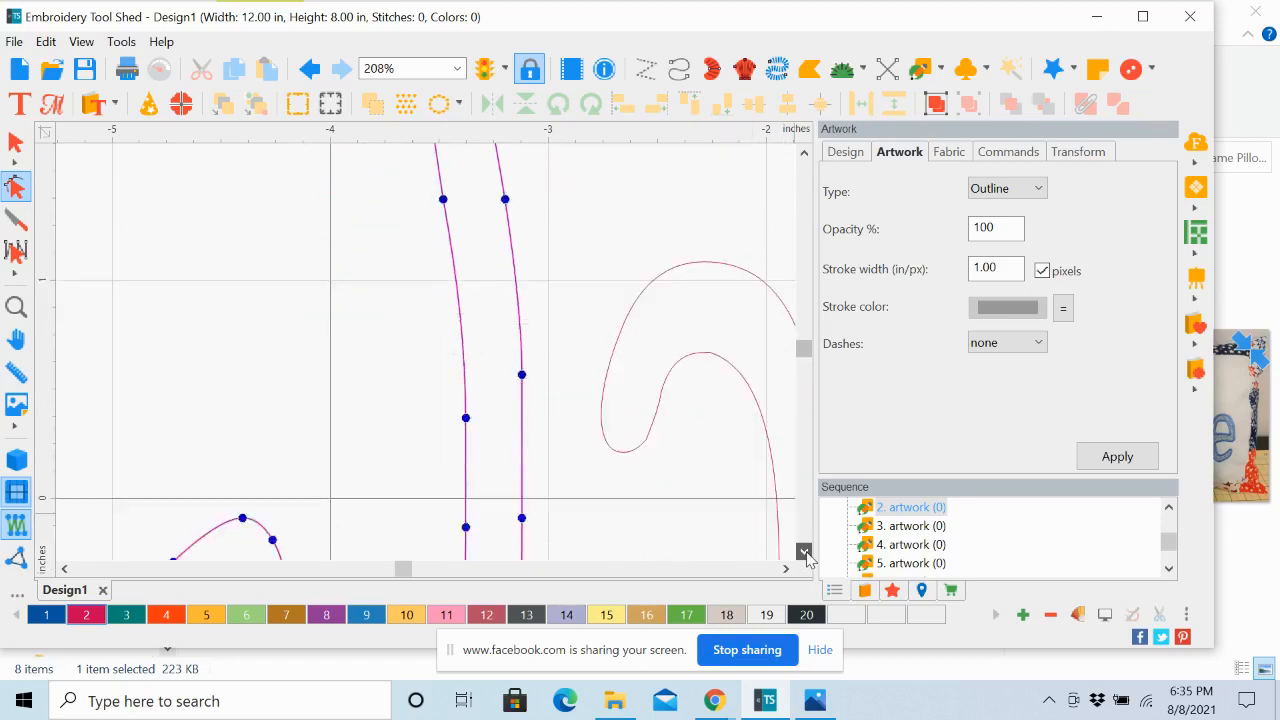
pyautogui.click(804, 551)
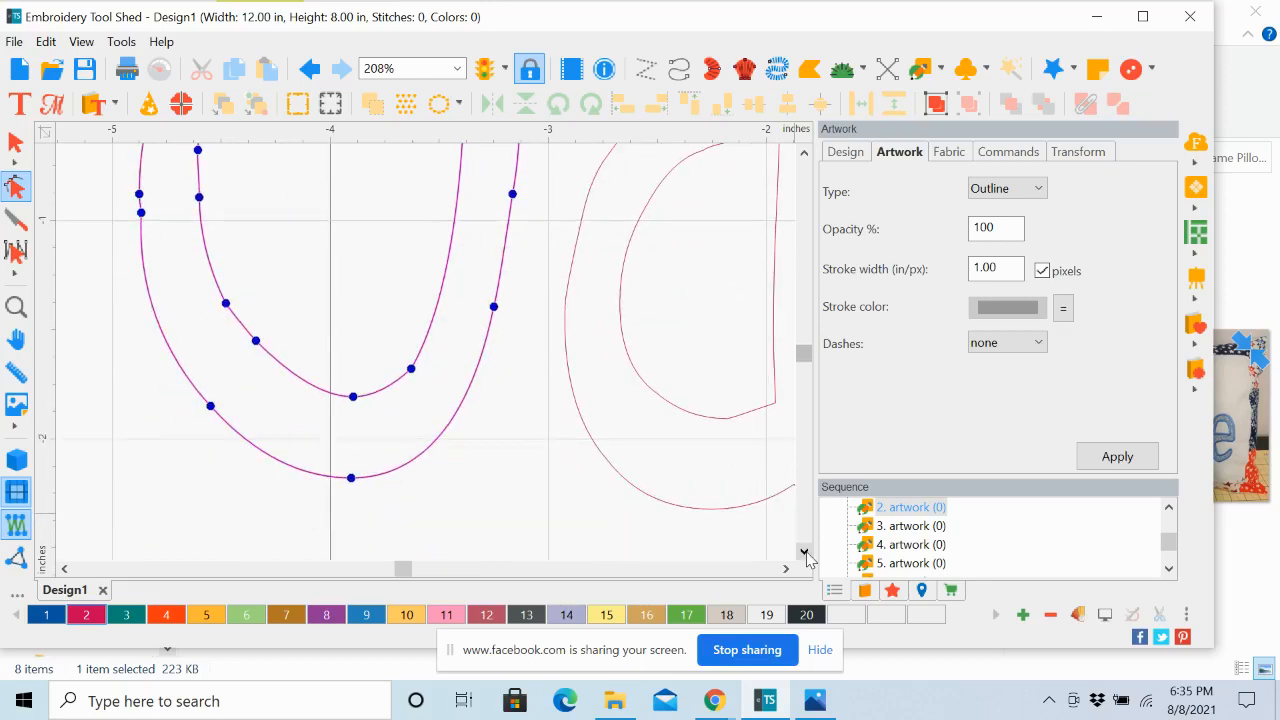
pyautogui.click(786, 568)
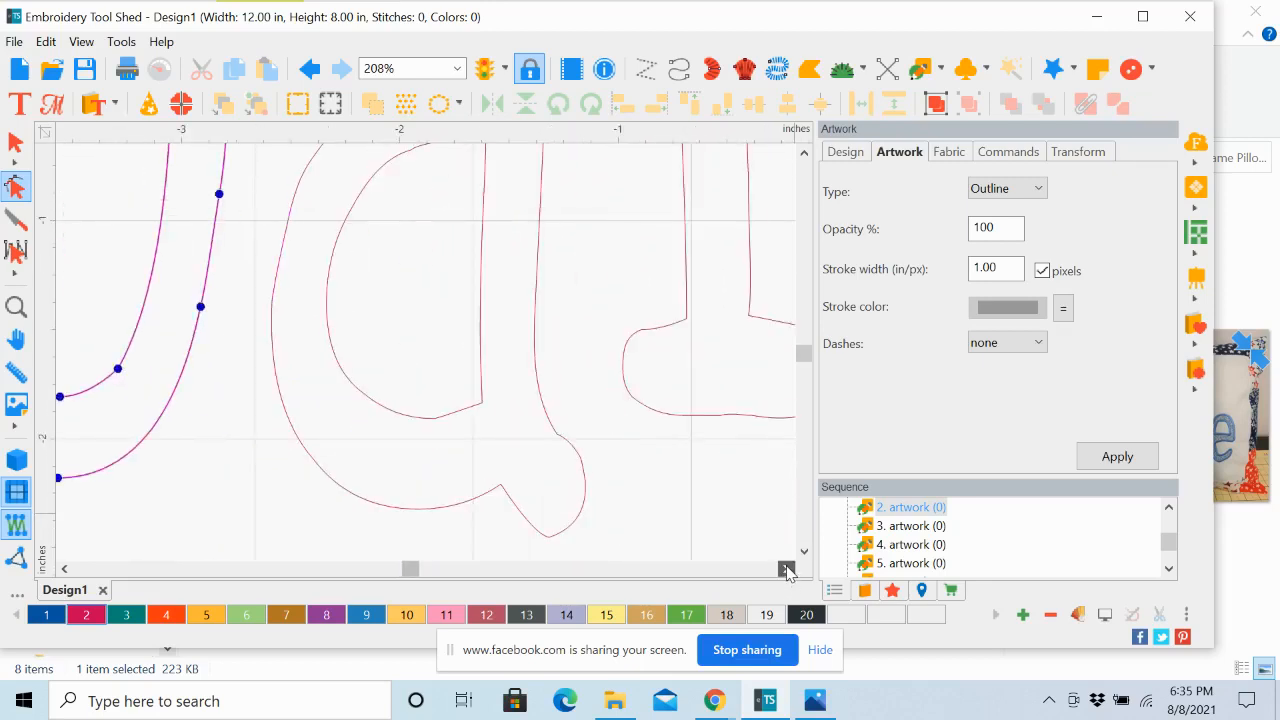
pyautogui.click(786, 568)
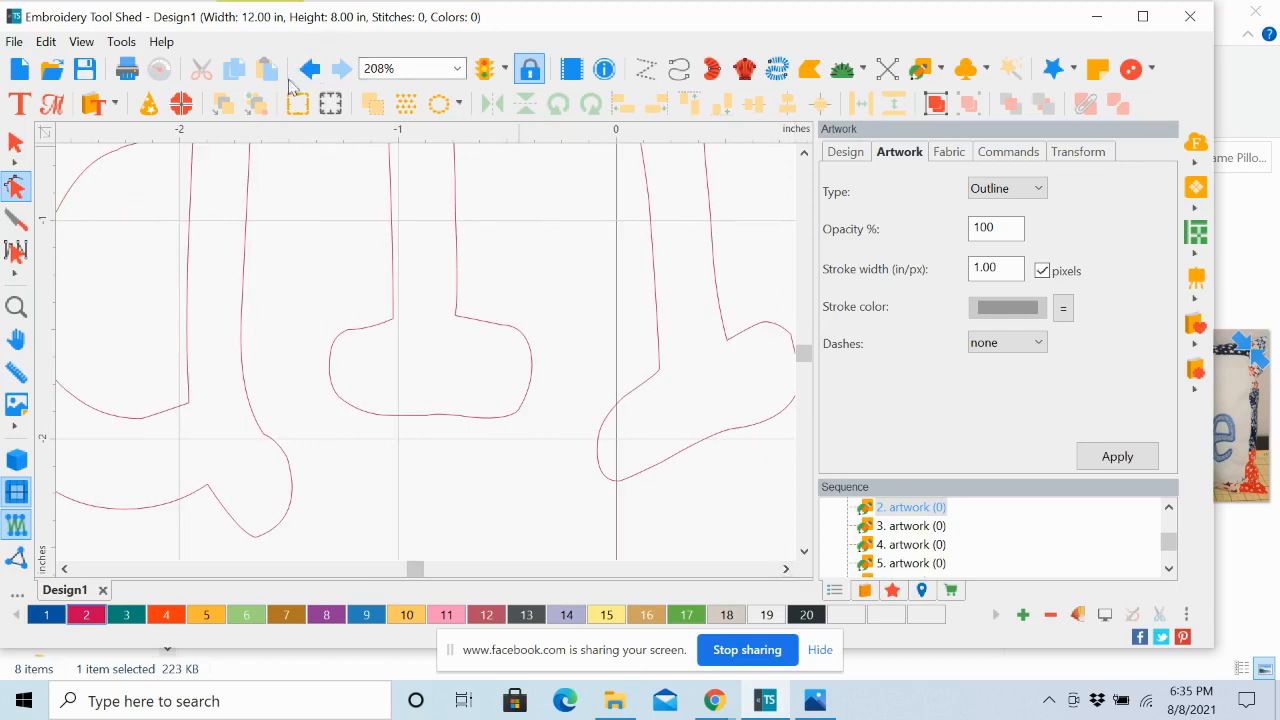
pyautogui.click(459, 68)
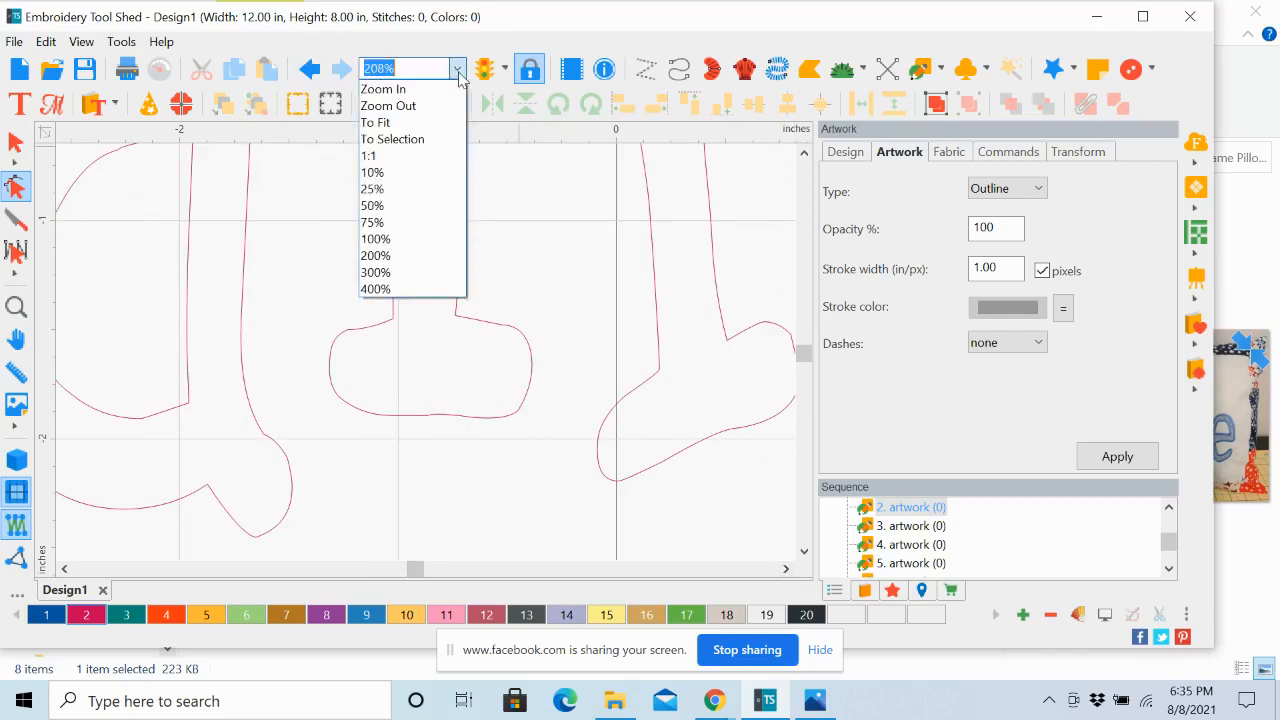
pyautogui.click(455, 121)
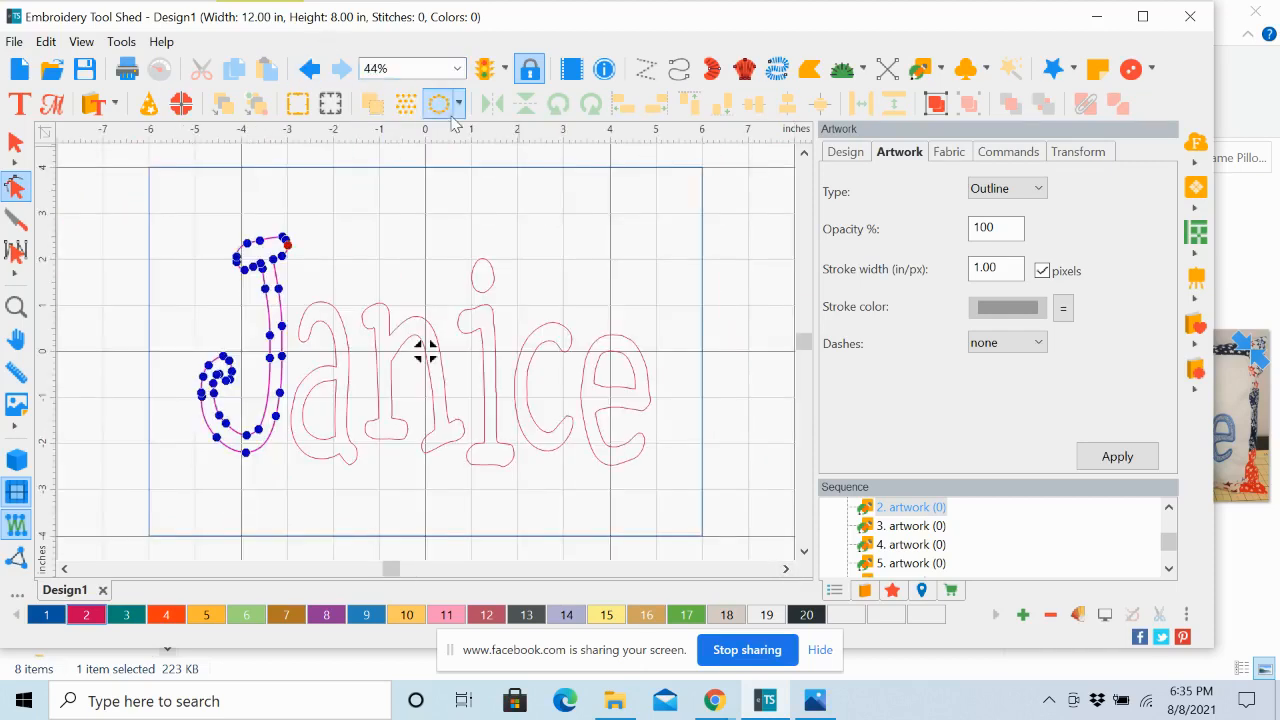
pyautogui.click(740, 277)
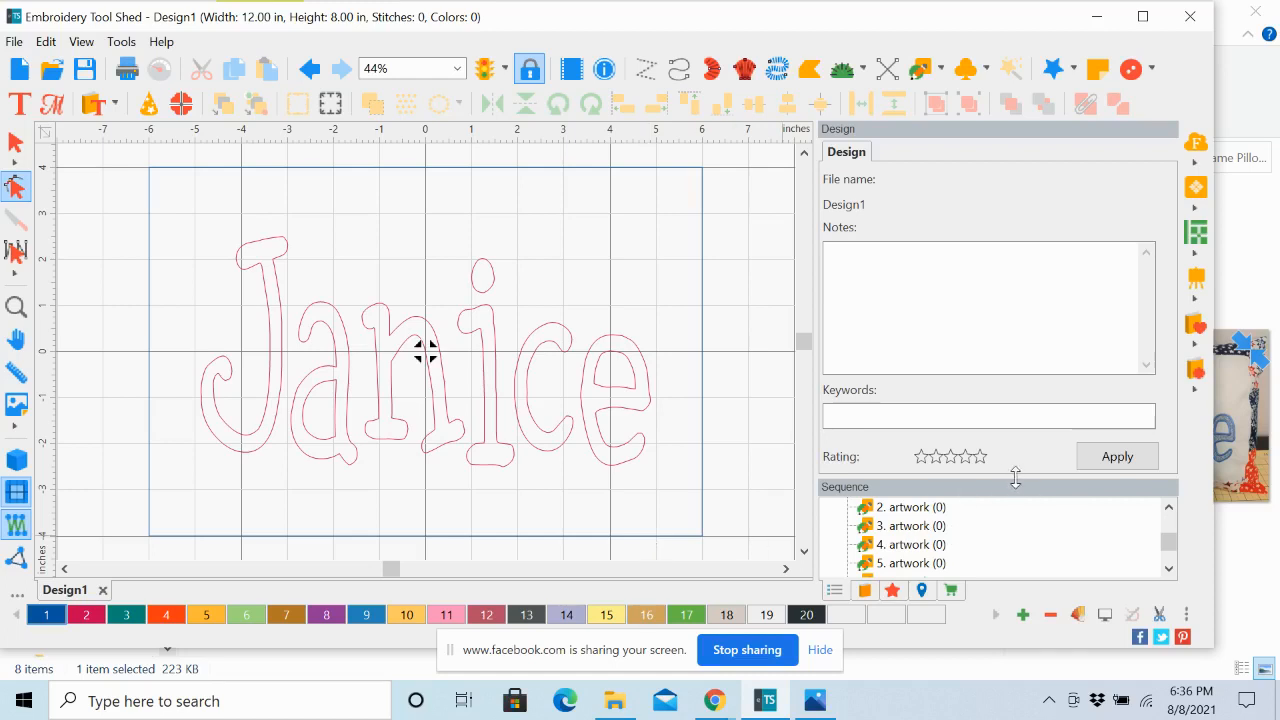
# Enlarge the Sequence list and review the artwork objects it contains.
pyautogui.moveTo(1010, 443); pyautogui.dragTo(1011, 440)
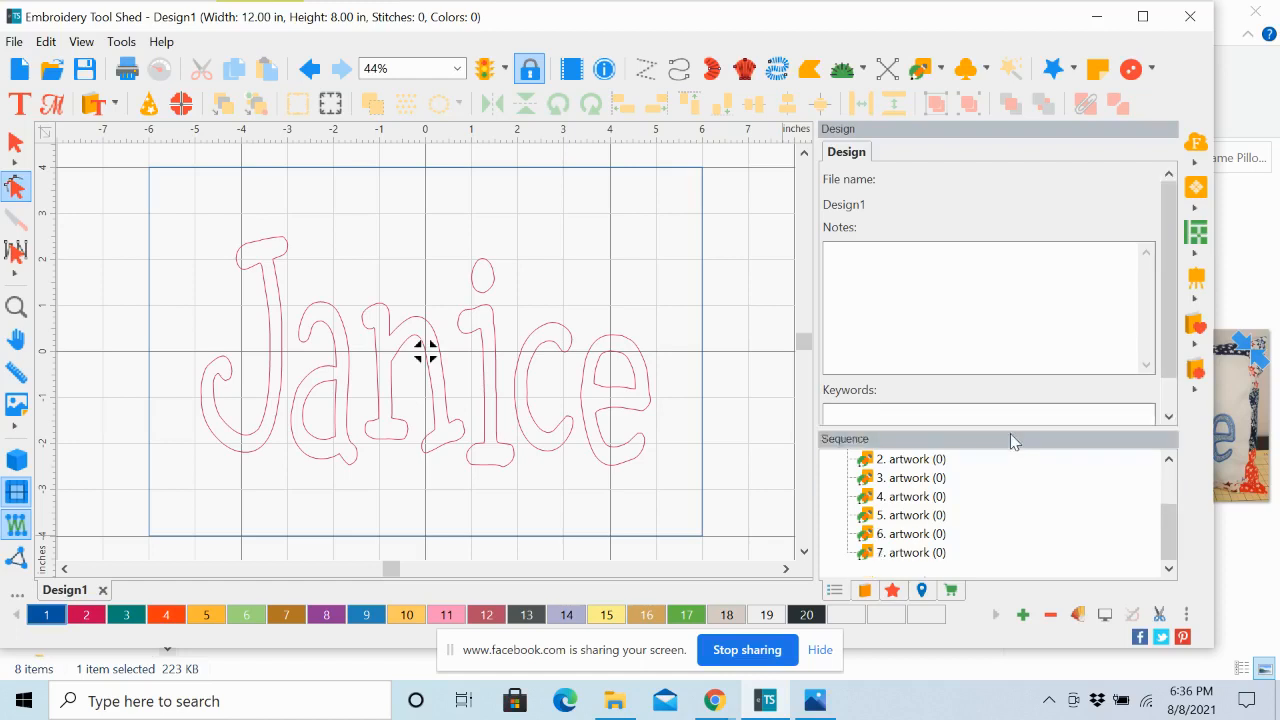
pyautogui.moveTo(1173, 531)
pyautogui.mouseDown()
pyautogui.moveTo(1173, 500)
pyautogui.moveTo(1173, 512)
pyautogui.mouseUp()
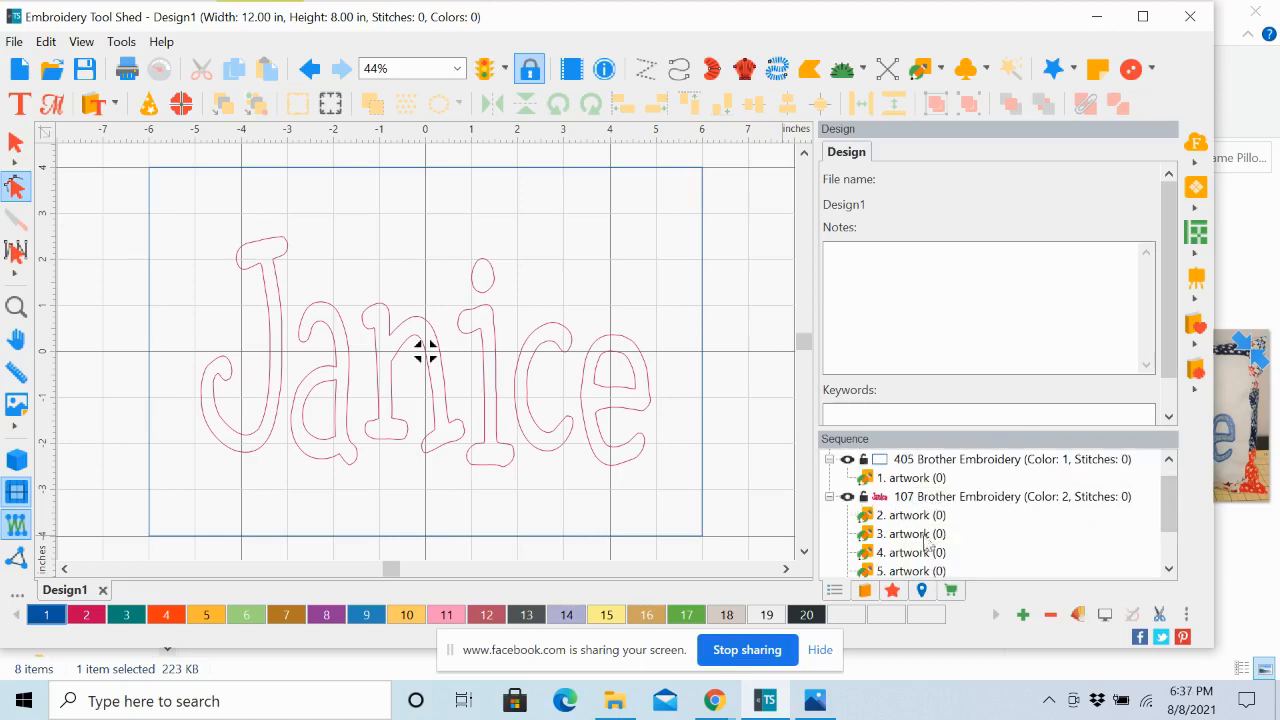
pyautogui.click(1169, 569)
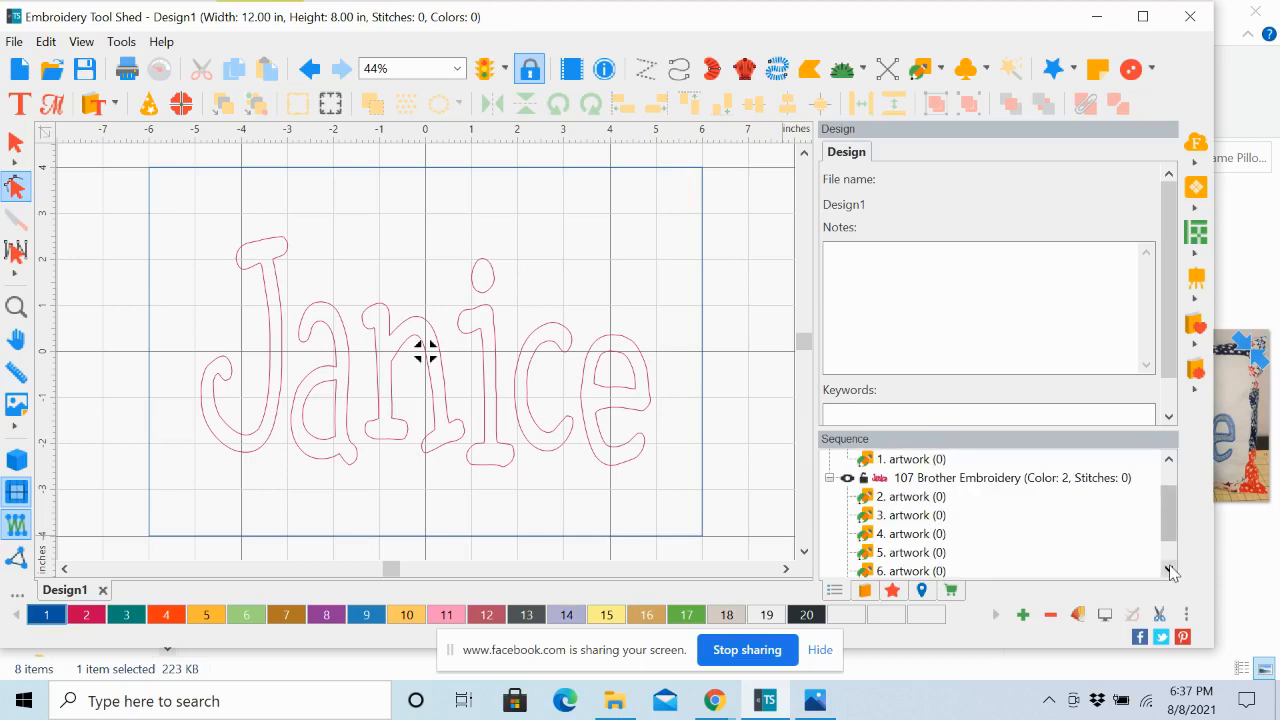
pyautogui.click(1169, 569)
pyautogui.scroll(2, 1172, 522)
# Combine all the letter outlines of the name into one artwork object and expand its color entry in the sequence.
pyautogui.click(985, 517)
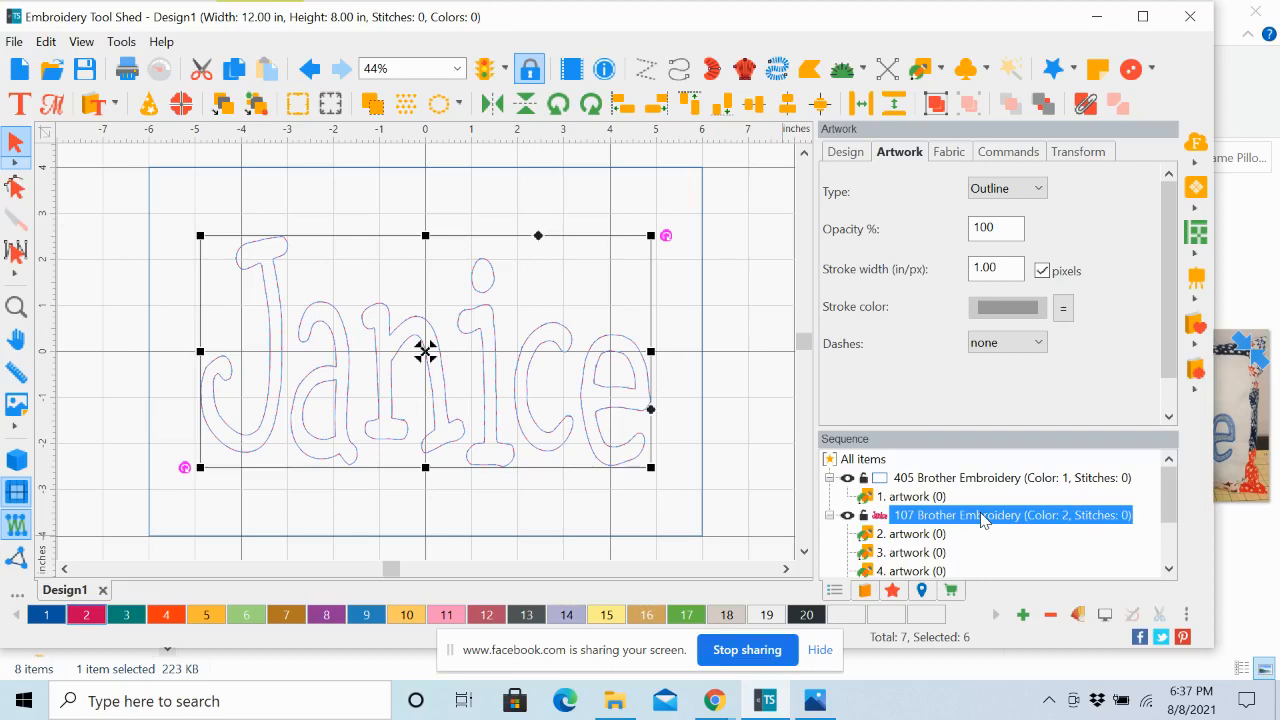
pyautogui.moveTo(870, 537)
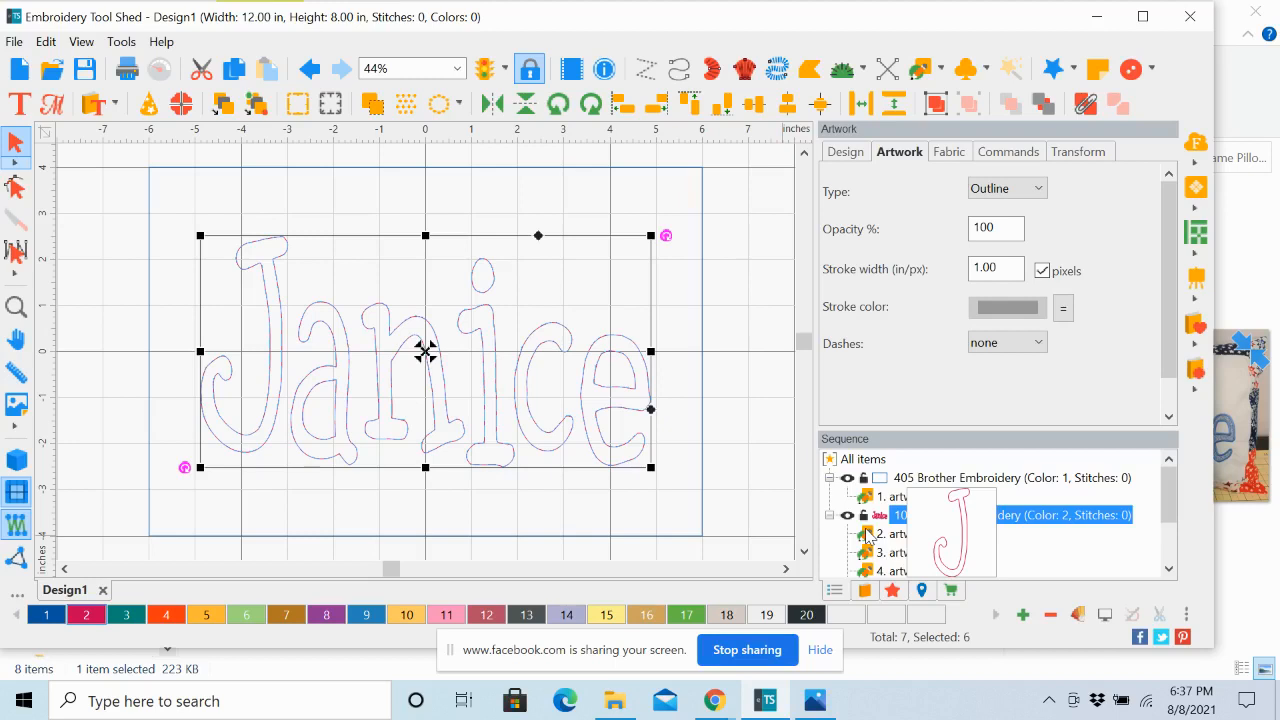
pyautogui.rightClick(531, 415)
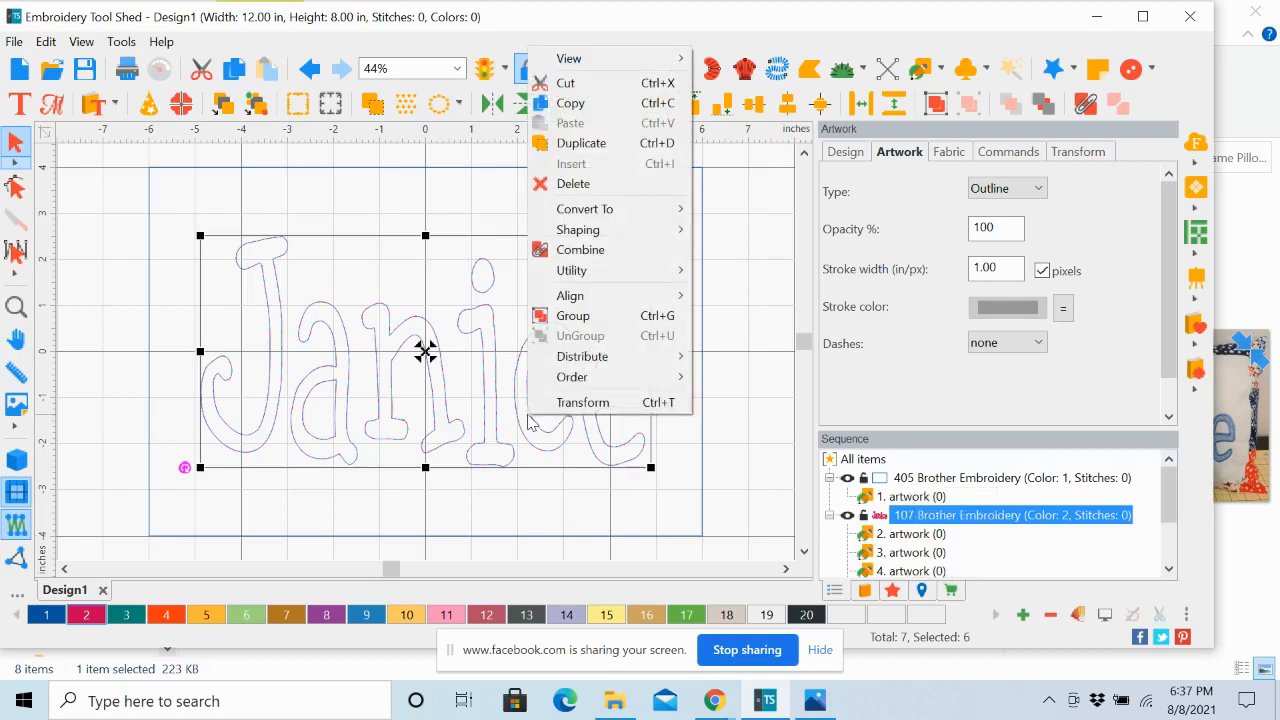
pyautogui.click(581, 250)
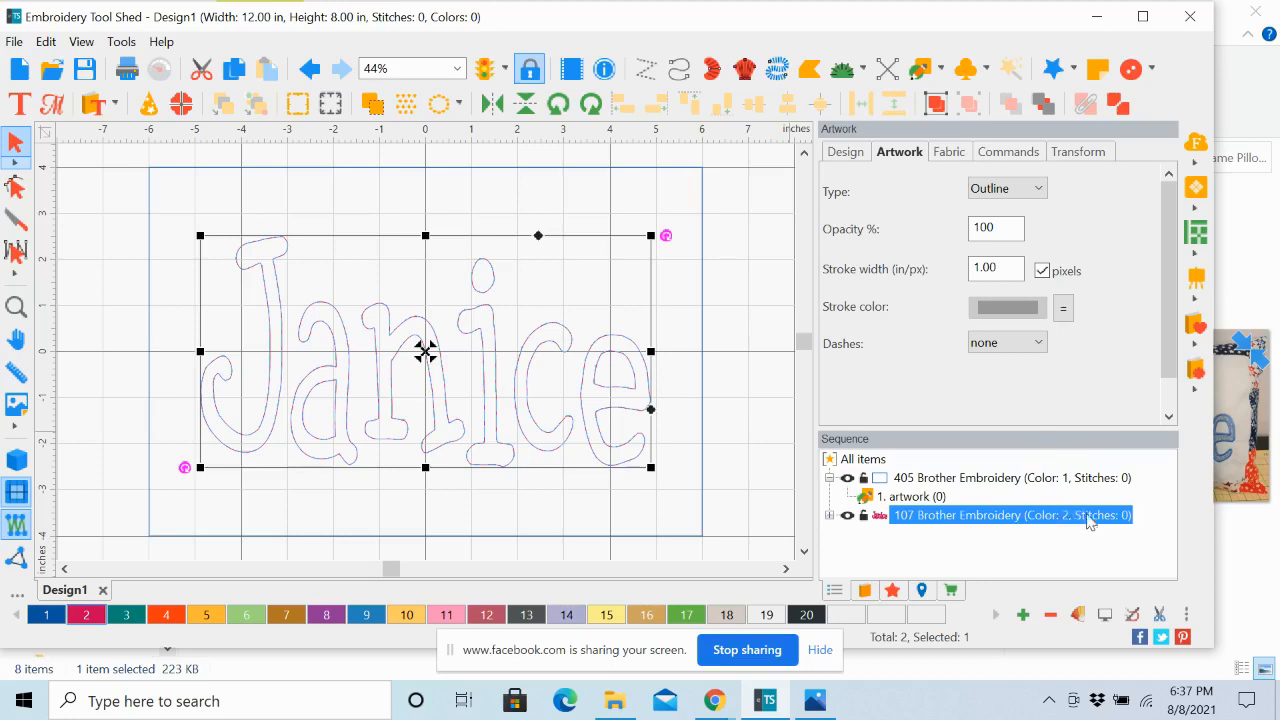
pyautogui.click(829, 516)
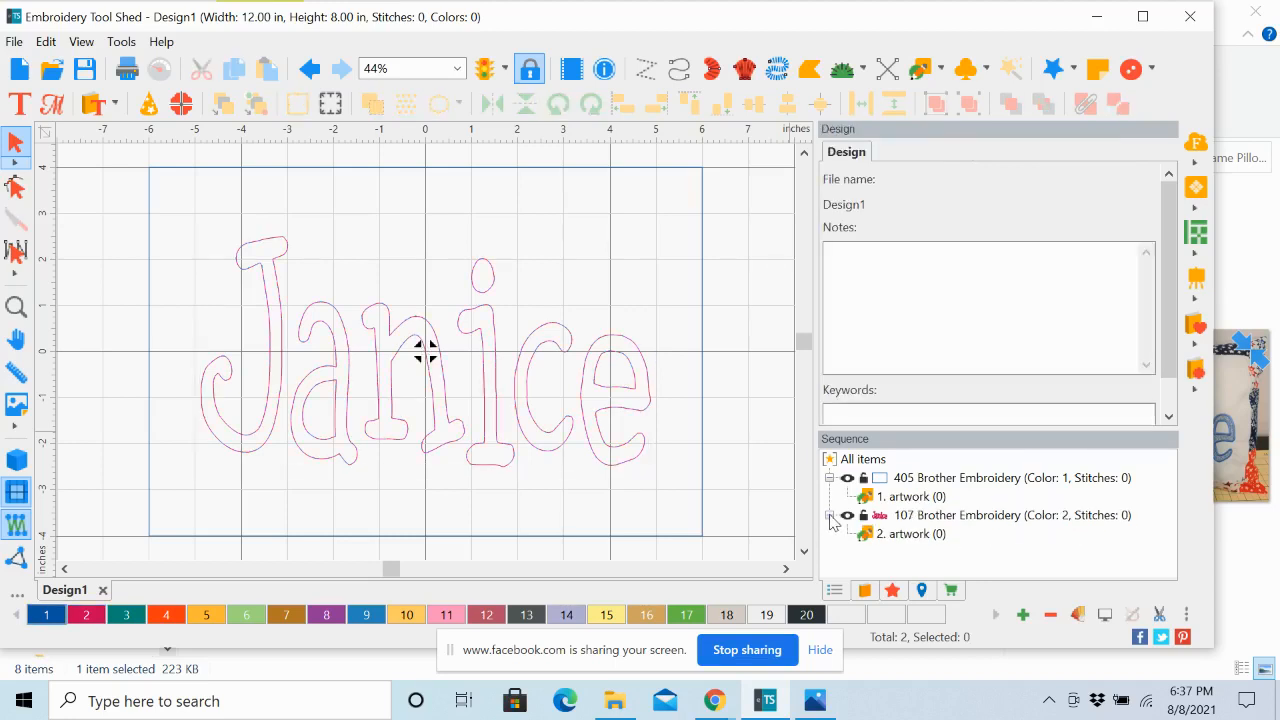
# Inspect the combined name artwork in the sequence and undo the Combine operation.
pyautogui.click(910, 534)
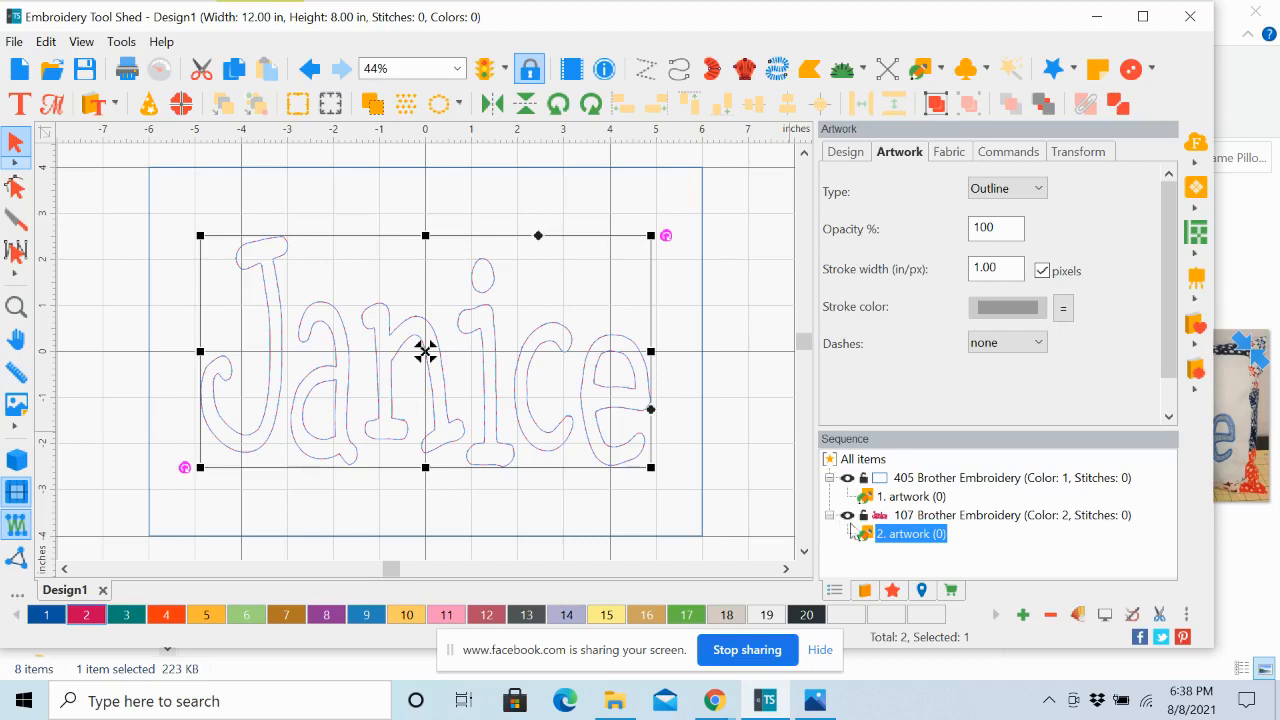
pyautogui.moveTo(866, 530)
pyautogui.click(916, 516)
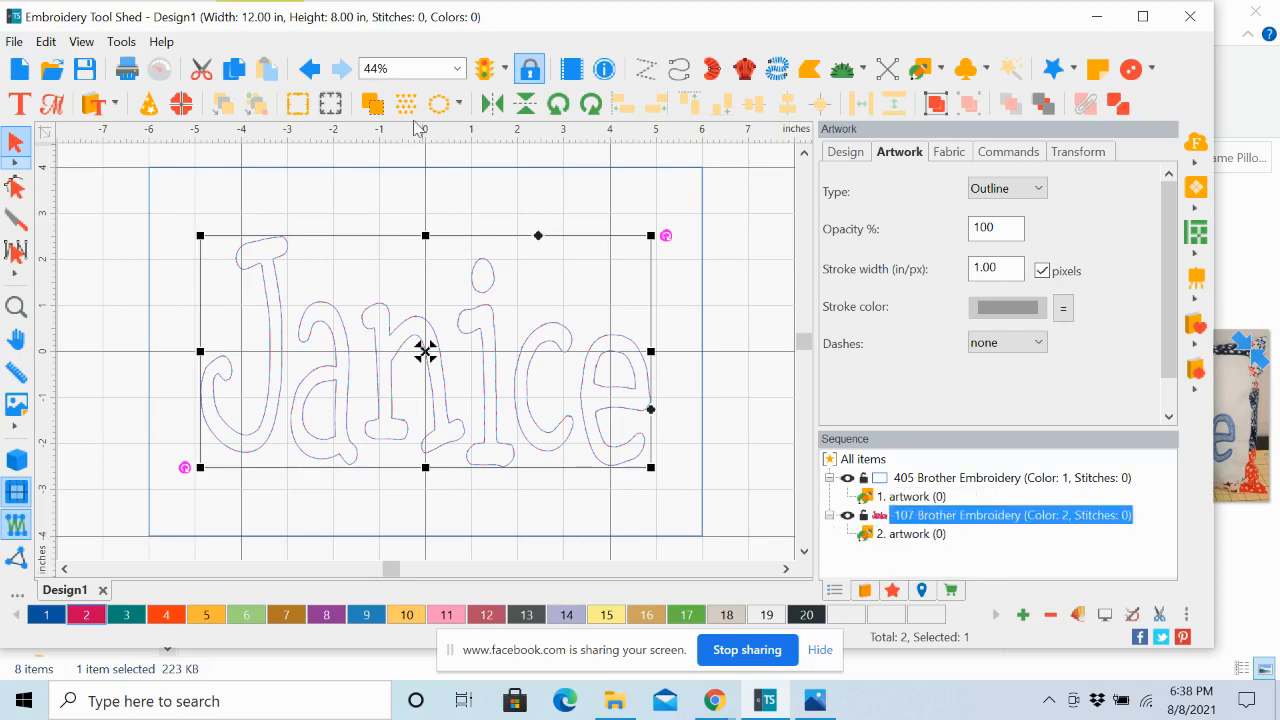
pyautogui.click(309, 68)
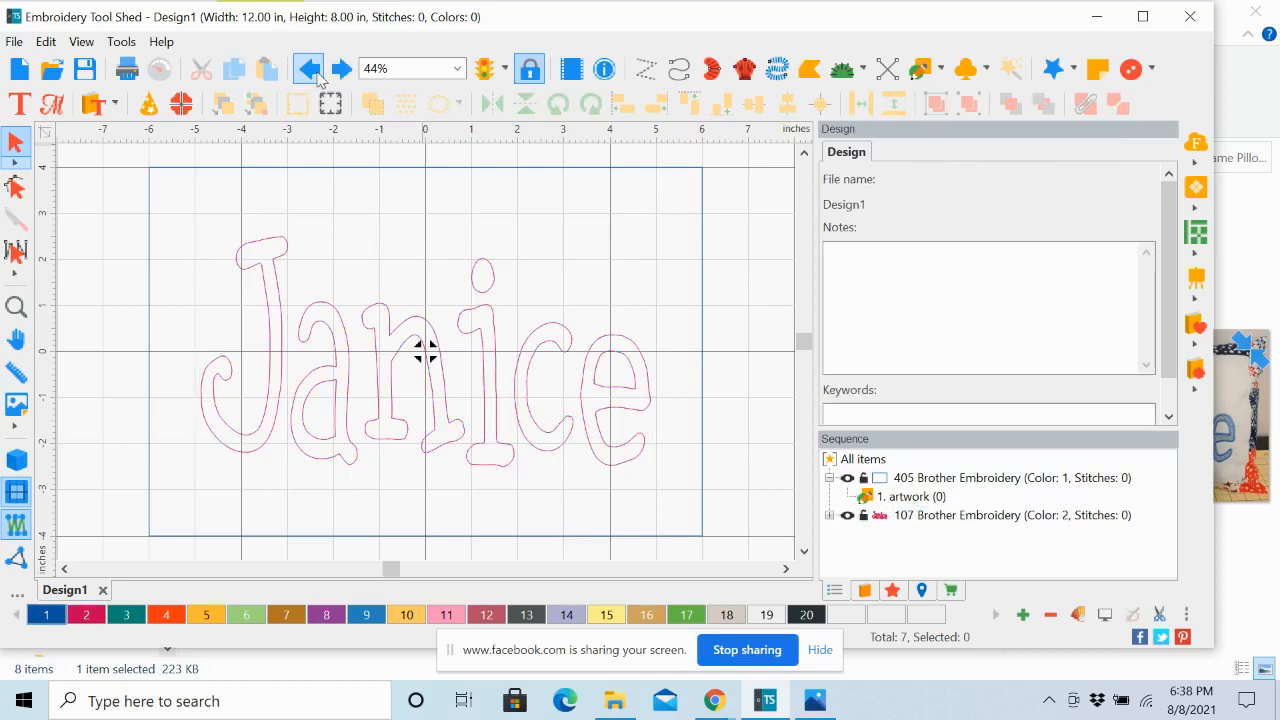
# Group all the separate letter outlines of the name and expand the group in the sequence.
pyautogui.click(829, 516)
pyautogui.click(950, 460)
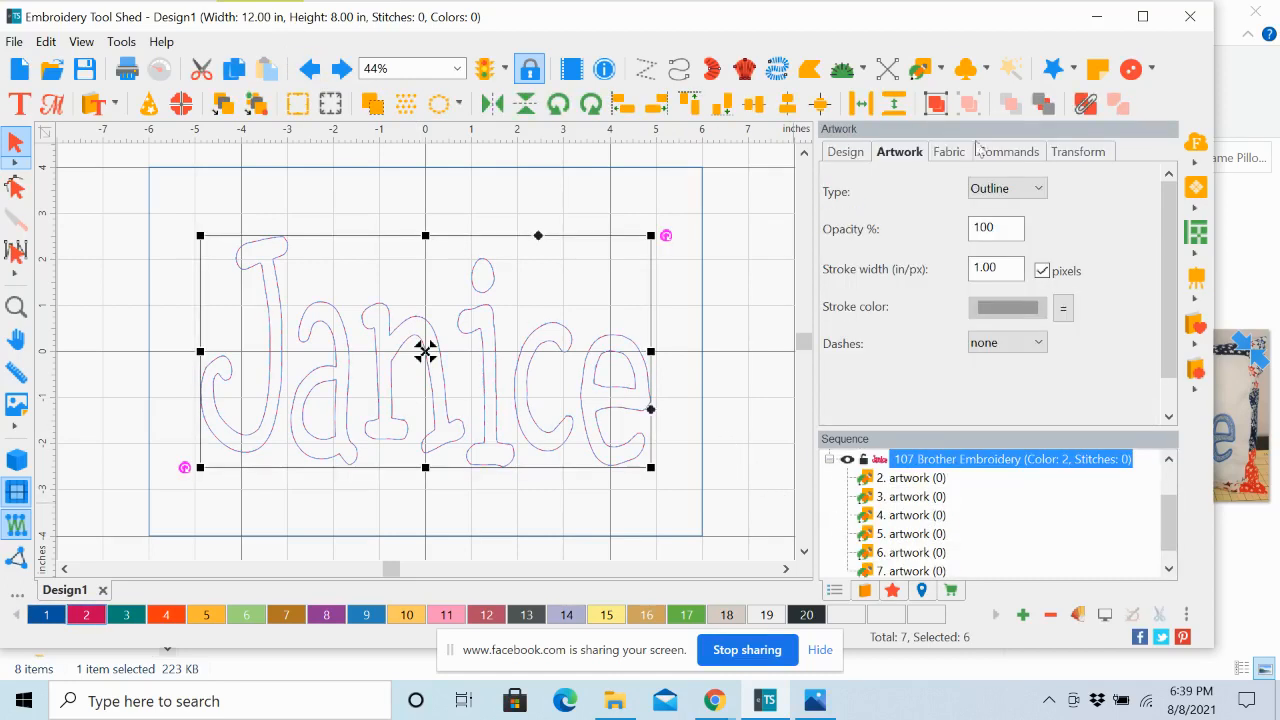
pyautogui.click(936, 104)
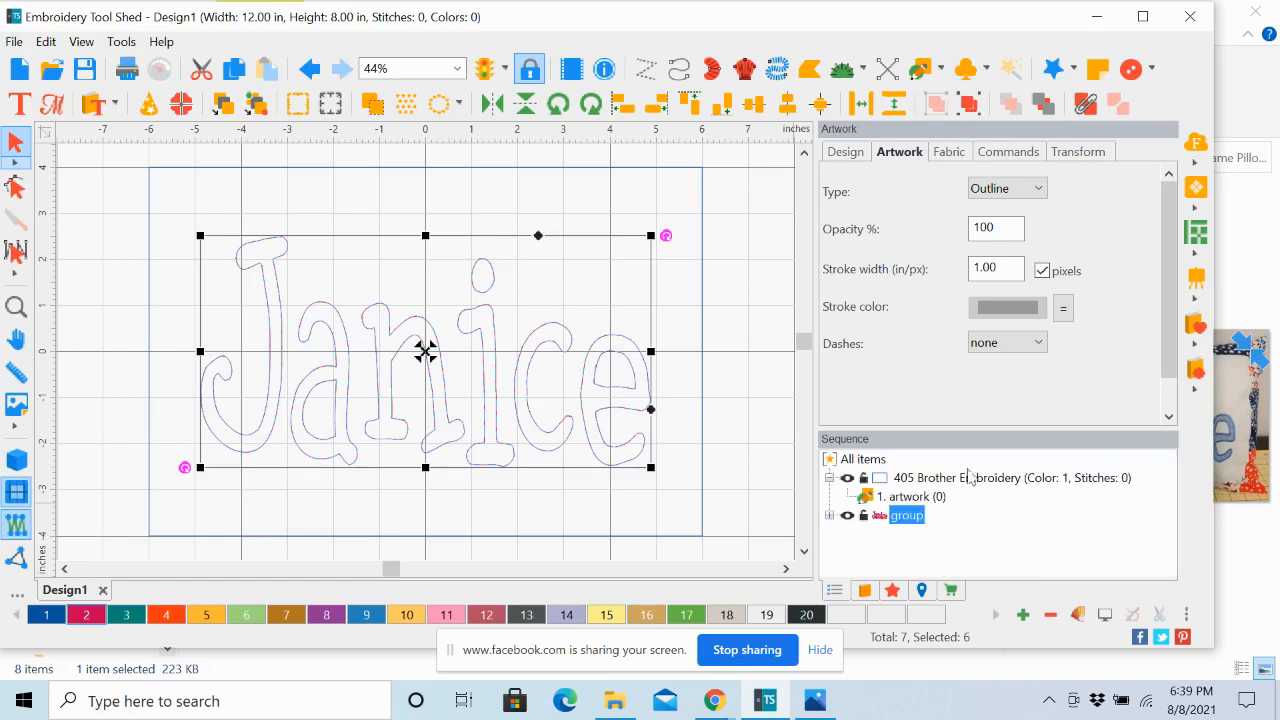
pyautogui.click(829, 516)
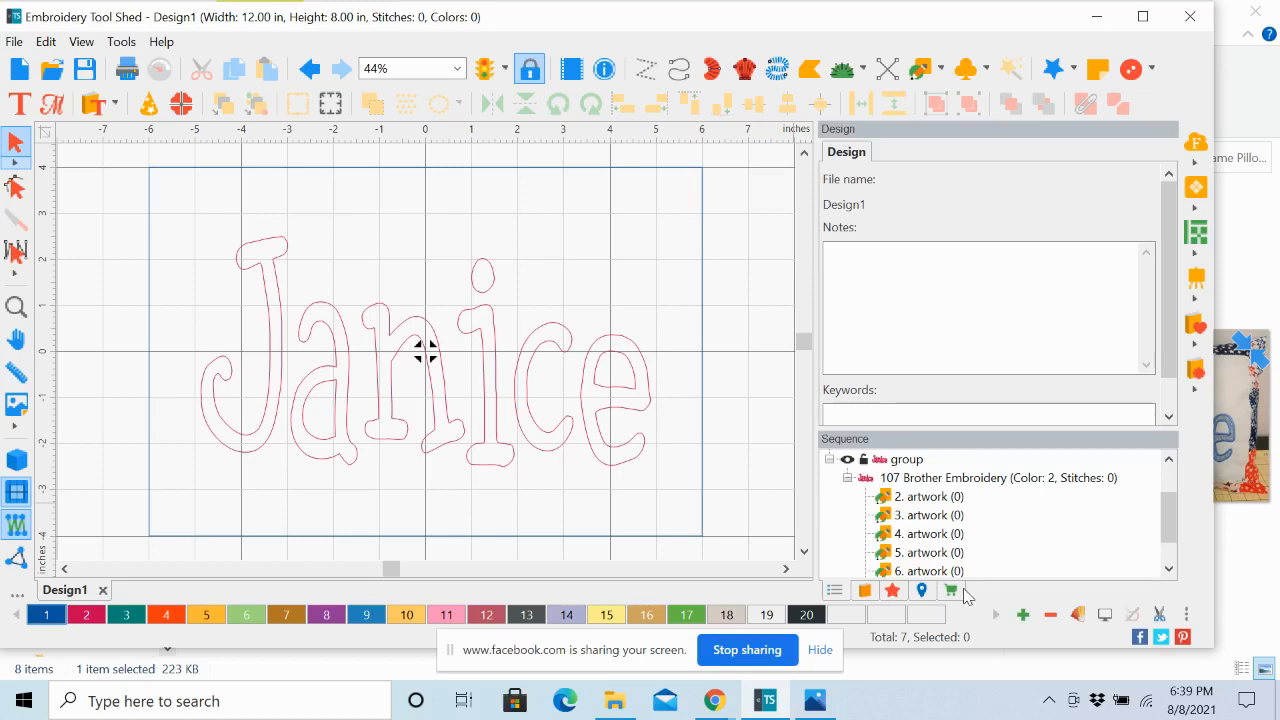
# Collapse the letter group in the sequence and undo the grouping of the letter outlines.
pyautogui.click(829, 460)
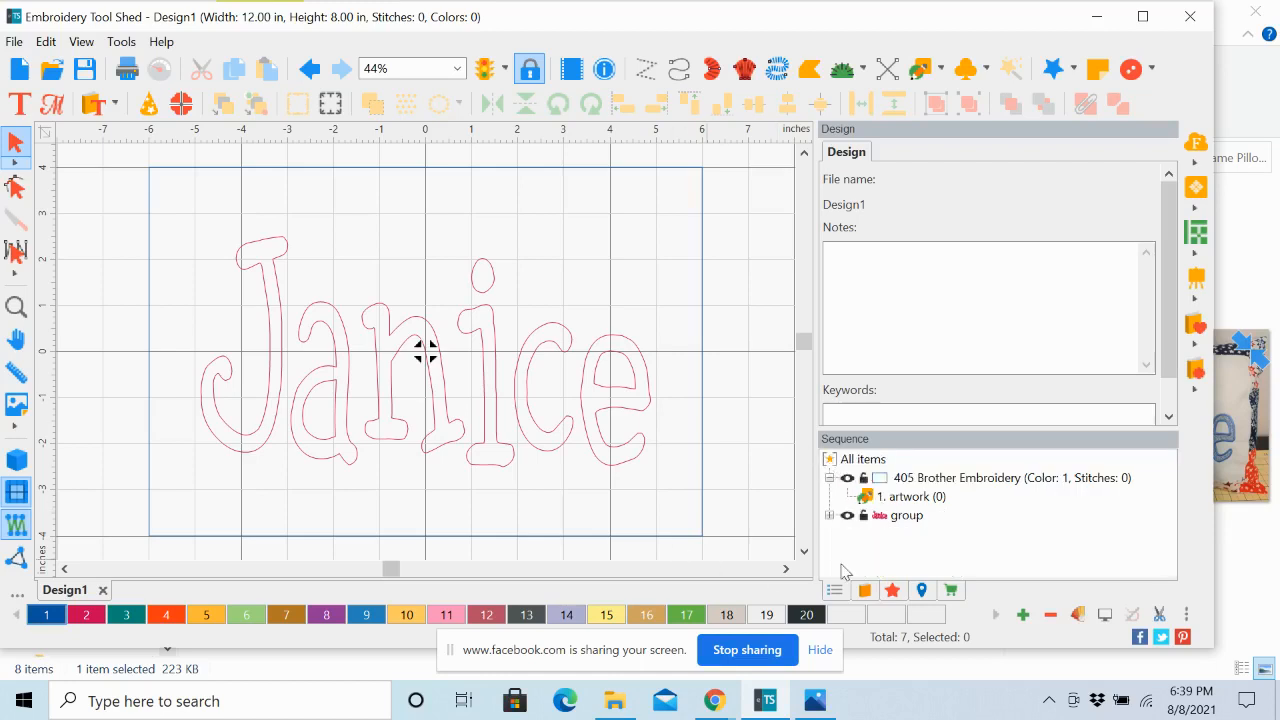
pyautogui.click(907, 515)
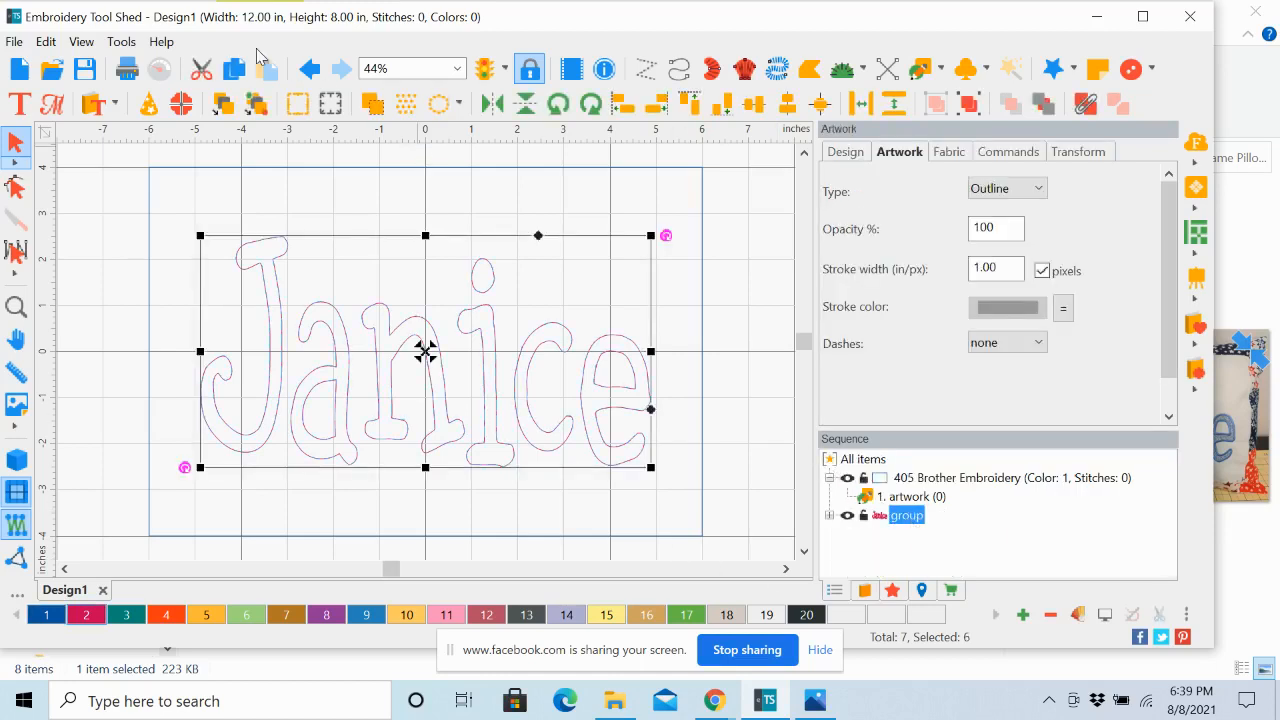
pyautogui.click(310, 68)
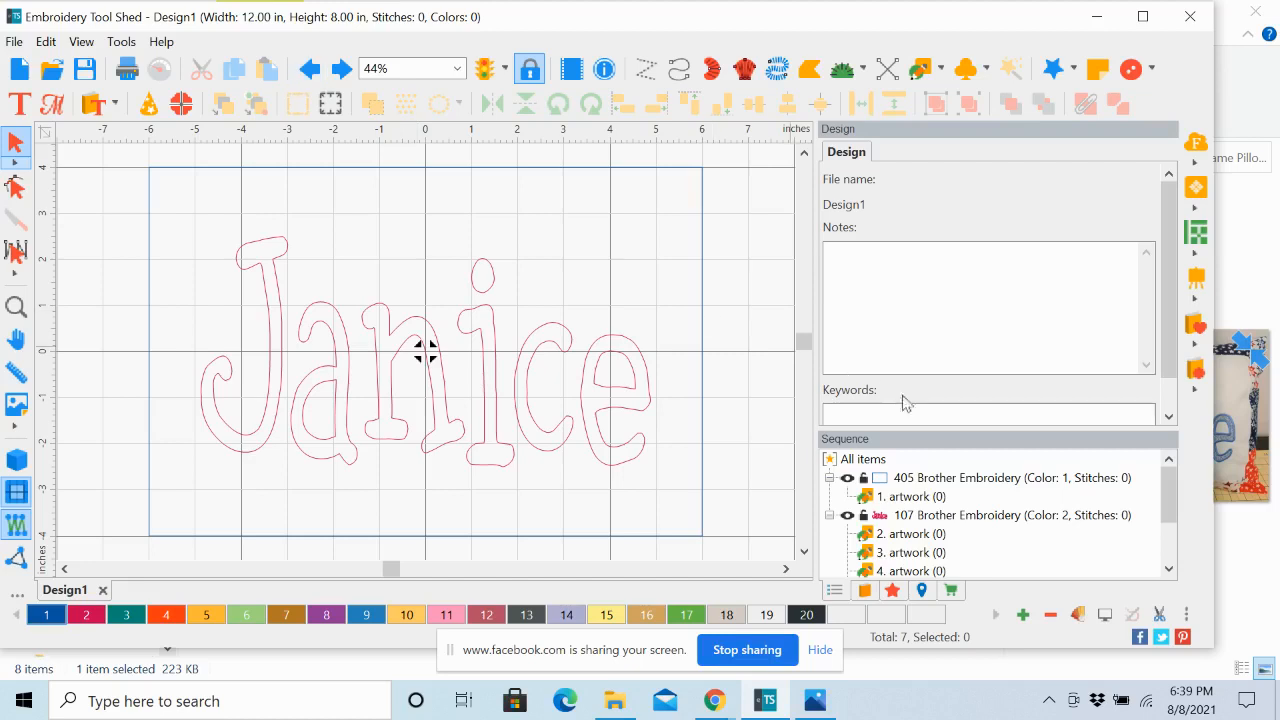
# Combine all the letter outlines of the name into a single artwork object and show it under its color entry in the sequence.
pyautogui.click(958, 515)
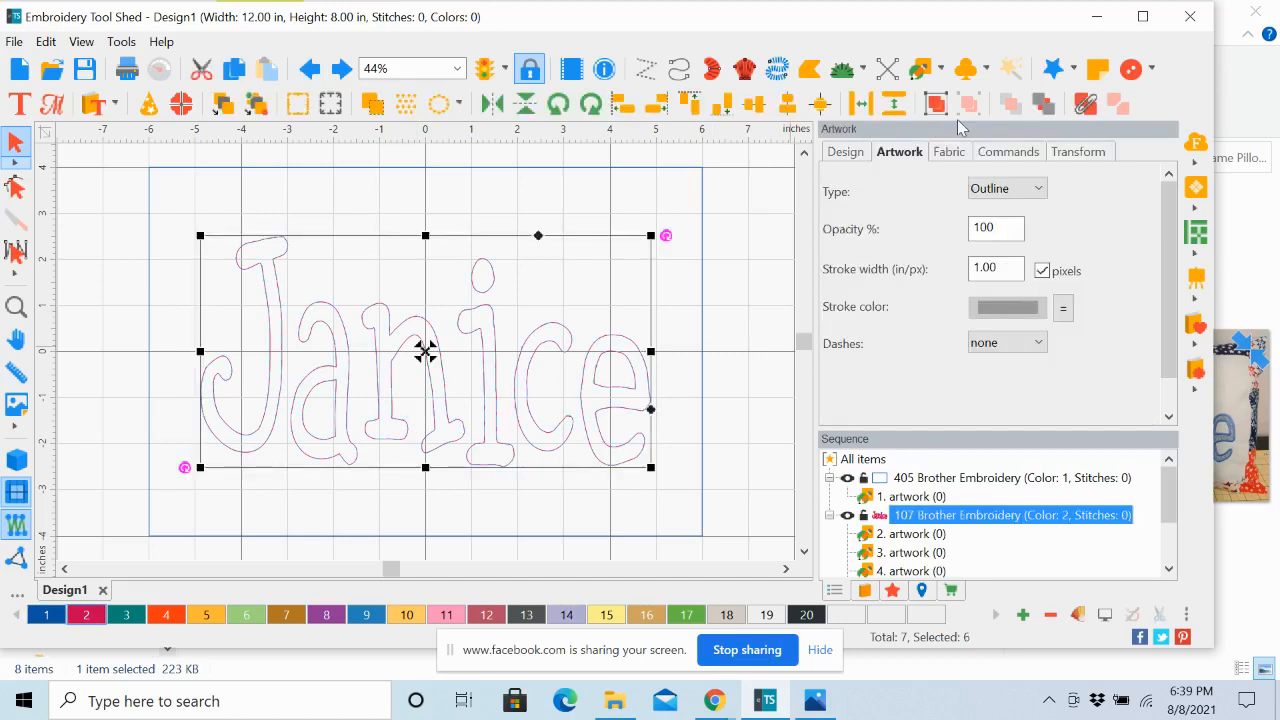
pyautogui.click(1087, 105)
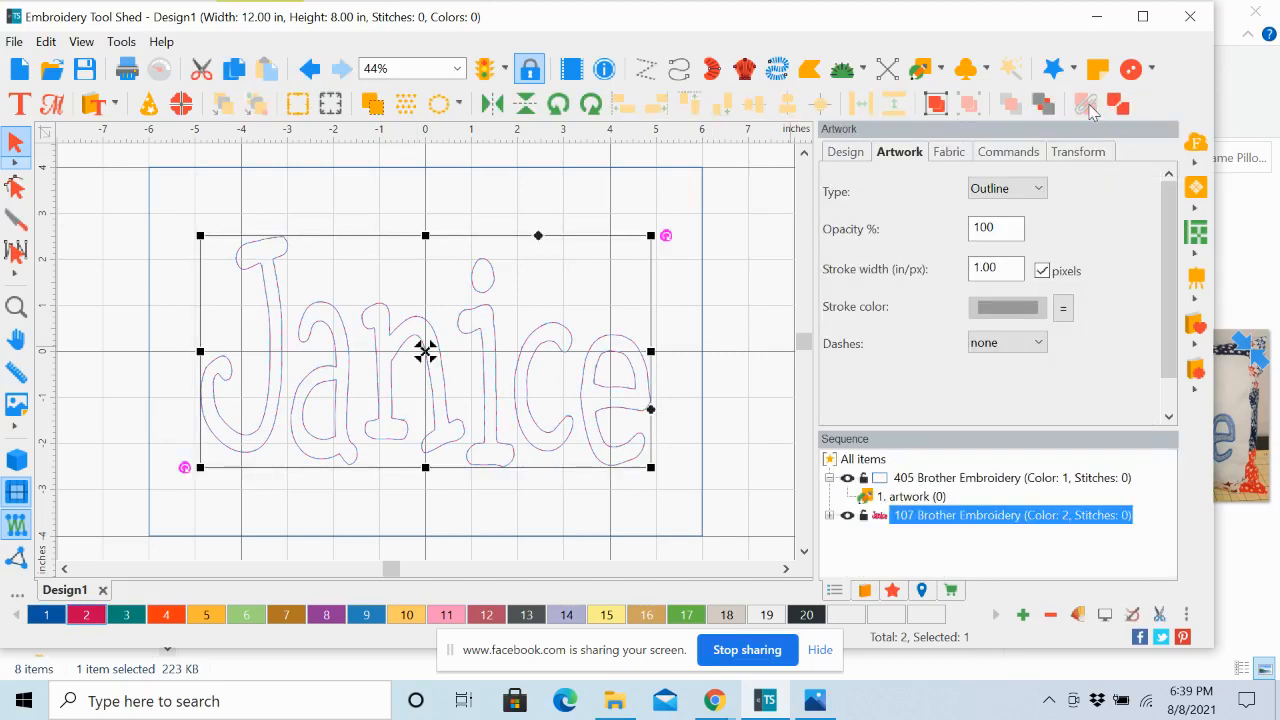
pyautogui.click(829, 515)
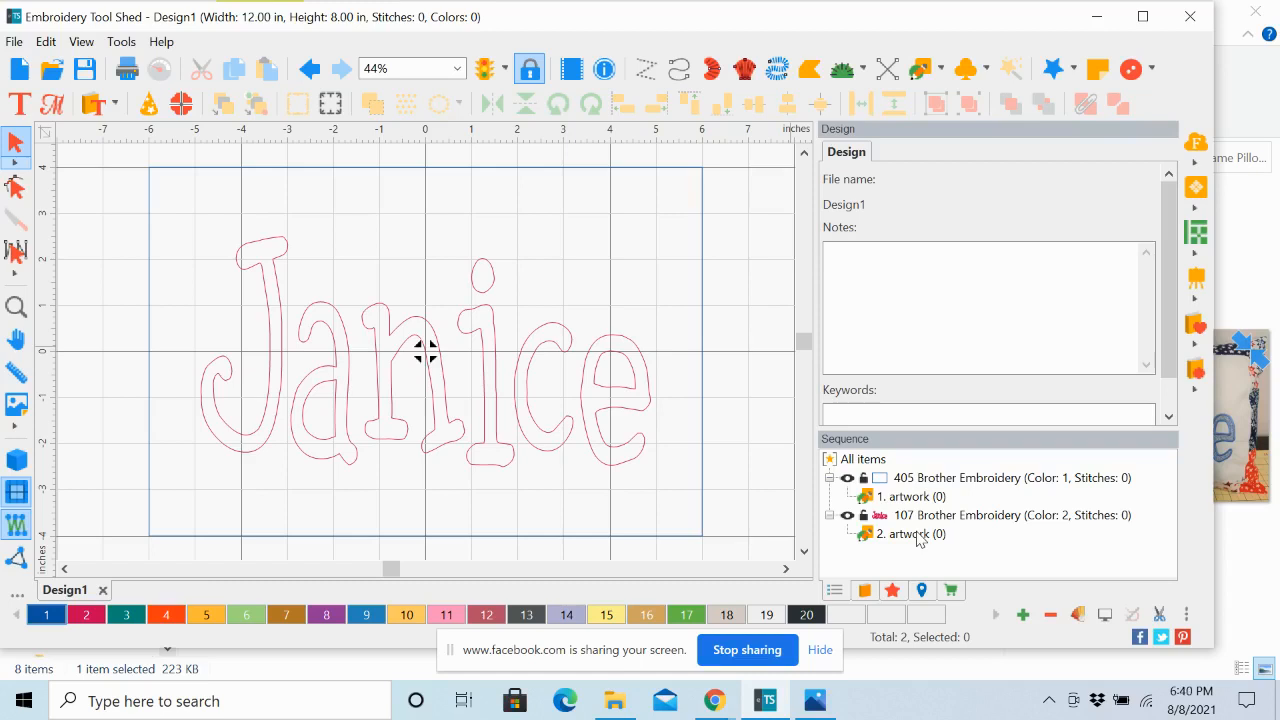
# Copy and paste the combined name artwork in place and assign the copy thread color 3, Teal Green.
pyautogui.click(918, 537)
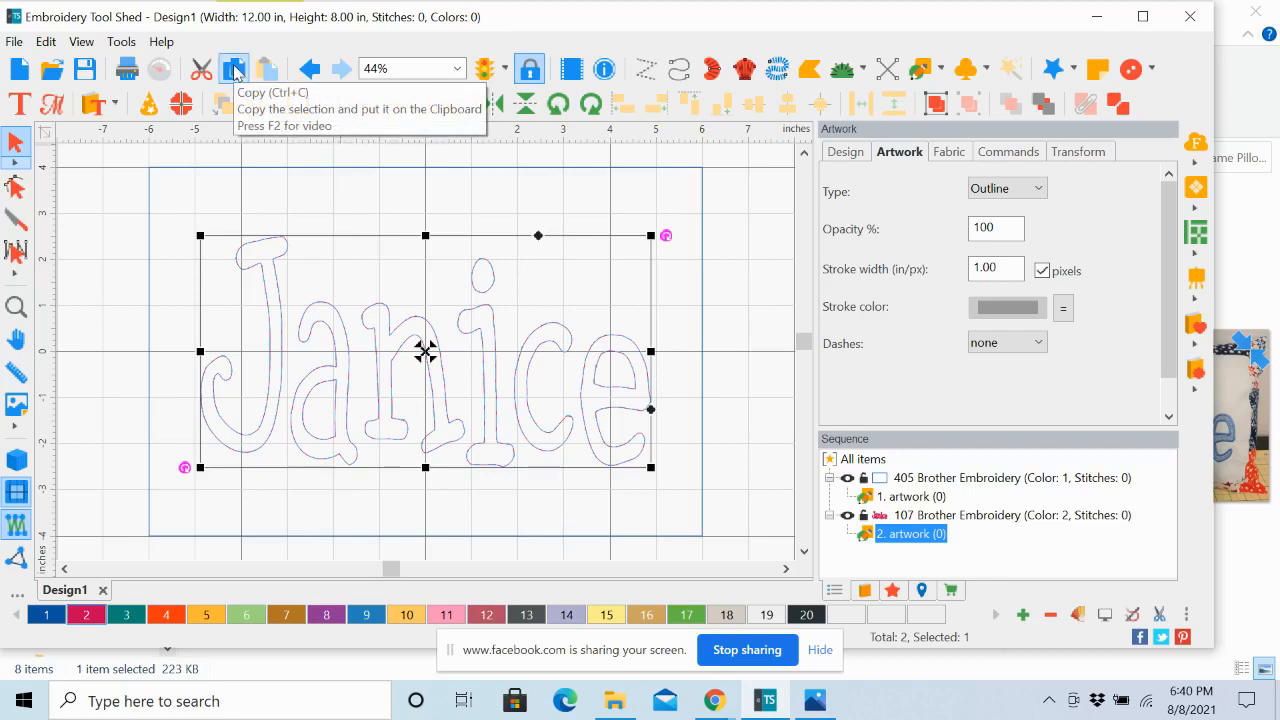
pyautogui.click(234, 69)
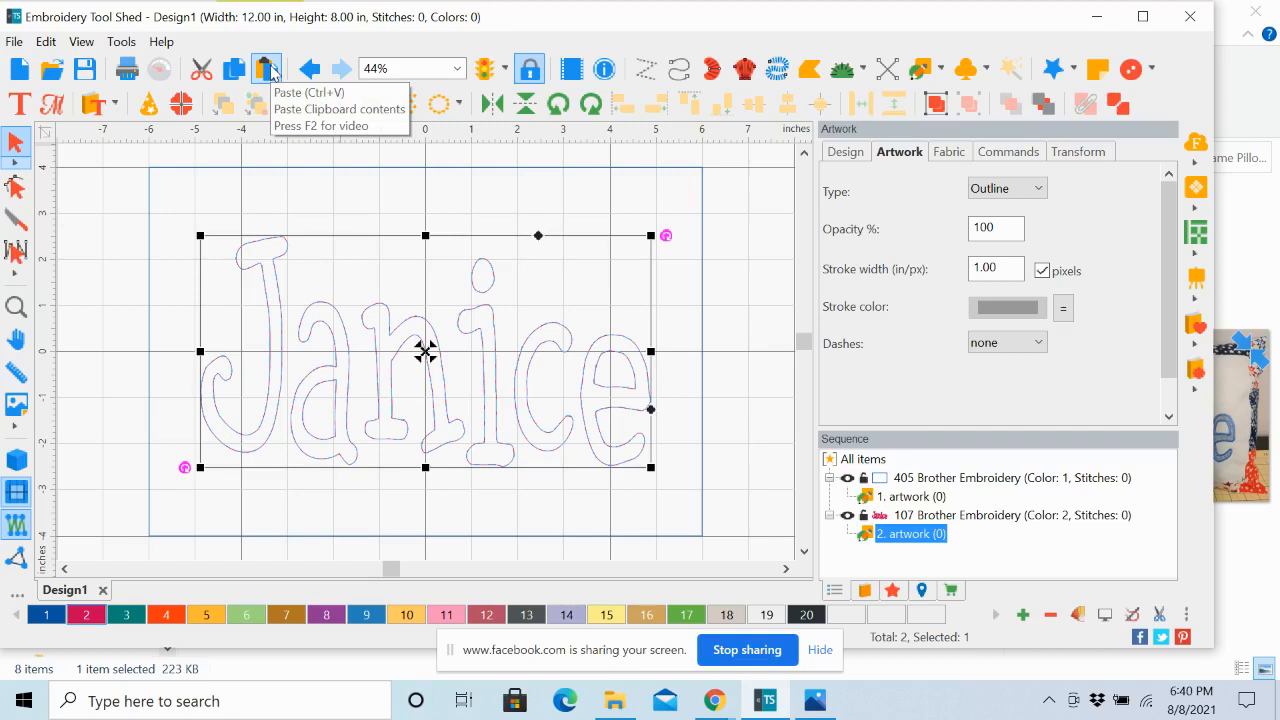
pyautogui.click(268, 69)
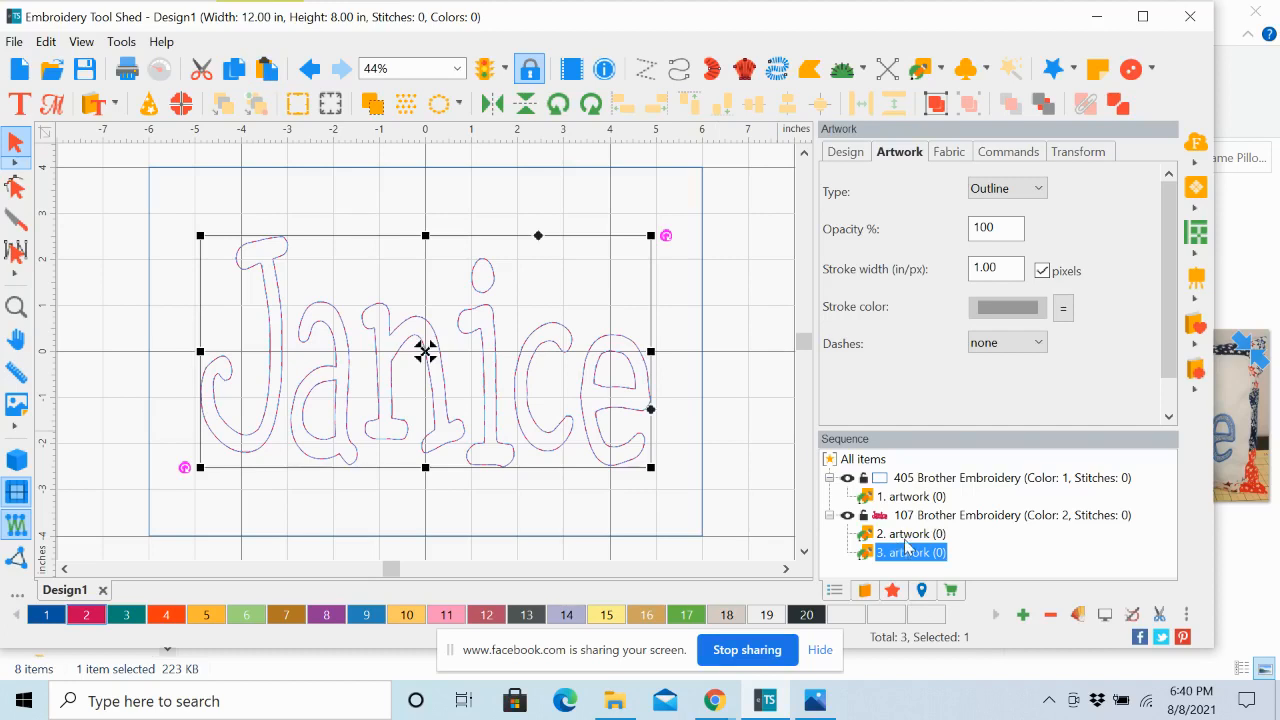
pyautogui.click(124, 615)
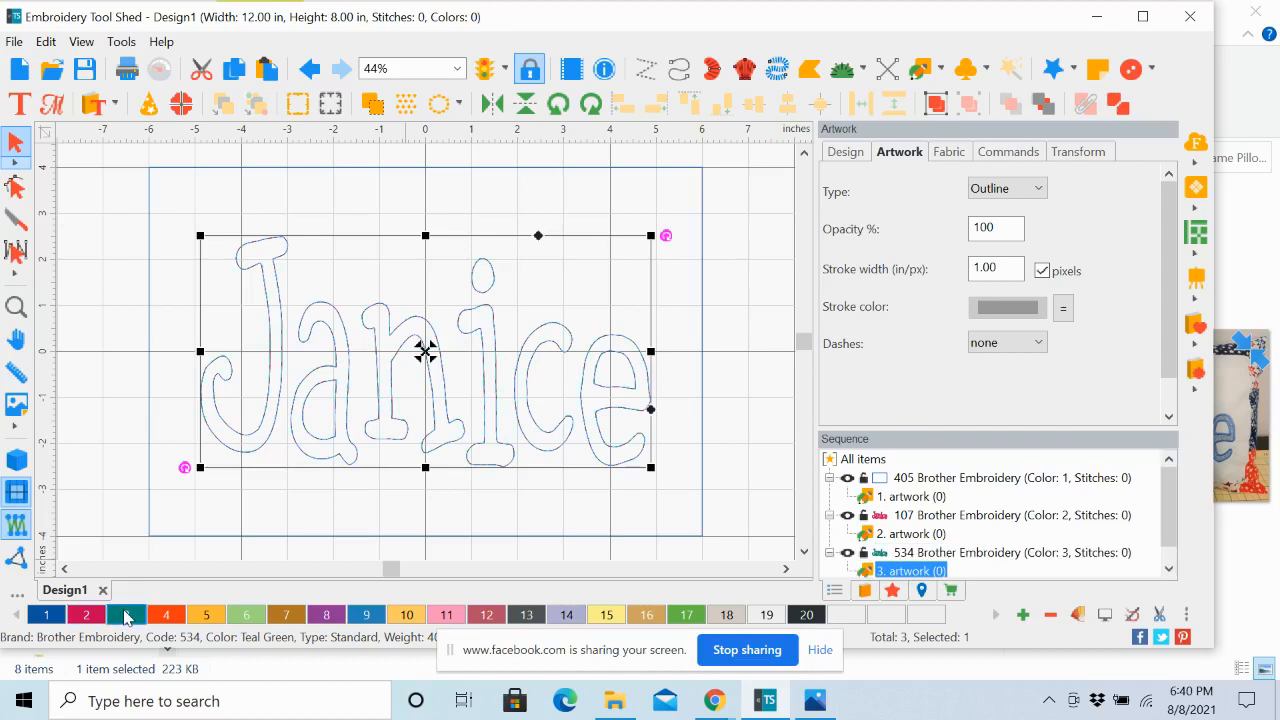
# Convert the Teal Green copy of the name artwork to an Applique object.
pyautogui.click(1168, 568)
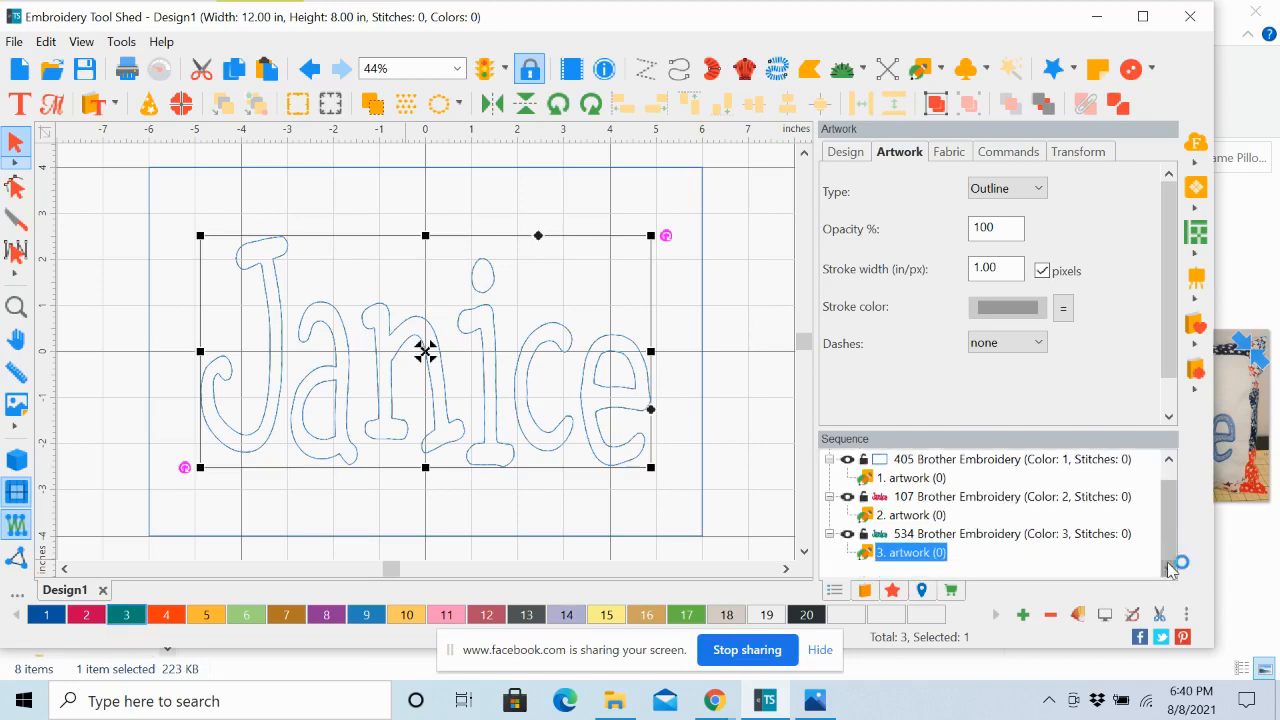
pyautogui.click(936, 503)
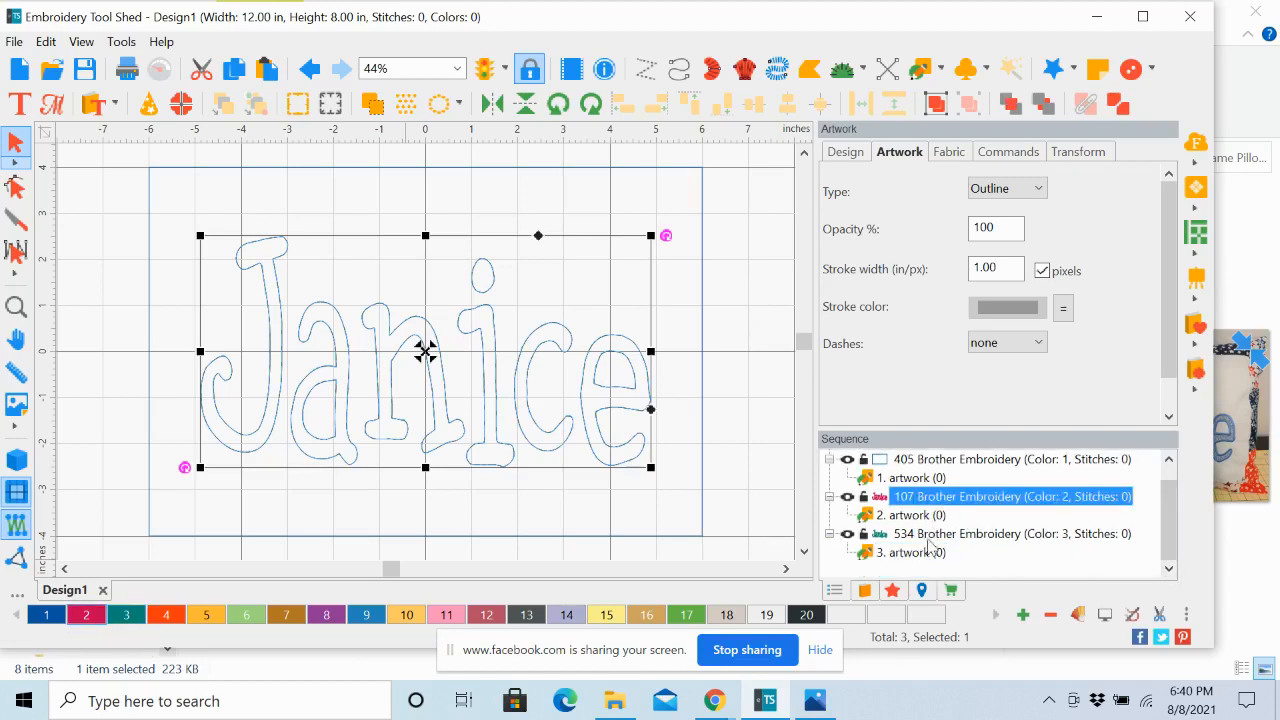
pyautogui.click(928, 540)
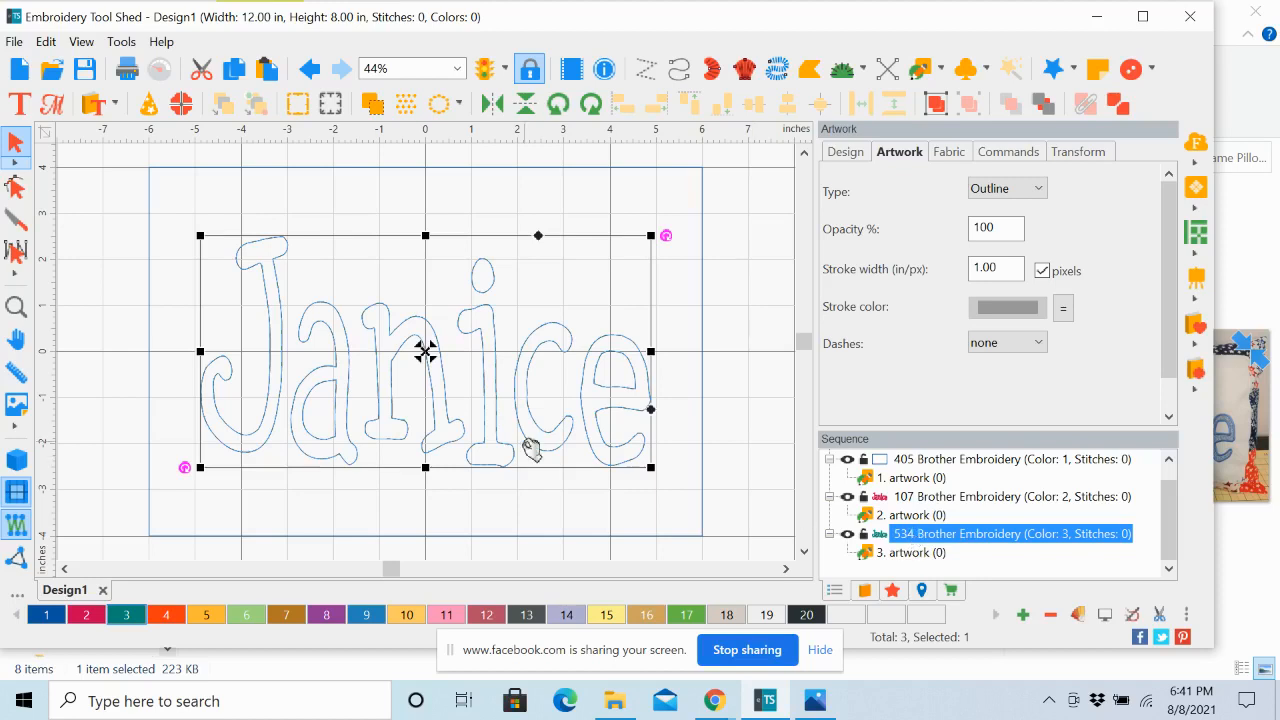
pyautogui.rightClick(537, 366)
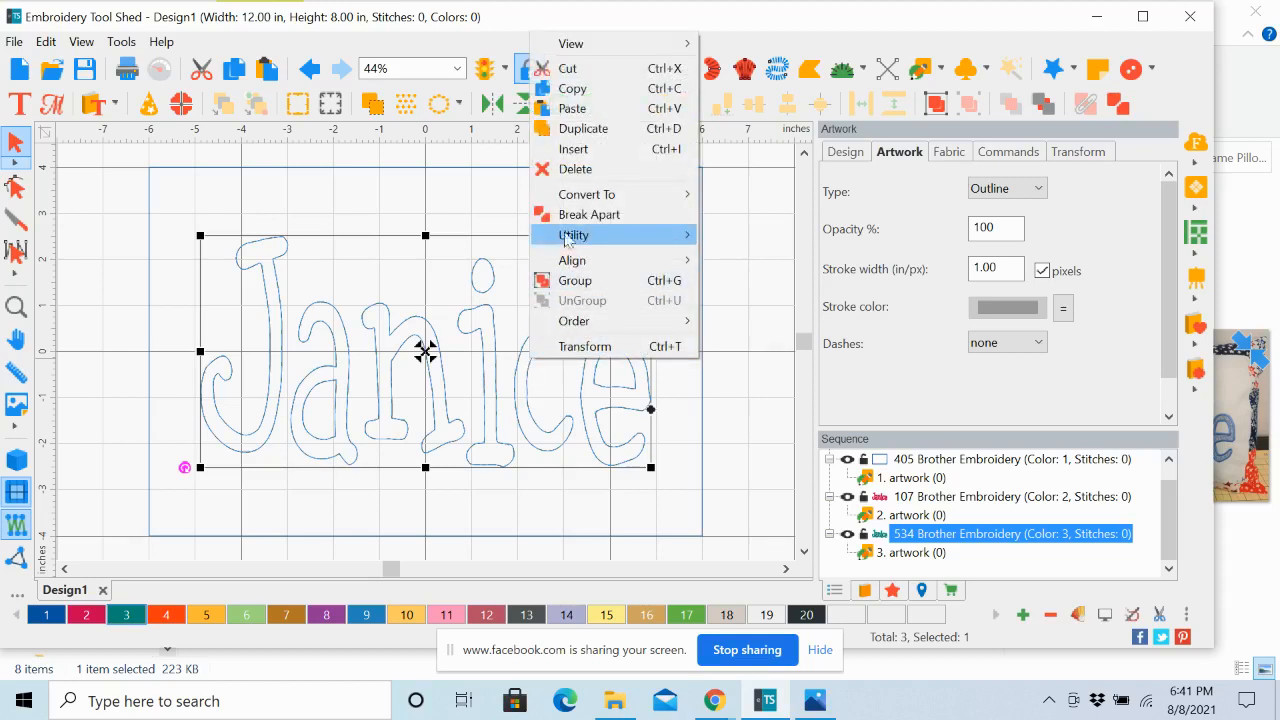
pyautogui.moveTo(566, 204)
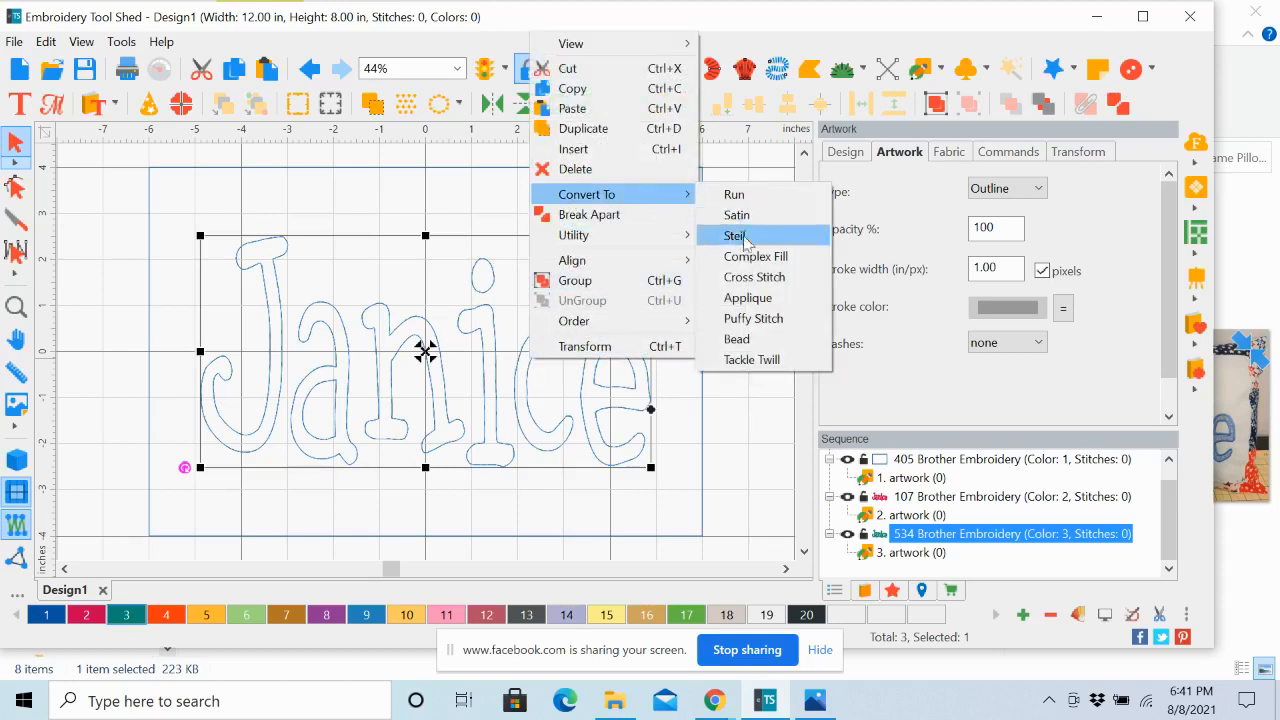
pyautogui.click(757, 302)
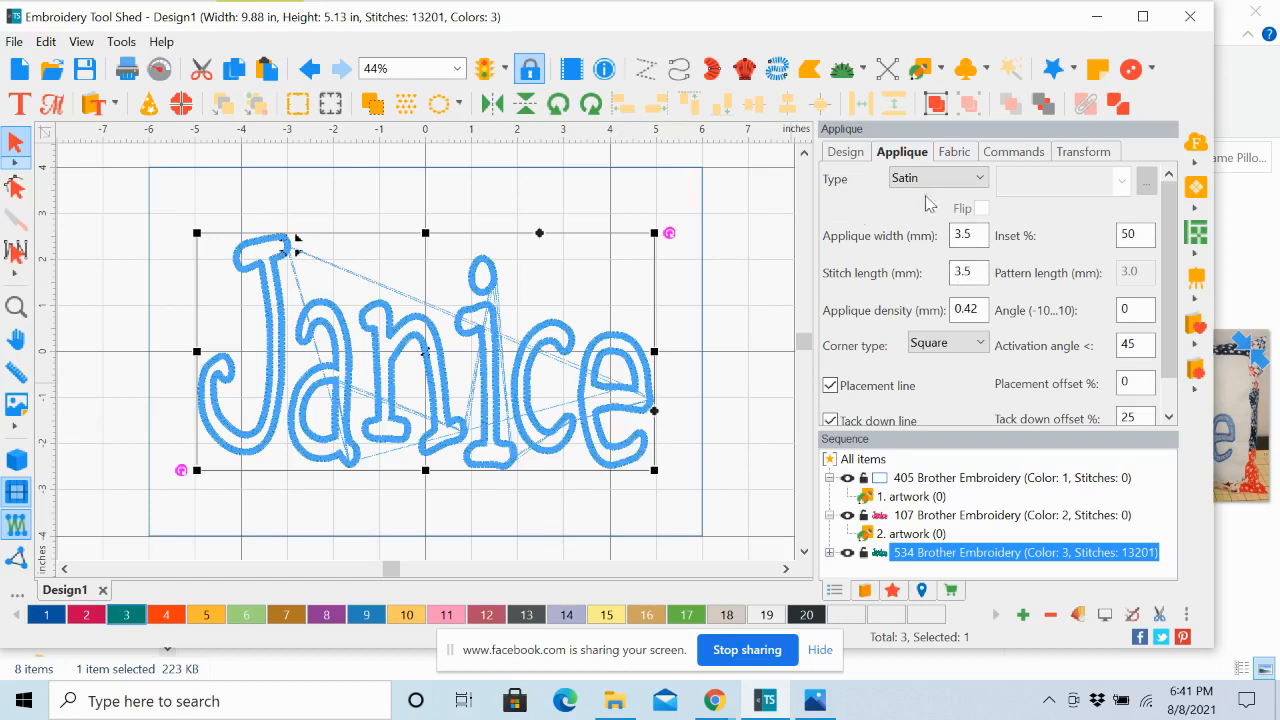
# Review the available applique types, keep Satin, and set the applique's stitch length to 2.5 mm.
pyautogui.click(981, 180)
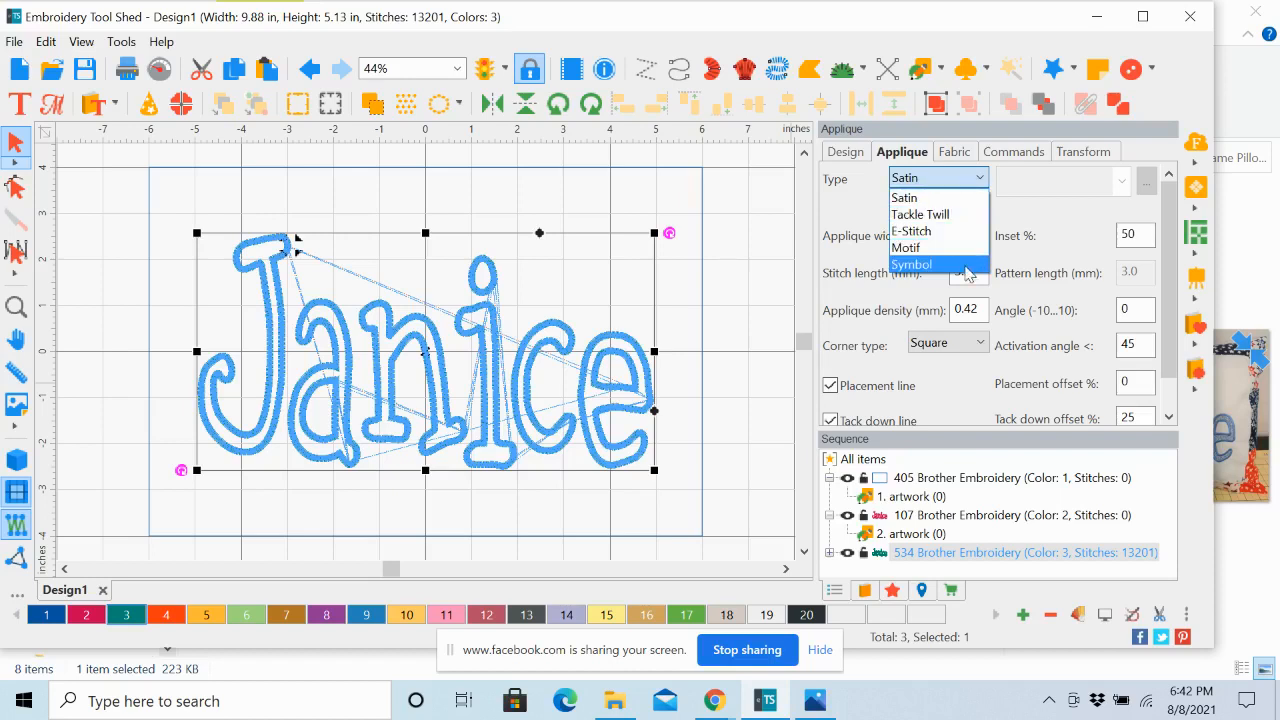
pyautogui.click(850, 210)
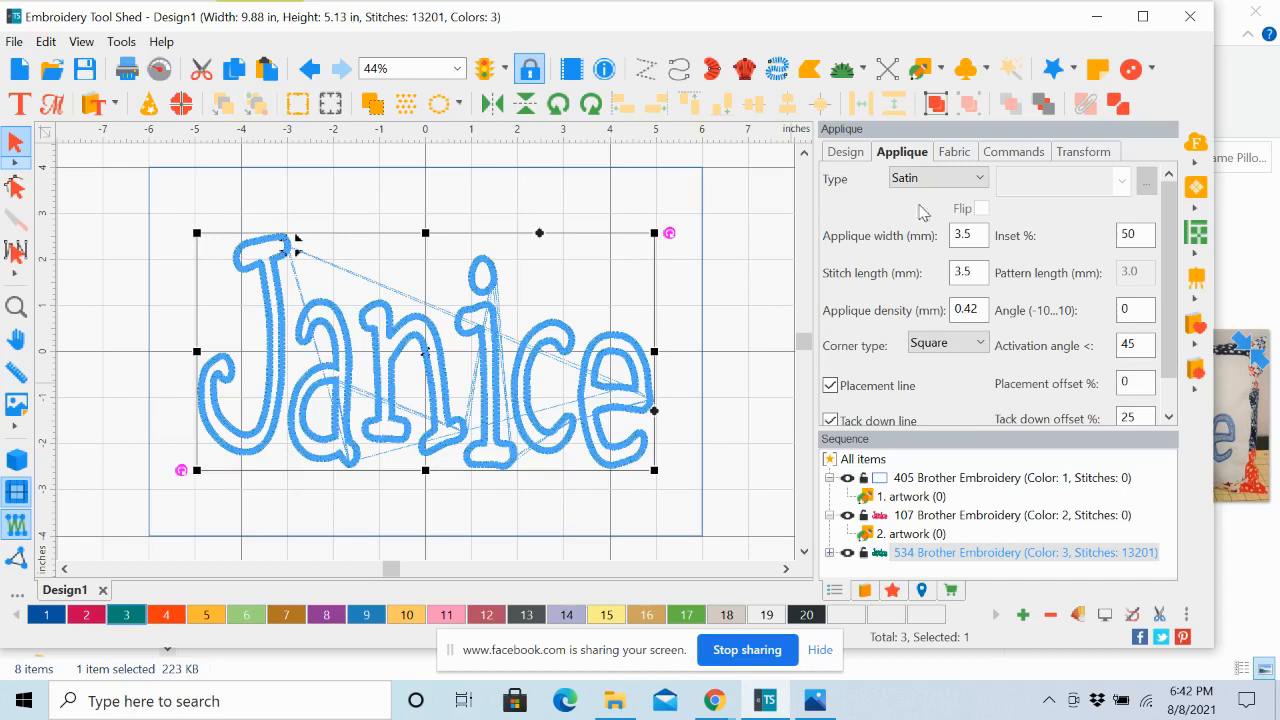
pyautogui.doubleClick(975, 271)
pyautogui.write('2.5')
pyautogui.moveTo(1172, 347); pyautogui.dragTo(1172, 378)
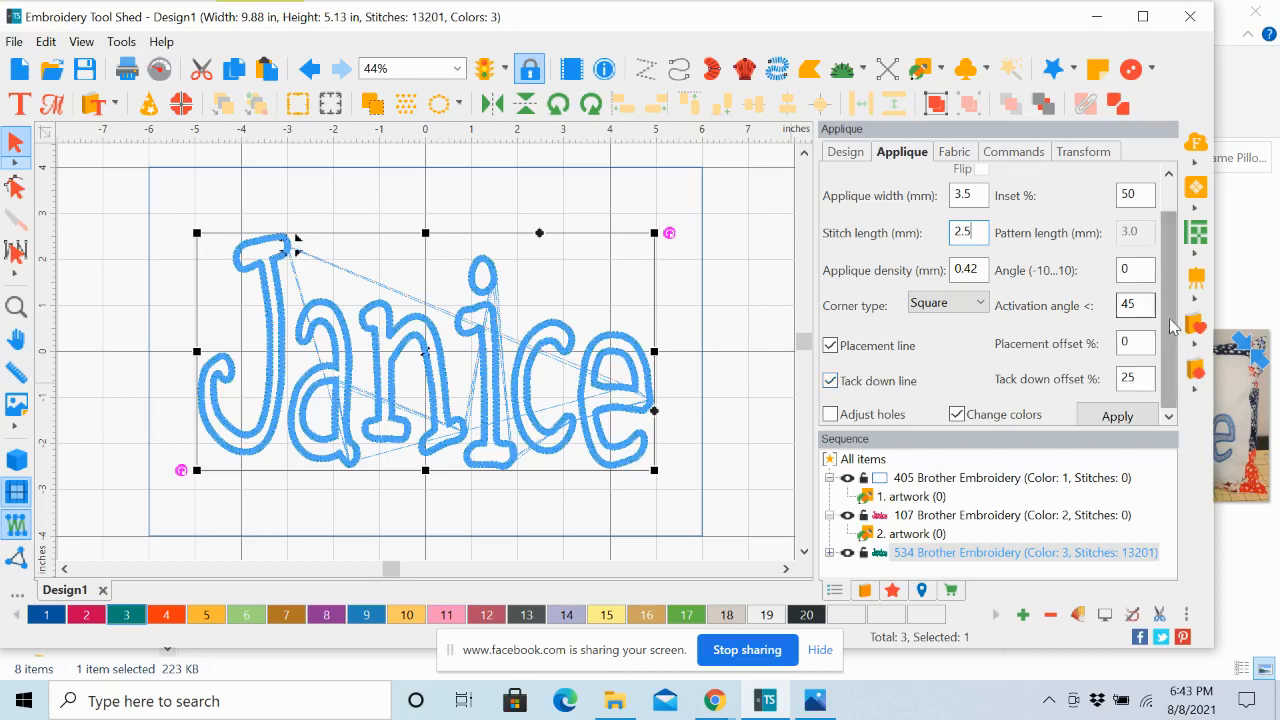
pyautogui.scroll(1, 1165, 301)
pyautogui.click(950, 178)
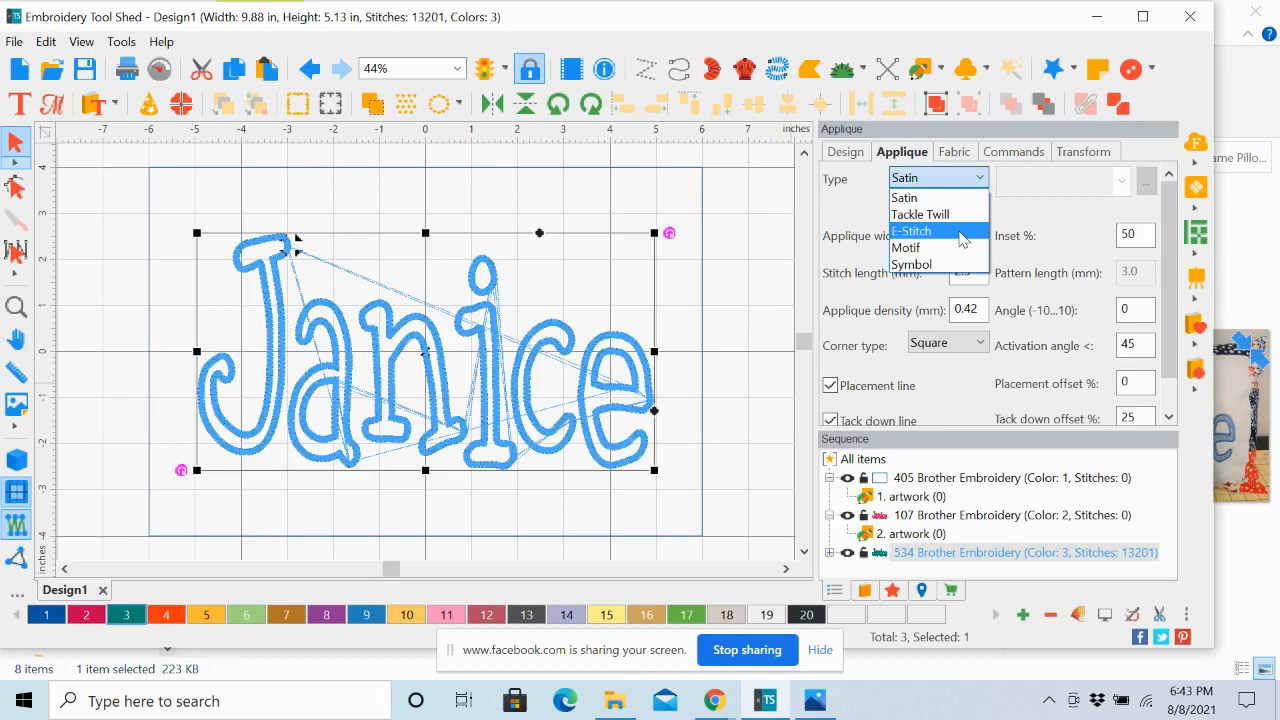
pyautogui.click(1040, 190)
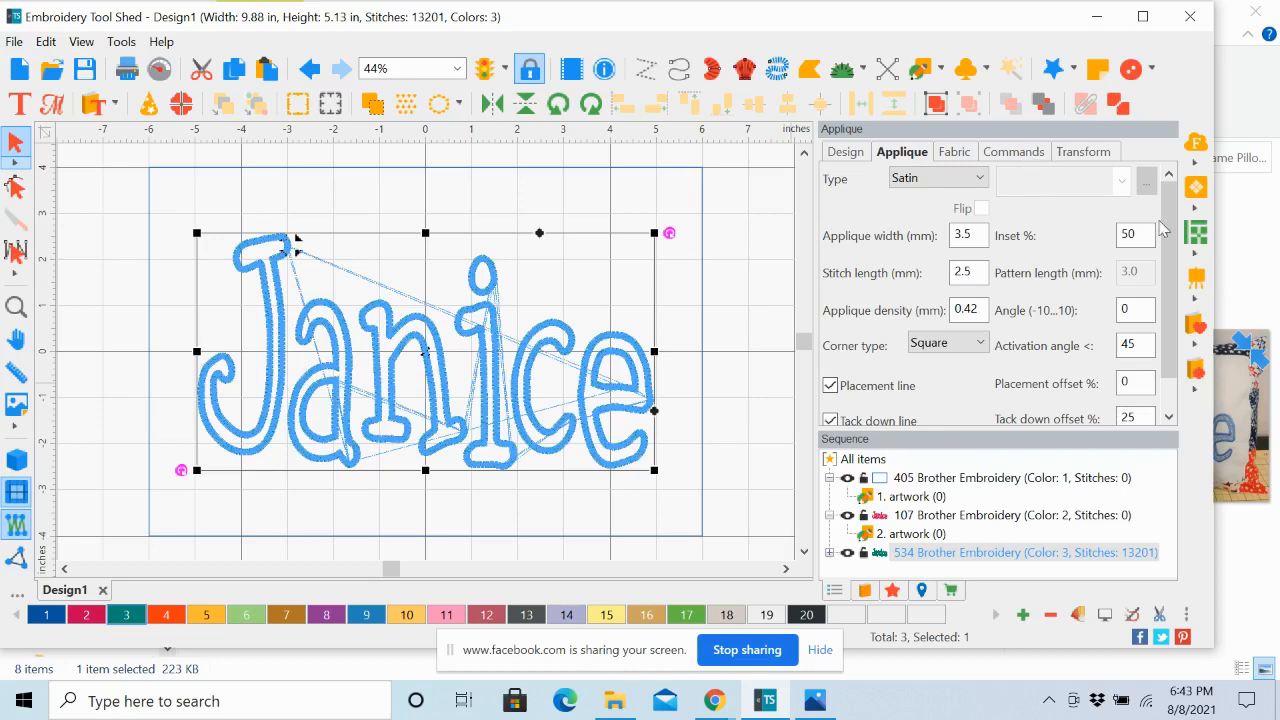
# Enable Adjust holes for the name applique, set its Inset to 60%, and apply the changes.
pyautogui.moveTo(1177, 244); pyautogui.dragTo(1173, 285)
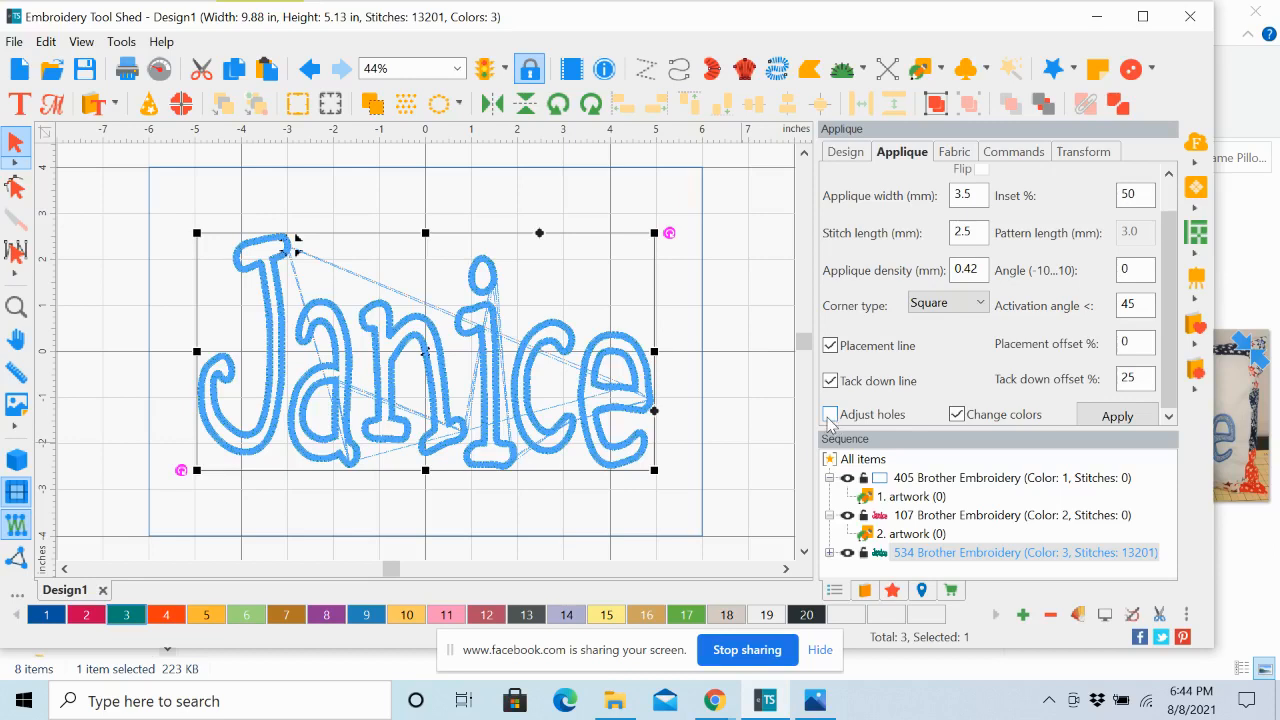
pyautogui.click(830, 415)
pyautogui.doubleClick(1132, 194)
pyautogui.write('60')
pyautogui.click(1122, 418)
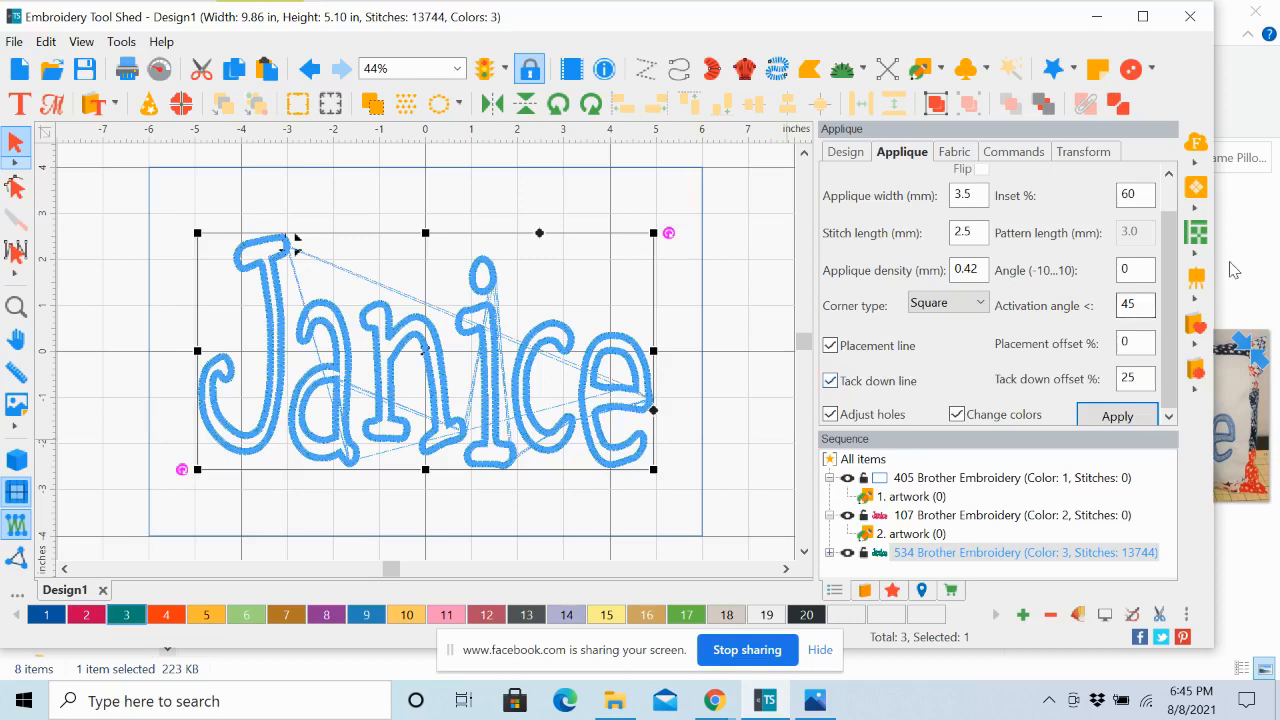
# Try an Inset of 70% on the name applique.
pyautogui.doubleClick(1126, 196)
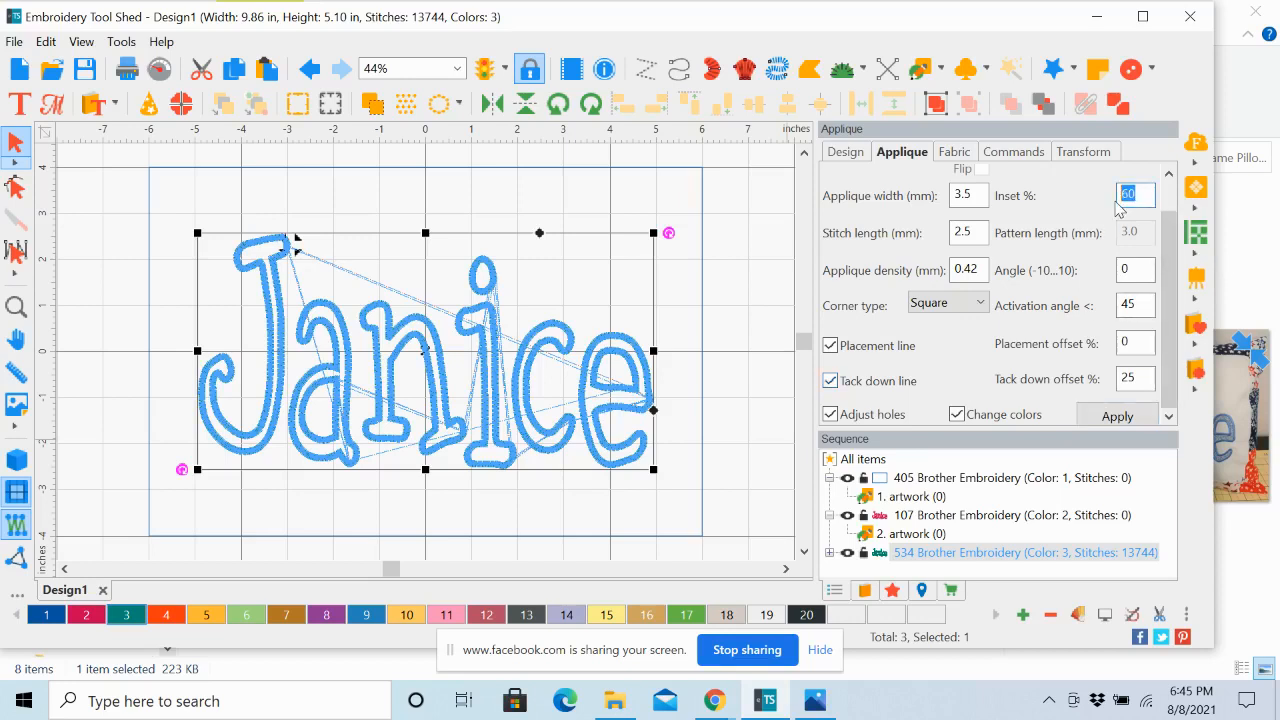
pyautogui.write('70')
pyautogui.click(1118, 414)
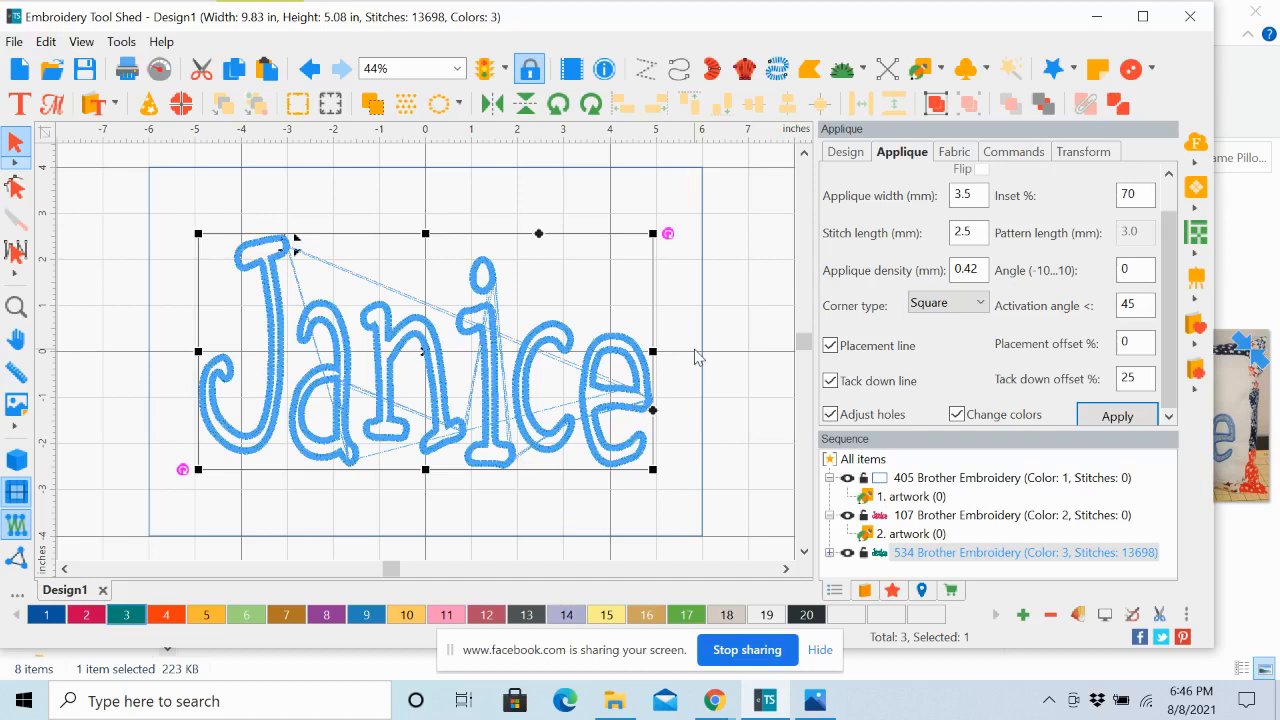
# Set the name applique's Inset to 60% and apply it.
pyautogui.click(1140, 193)
pyautogui.press('BackSpace')
pyautogui.press('BackSpace')
pyautogui.write('6')
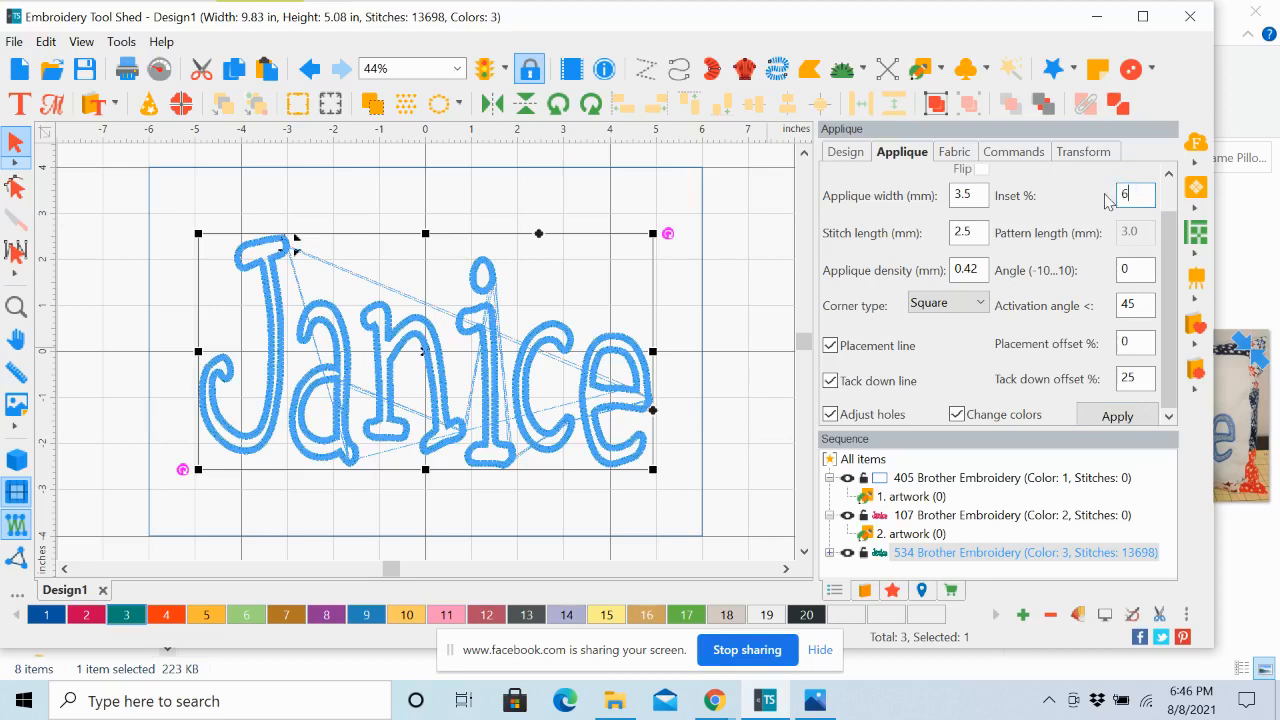
pyautogui.write('0')
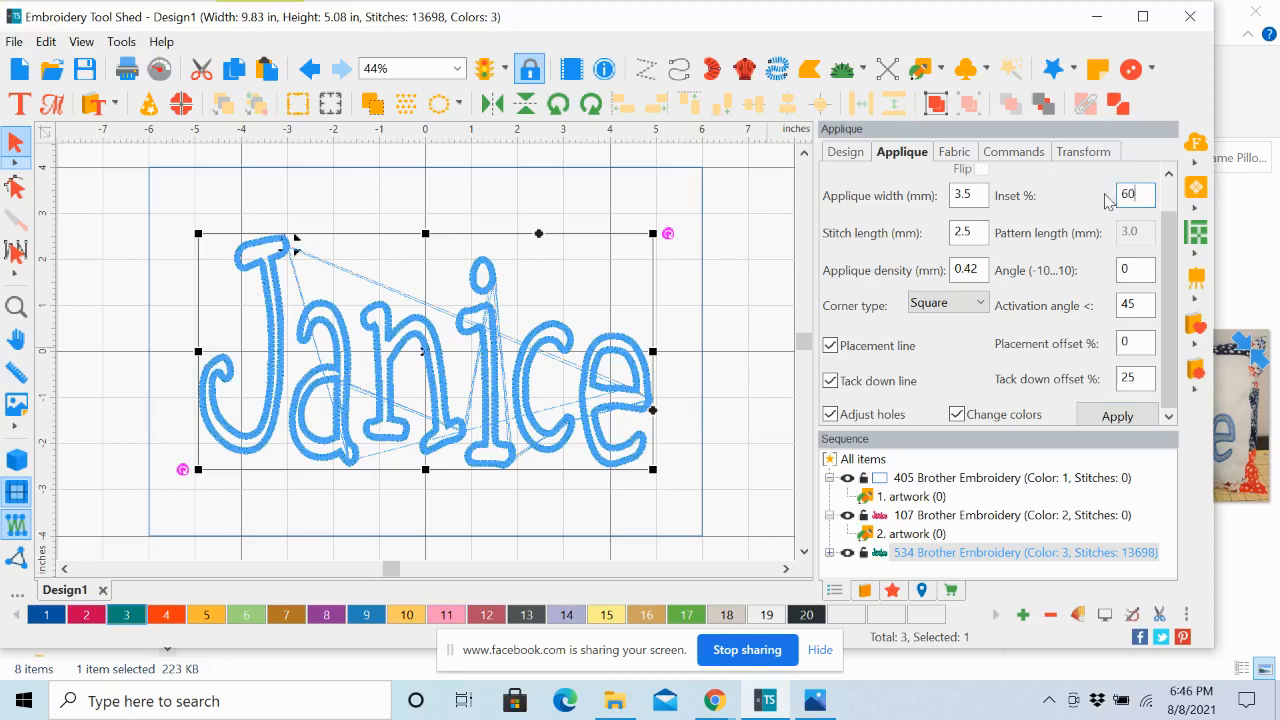
pyautogui.click(1117, 417)
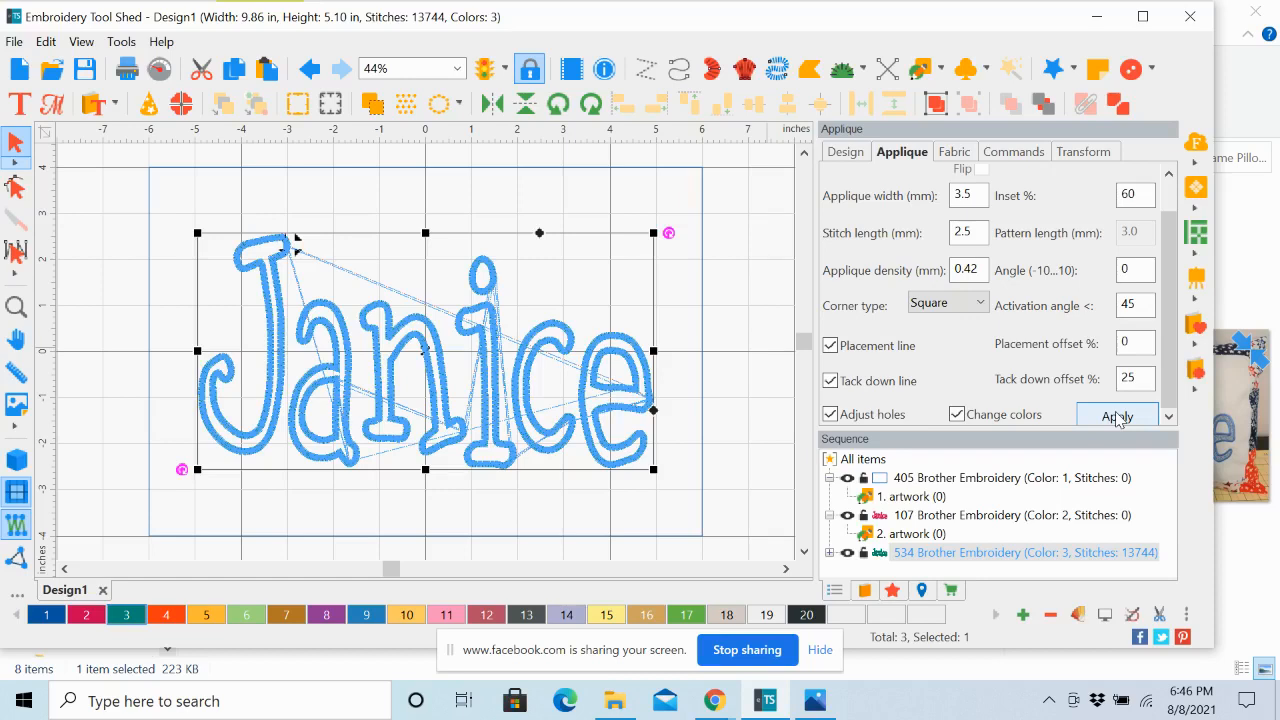
pyautogui.click(1117, 416)
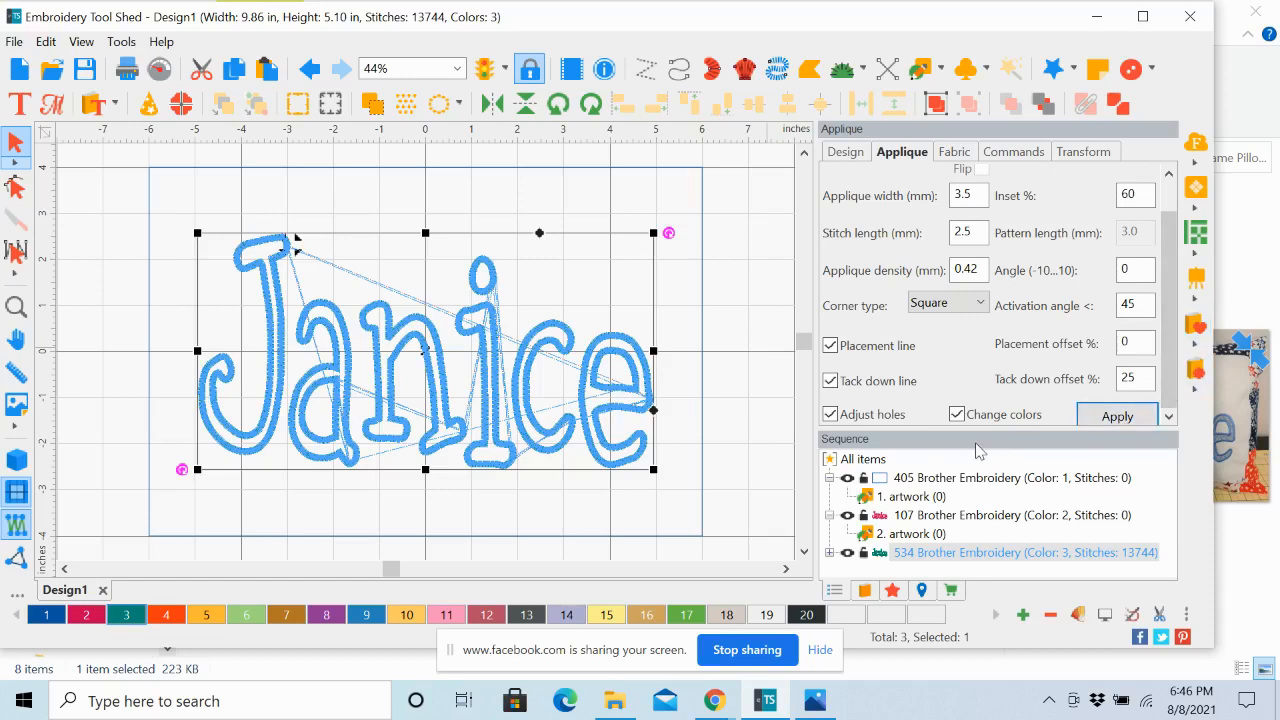
# Inspect the pillow rectangle and the overlap of the name outline artwork with its applique copy by selecting them.
pyautogui.click(706, 310)
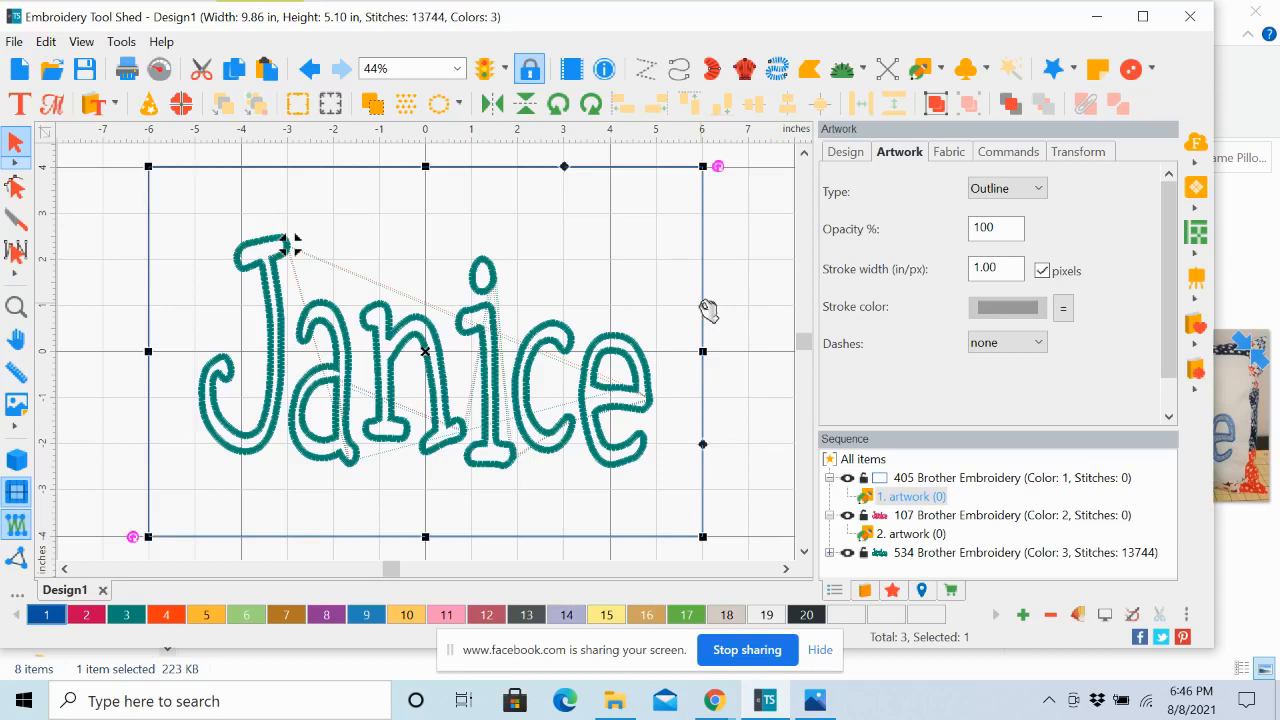
pyautogui.click(946, 516)
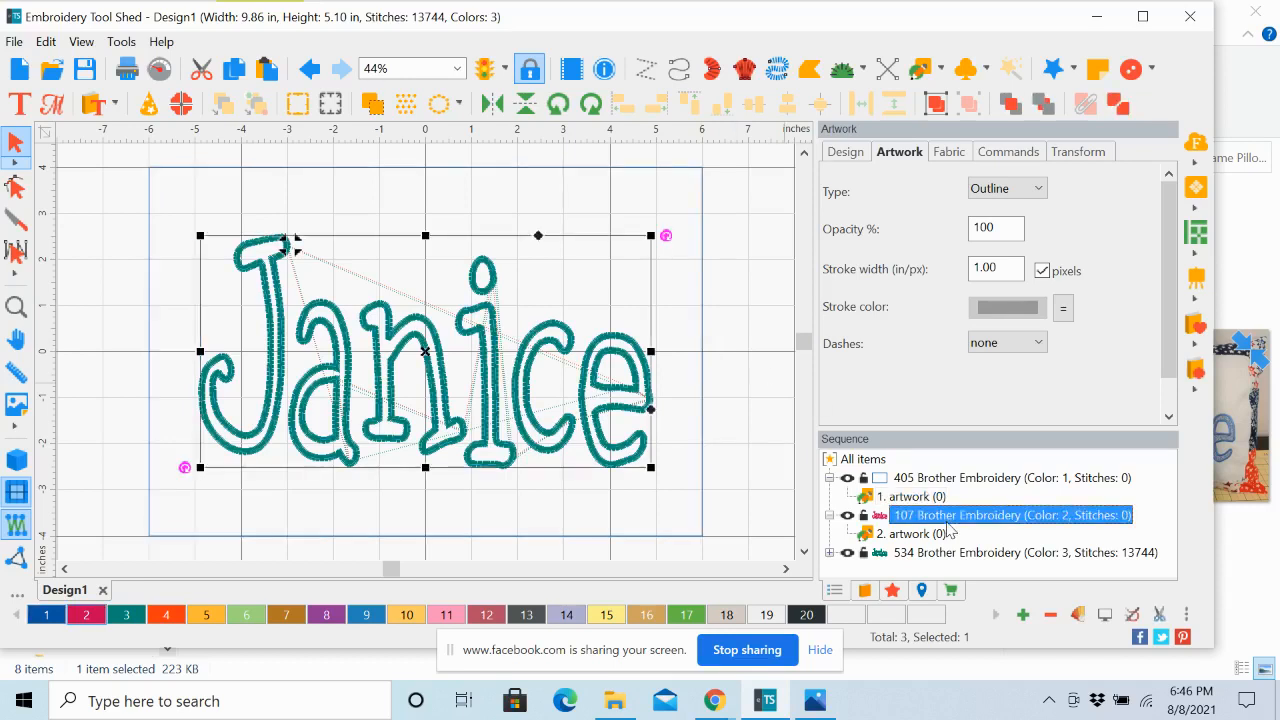
pyautogui.keyDown('ctrl'); pyautogui.click(946, 553); pyautogui.keyUp('ctrl')
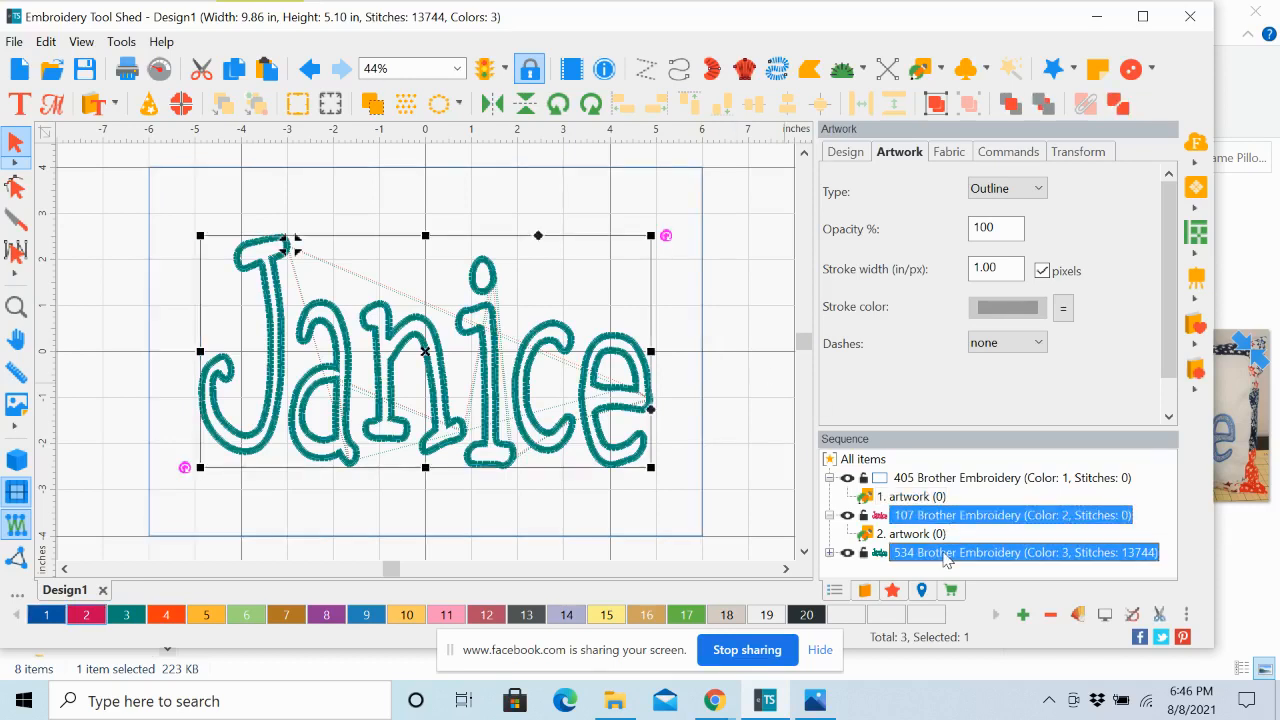
pyautogui.rightClick(592, 146)
pyautogui.click(630, 356)
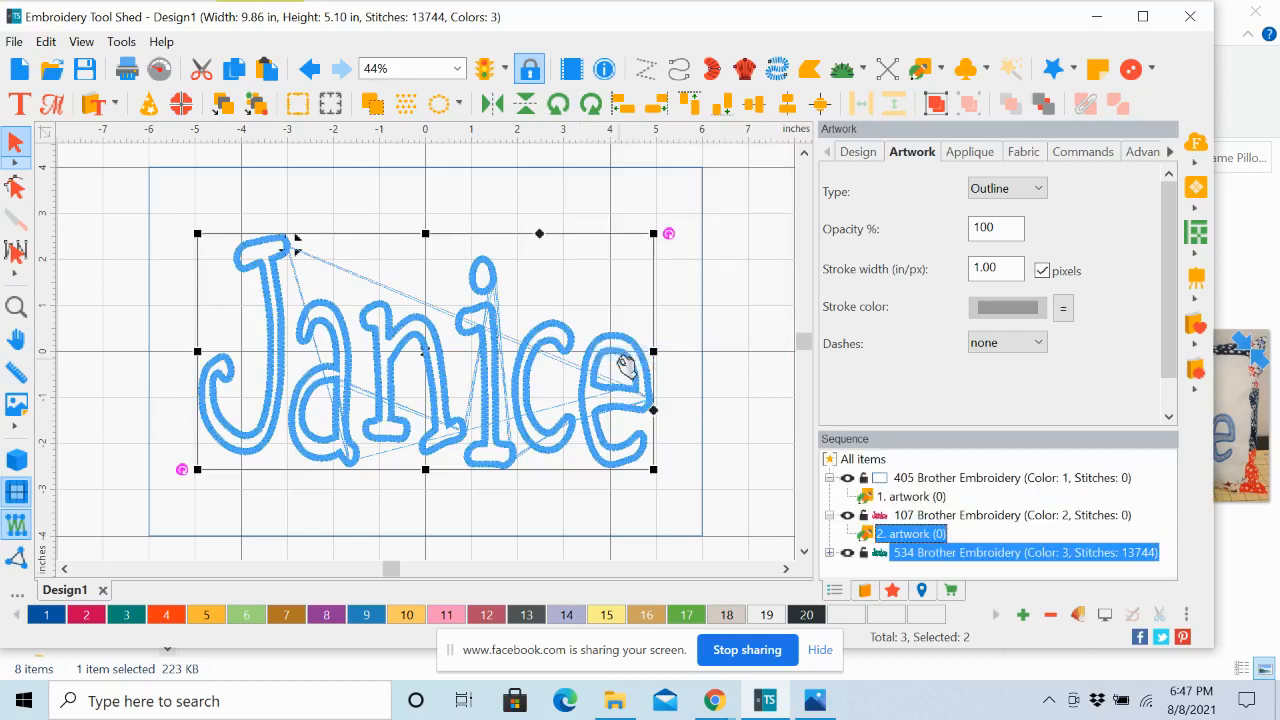
# Delete the 12 by 8 inch pillow rectangle from the design.
pyautogui.click(805, 465)
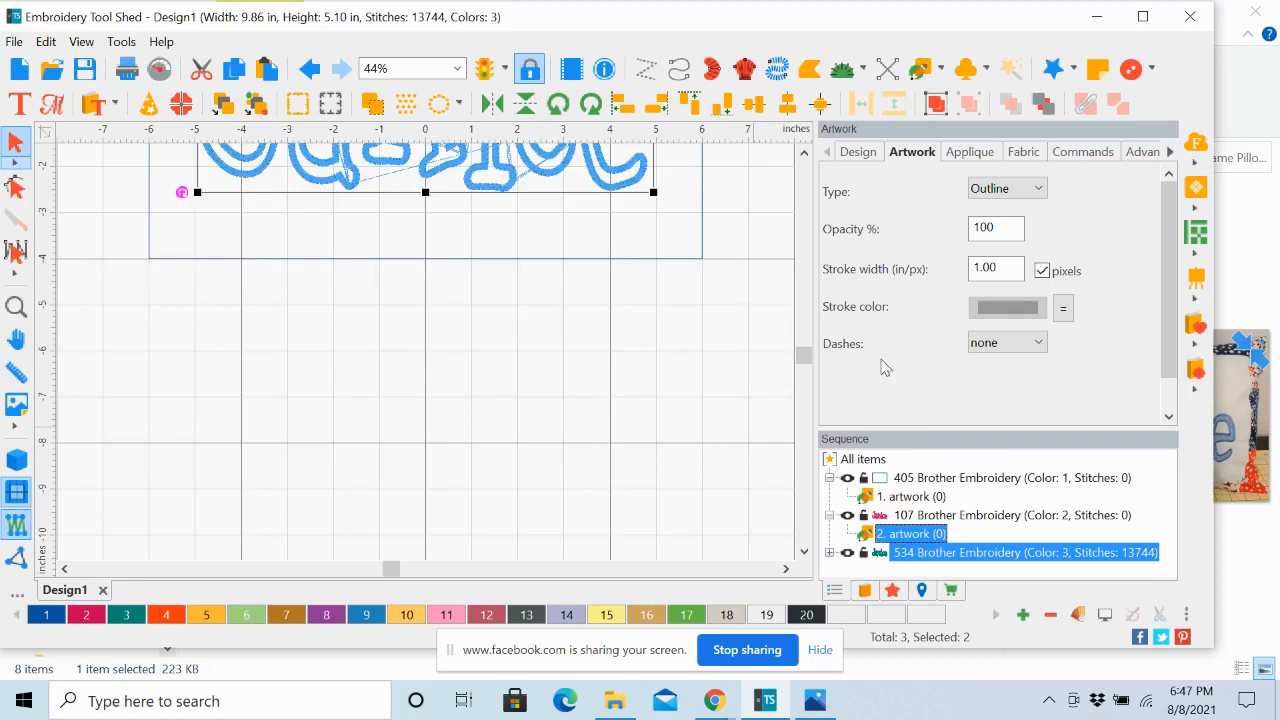
pyautogui.click(459, 69)
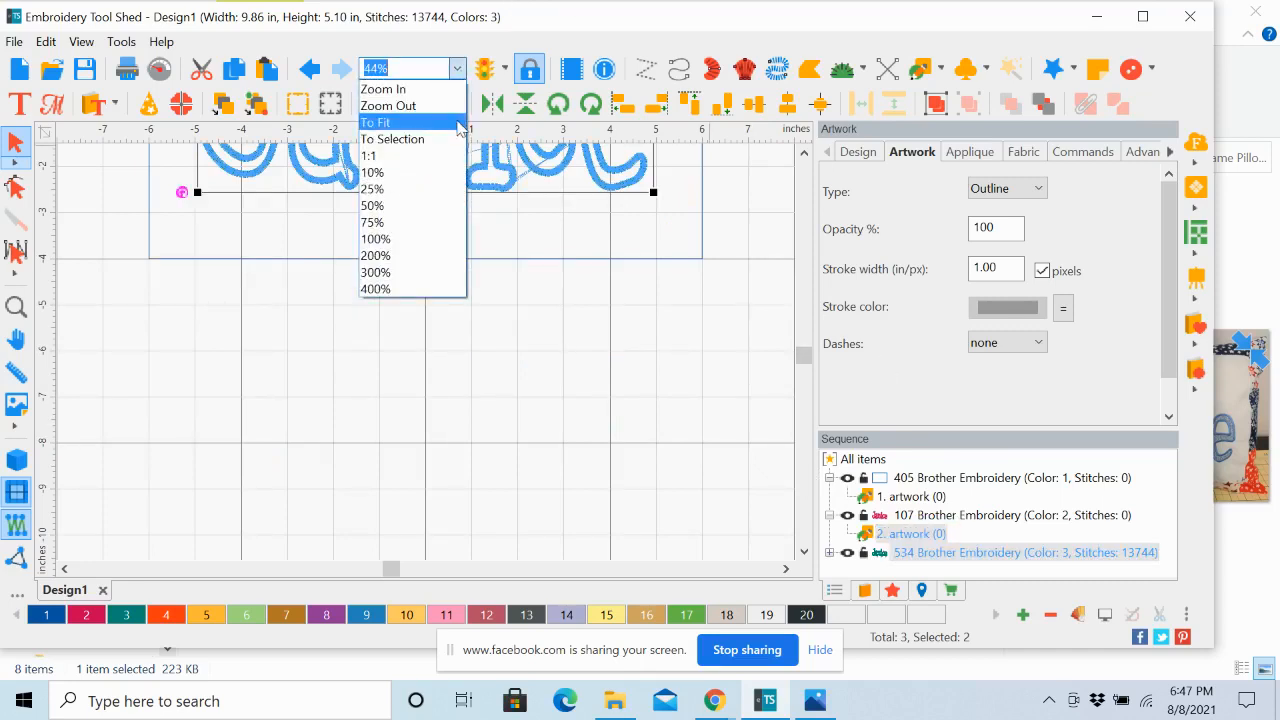
pyautogui.click(400, 133)
pyautogui.click(922, 480)
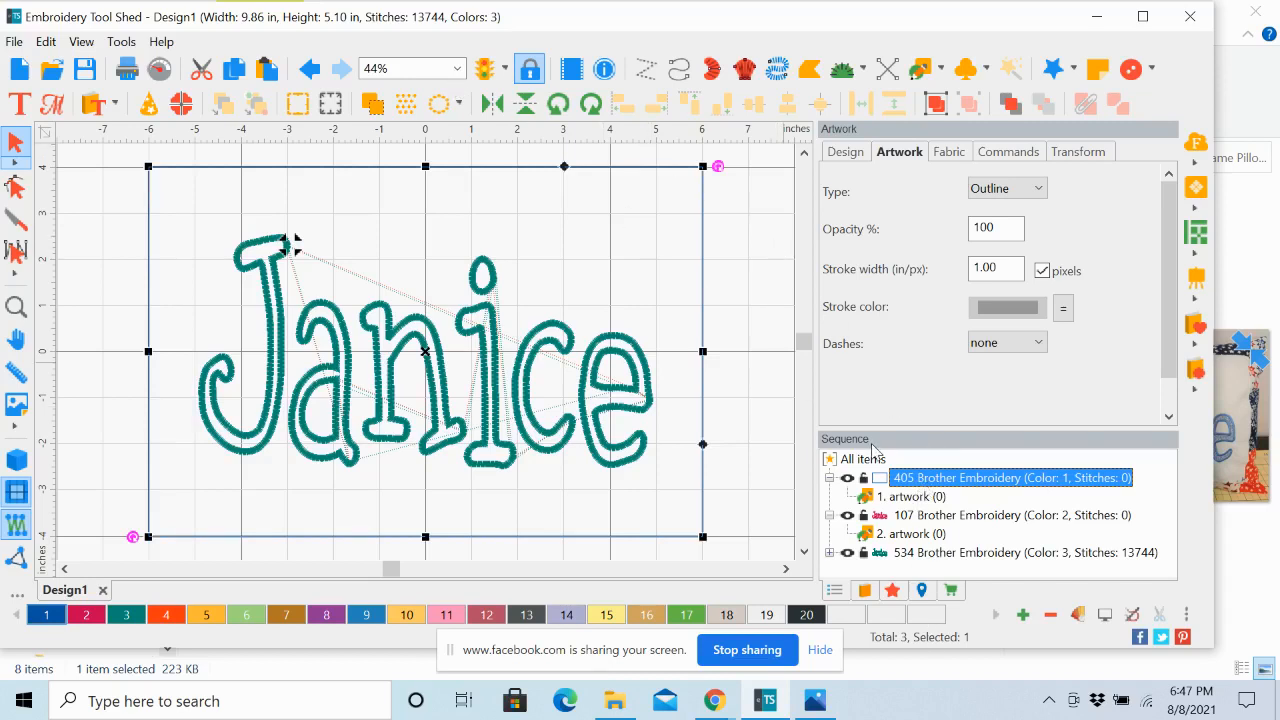
pyautogui.press('Delete')
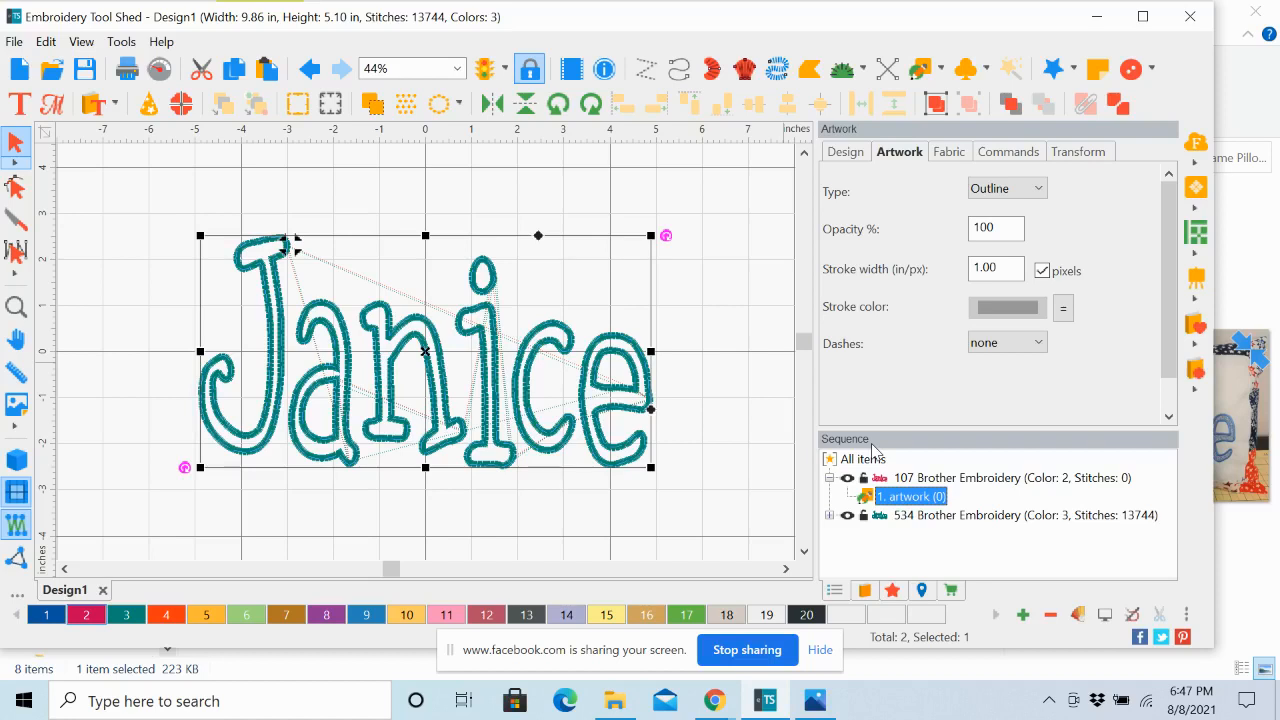
# Review the name outline artwork and the applique object in the design's sequence, leaving nothing selected.
pyautogui.click(942, 482)
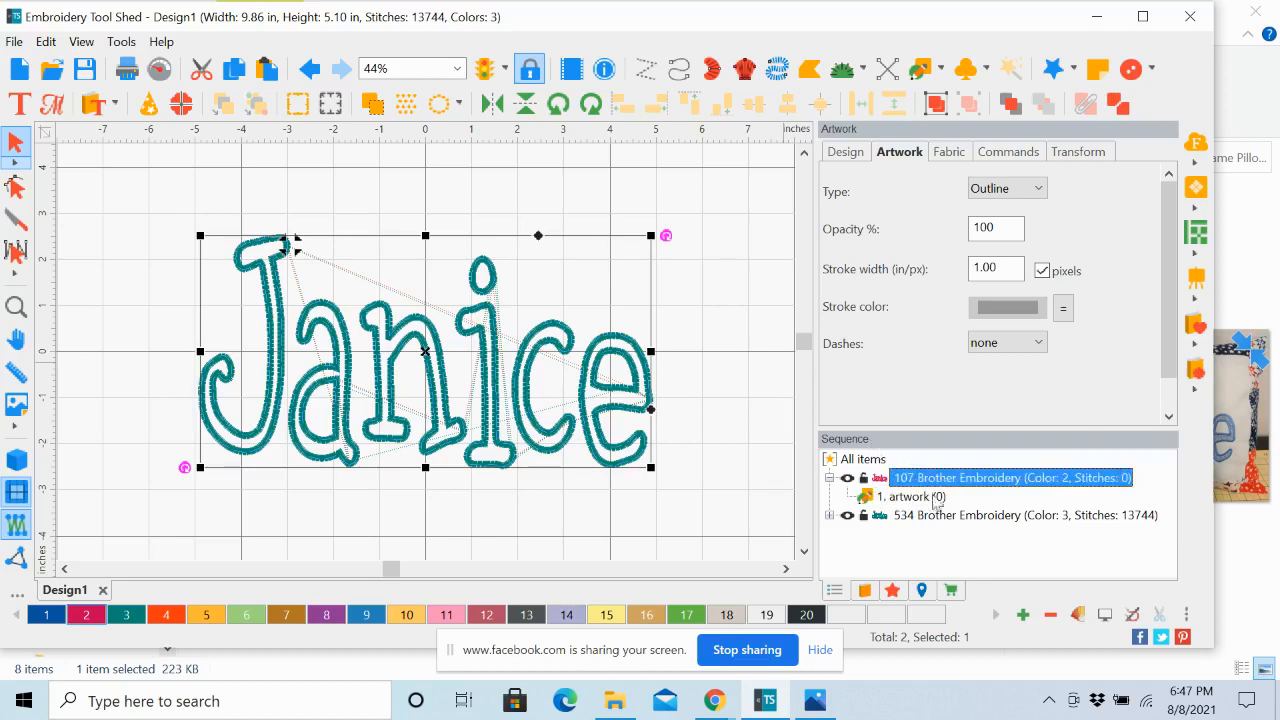
pyautogui.click(829, 515)
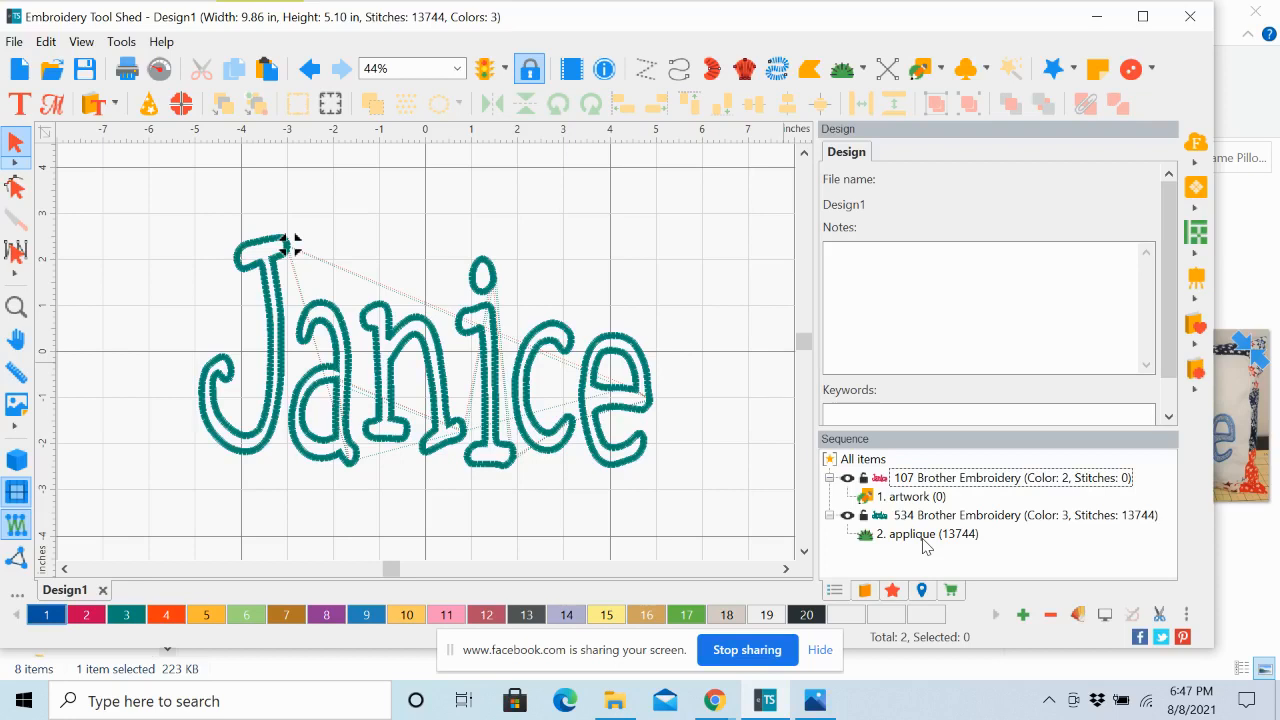
pyautogui.click(829, 515)
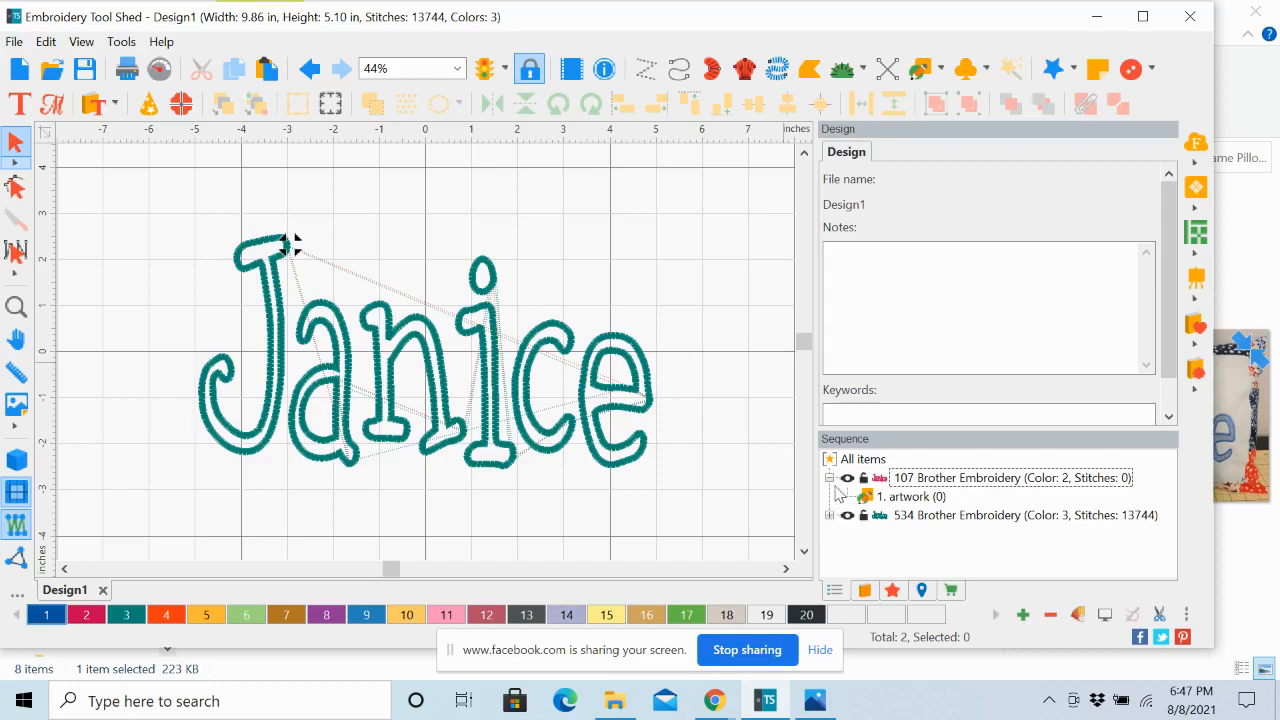
pyautogui.click(929, 483)
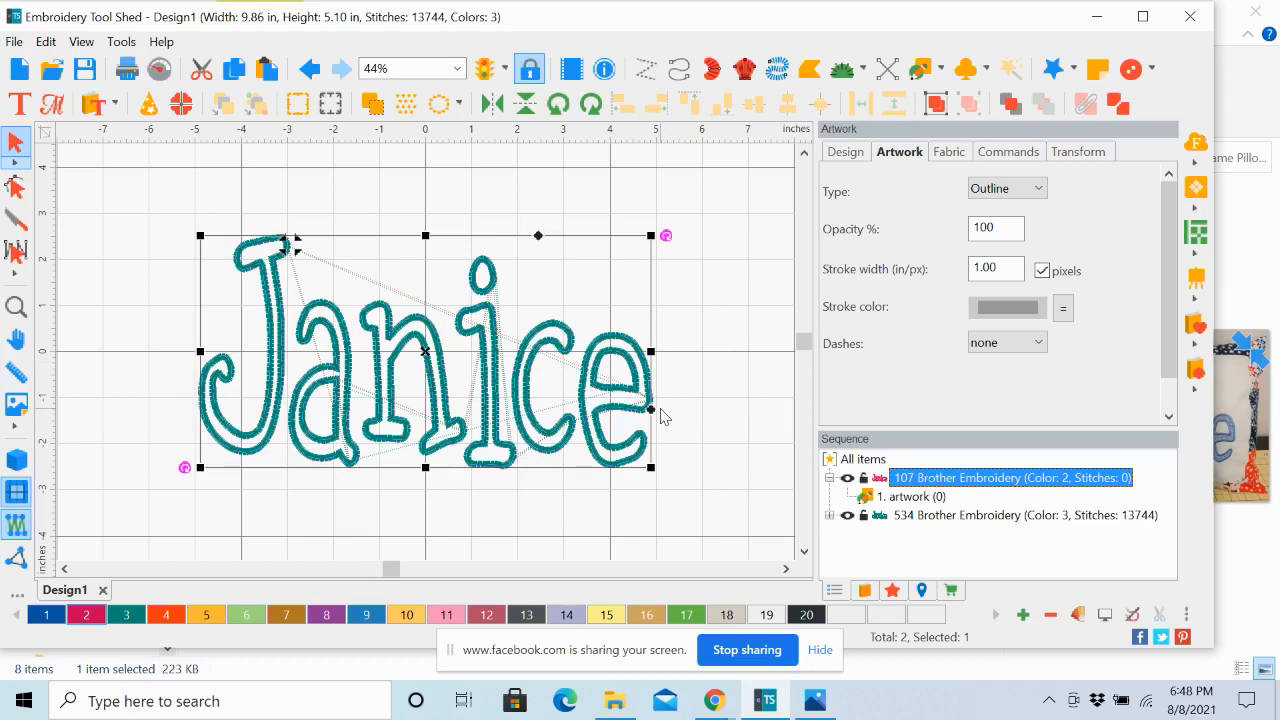
pyautogui.click(735, 460)
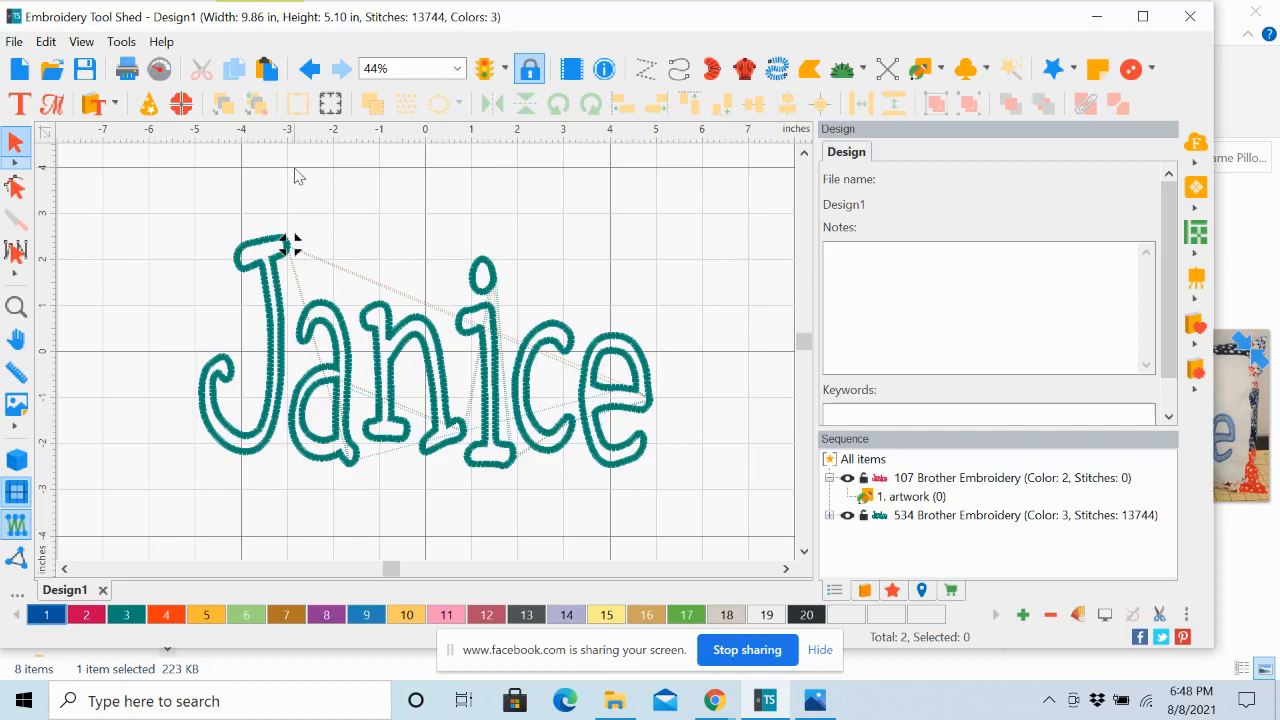
# Start an artwork export of the design and set its file format to SNC (FCM).
pyautogui.click(14, 42)
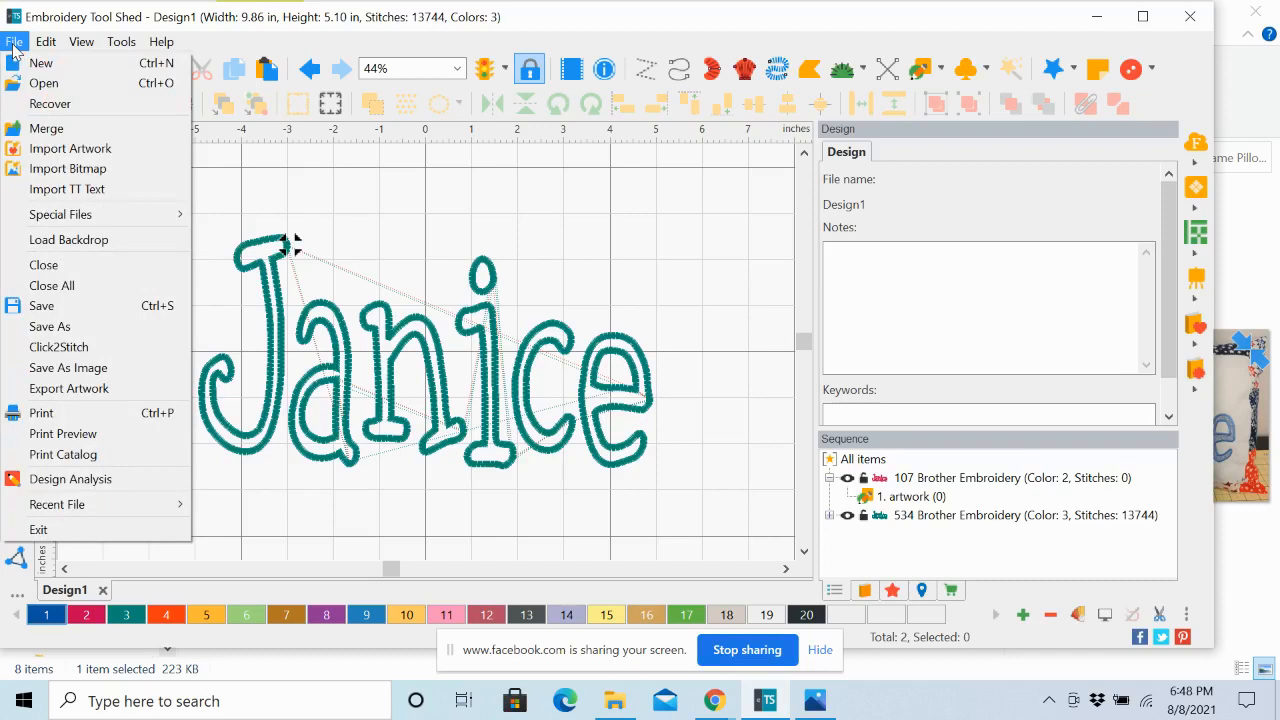
pyautogui.click(58, 390)
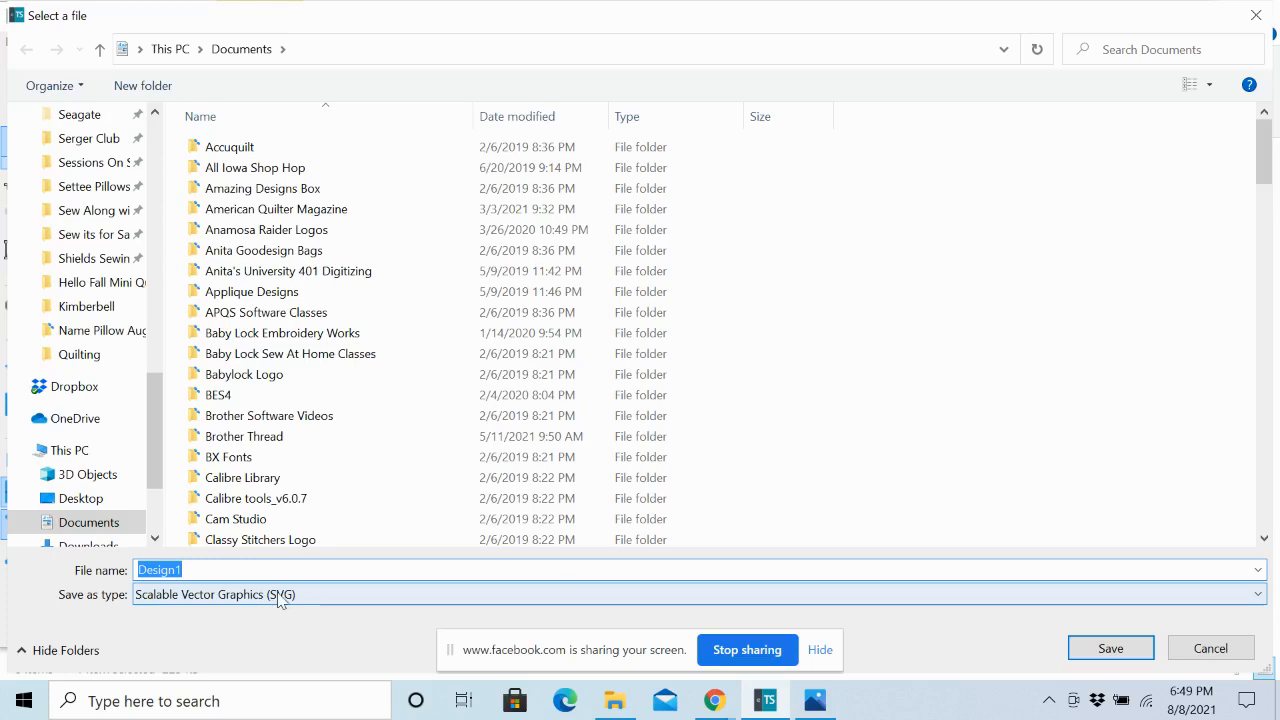
pyautogui.click(1259, 596)
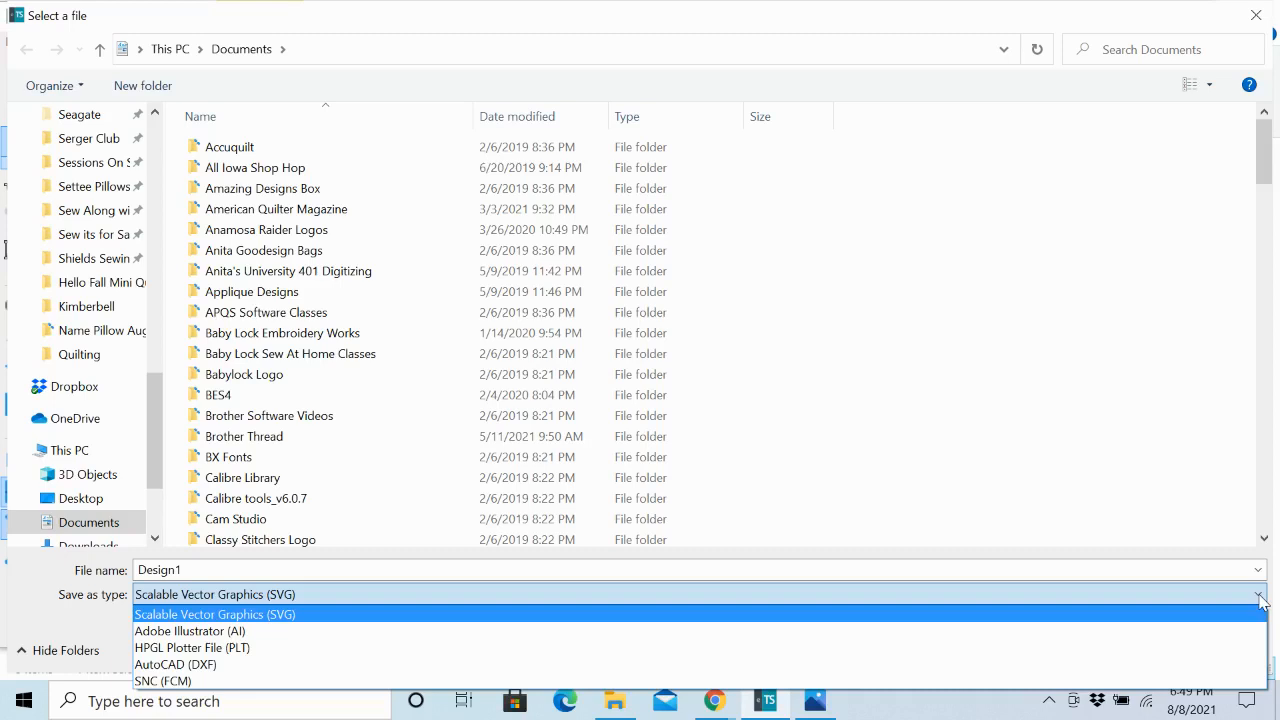
pyautogui.click(163, 681)
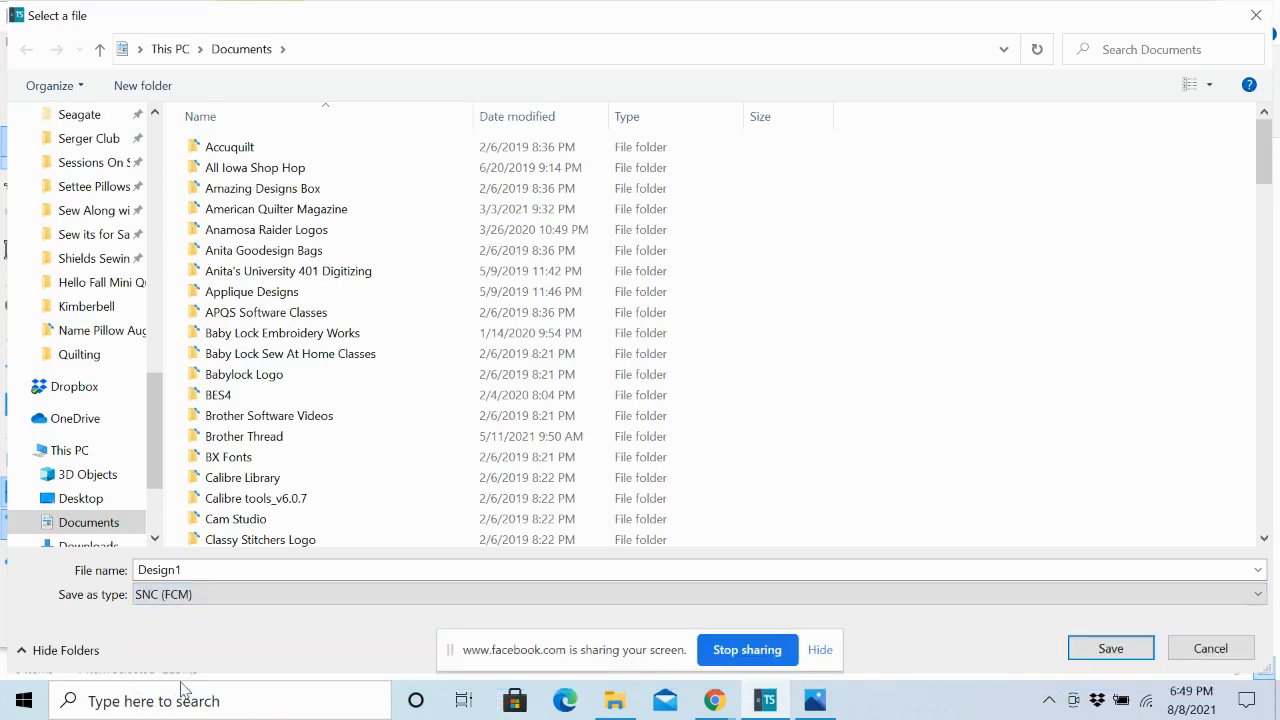
pyautogui.click(1256, 596)
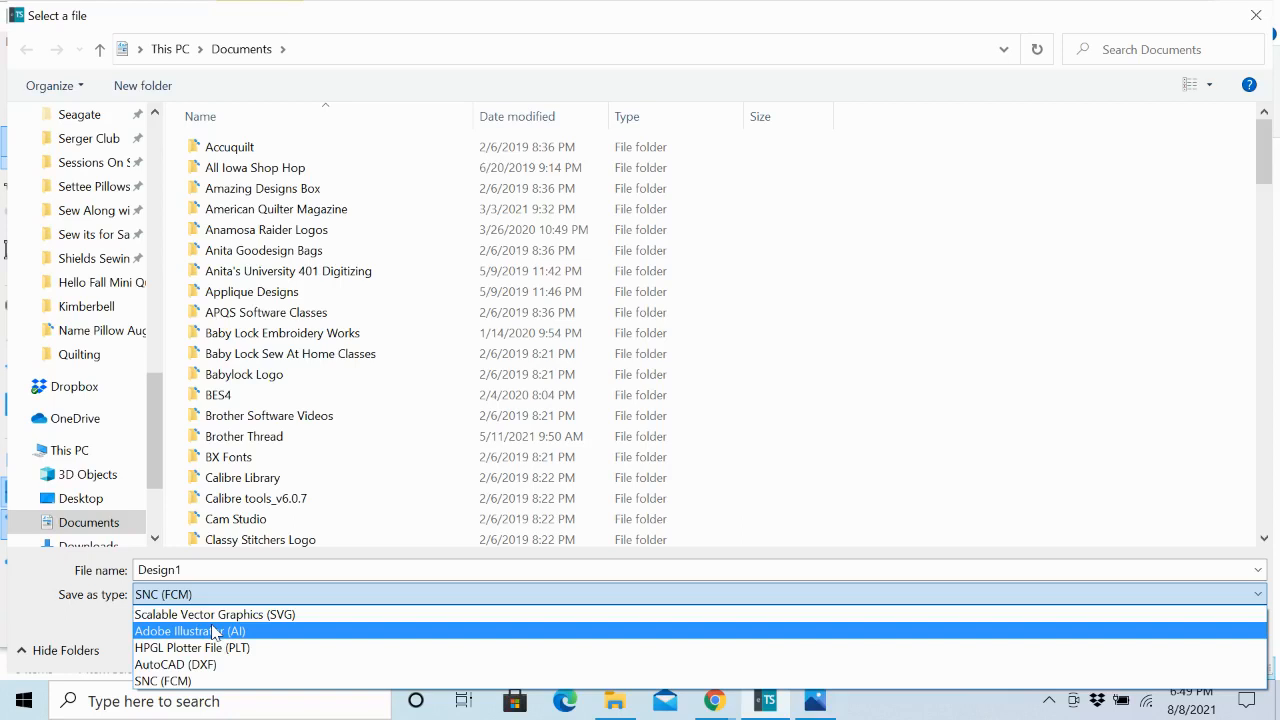
pyautogui.click(174, 682)
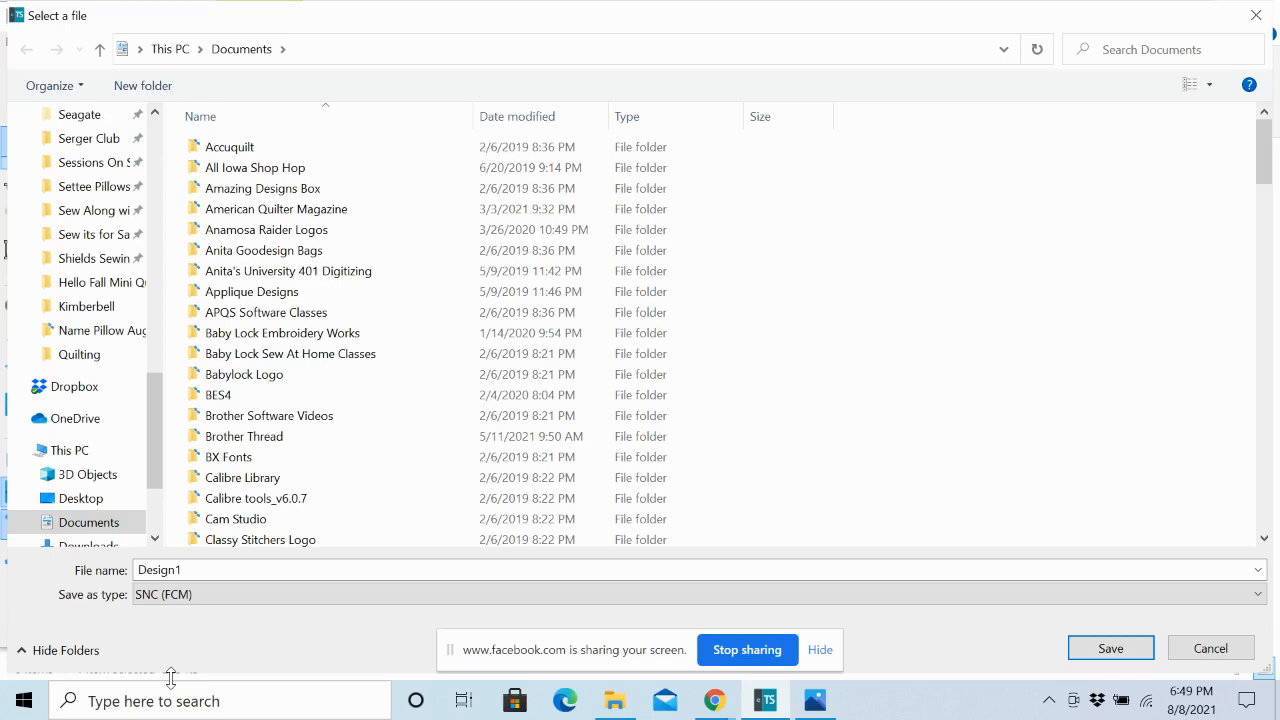
# Name the artwork export with the design's lettered name plus "Cut File" and save it to the Desktop.
pyautogui.doubleClick(190, 568)
pyautogui.write('Janice')
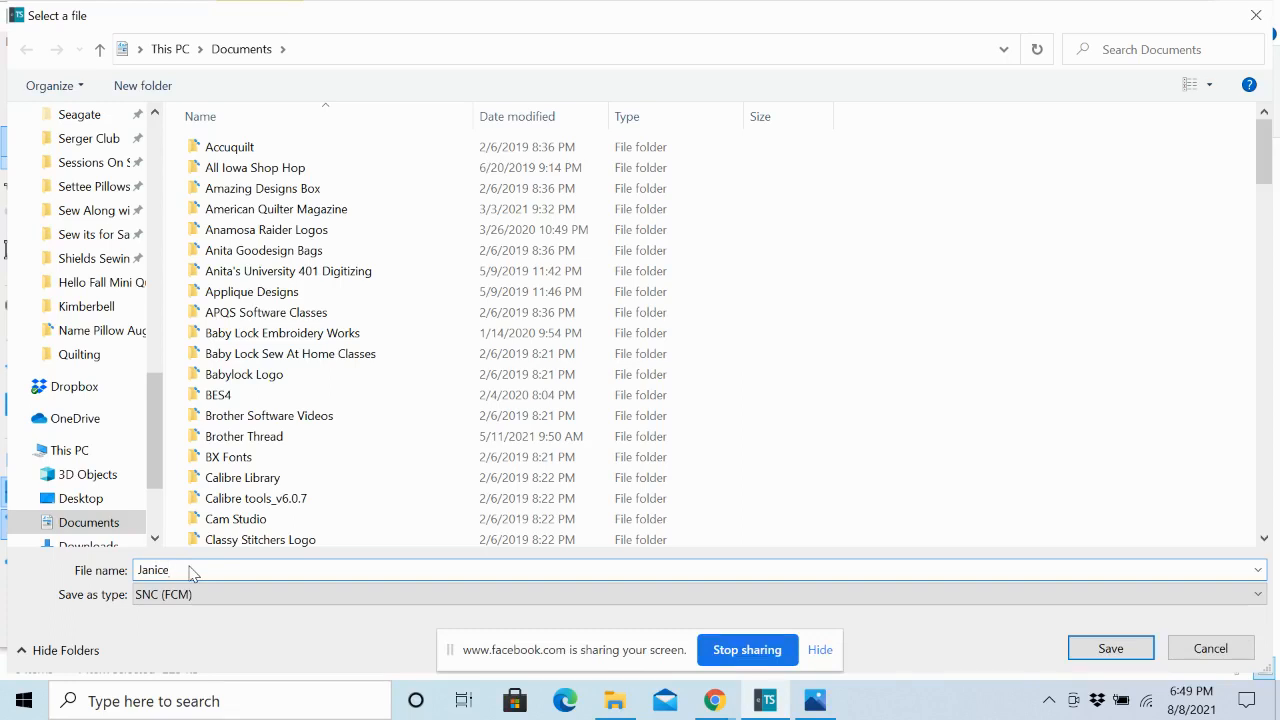
pyautogui.write(' Cut File')
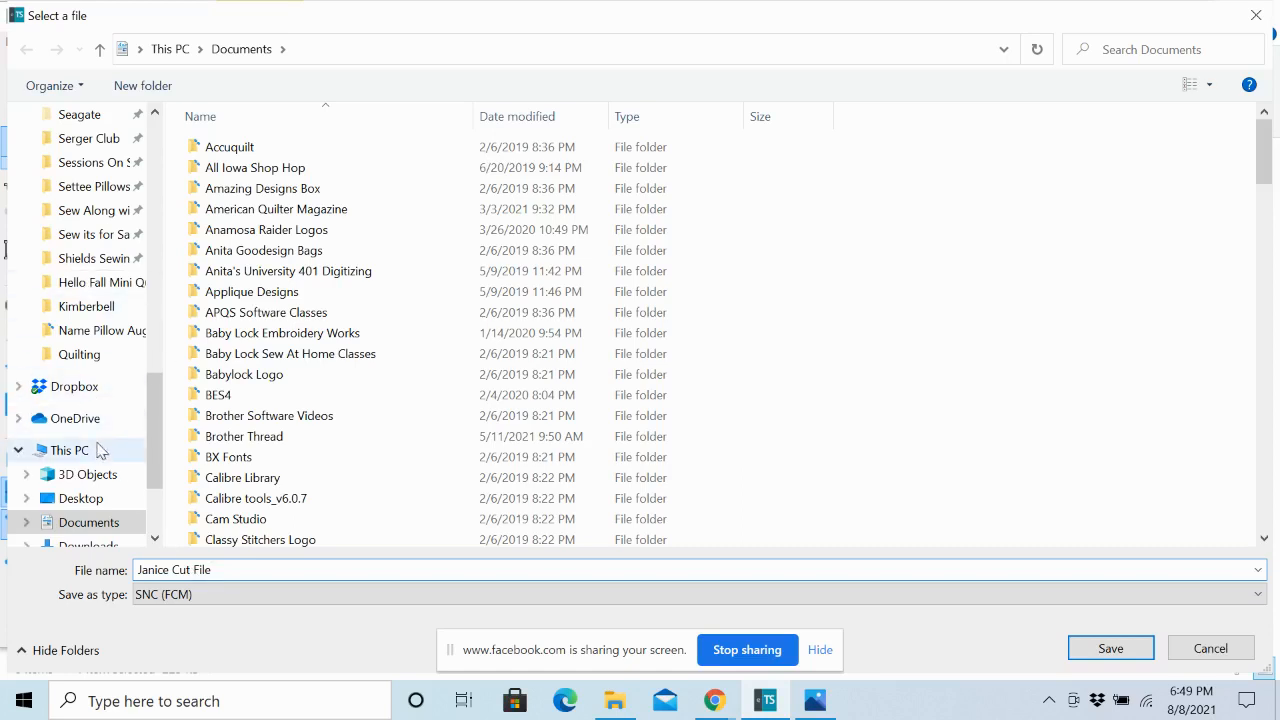
pyautogui.moveTo(153, 440); pyautogui.dragTo(166, 175)
pyautogui.click(95, 160)
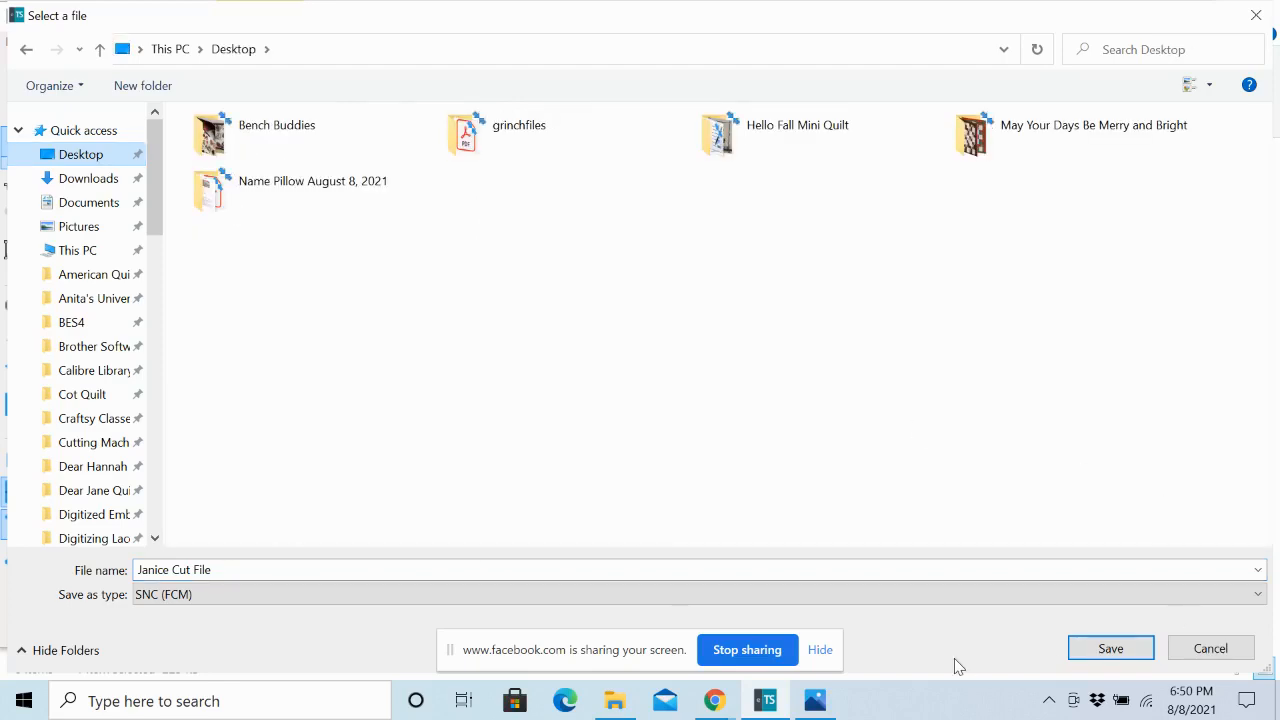
pyautogui.click(1110, 648)
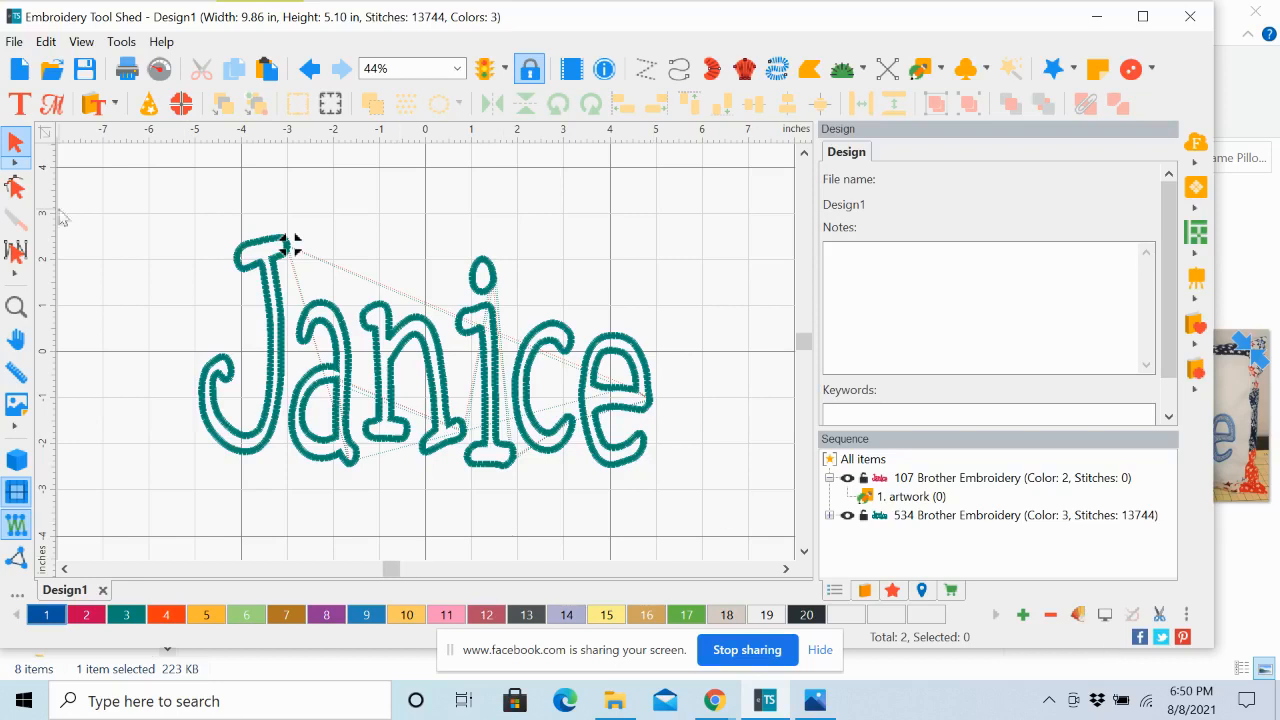
# Save the design to the Desktop as an Inspiration Series (C2S) file named after its lettering.
pyautogui.click(14, 41)
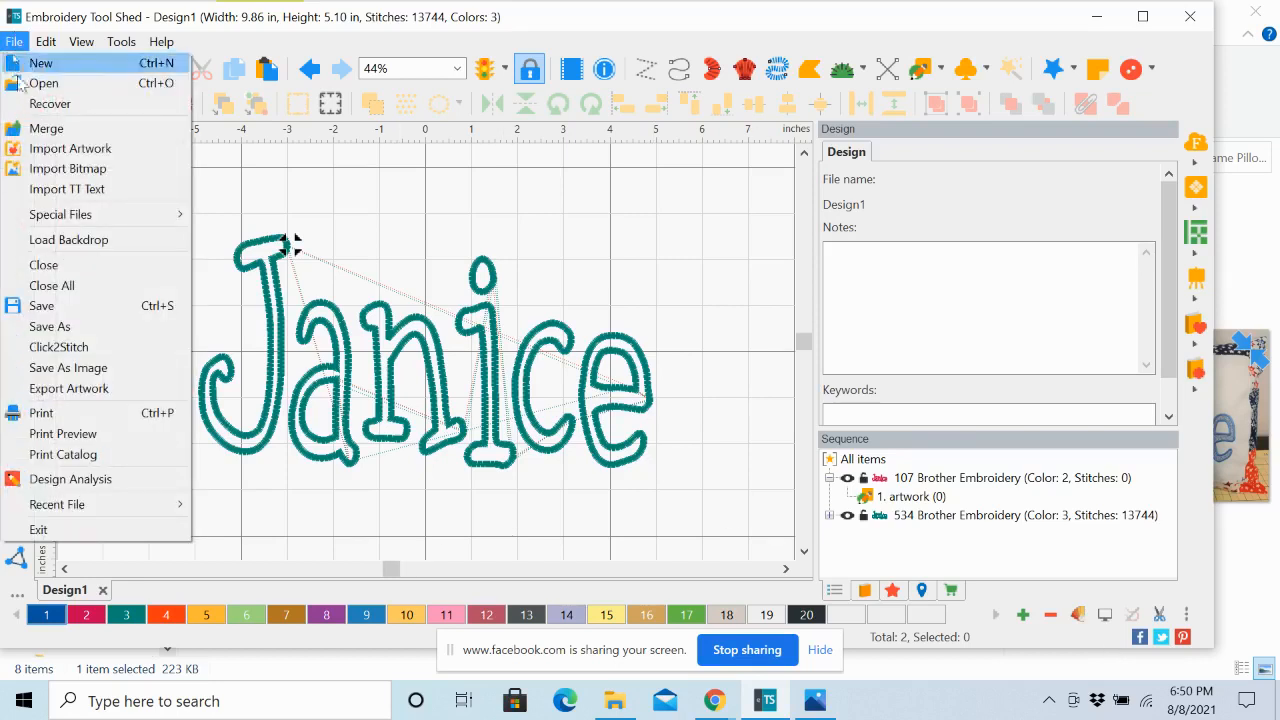
pyautogui.click(55, 327)
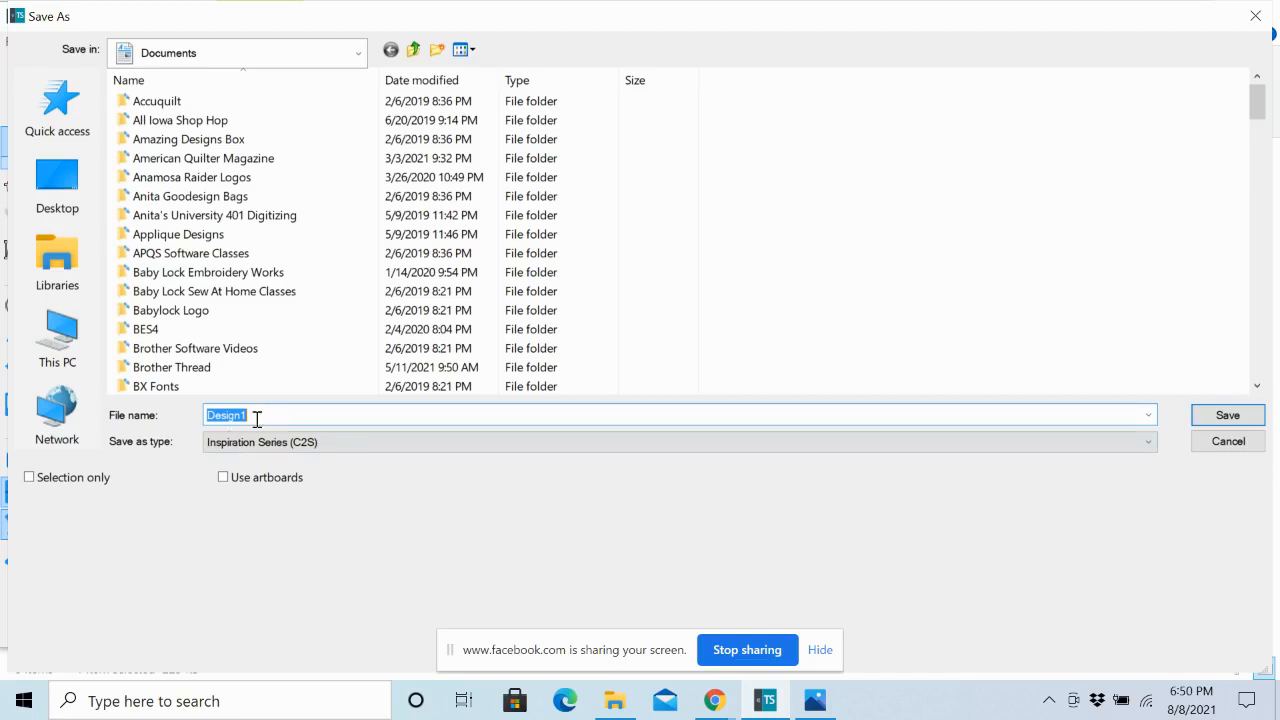
pyautogui.write('Janice')
pyautogui.click(57, 172)
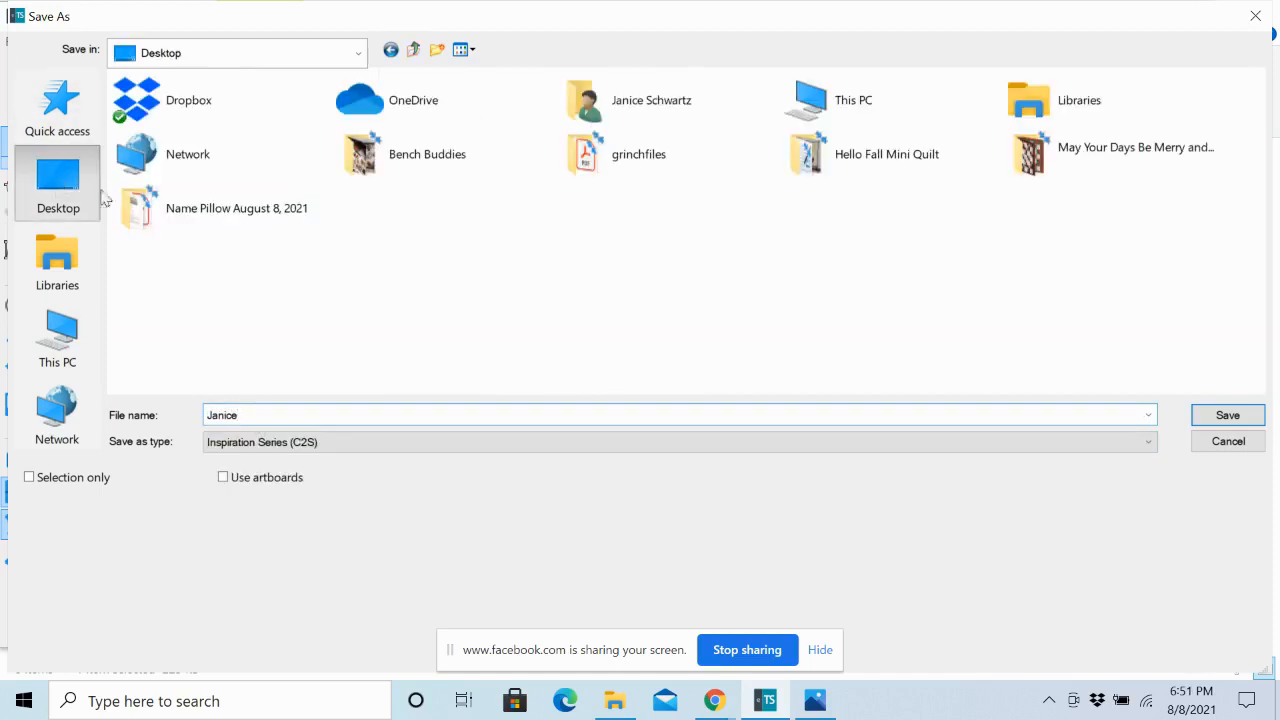
pyautogui.click(1230, 418)
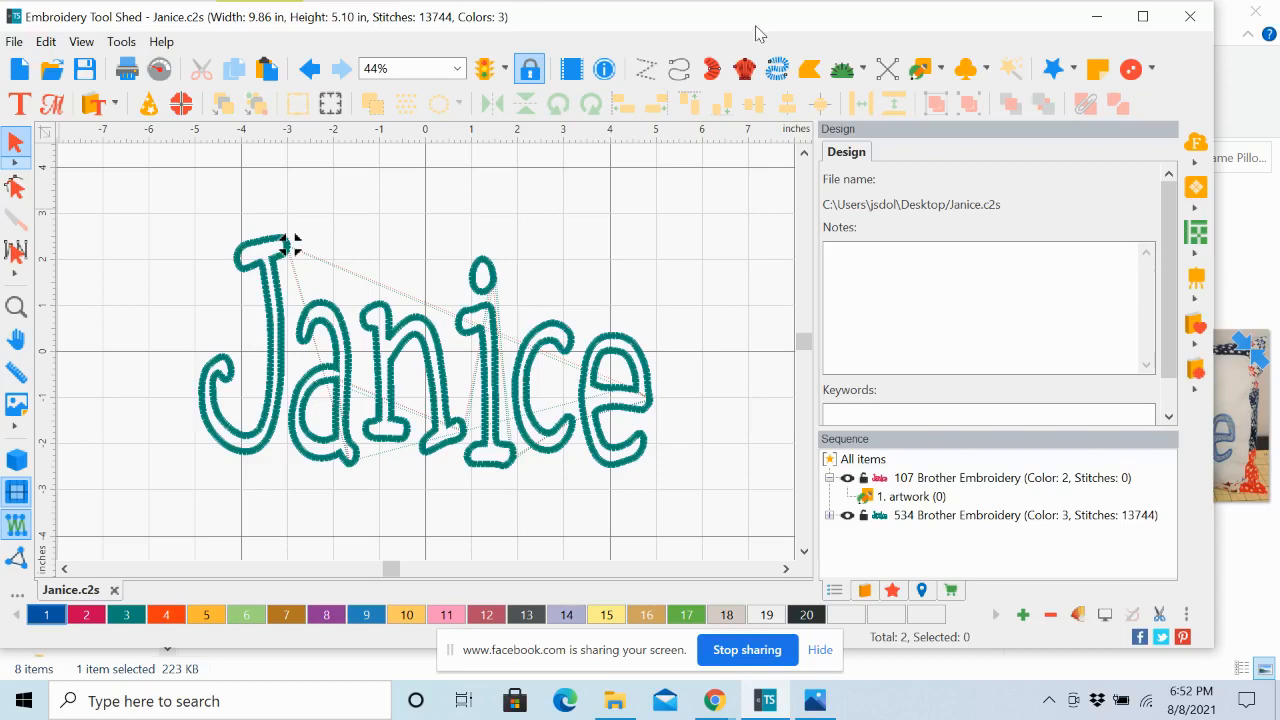
# Save a stitch-file copy of the design to the Desktop in Baby Lock/Brother/Bernina (PES v9) format, keeping the same file name.
pyautogui.click(18, 43)
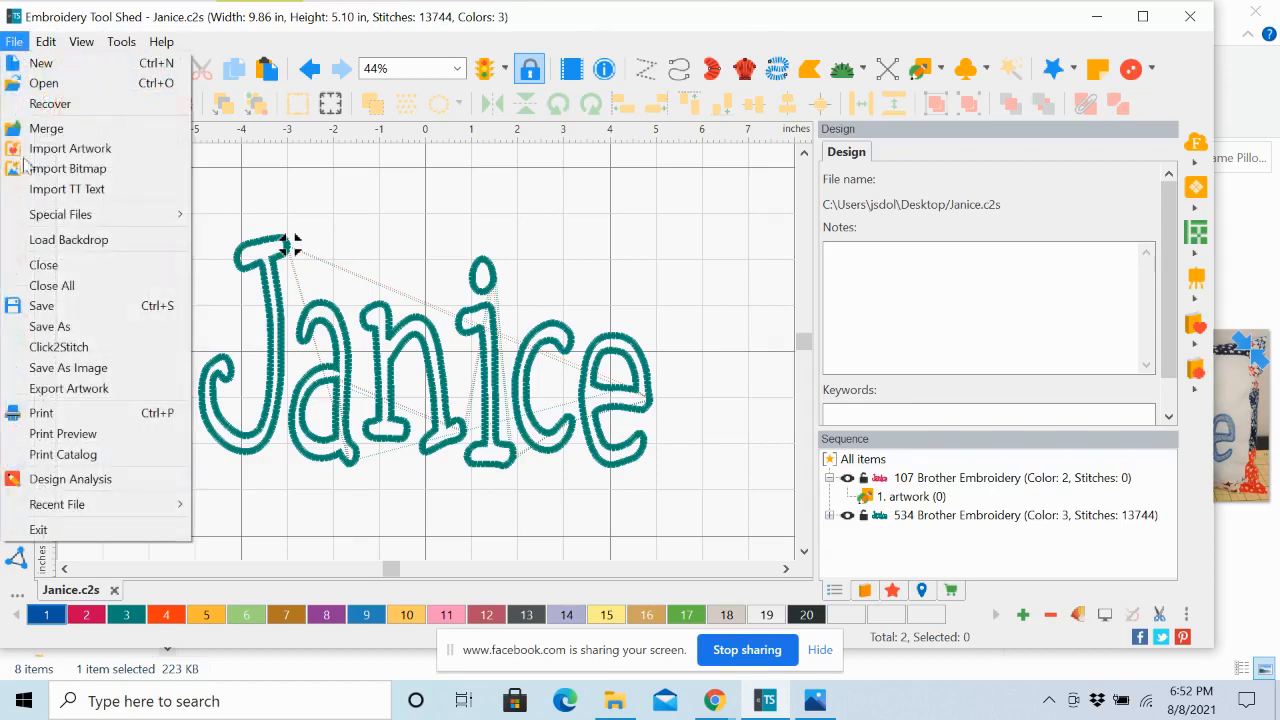
pyautogui.click(55, 328)
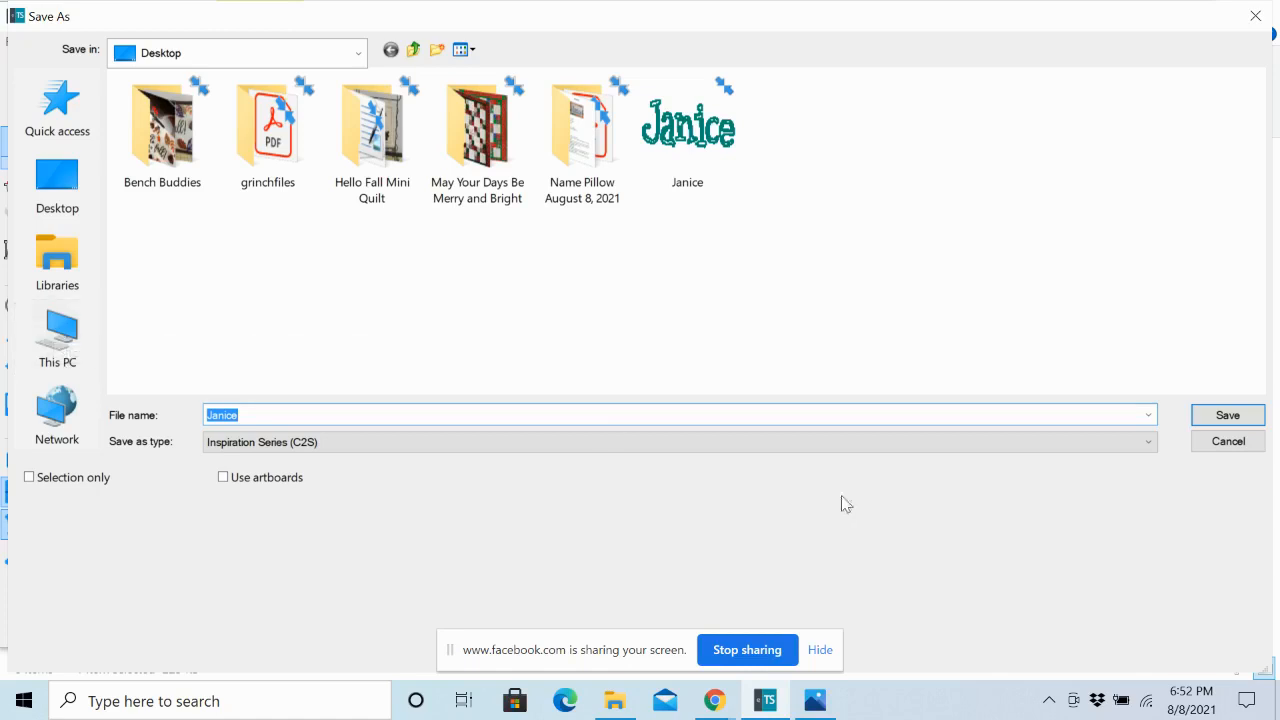
pyautogui.click(1146, 447)
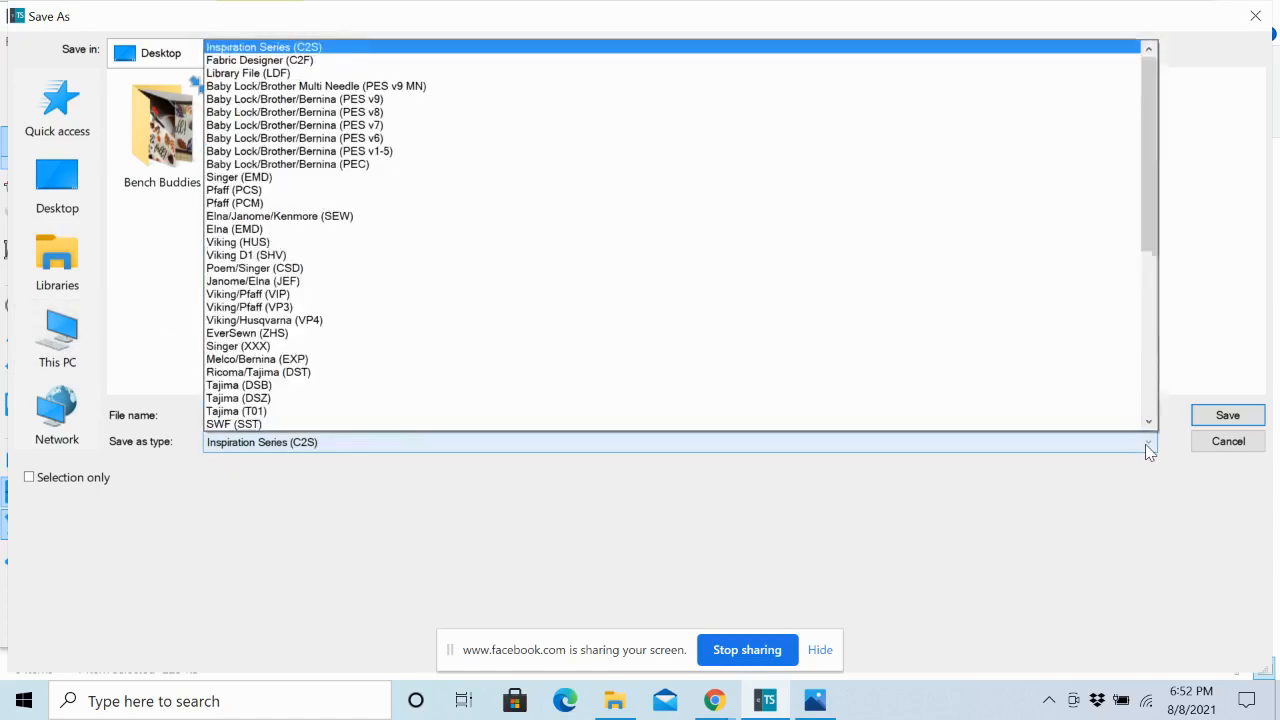
pyautogui.click(297, 102)
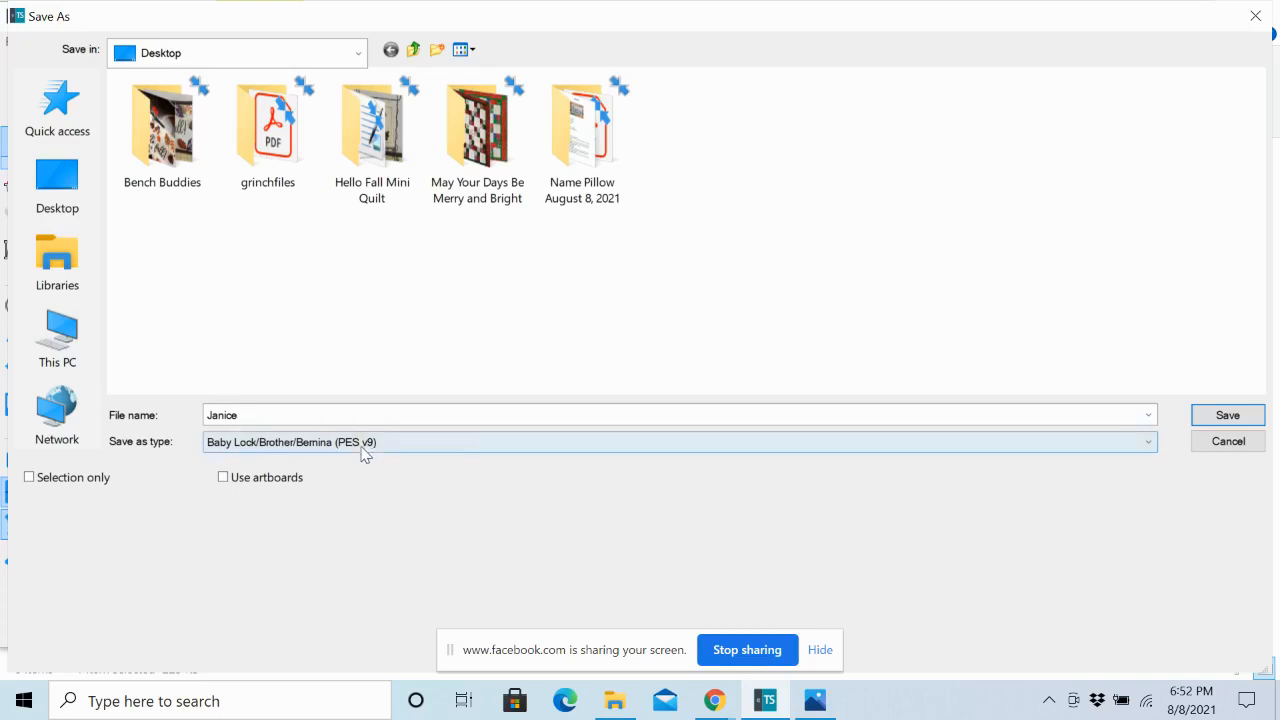
pyautogui.click(1228, 416)
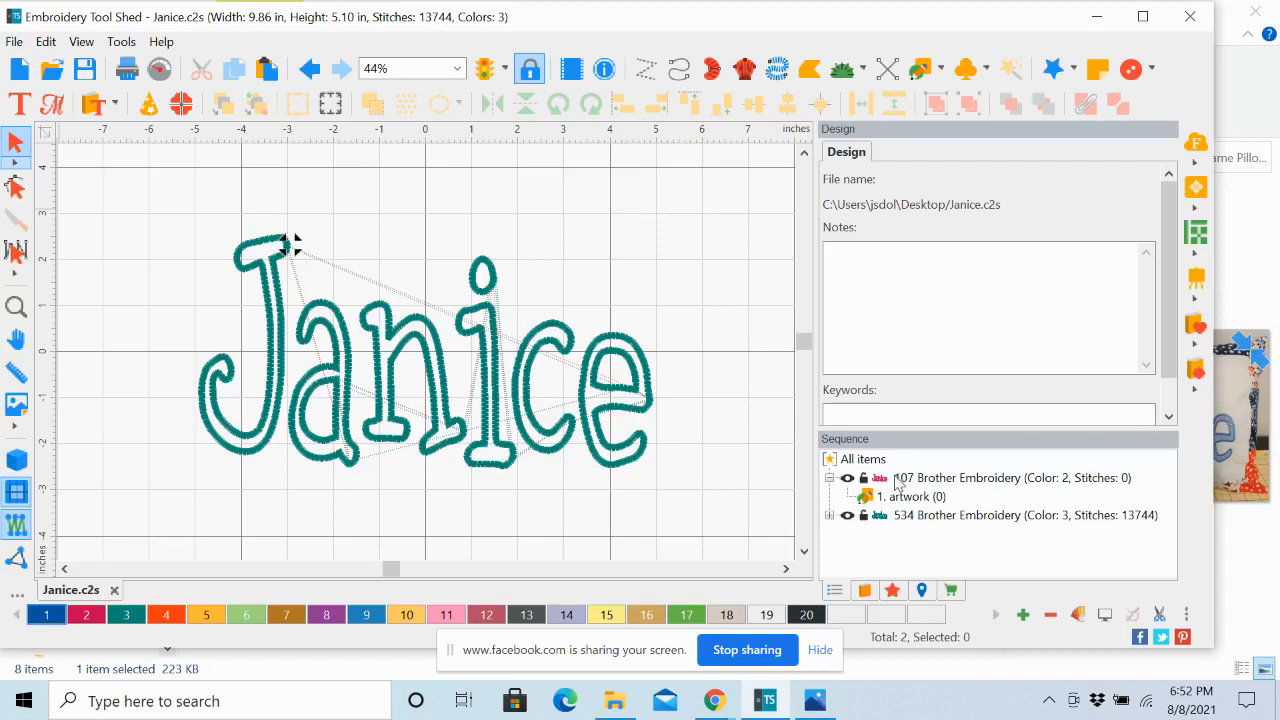
# Check the applique object in the sequence and collapse both color groups.
pyautogui.click(830, 515)
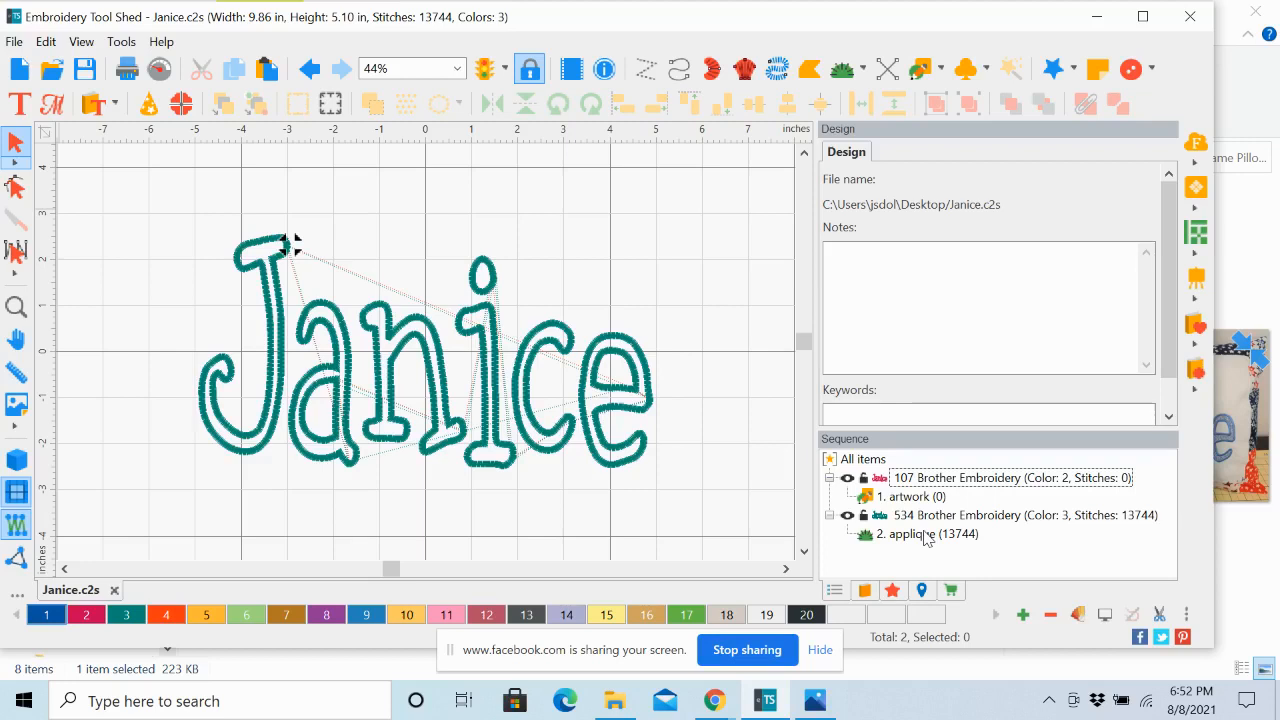
pyautogui.click(828, 515)
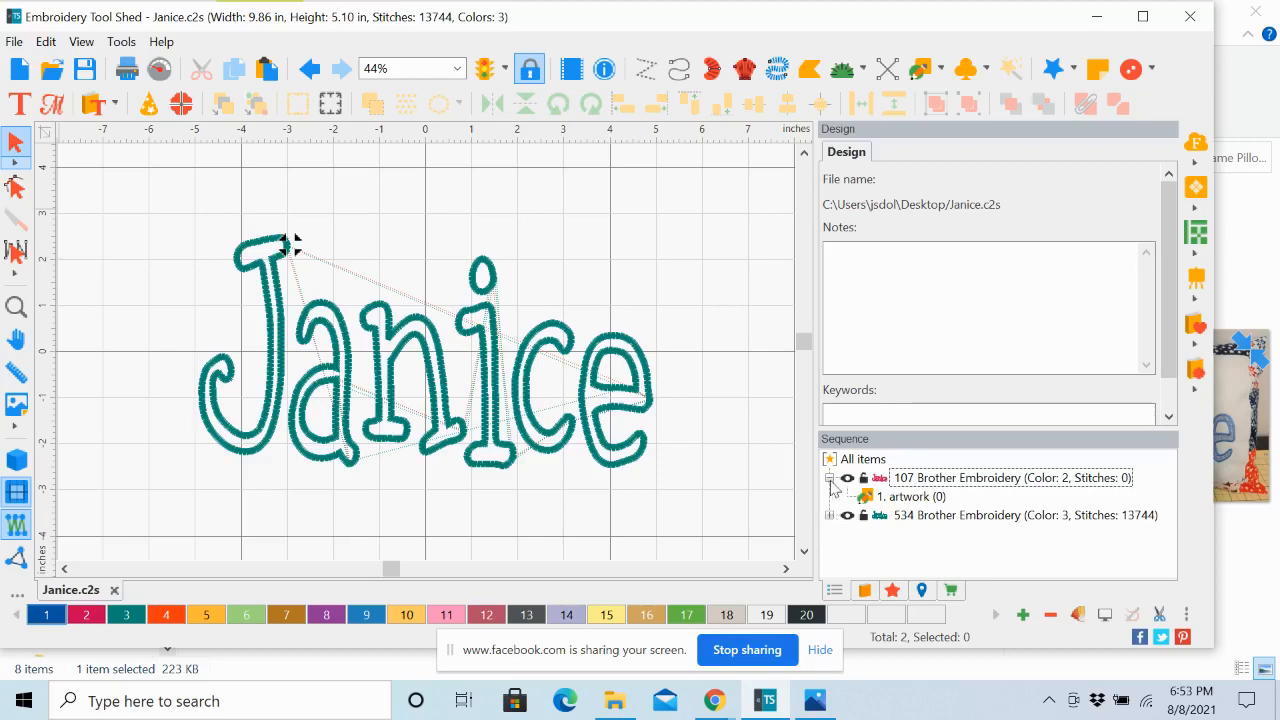
pyautogui.click(829, 478)
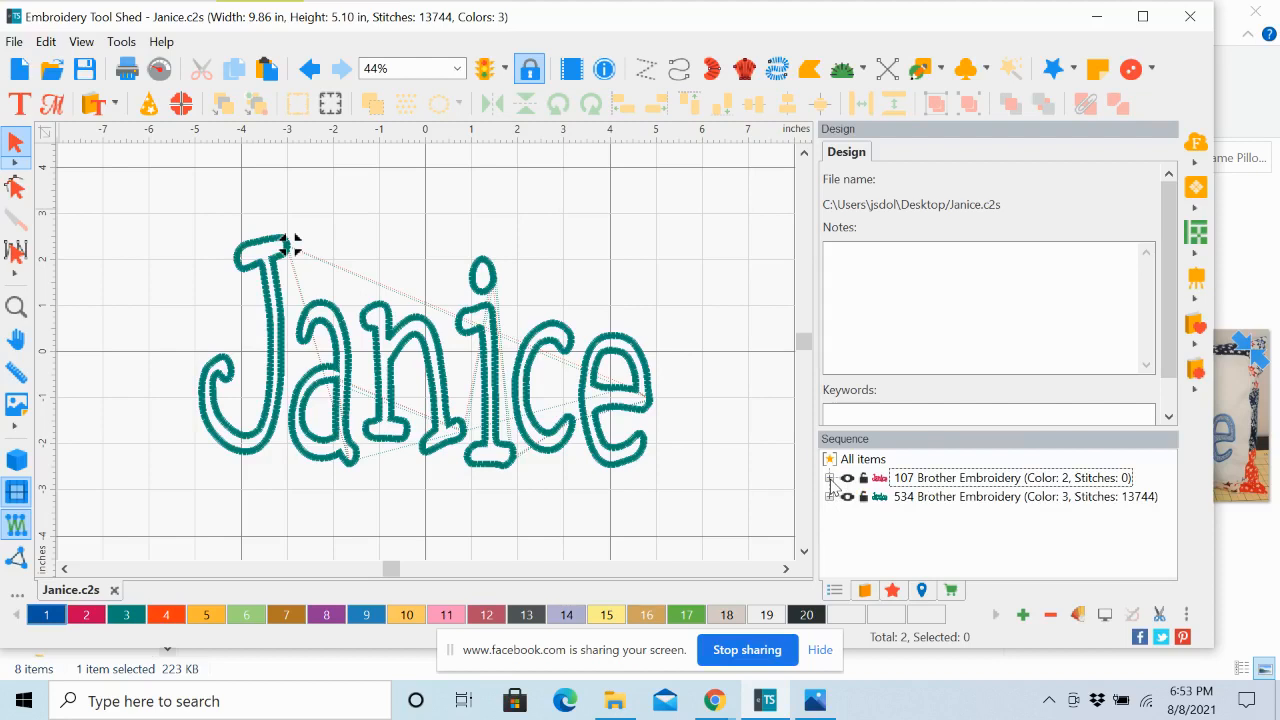
# Open the saved PES stitch file of the lettered name from the Desktop.
pyautogui.click(53, 70)
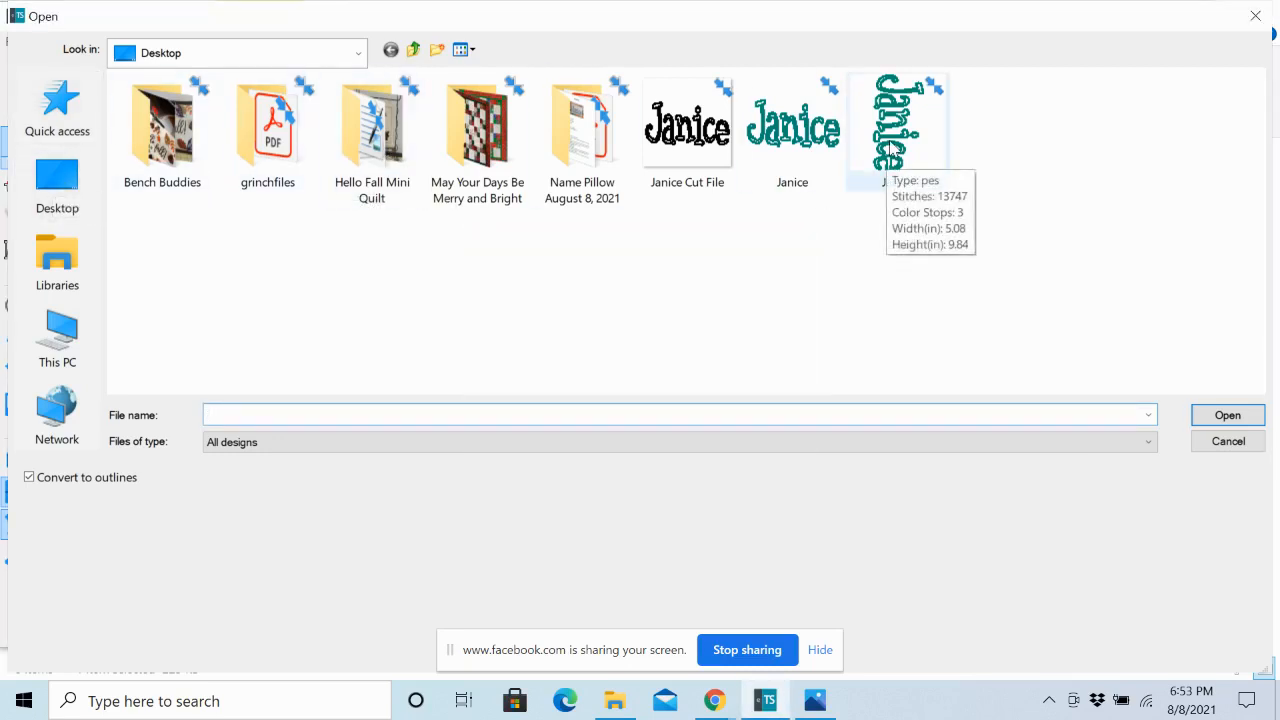
pyautogui.click(889, 135)
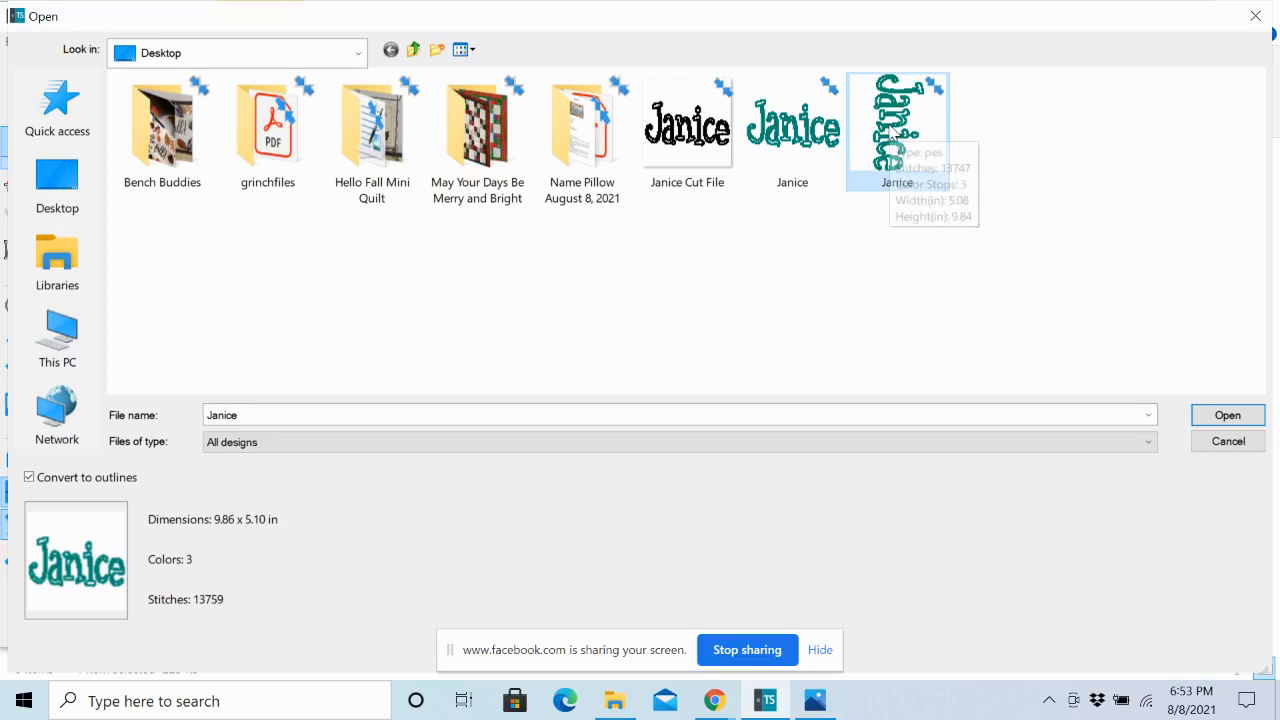
pyautogui.click(1229, 416)
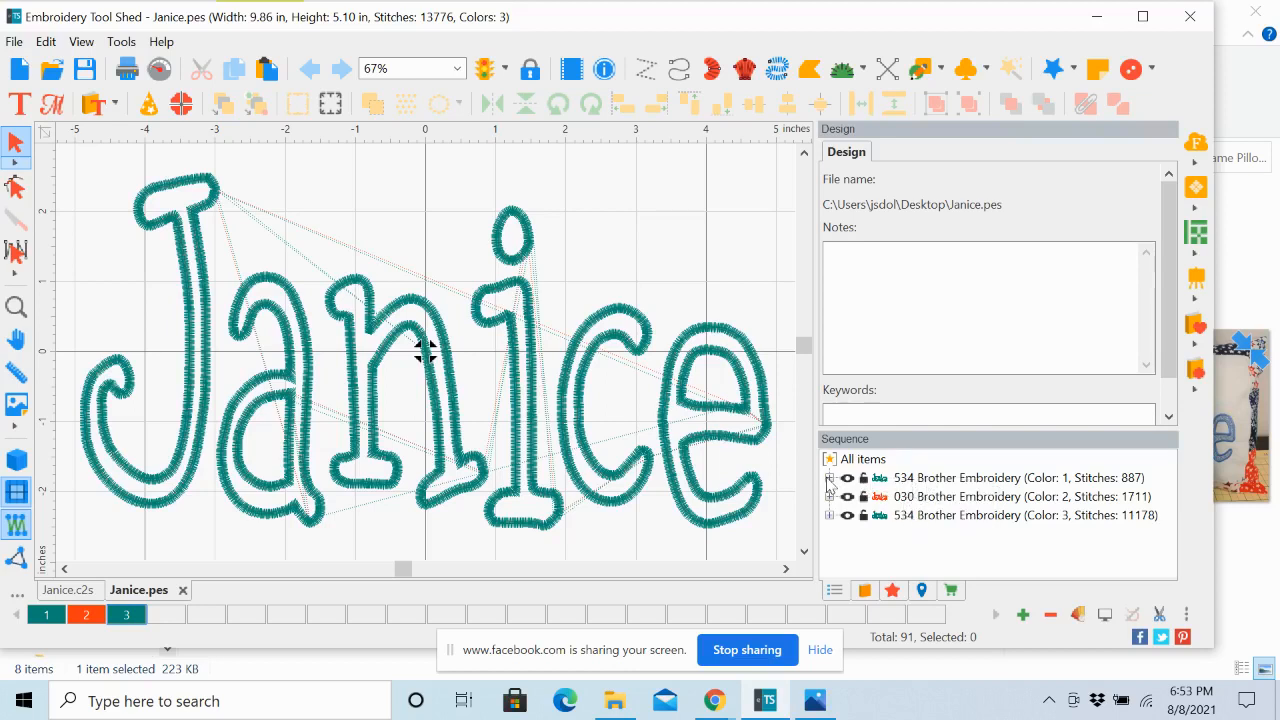
# Examine the three color groups of the PES file in the sequence, expanding and collapsing the first one.
pyautogui.doubleClick(915, 477)
pyautogui.click(918, 458)
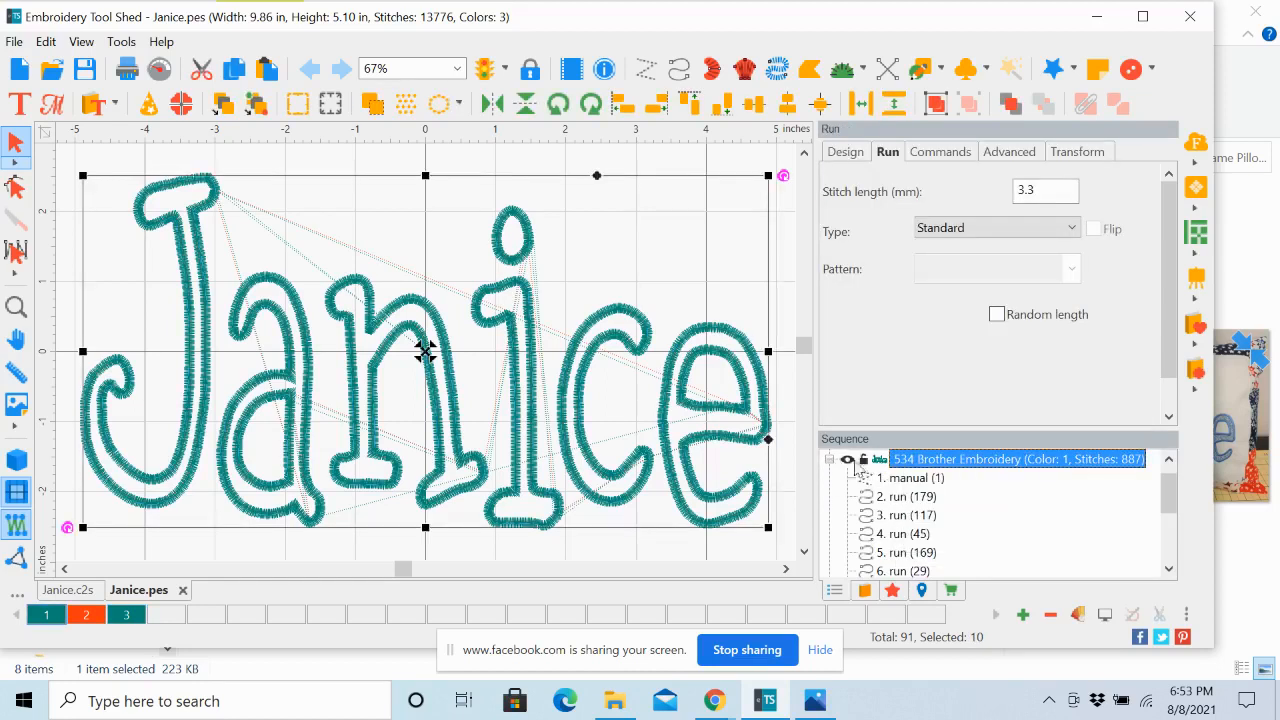
pyautogui.click(830, 460)
pyautogui.click(914, 498)
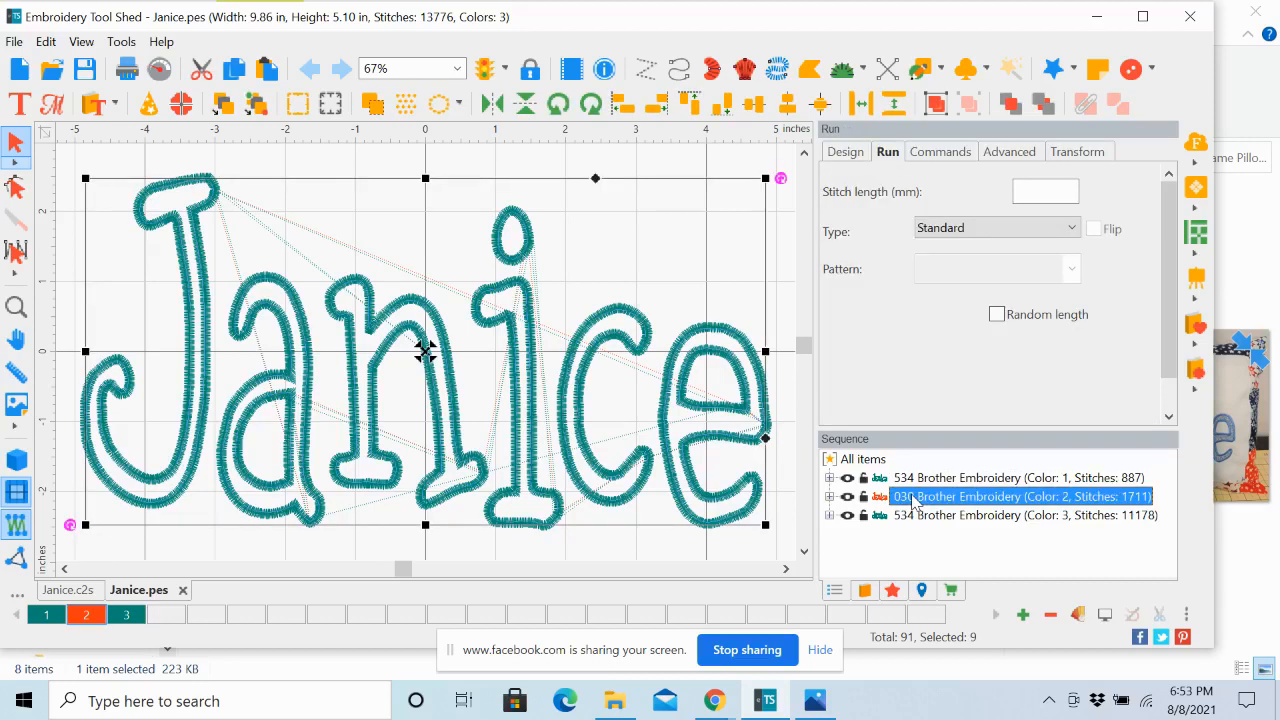
pyautogui.click(920, 518)
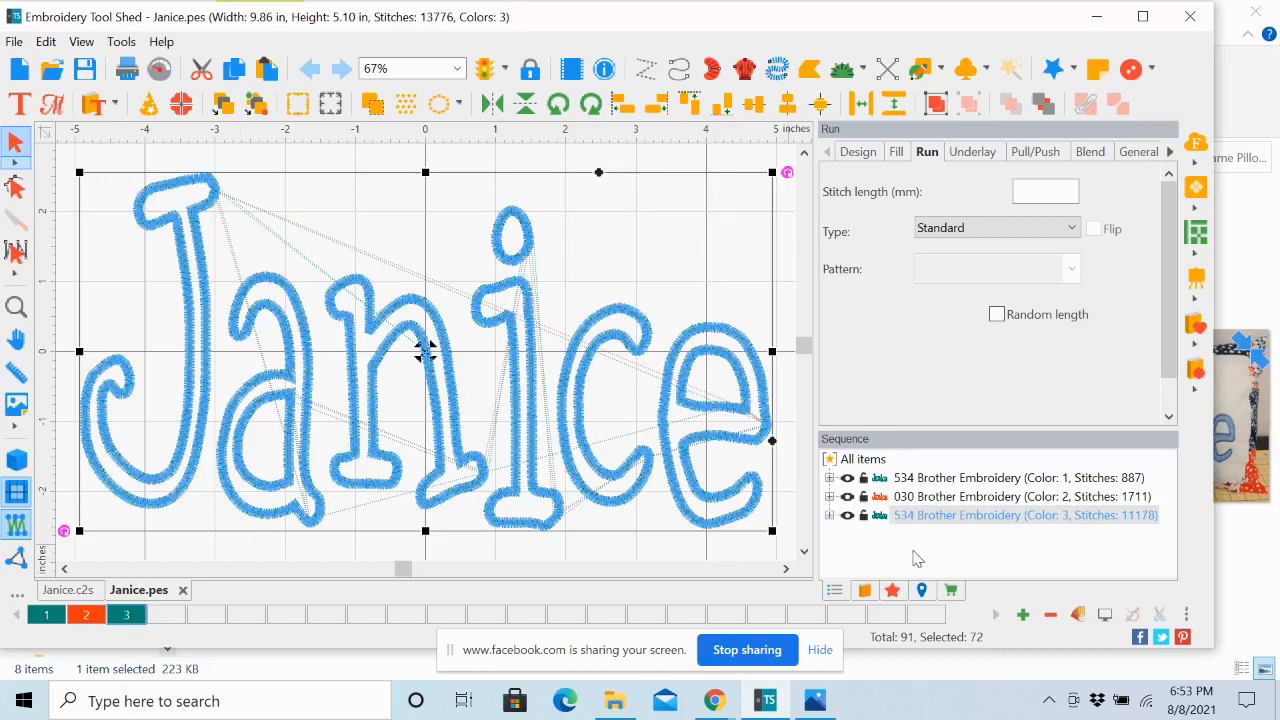
# Return to the C2S working file and check its cut color group (107 Brother Embroidery) for comparison.
pyautogui.click(62, 592)
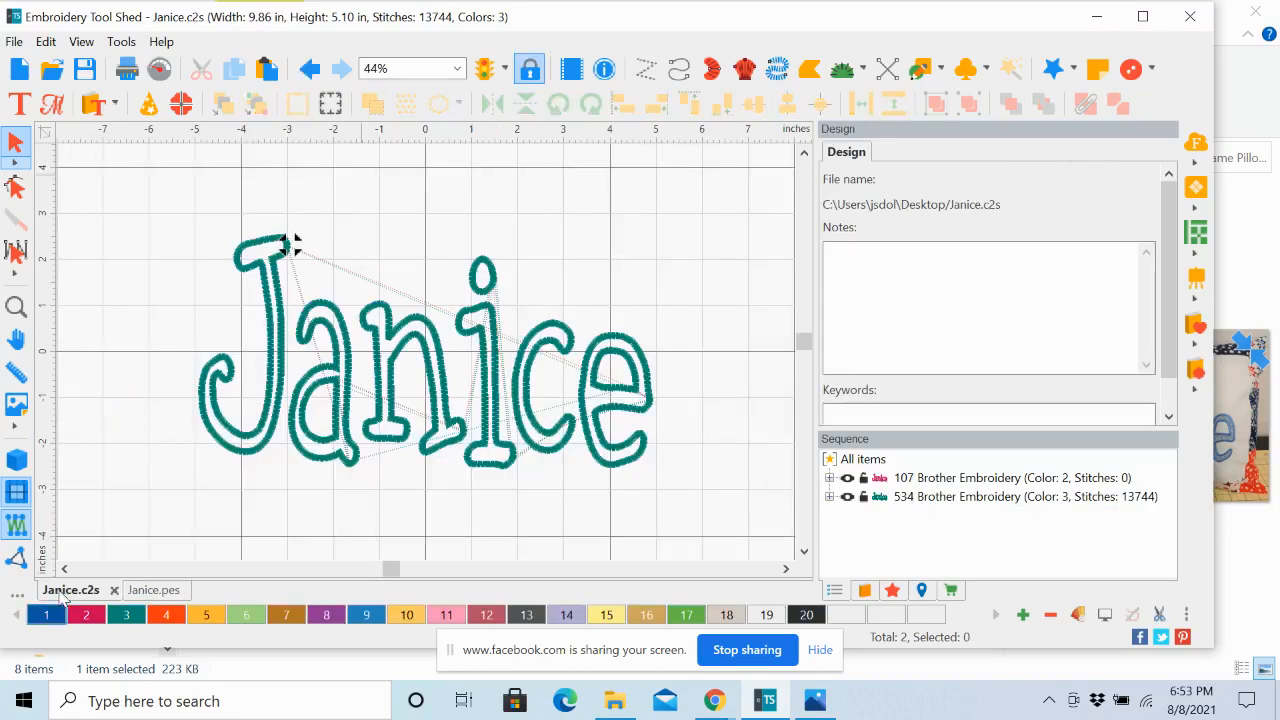
pyautogui.click(924, 479)
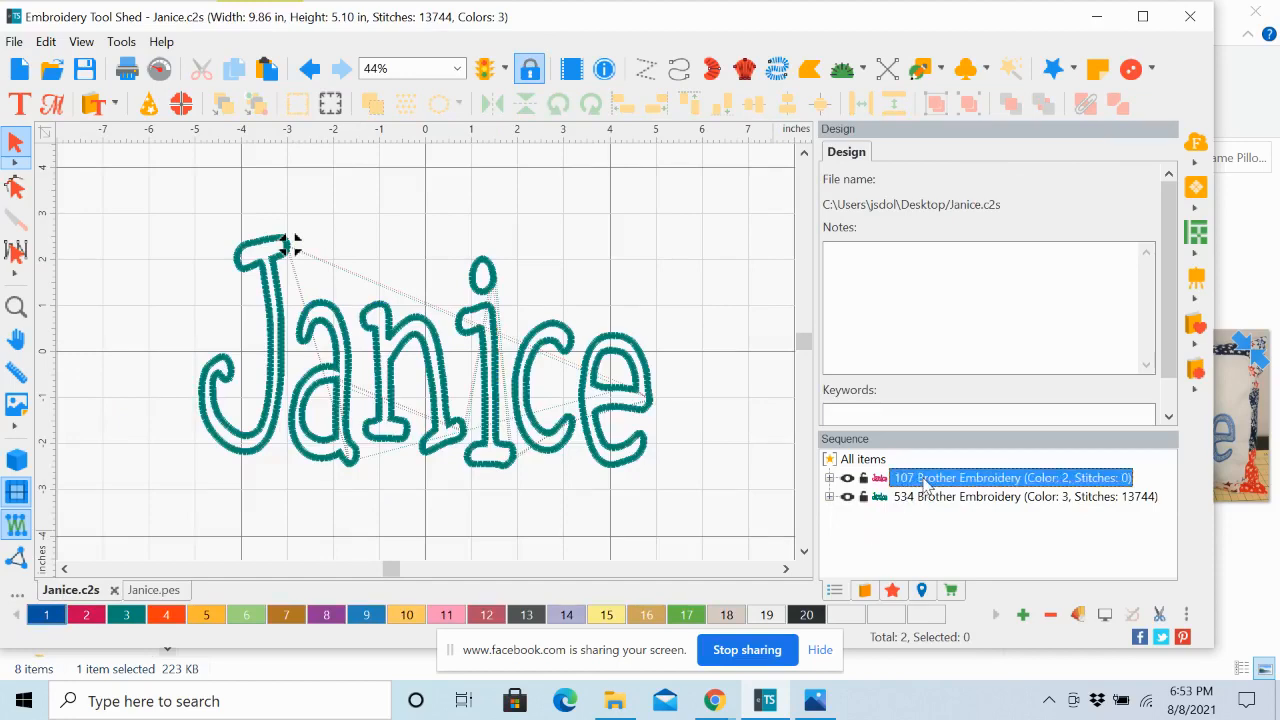
pyautogui.click(928, 514)
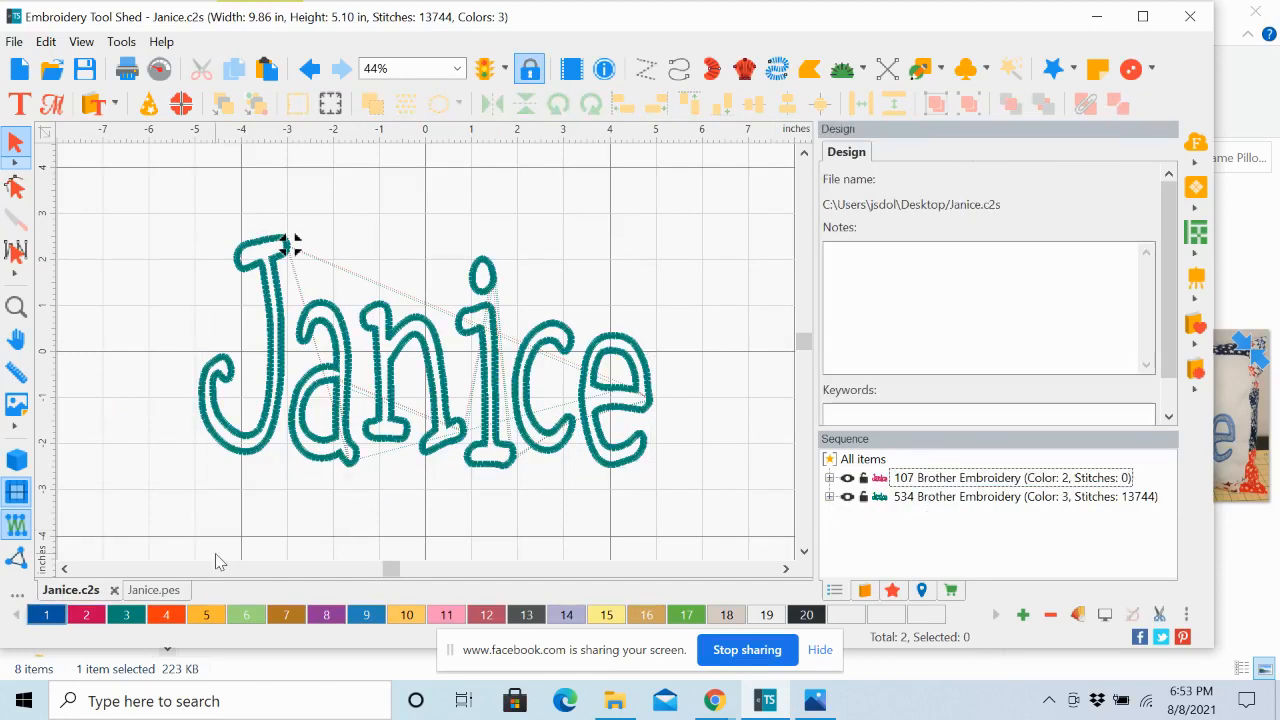
# Go back to the PES stitch file and review its placement, tack-down and satin color groups in stitching order.
pyautogui.click(160, 591)
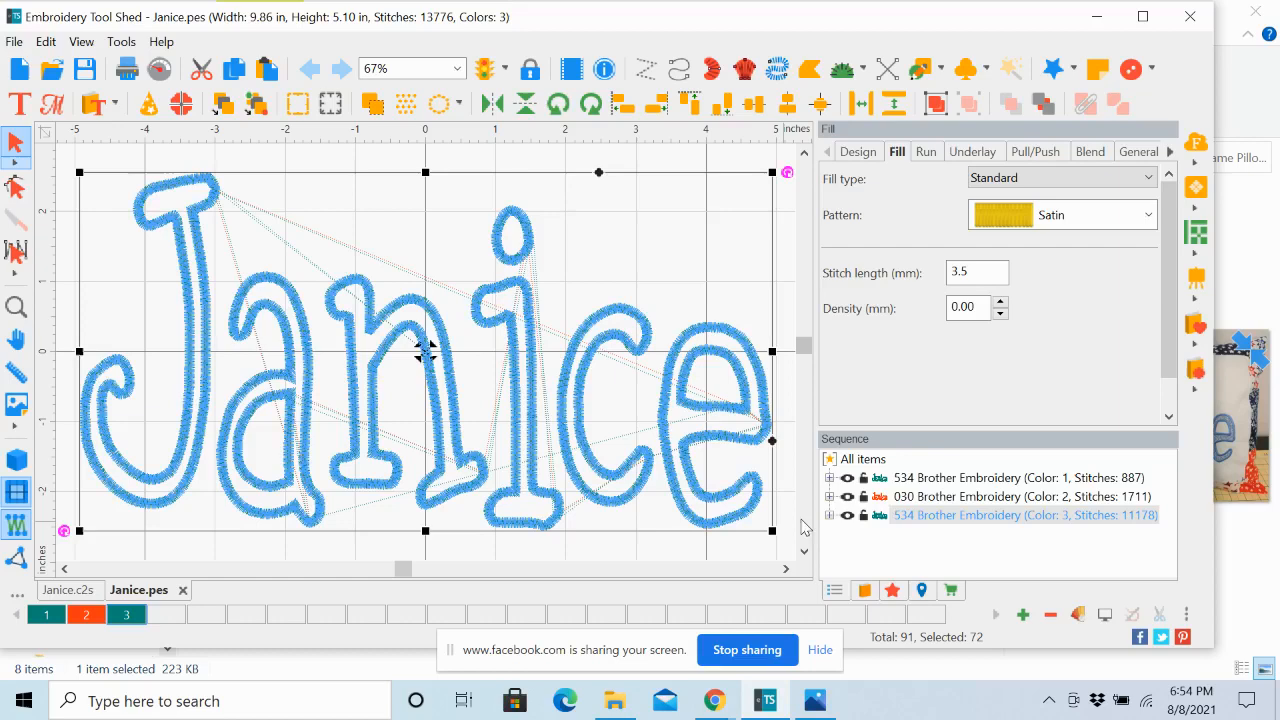
pyautogui.click(922, 478)
pyautogui.click(925, 497)
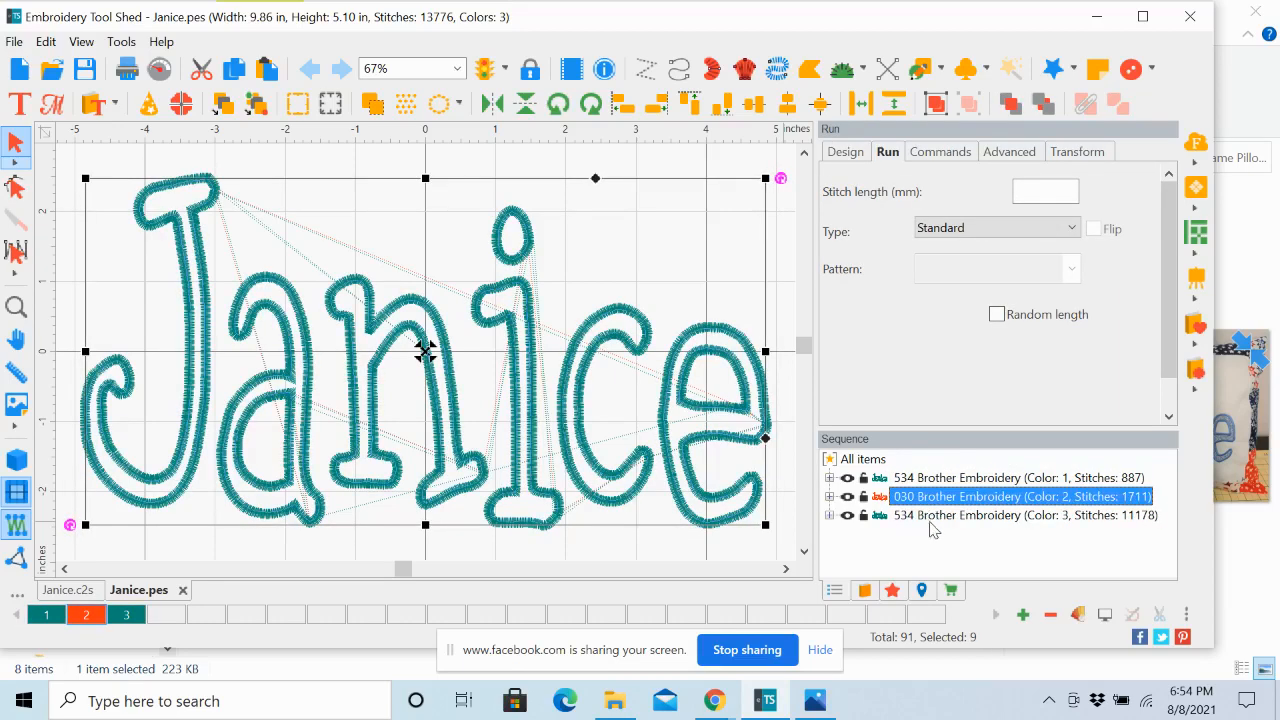
pyautogui.click(929, 516)
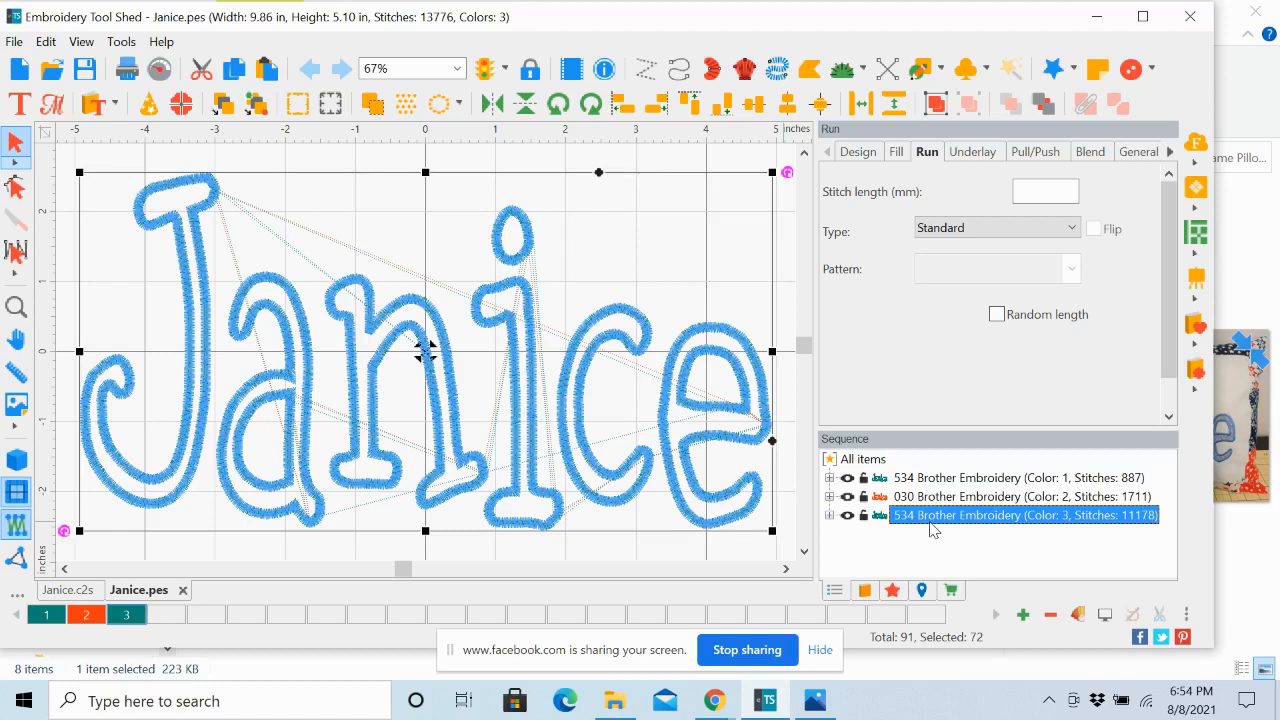
pyautogui.click(918, 479)
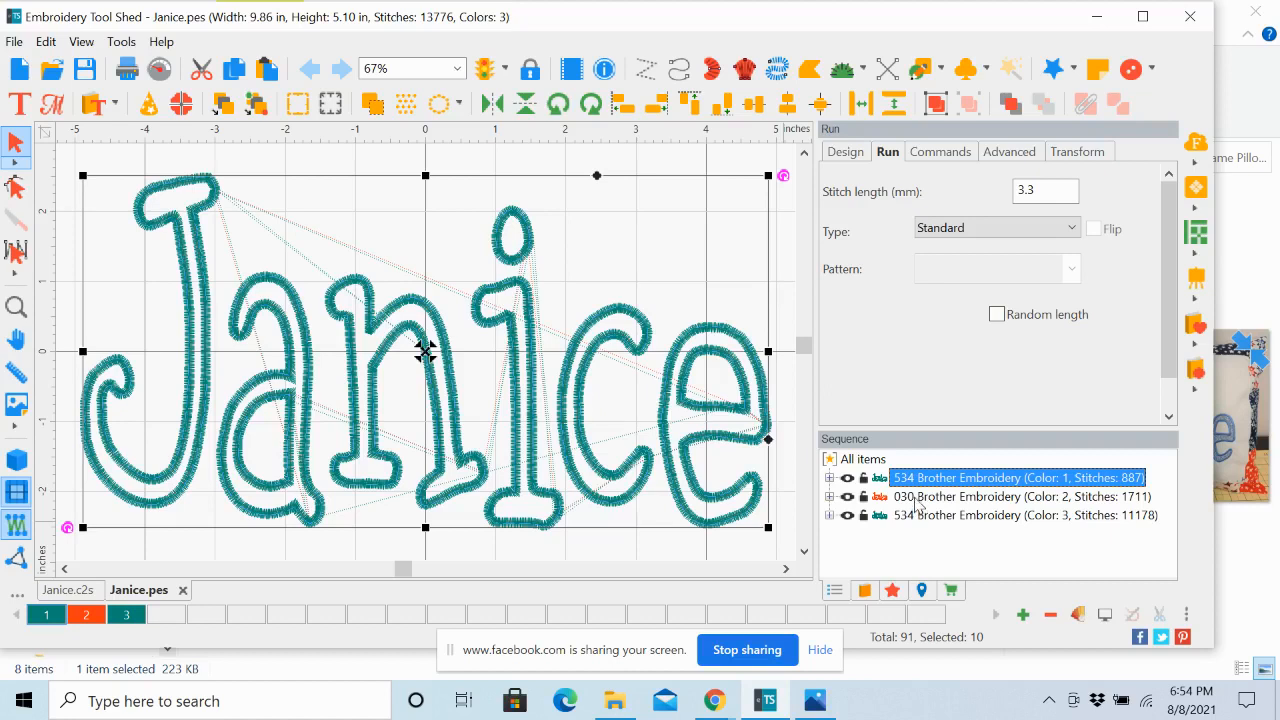
pyautogui.click(916, 497)
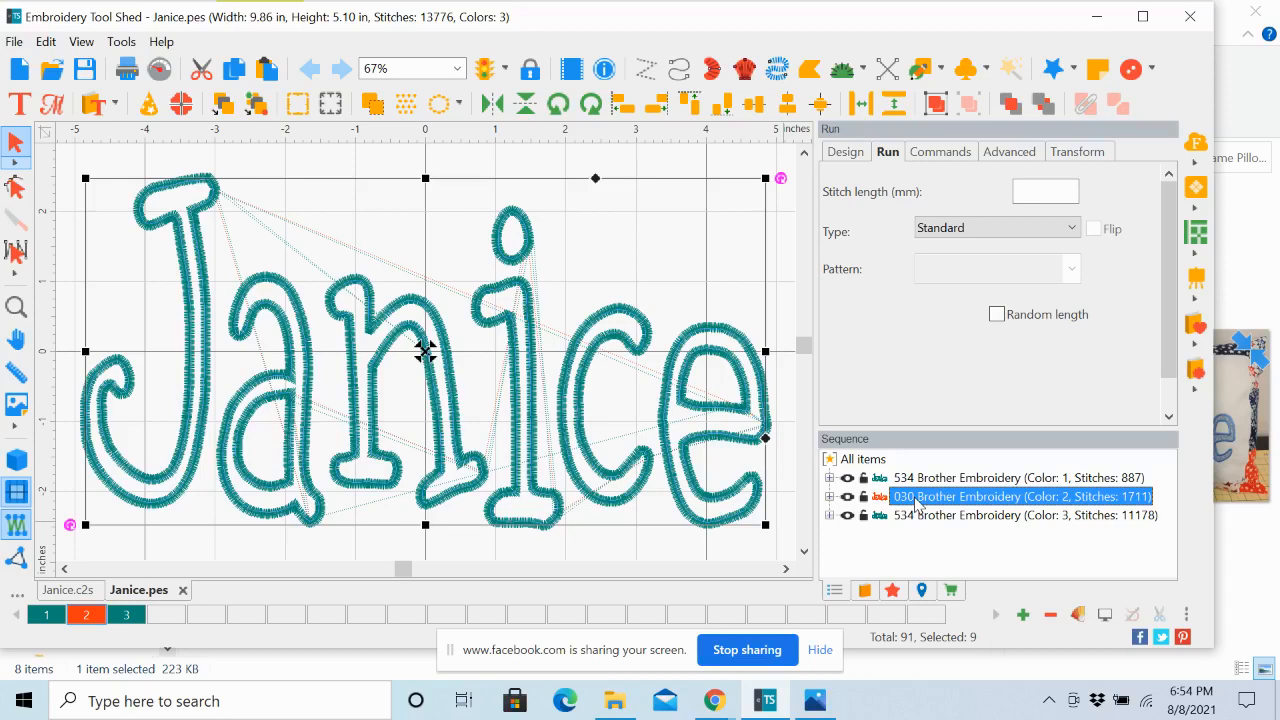
pyautogui.click(916, 516)
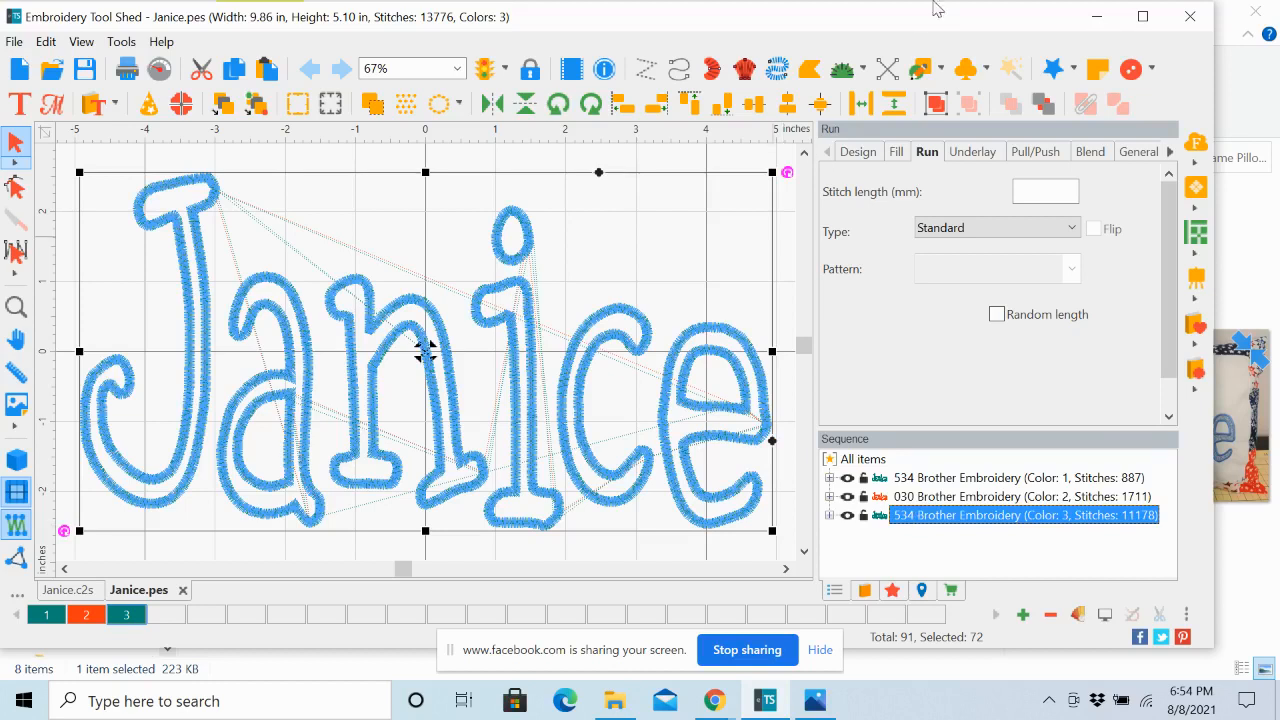
# Minimize the embroidery program, view the finished pillow photo 20210710_161136 from the Name Pillow August 8, 2021 folder, and close it.
pyautogui.click(1094, 20)
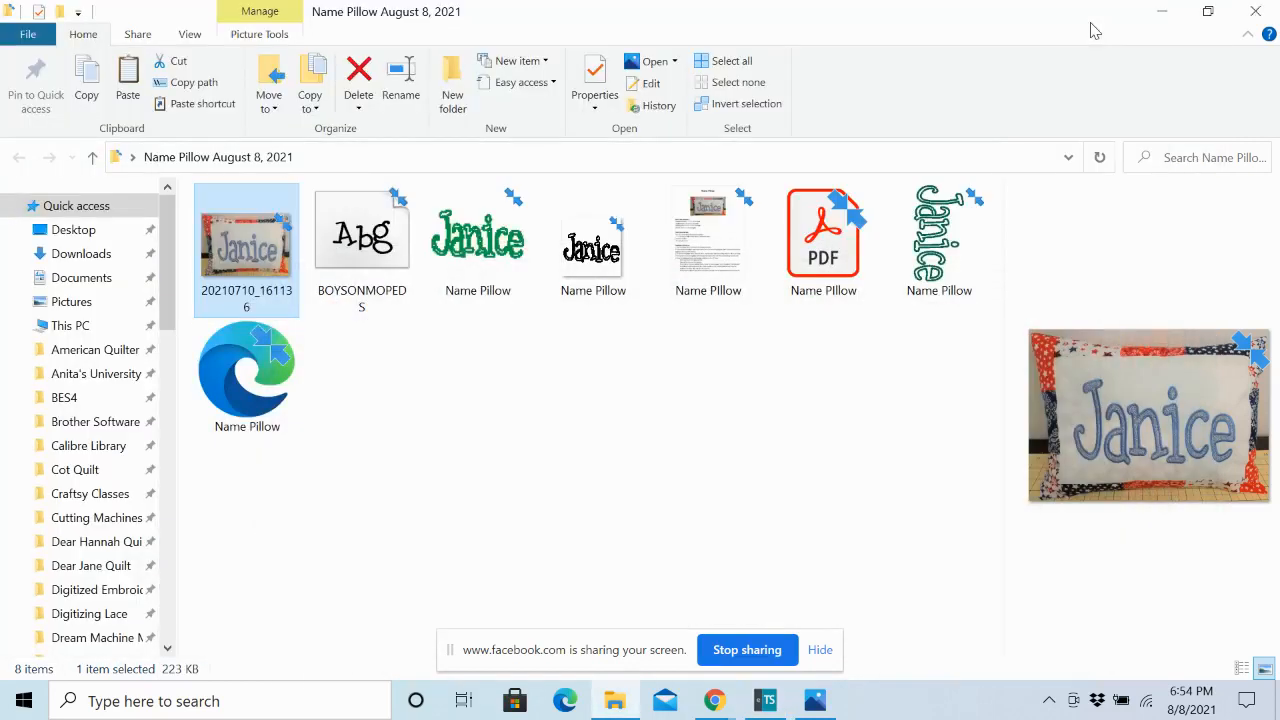
pyautogui.doubleClick(272, 247)
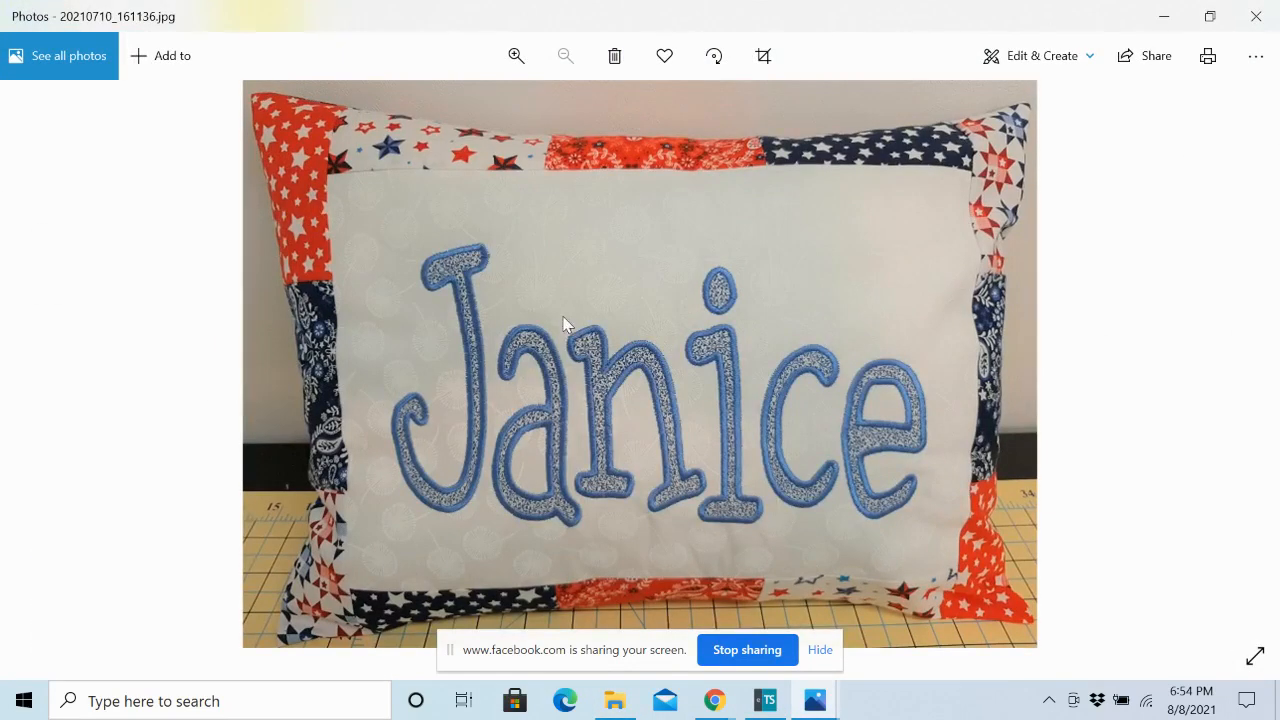
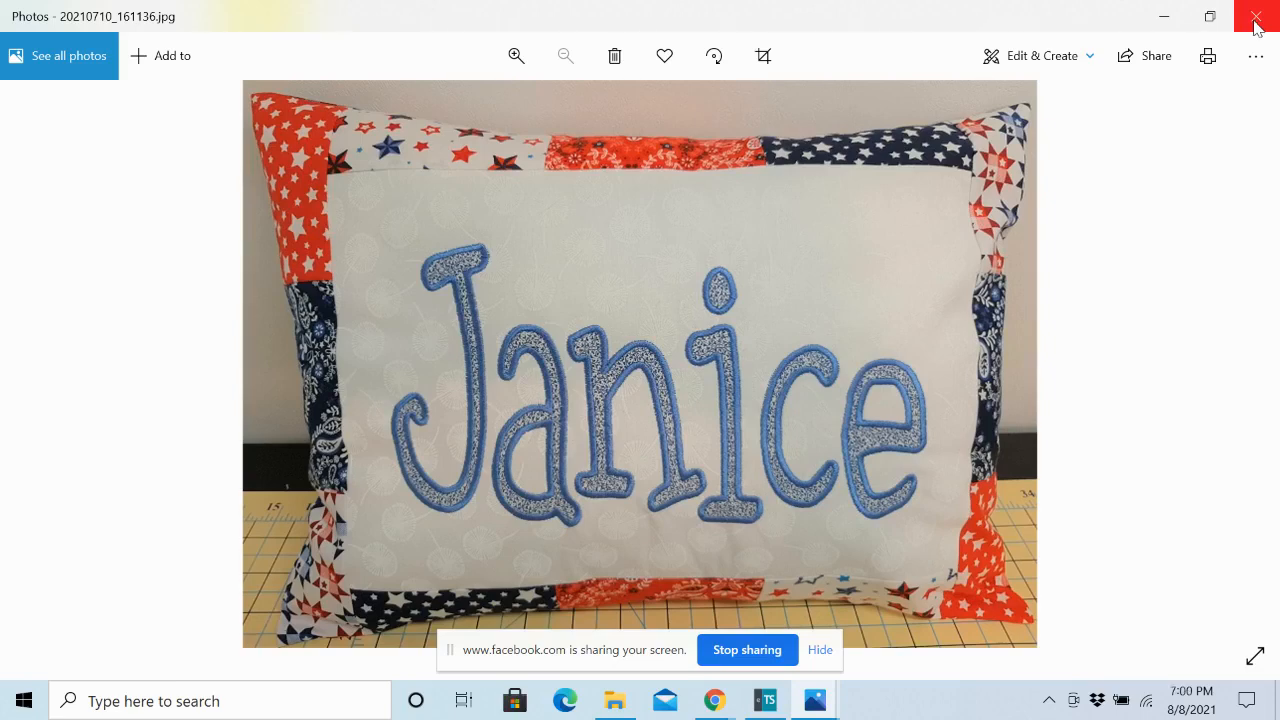
pyautogui.click(1256, 20)
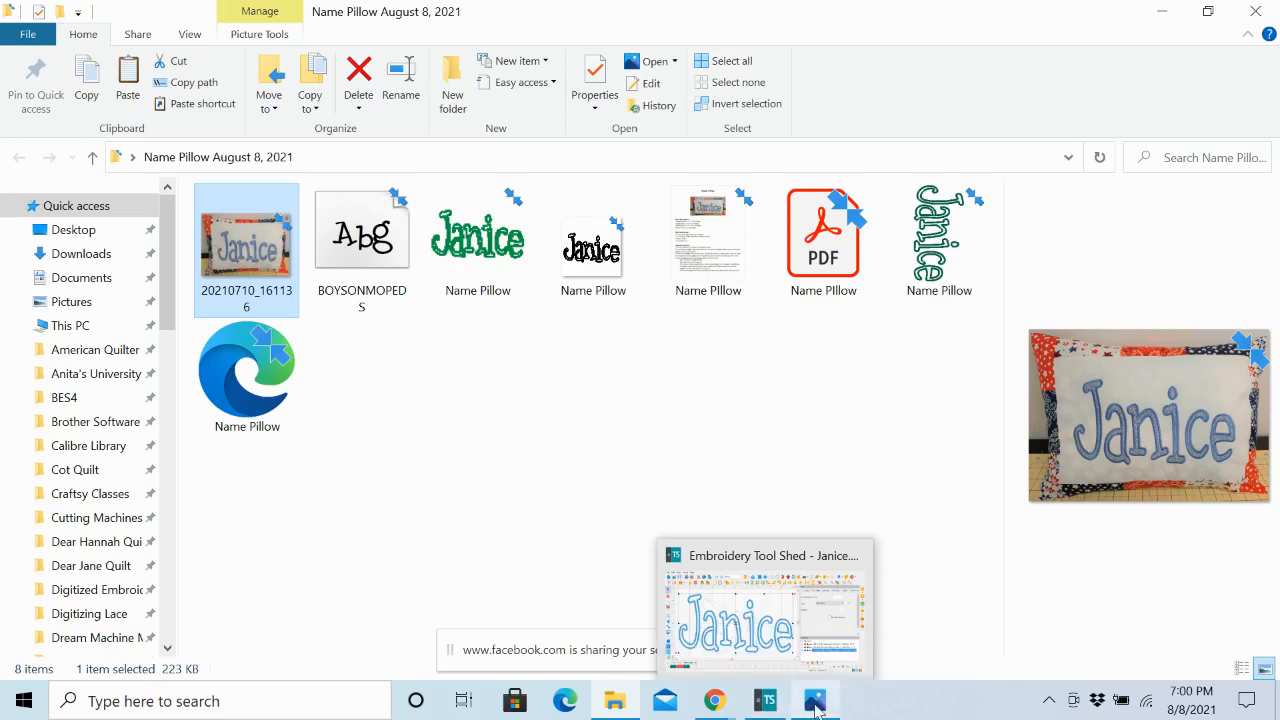
# Switch to the Facebook live dashboard in Chrome and request to end the live video.
pyautogui.moveTo(717, 702)
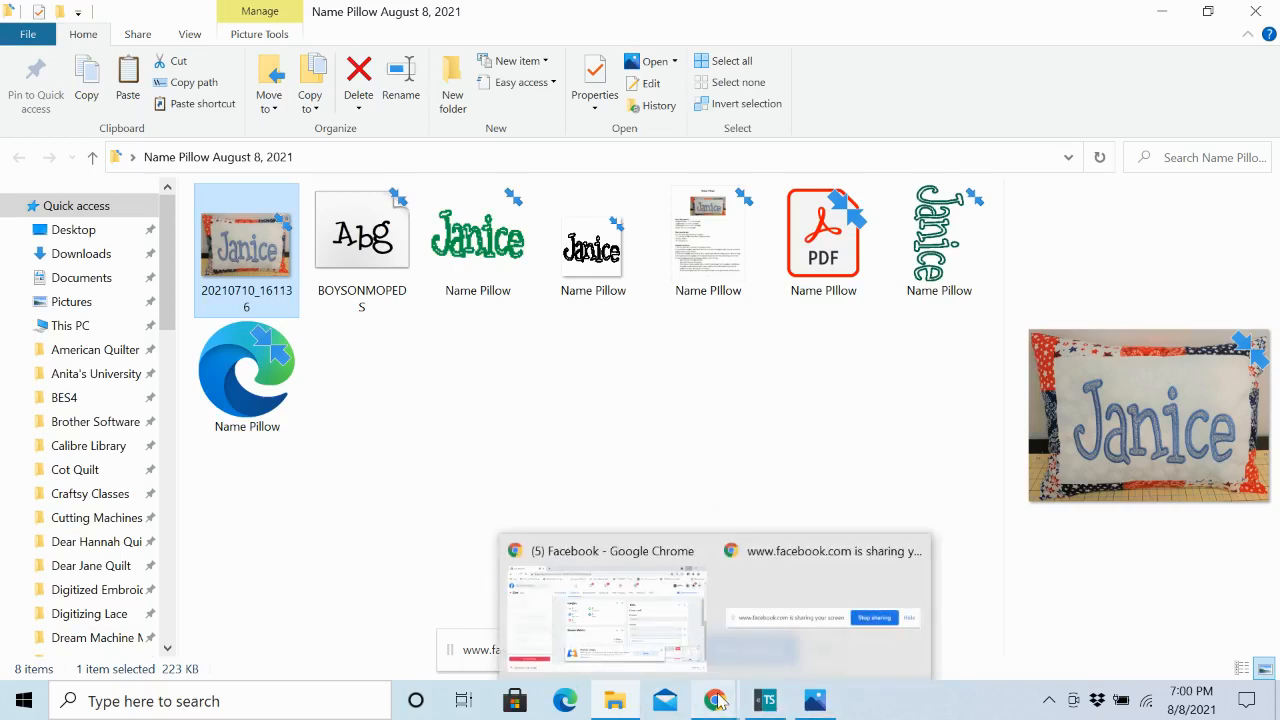
pyautogui.click(717, 702)
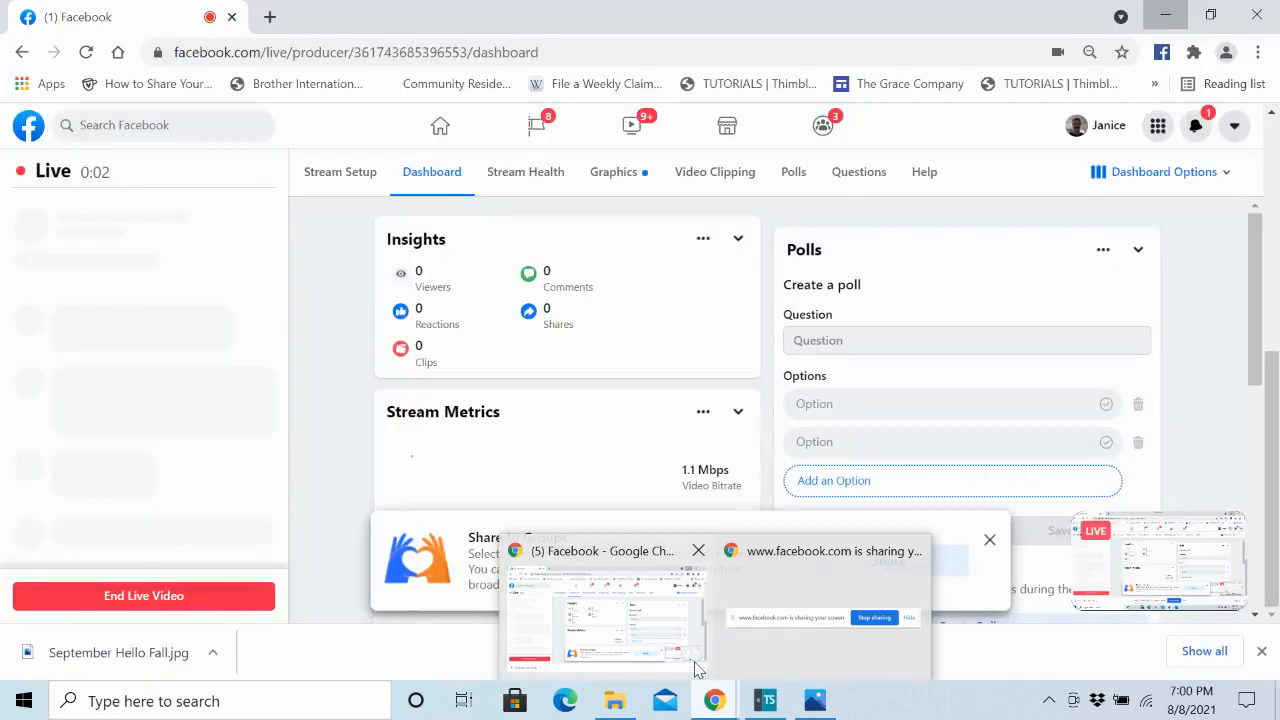
pyautogui.click(697, 668)
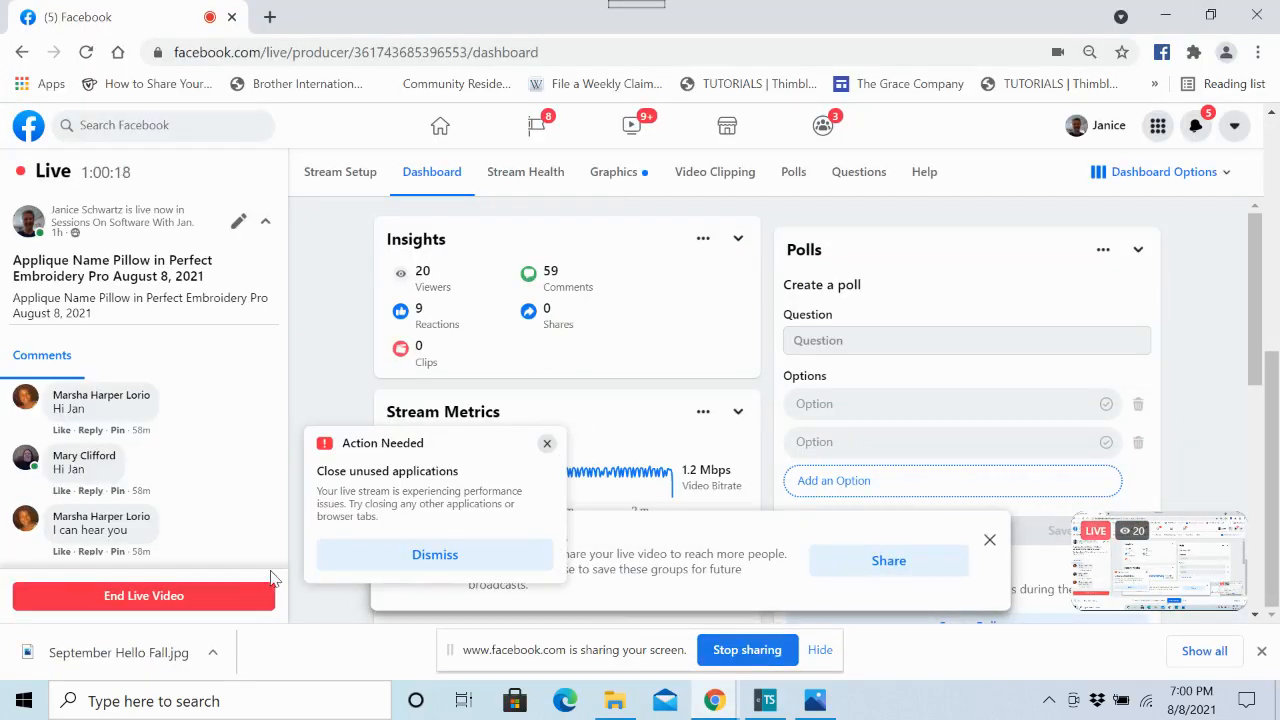
pyautogui.click(192, 597)
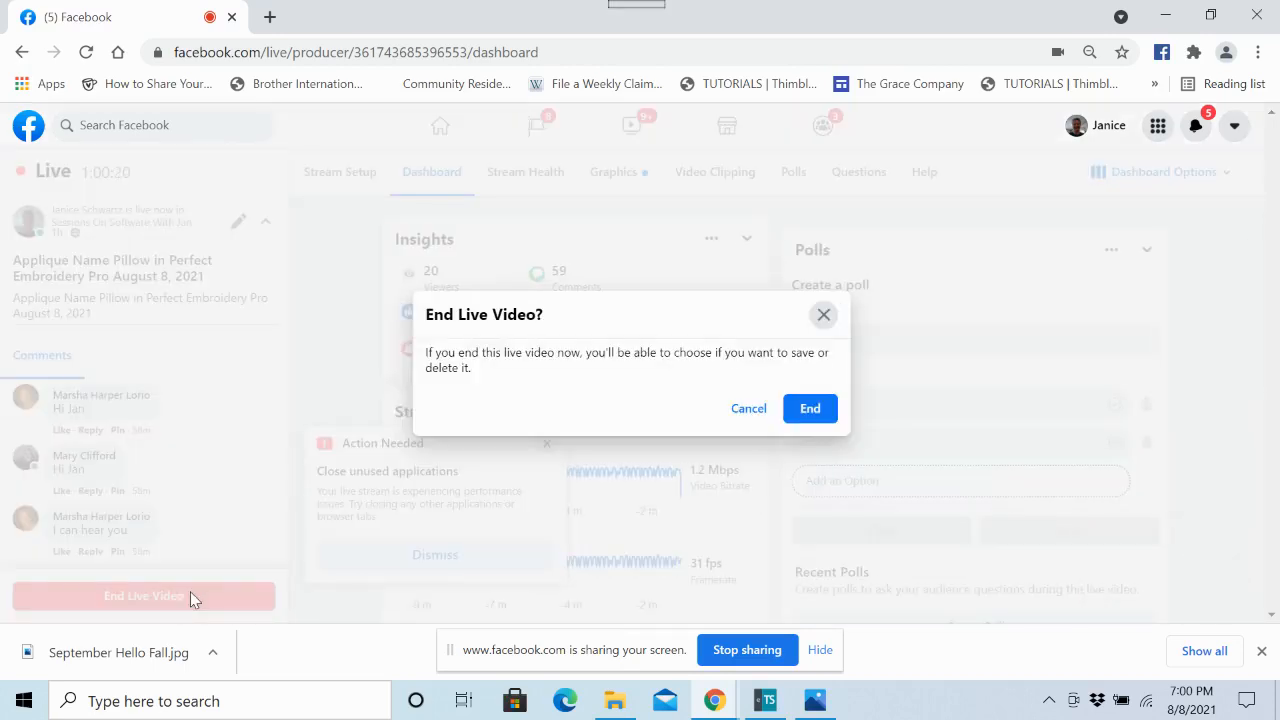